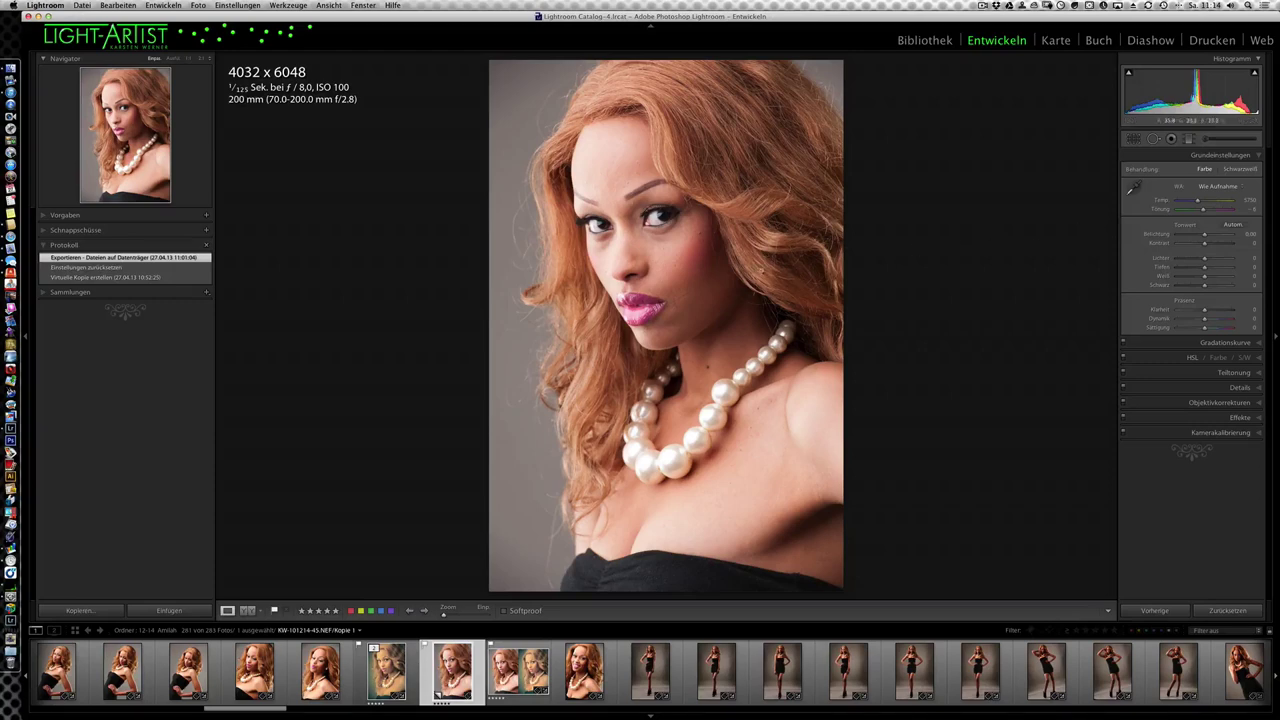
# Step: Zoom in on the woman's cheek at 1:1 and activate the Spot Removal tool
pyautogui.click(656, 256)
pyautogui.moveTo(804, 318); pyautogui.dragTo(712, 276)
pyautogui.moveTo(662, 417); pyautogui.dragTo(685, 350)
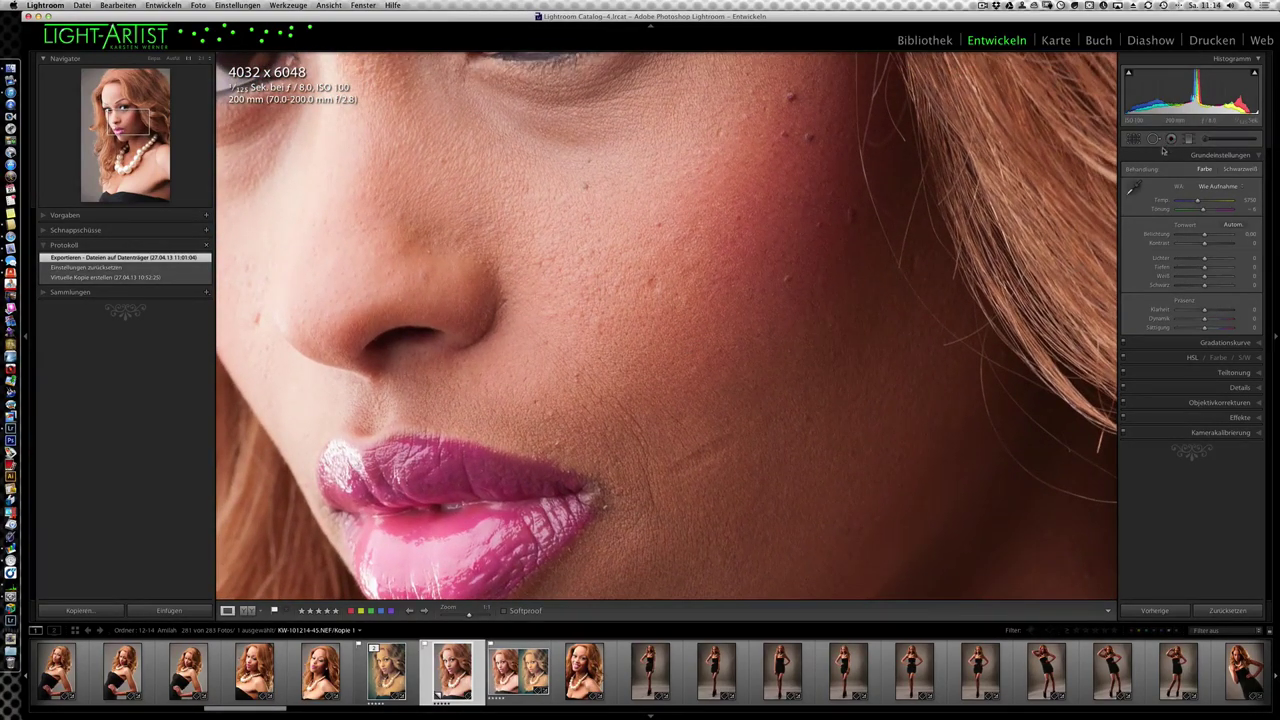
pyautogui.moveTo(717, 294); pyautogui.dragTo(709, 352)
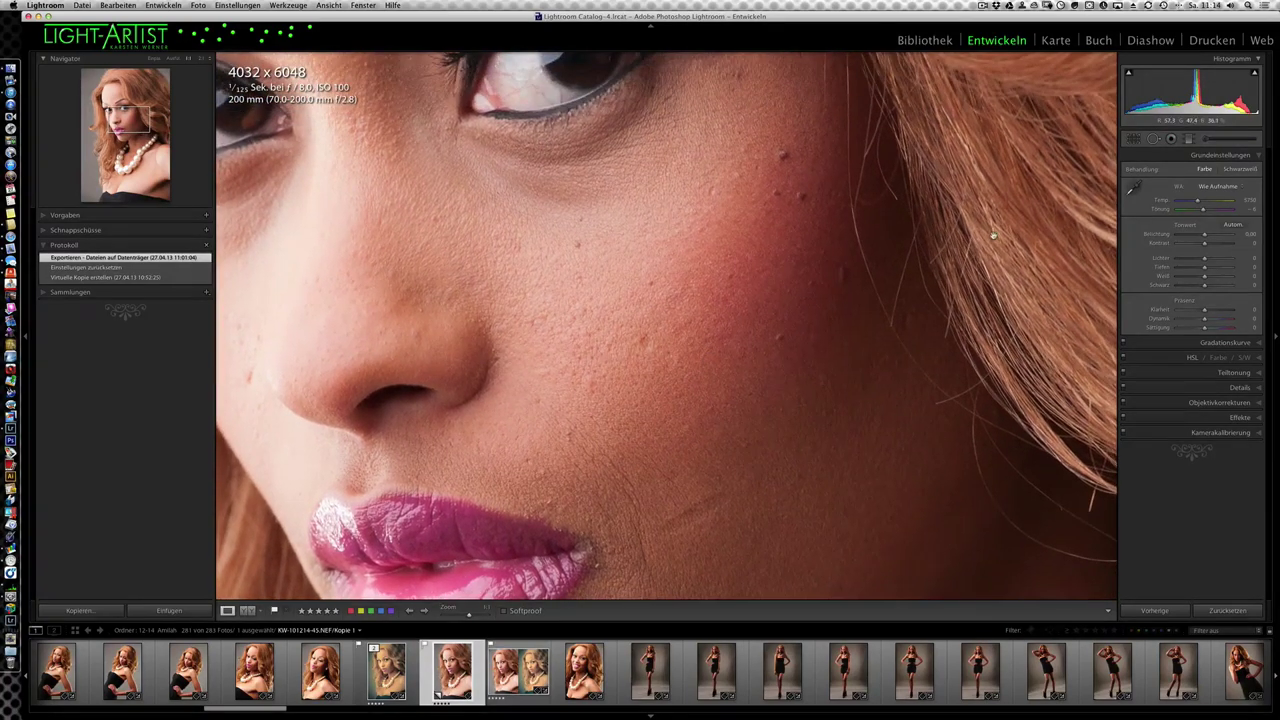
pyautogui.click(1154, 138)
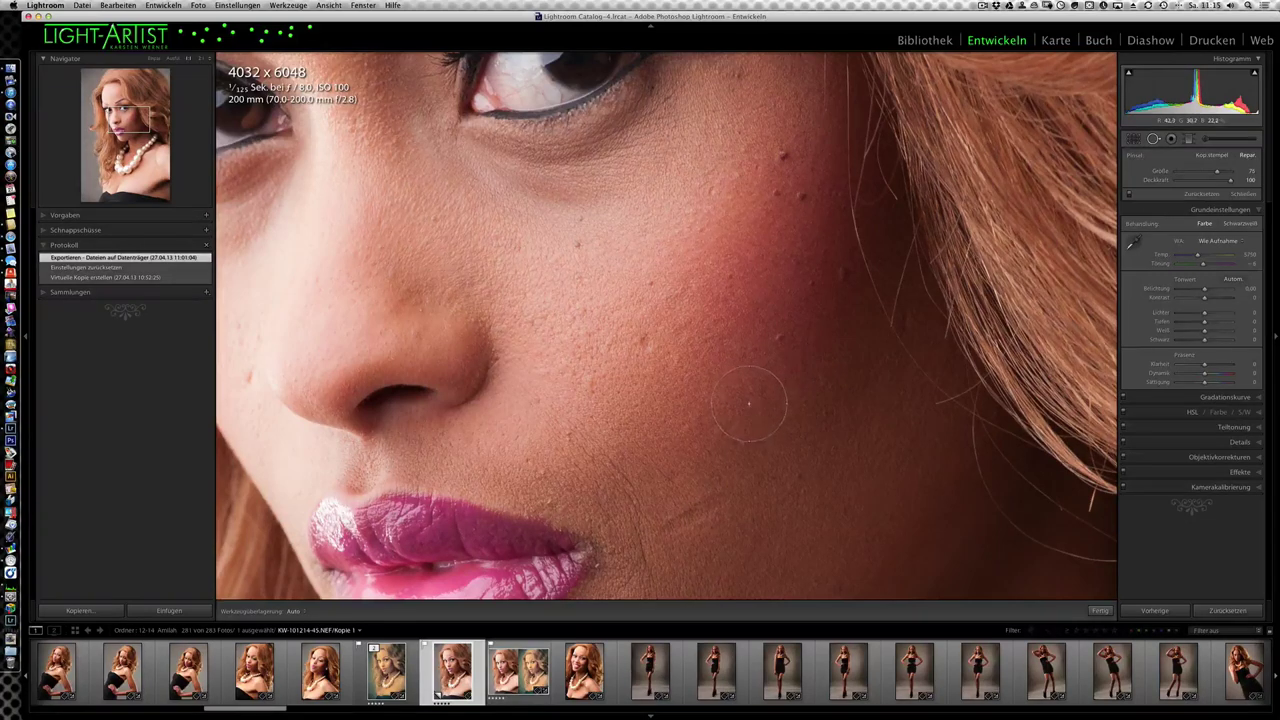
# Step: Reduce the repair brush to slightly larger than a blemish and heal the lower blemish on the outer cheek
pyautogui.scroll(-5, 748, 398)
pyautogui.scroll(-3, 750, 388)
pyautogui.scroll(5, 752, 386)
pyautogui.moveTo(1212, 172); pyautogui.dragTo(1203, 178)
pyautogui.scroll(-3, 774, 323)
pyautogui.scroll(1, 778, 338)
pyautogui.scroll(-3, 775, 352)
pyautogui.scroll(3, 780, 340)
pyautogui.click(779, 338)
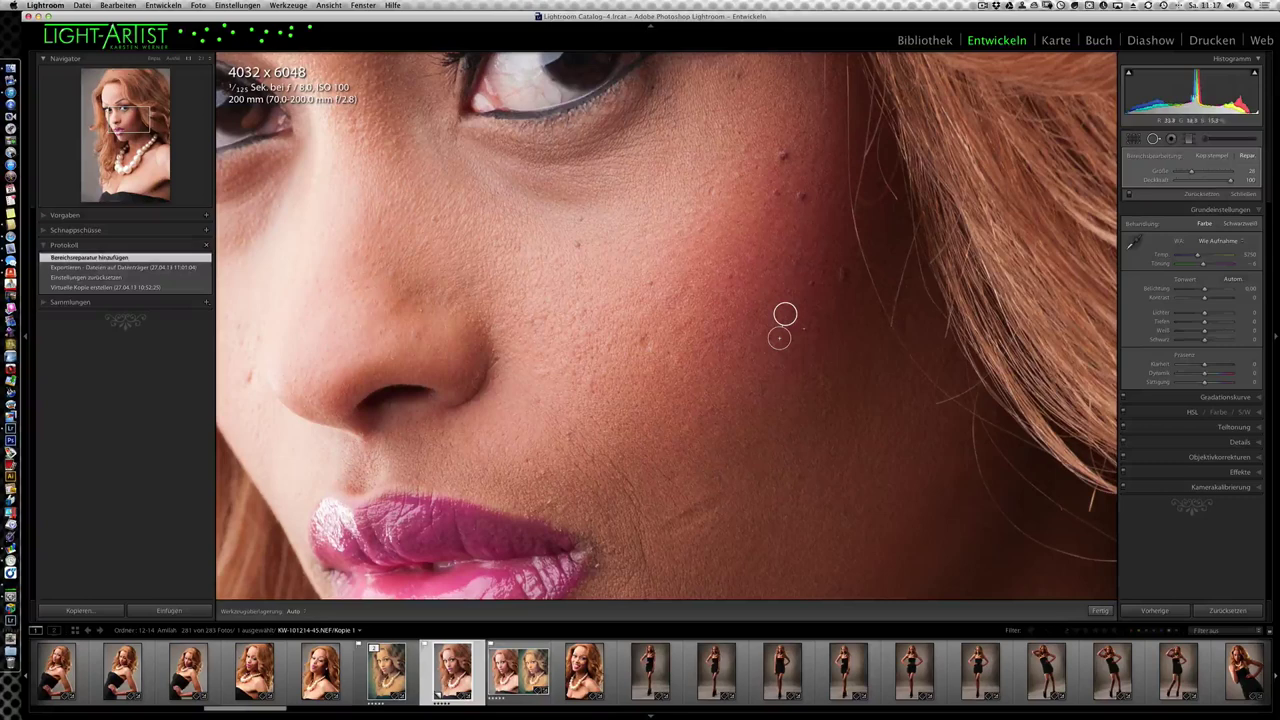
# Step: Test a sample source near the hair, place it back on clean skin just above the blemish, and compare before and after
pyautogui.moveTo(789, 316); pyautogui.dragTo(876, 295)
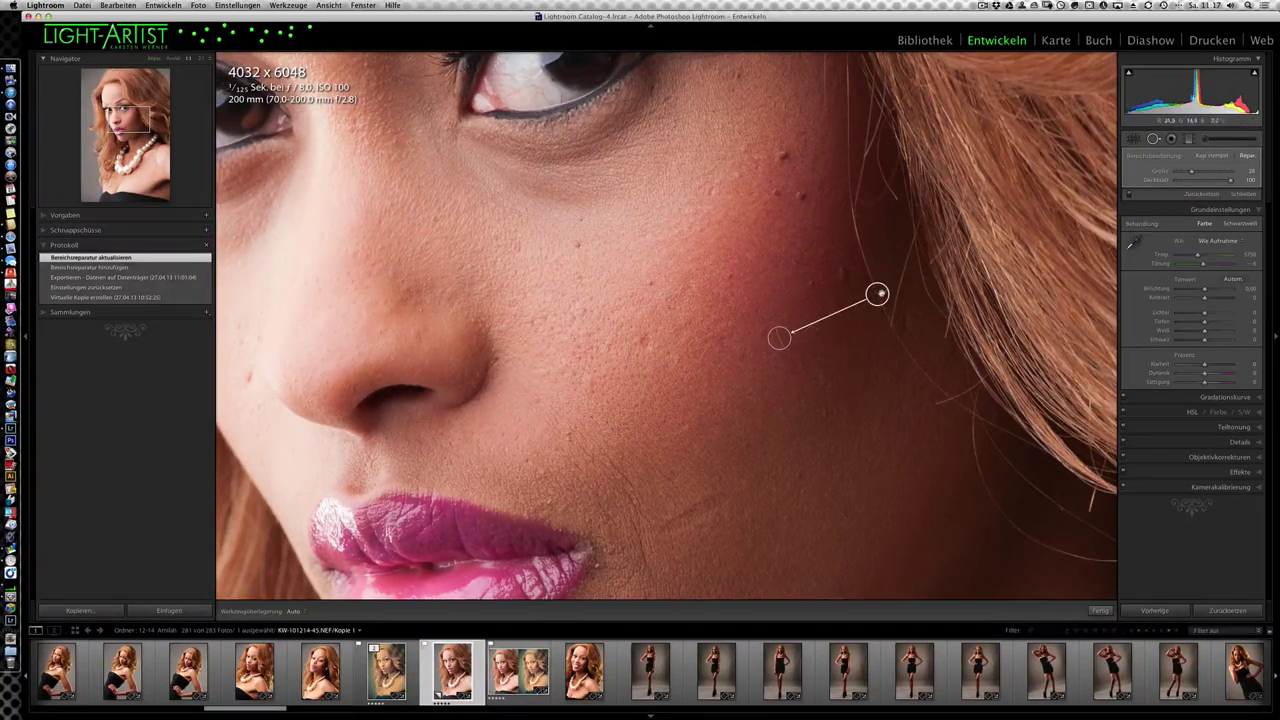
pyautogui.moveTo(878, 294); pyautogui.dragTo(791, 314)
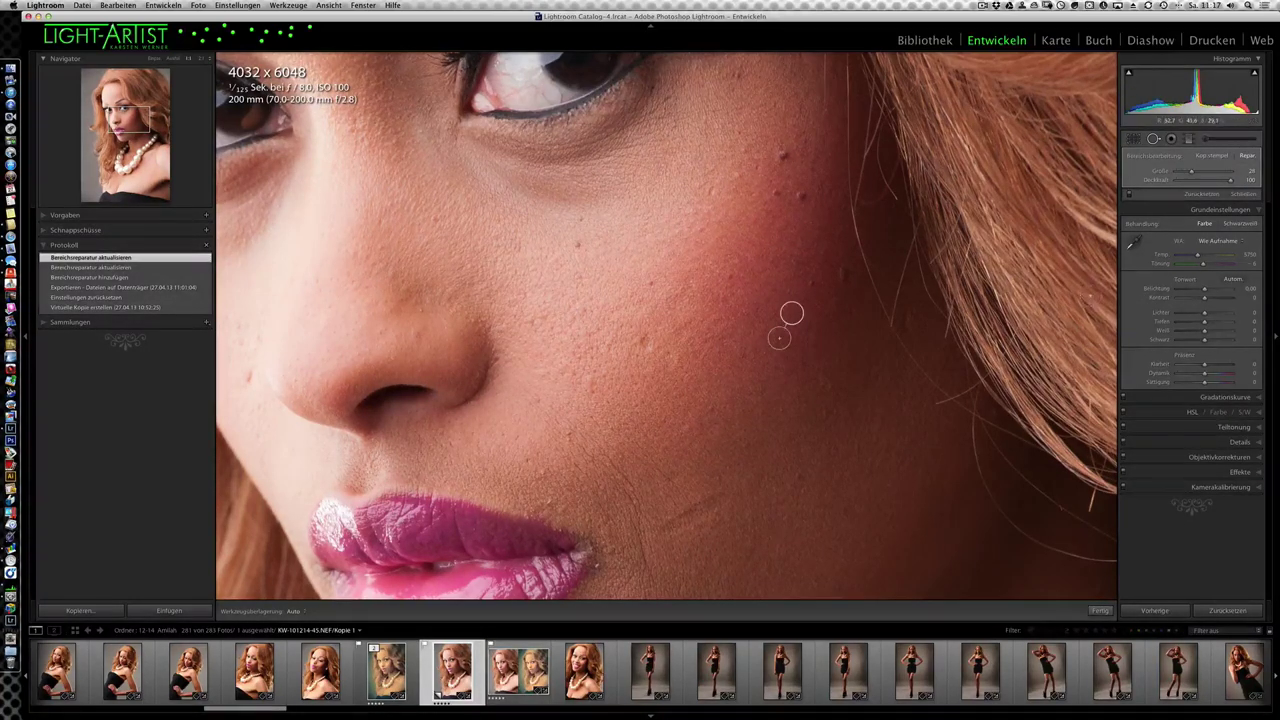
pyautogui.press('\\')
pyautogui.press('\\')
# Step: Heal the three dark bumps on the upper outer cheek and the two spots below them near the hair
pyautogui.click(780, 154)
pyautogui.click(776, 190)
pyautogui.click(799, 195)
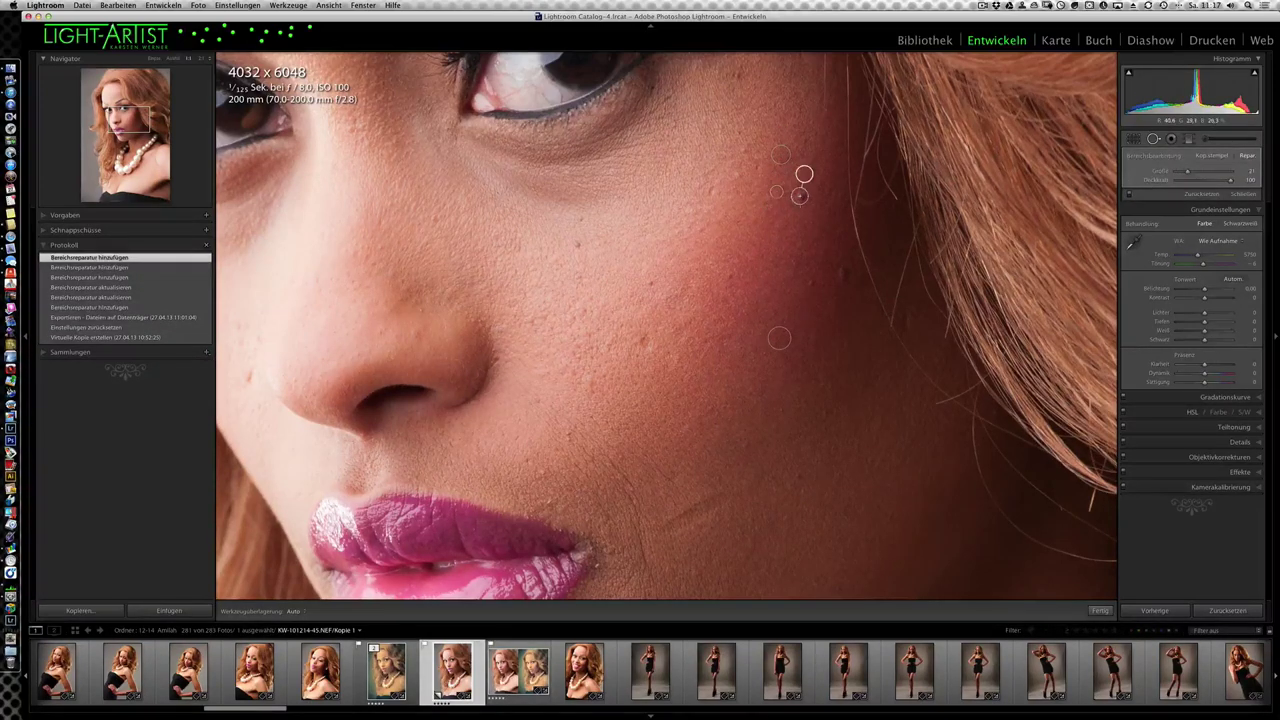
pyautogui.scroll(2, 843, 275)
pyautogui.click(843, 275)
pyautogui.click(842, 273)
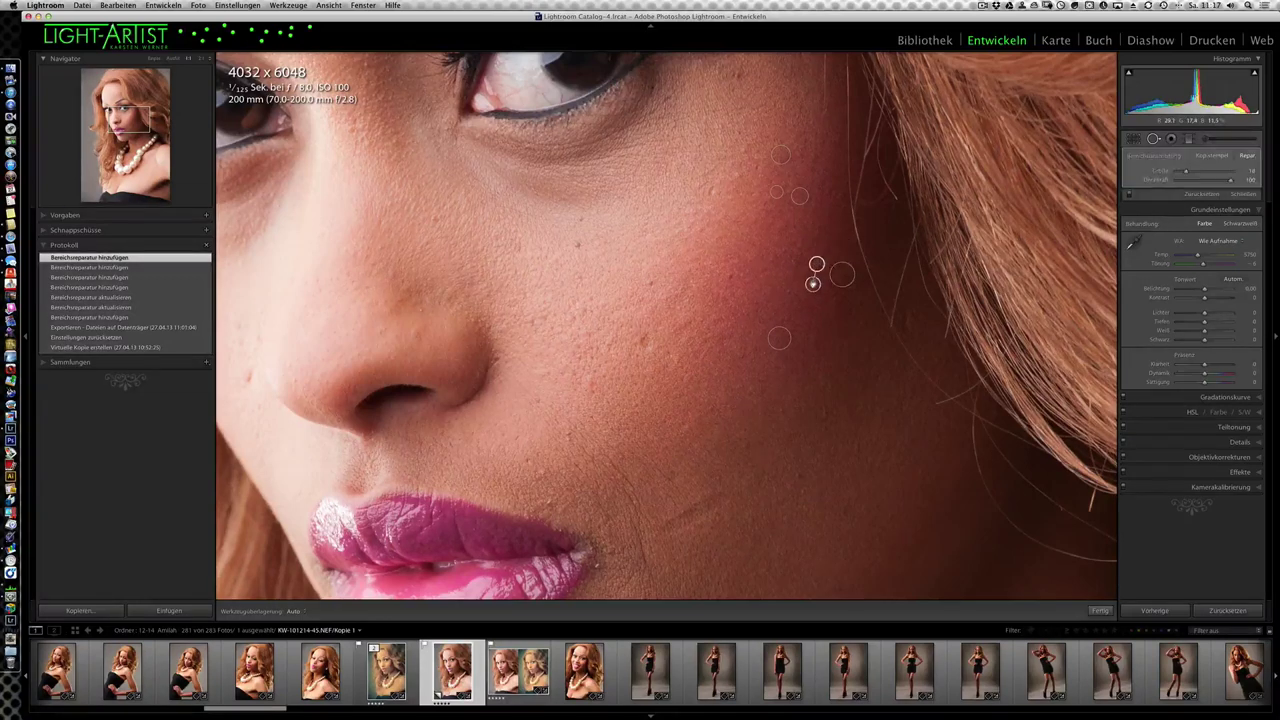
pyautogui.click(812, 283)
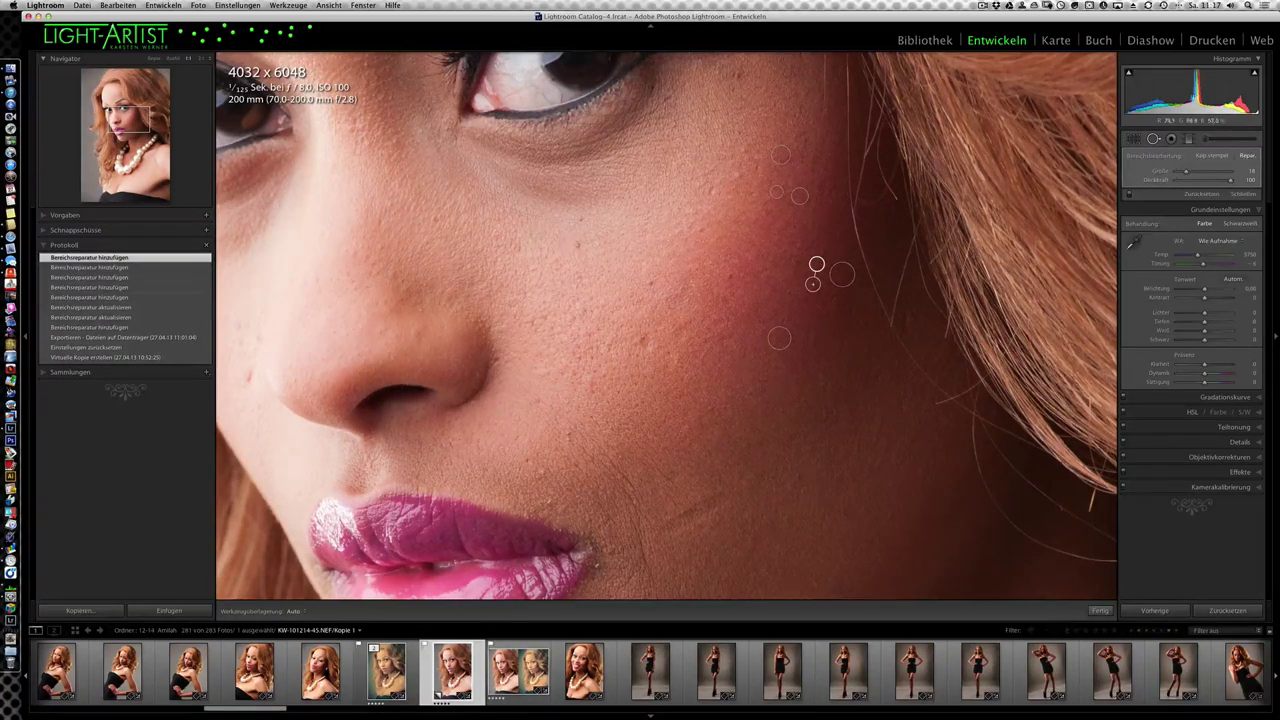
# Step: Heal the small spots below the eye and in the middle of the cheek, enlarging the brush for the mid-cheek blemish
pyautogui.click(578, 247)
pyautogui.click(557, 241)
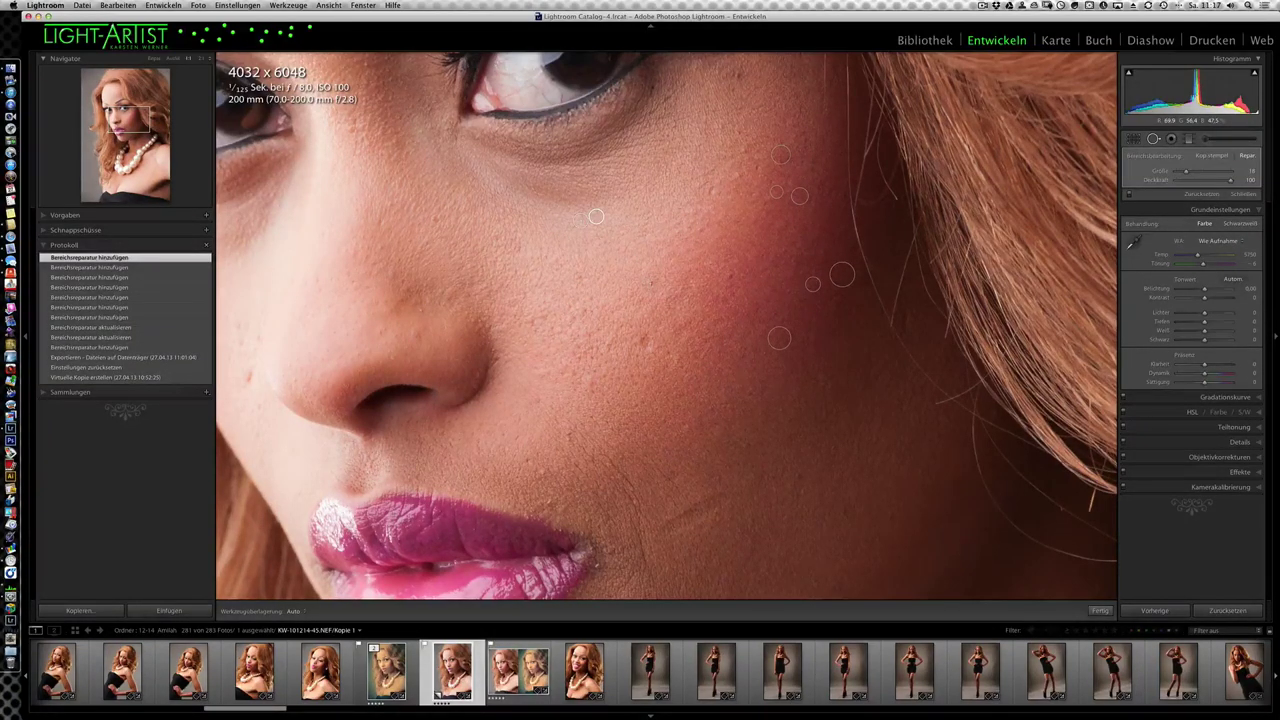
pyautogui.click(650, 287)
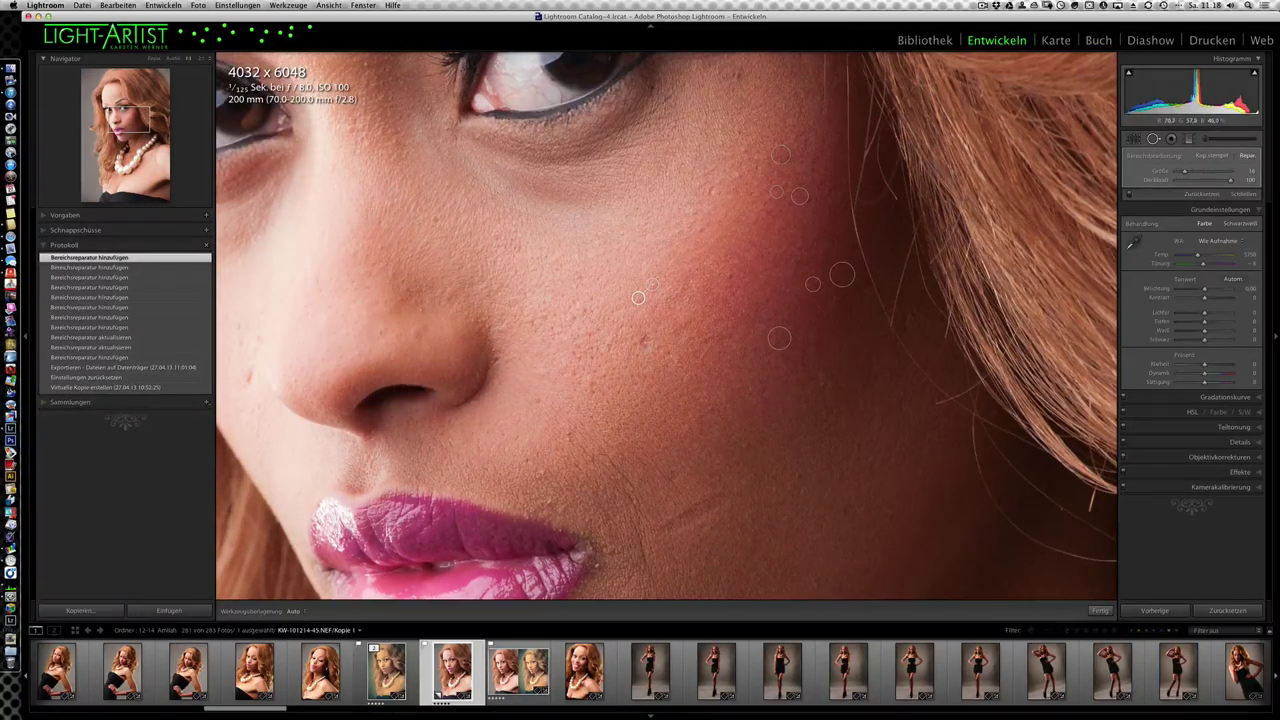
pyautogui.scroll(3, 646, 342)
pyautogui.click(646, 343)
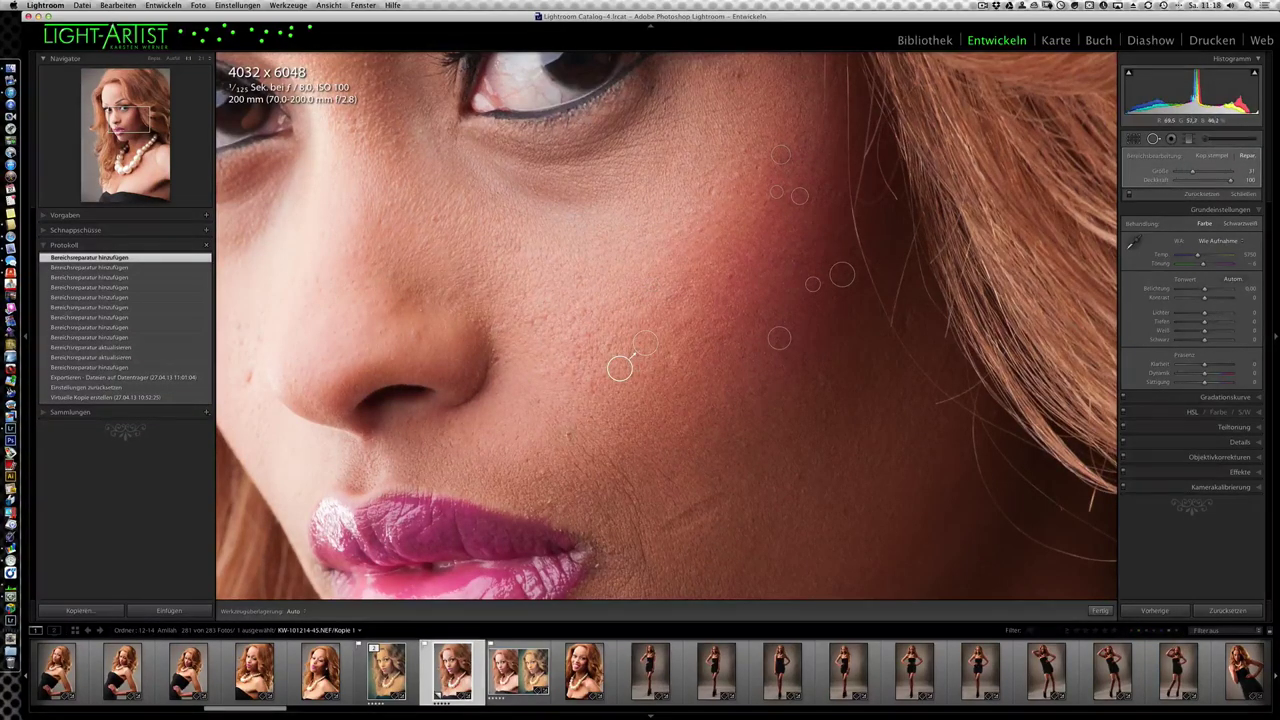
# Step: Heal the spot on the lower cheek above the mouth corner and move its sample source to clean skin just above
pyautogui.scroll(-3, 568, 435)
pyautogui.click(568, 435)
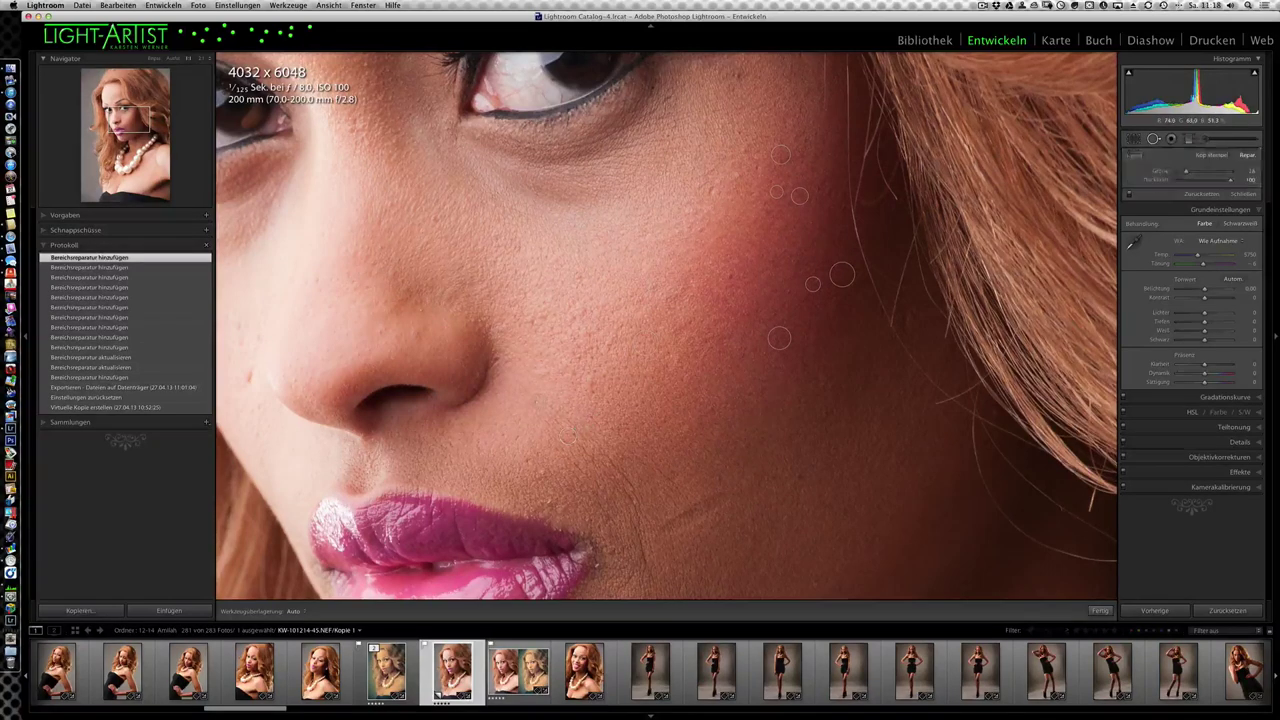
pyautogui.click(566, 435)
pyautogui.scroll(1, 568, 437)
pyautogui.click(572, 437)
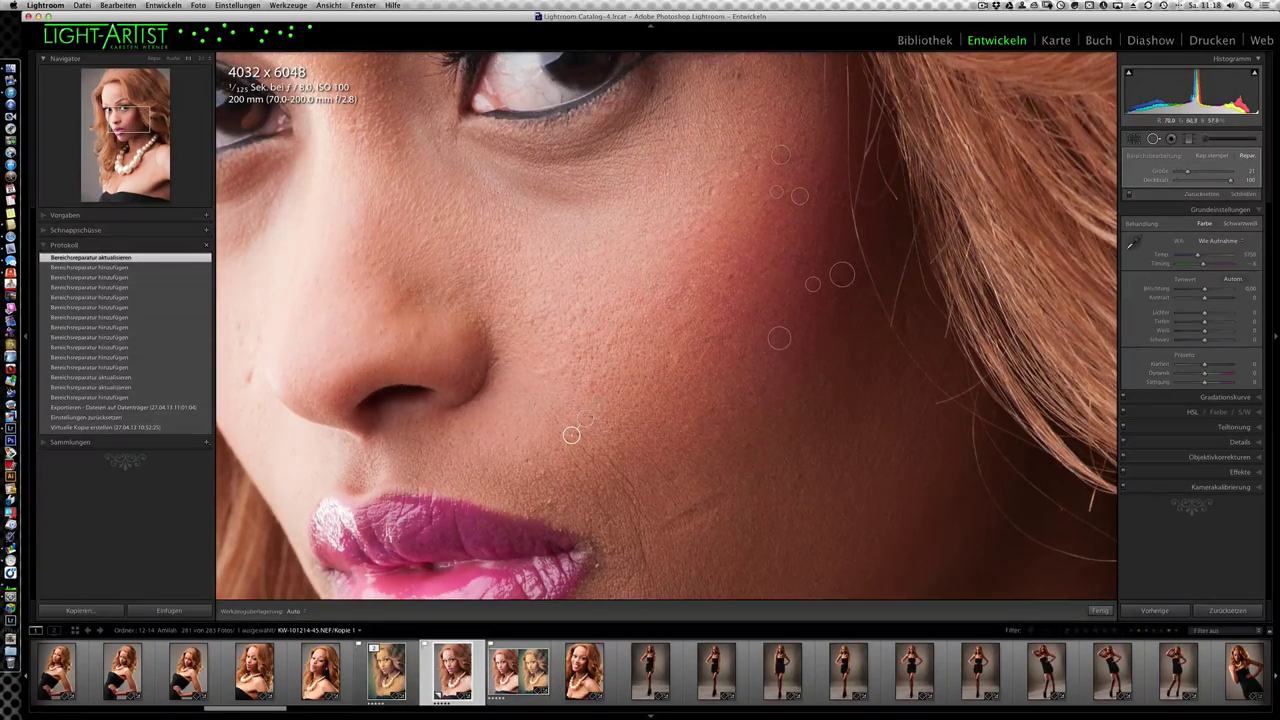
pyautogui.moveTo(571, 435); pyautogui.dragTo(578, 415)
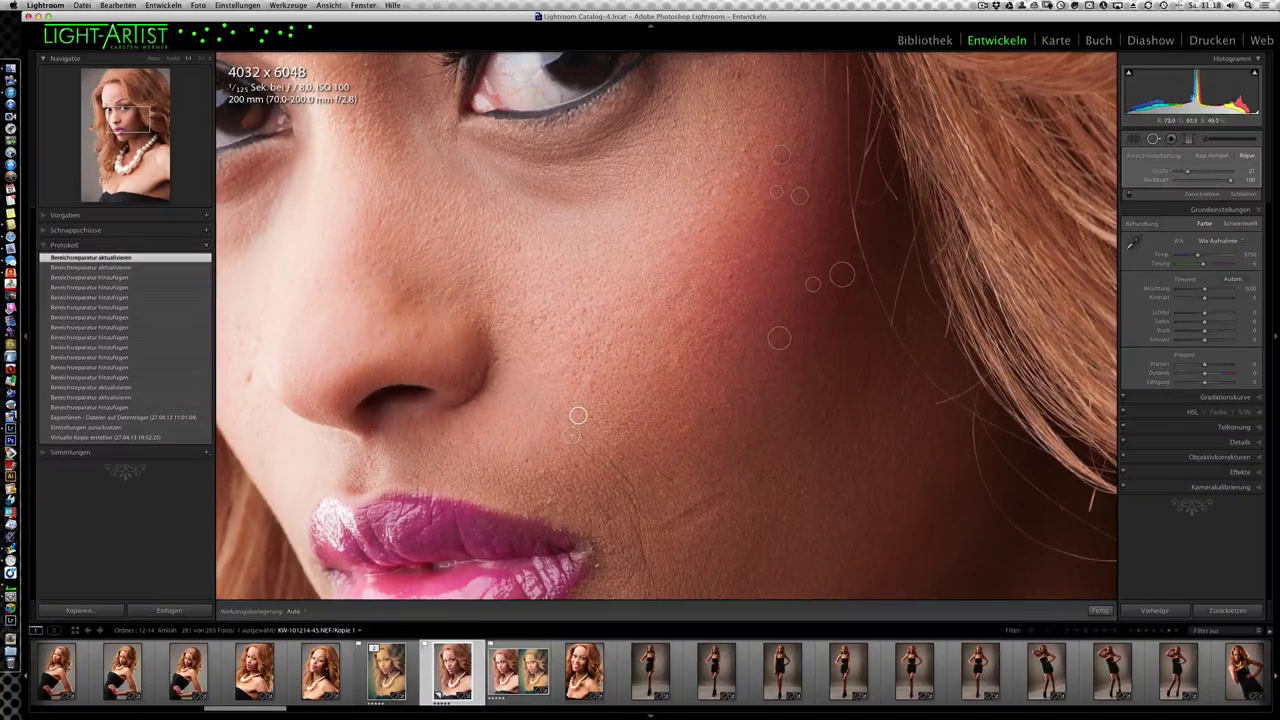
# Step: Heal the small spots between the nose and the mouth corner, just above the upper lip
pyautogui.click(516, 462)
pyautogui.click(555, 466)
pyautogui.click(549, 501)
pyautogui.click(536, 502)
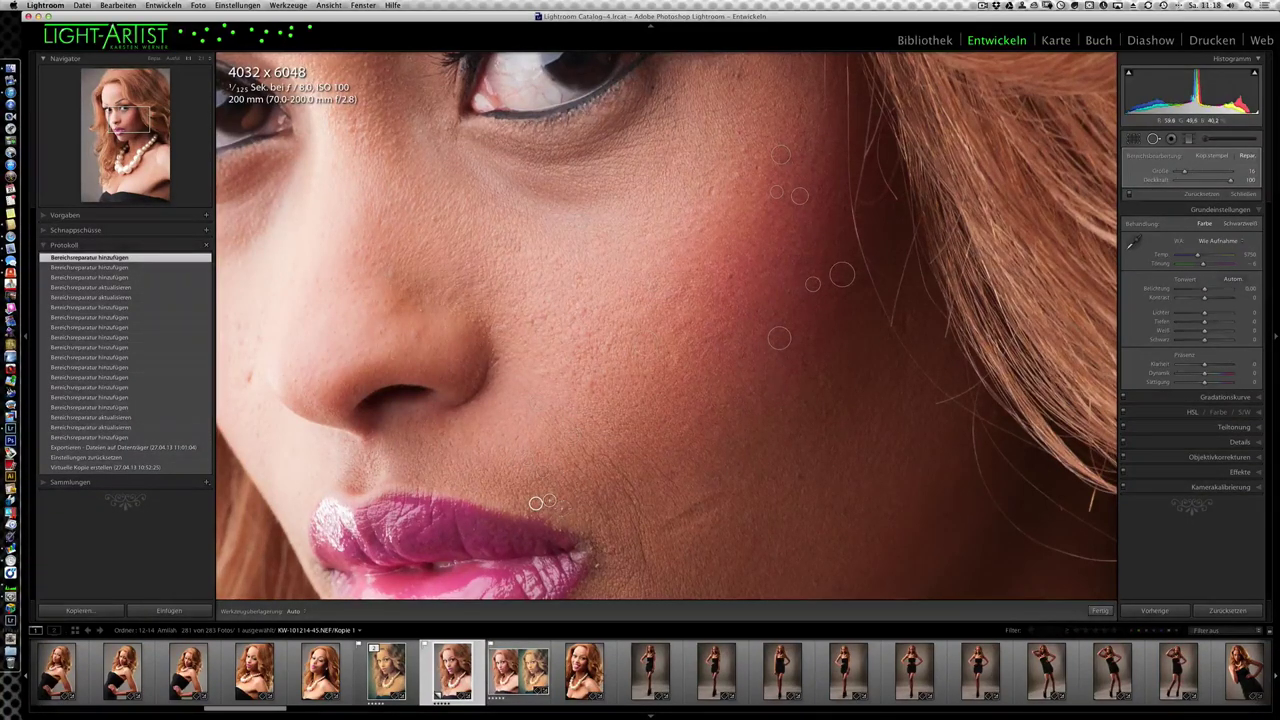
pyautogui.scroll(2, 555, 505)
pyautogui.click(562, 508)
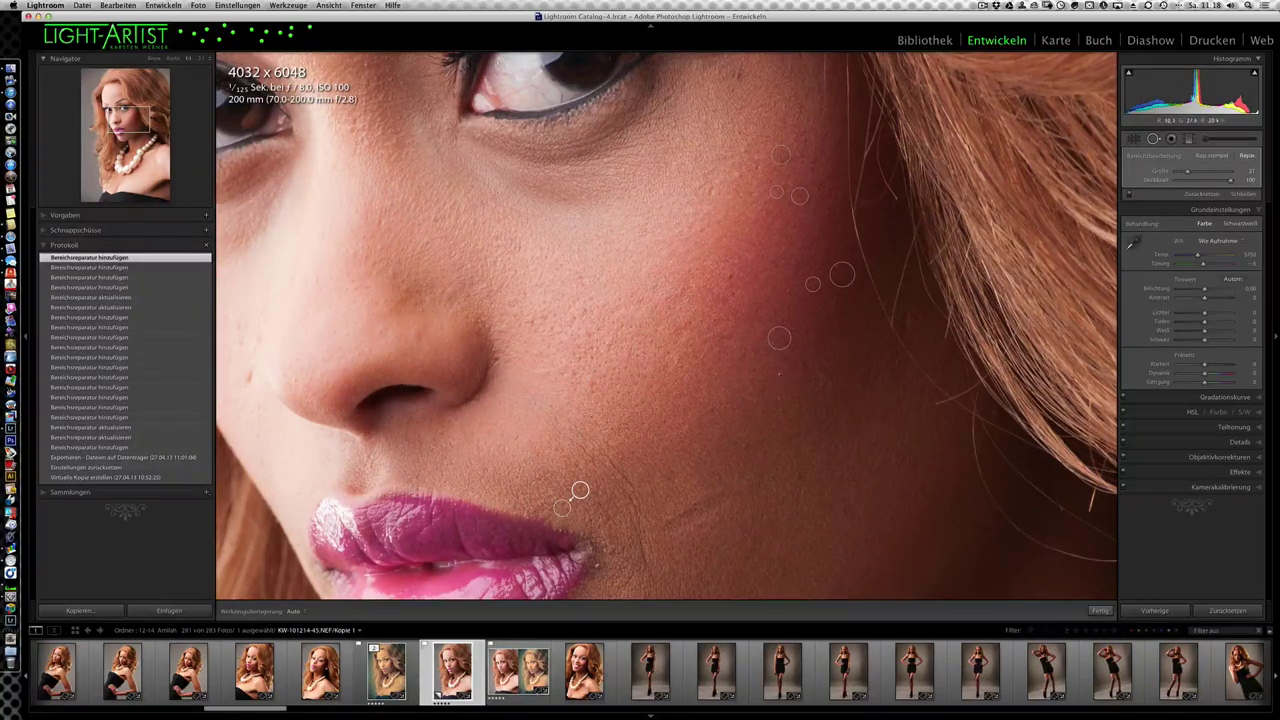
# Step: Heal the remaining spots on the lower cheek, the reddish cheek area and the skin beside the outer eye corner
pyautogui.click(798, 475)
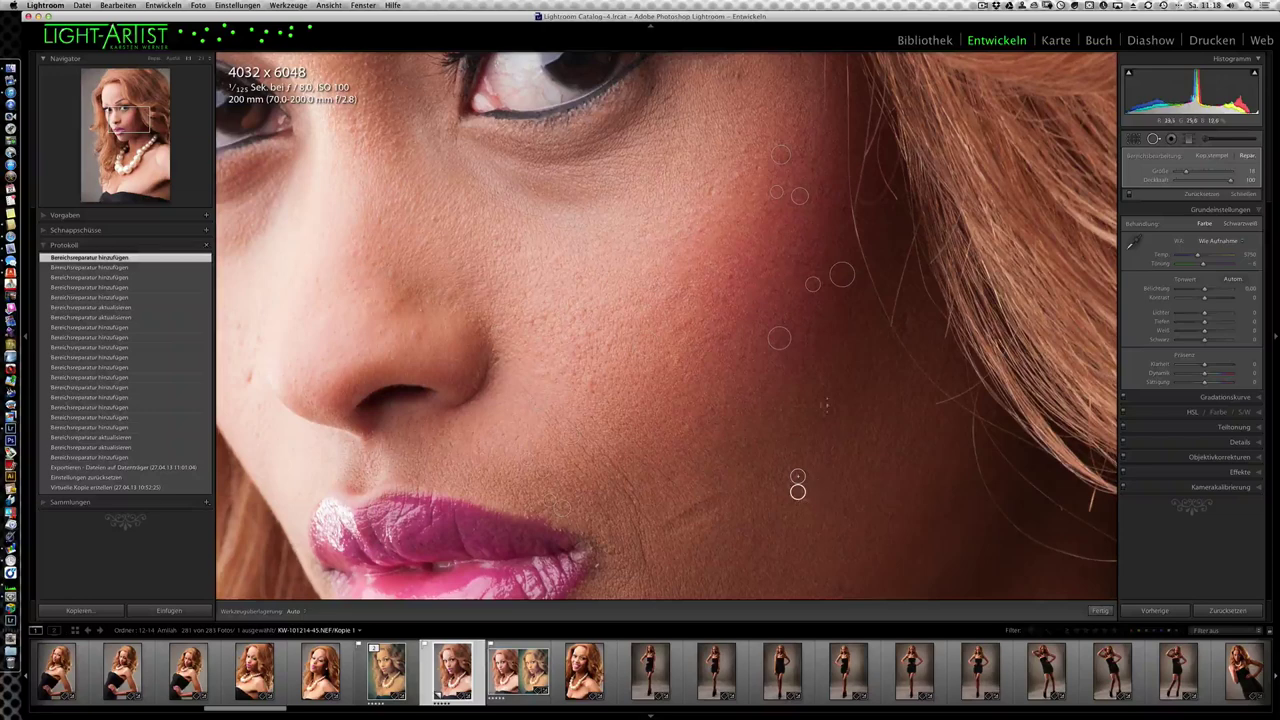
pyautogui.click(730, 276)
pyautogui.click(699, 231)
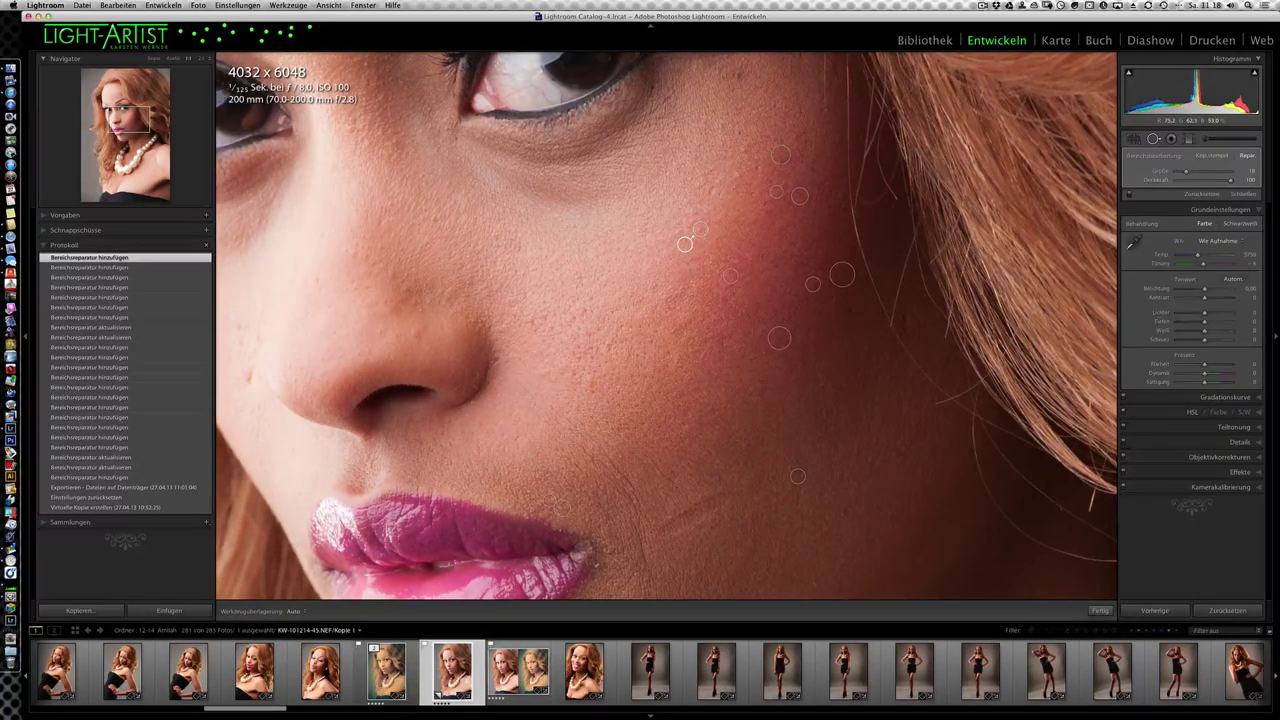
pyautogui.click(729, 174)
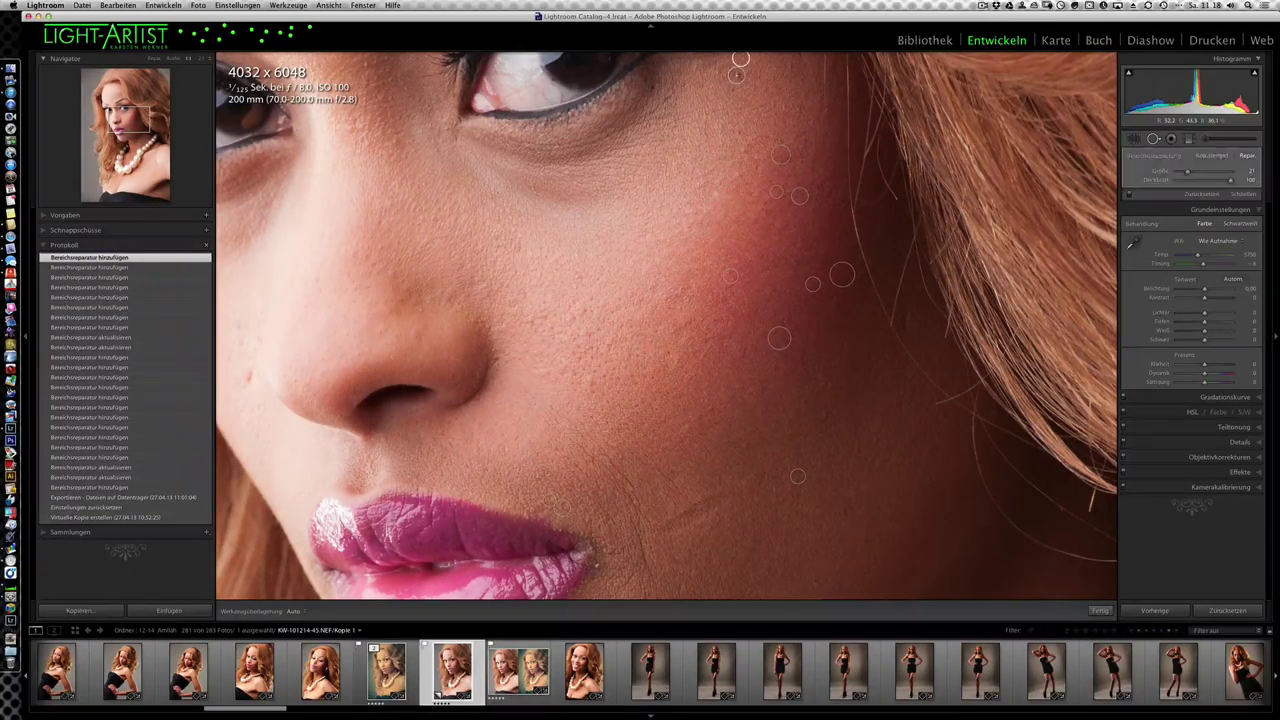
pyautogui.click(740, 60)
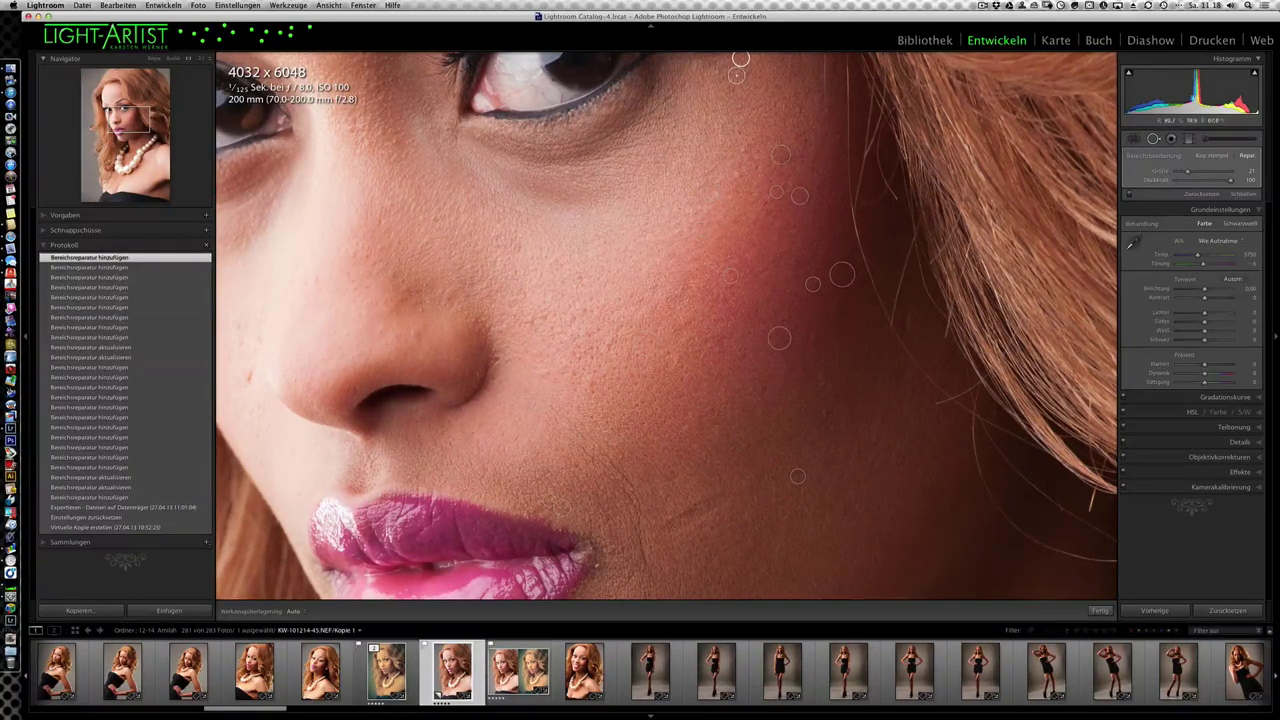
# Step: Heal the blemishes on the side of the forehead closest to the long hair, above the fully visible eyebrow
pyautogui.moveTo(740, 60); pyautogui.dragTo(969, 506)
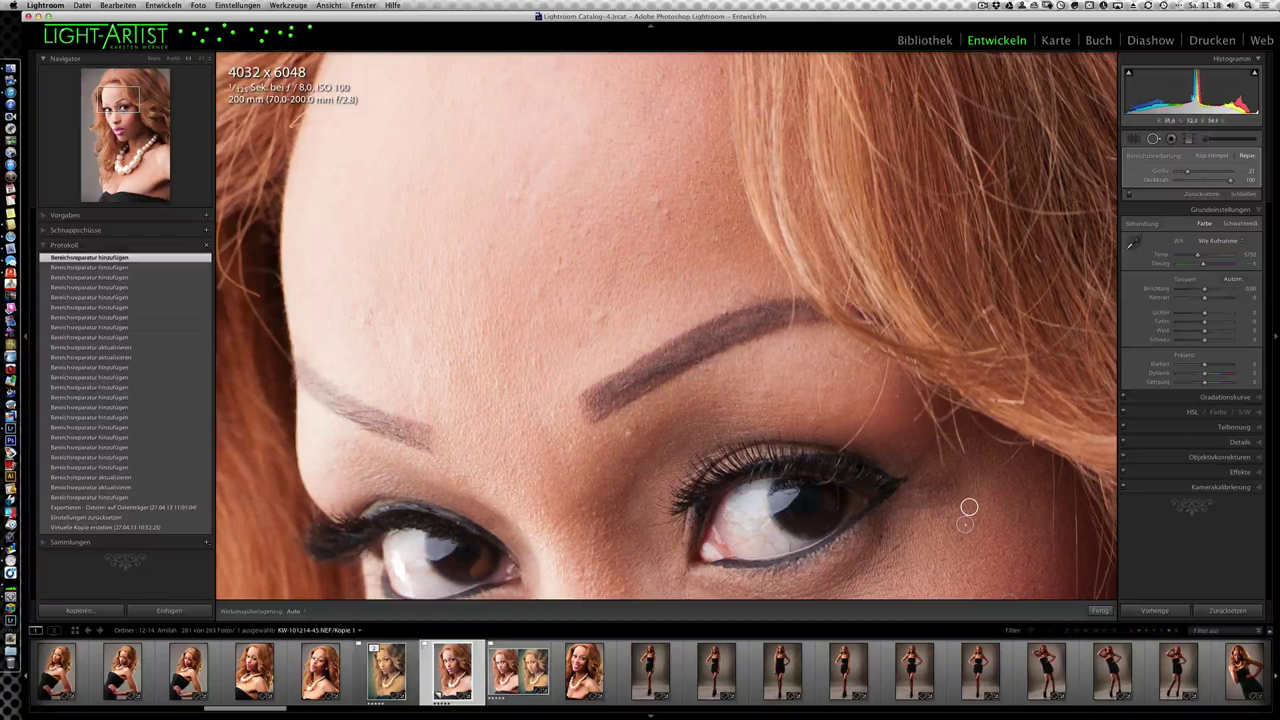
pyautogui.click(655, 199)
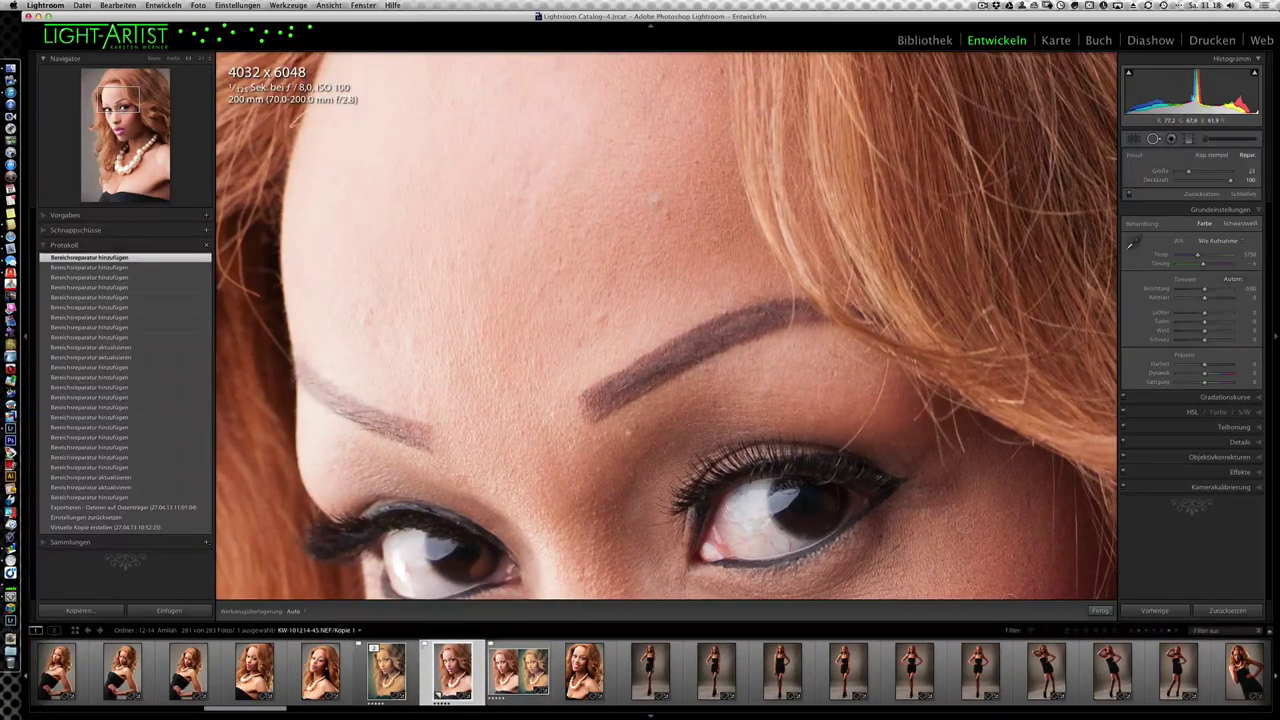
pyautogui.click(655, 200)
pyautogui.click(650, 178)
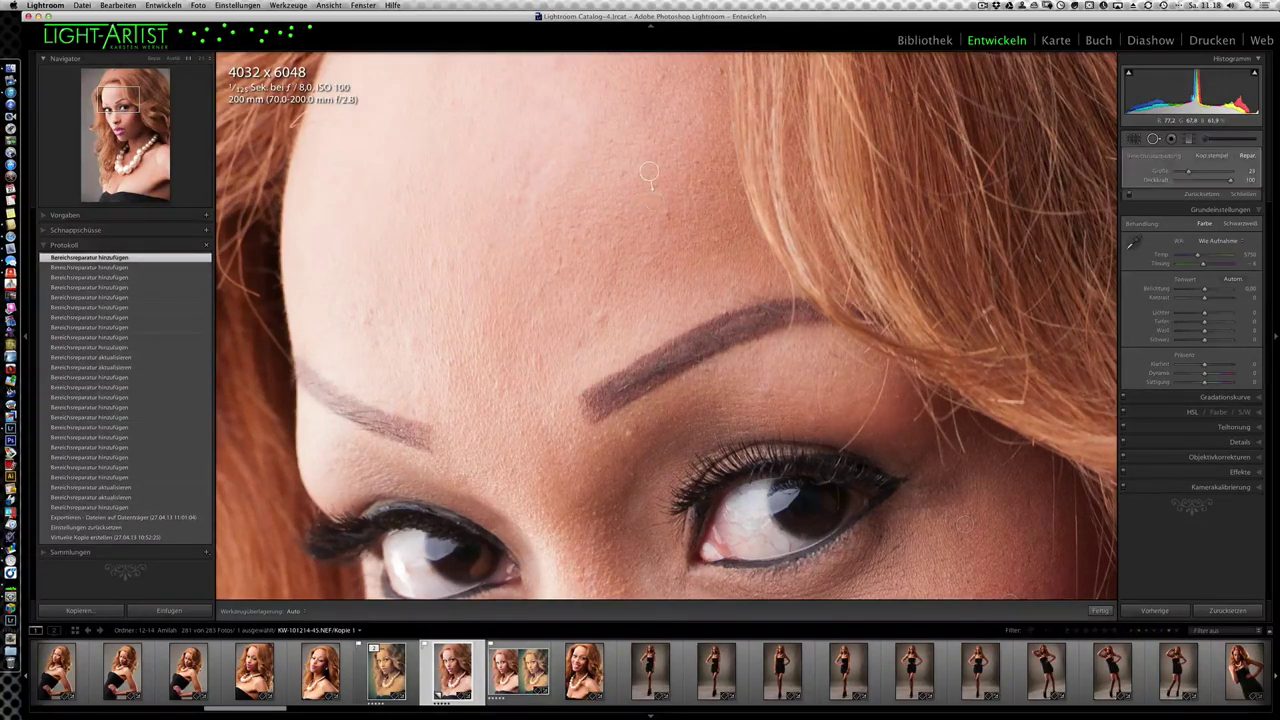
pyautogui.click(661, 210)
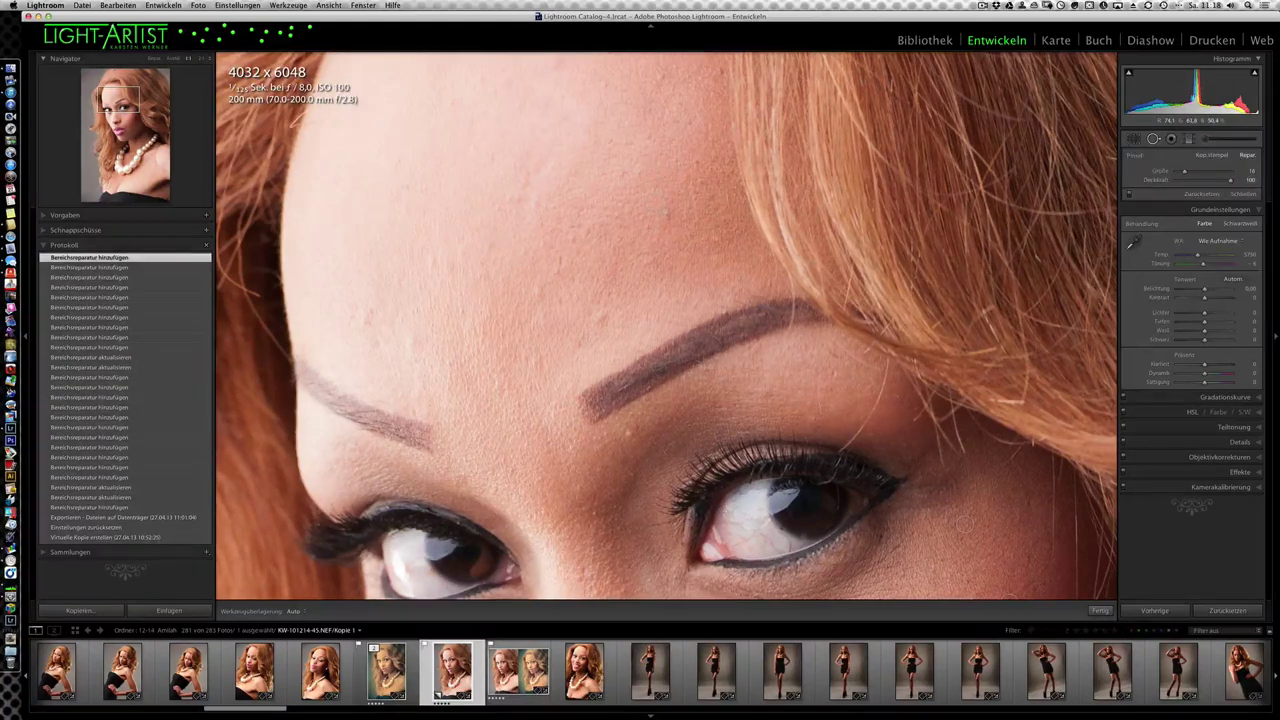
pyautogui.click(693, 207)
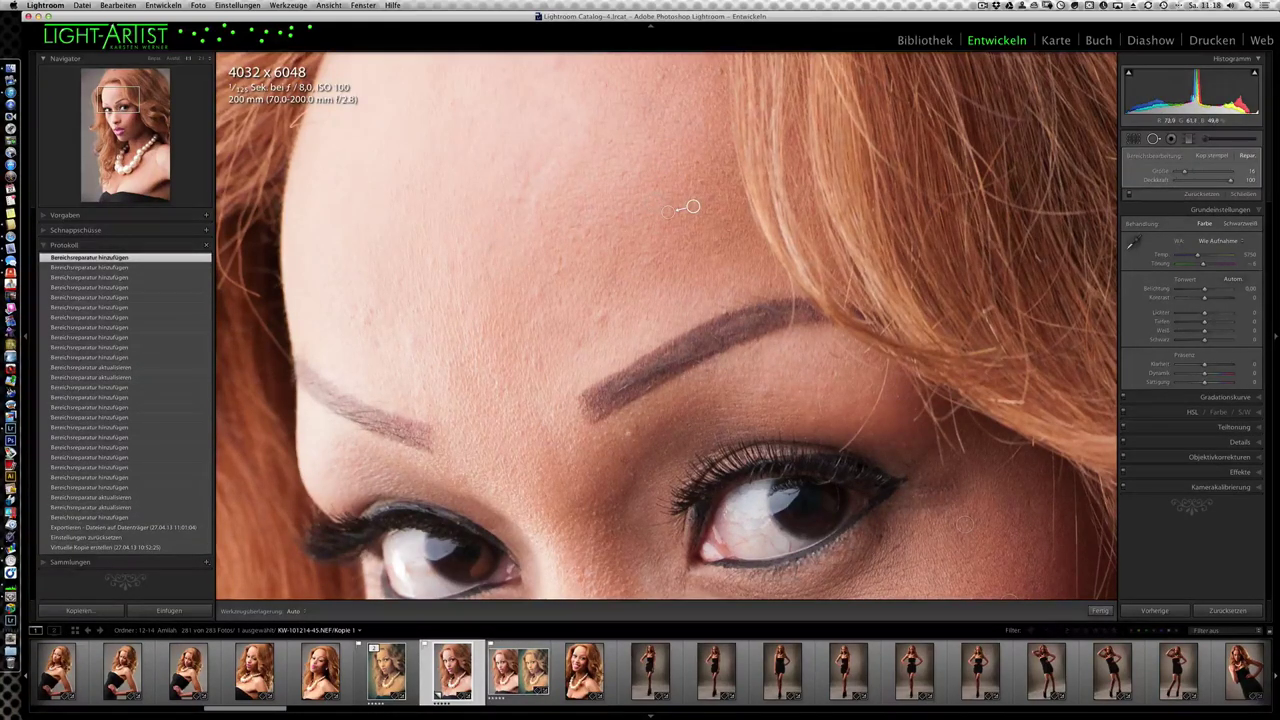
pyautogui.click(689, 237)
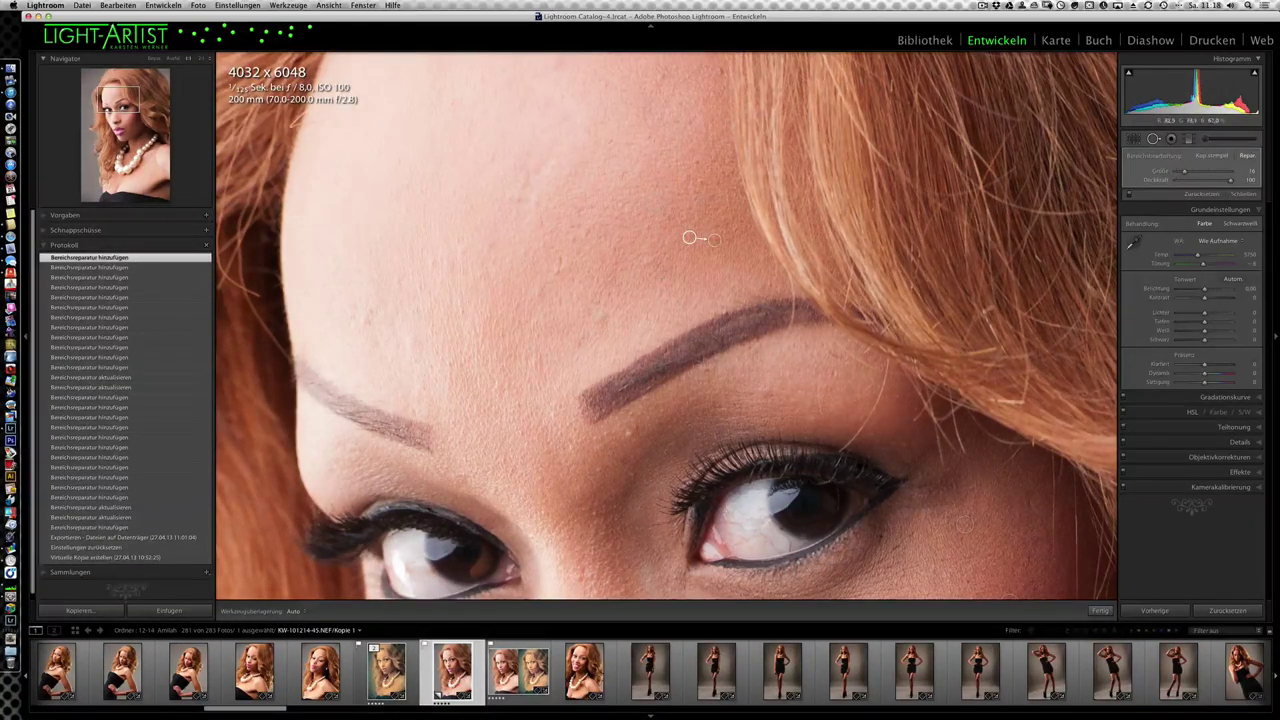
# Step: Heal the spots just above the inner end of the fully visible eyebrow, adjusting the brush size to fit
pyautogui.scroll(3, 689, 237)
pyautogui.click(631, 311)
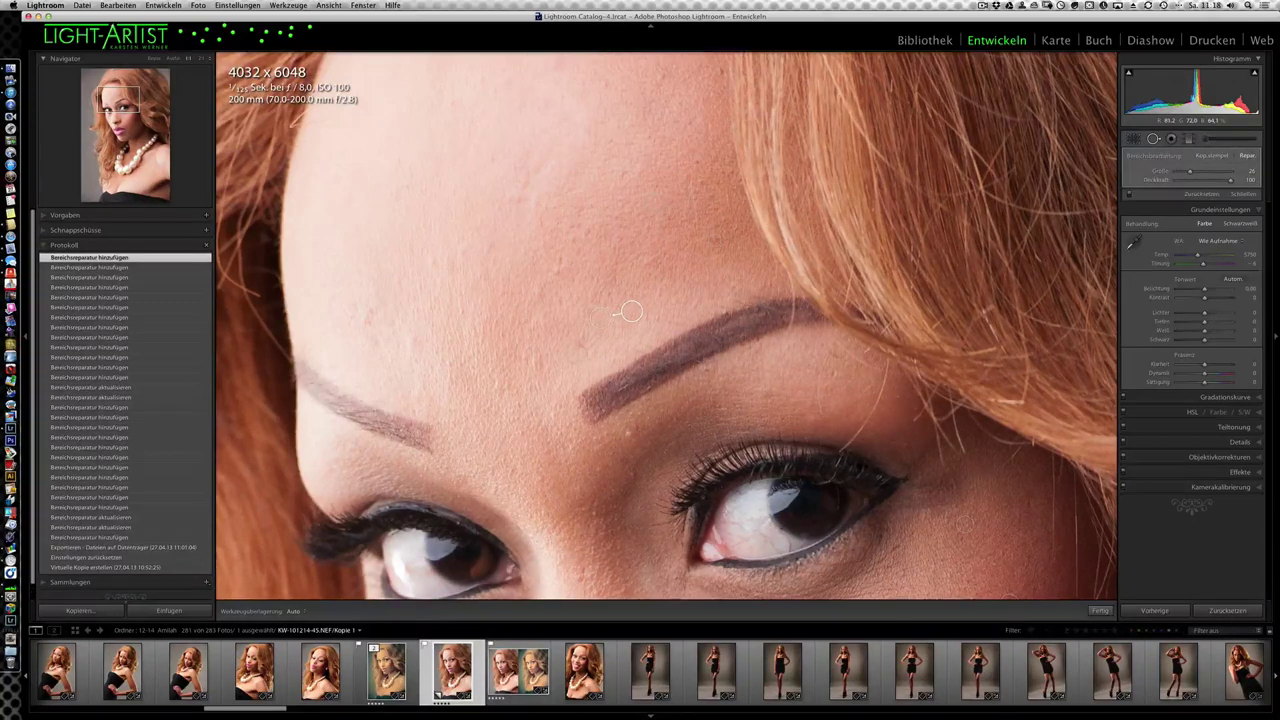
pyautogui.scroll(-1, 631, 311)
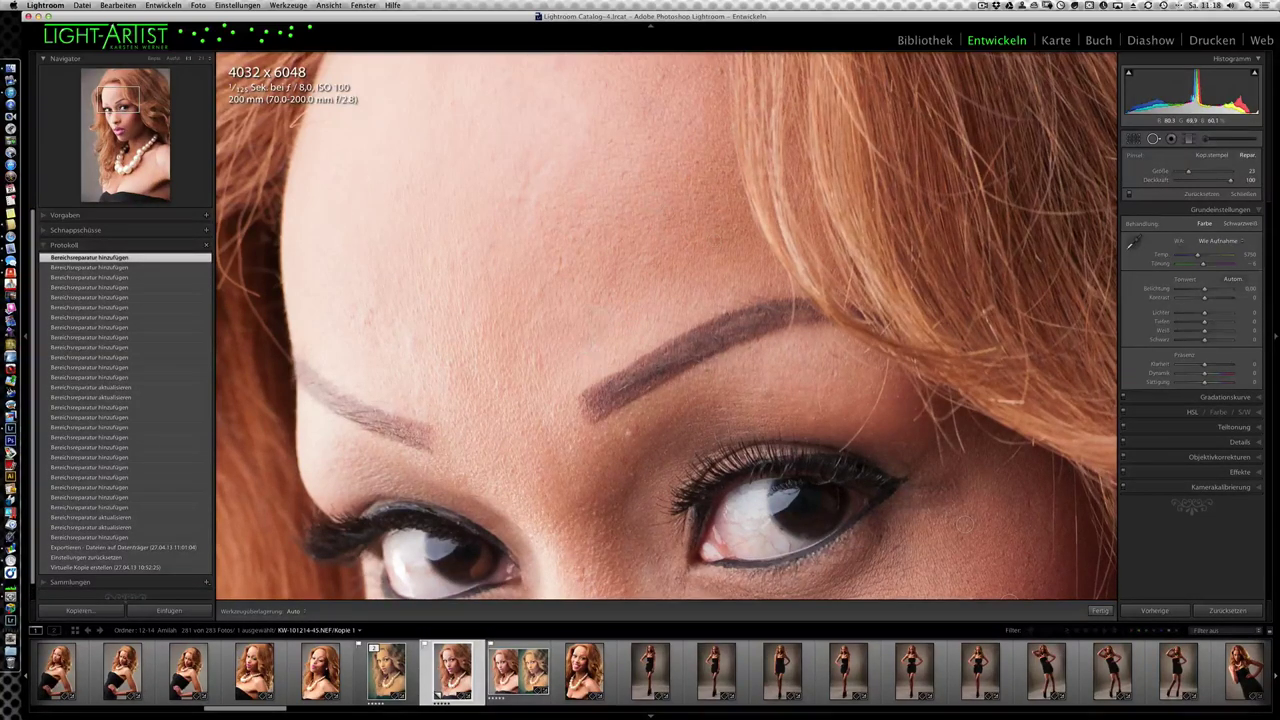
pyautogui.click(597, 346)
pyautogui.click(536, 334)
# Step: Heal the blemishes on the bright side and centre of the forehead, matching the brush size to each spot
pyautogui.scroll(3, 368, 316)
pyautogui.click(368, 316)
pyautogui.scroll(-3, 388, 295)
pyautogui.click(477, 230)
pyautogui.click(477, 230)
pyautogui.click(500, 195)
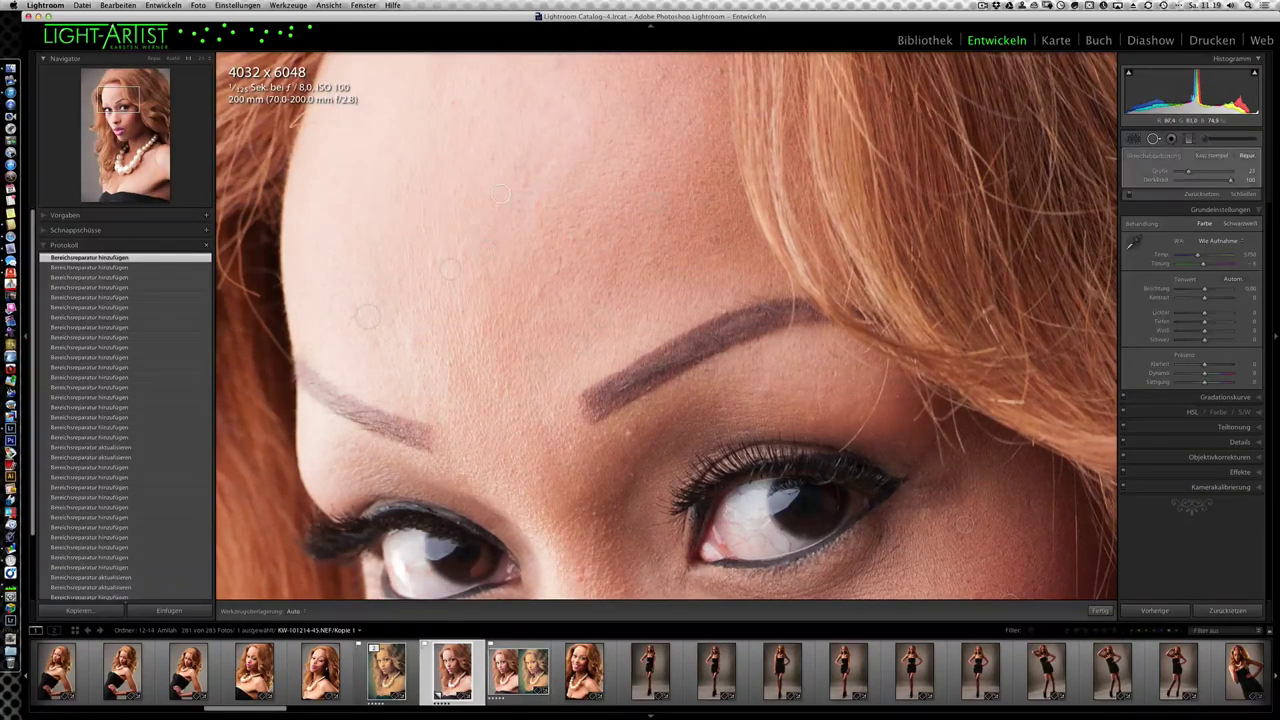
# Step: Heal the blemishes across the upper forehead, using a larger brush for the central one and a smaller one for the rest
pyautogui.scroll(3, 521, 190)
pyautogui.click(508, 171)
pyautogui.scroll(-3, 614, 134)
pyautogui.click(614, 134)
pyautogui.click(657, 119)
pyautogui.click(648, 166)
# Step: Heal the small remaining spots in the middle of the forehead with a smaller brush
pyautogui.click(581, 271)
pyautogui.scroll(-3, 581, 272)
pyautogui.click(572, 240)
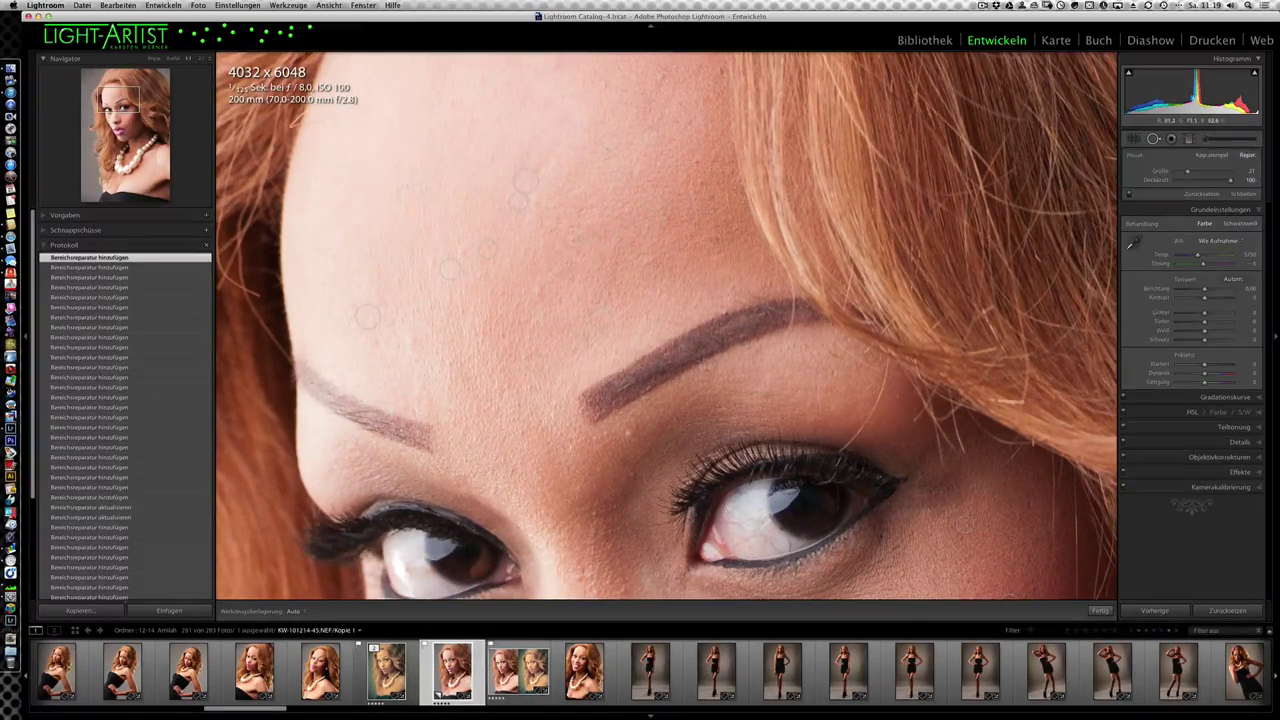
pyautogui.click(564, 207)
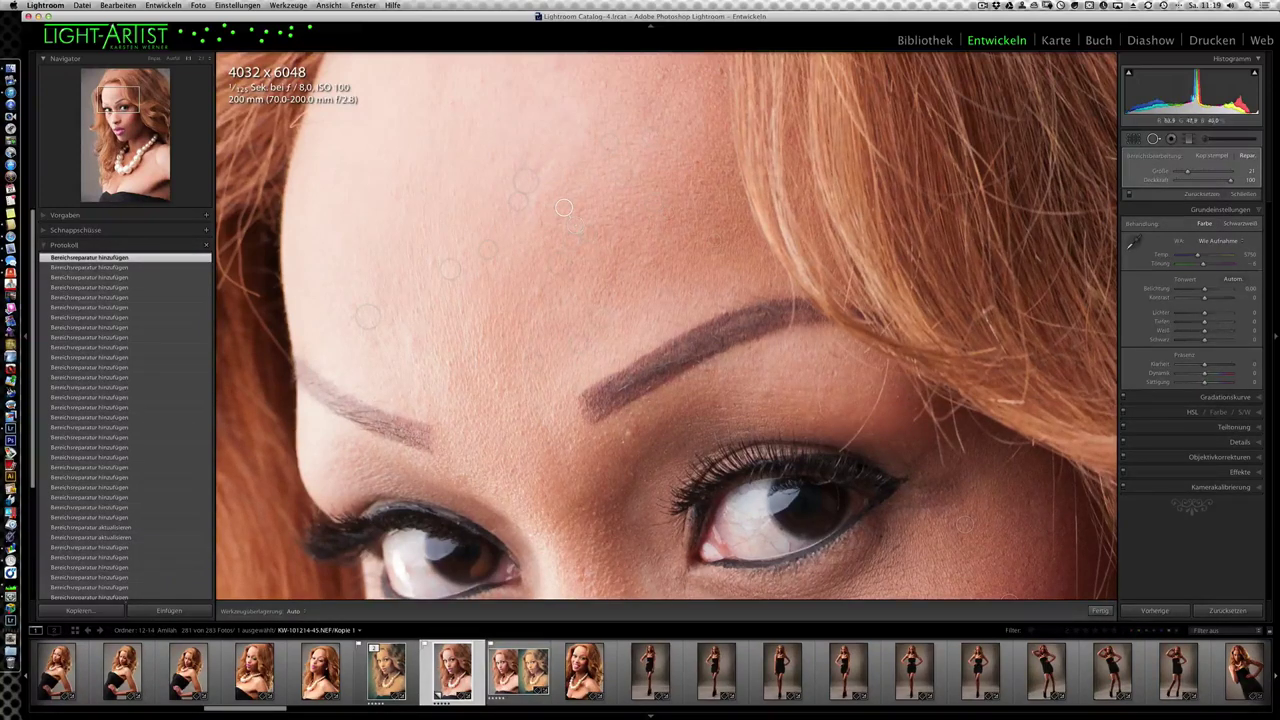
# Step: Heal the small spots on the top of the forehead just below the hairline
pyautogui.click(651, 420)
pyautogui.moveTo(649, 420); pyautogui.dragTo(600, 589)
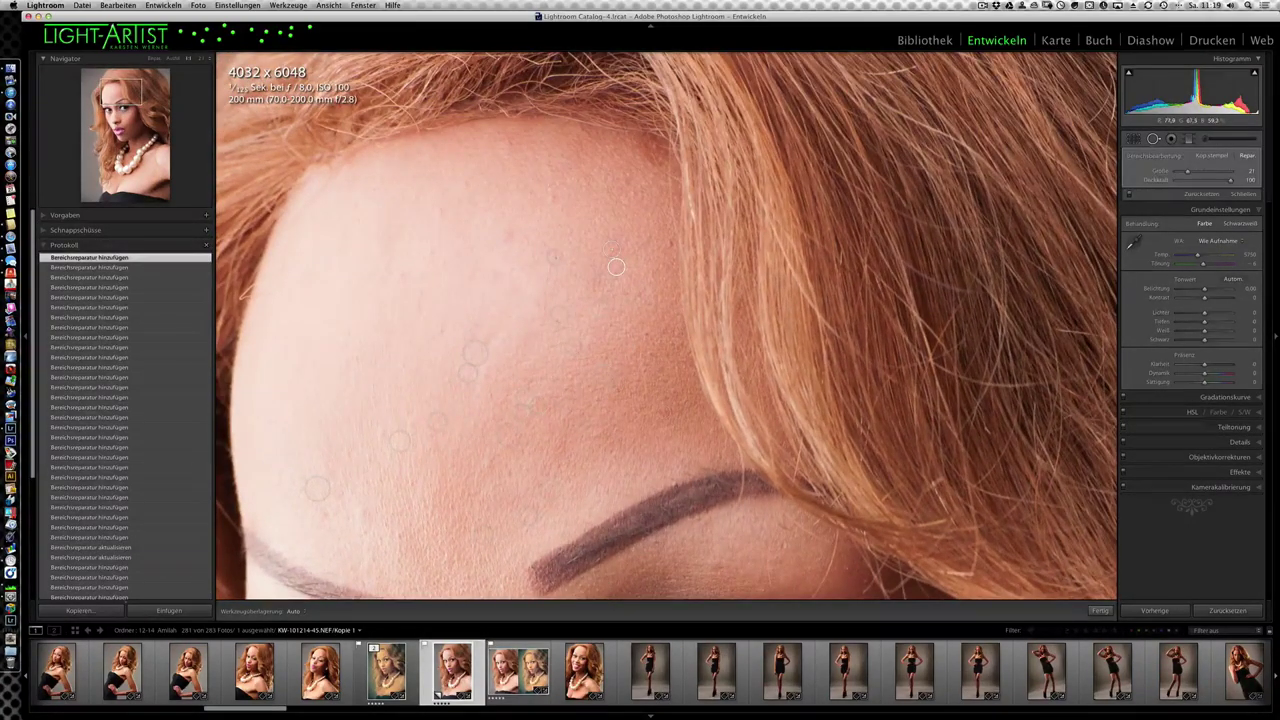
pyautogui.click(548, 237)
pyautogui.click(549, 237)
pyautogui.click(526, 148)
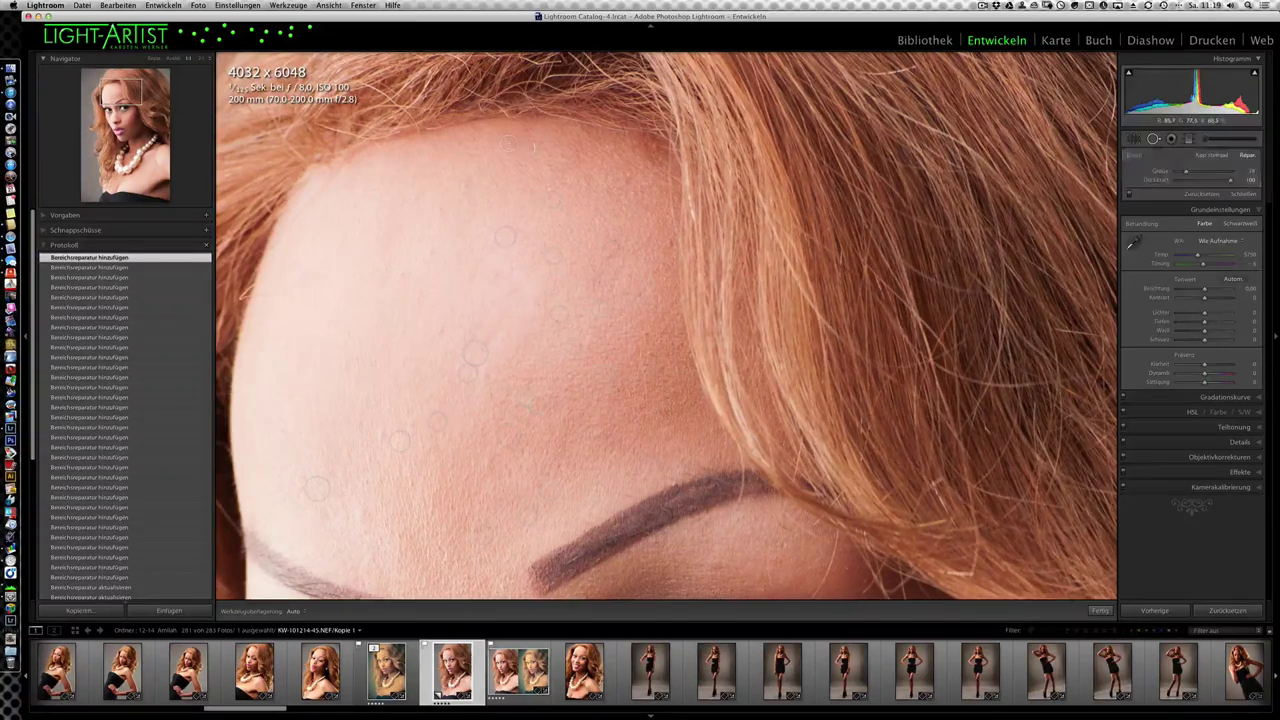
pyautogui.click(453, 226)
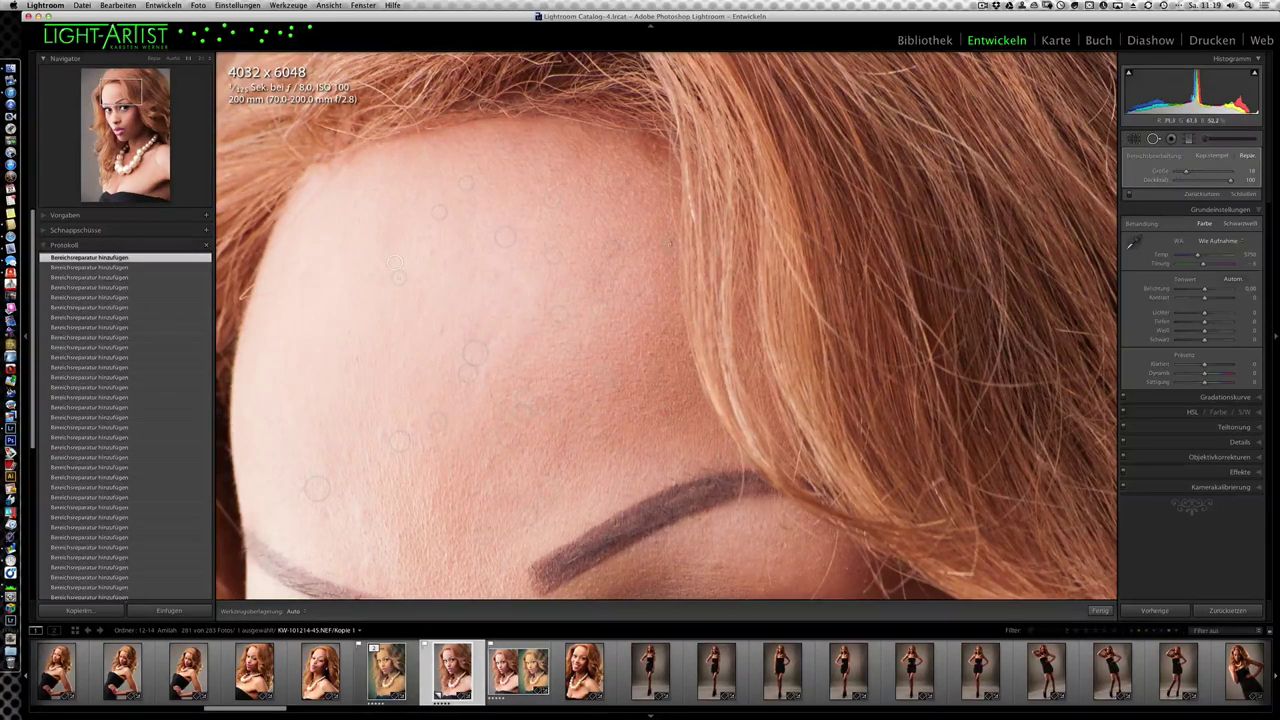
# Step: Heal the small spot on the skin just beneath the outer half of the eyebrow on the hair-covered side
pyautogui.press(']')
pyautogui.press('[')
pyautogui.press('[')
pyautogui.moveTo(531, 471); pyautogui.dragTo(527, 245)
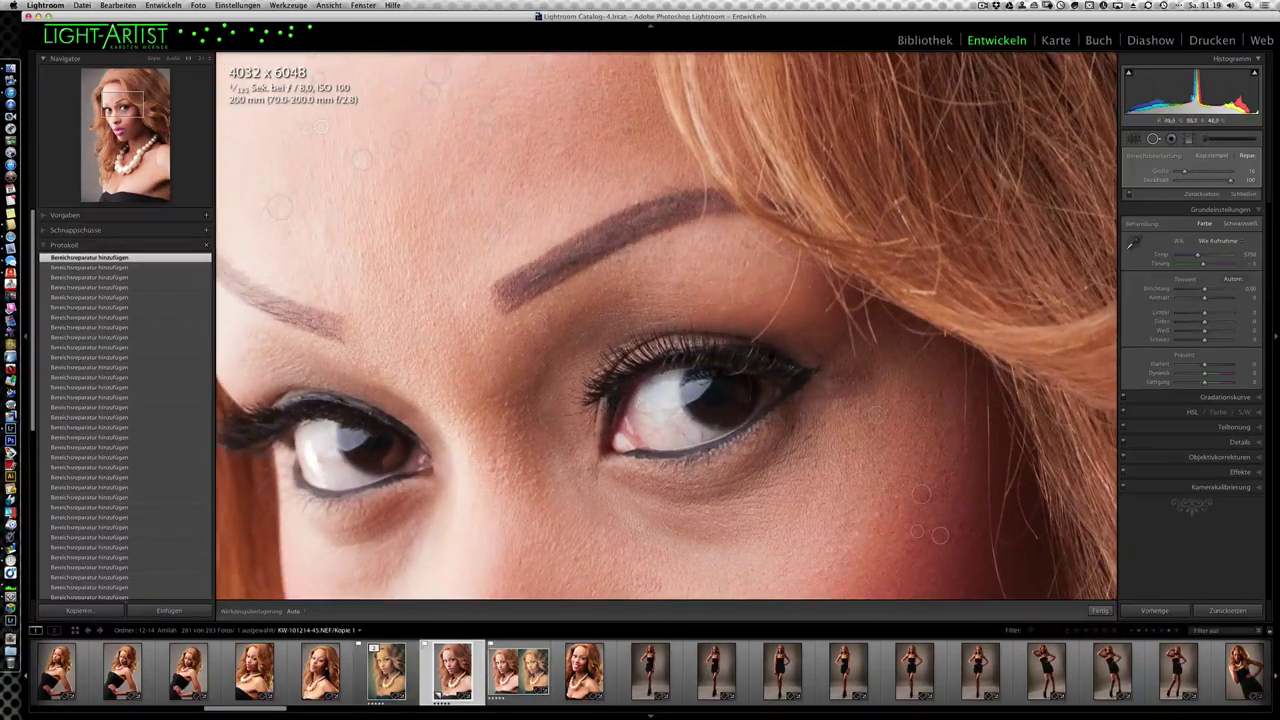
pyautogui.click(764, 271)
# Step: Heal the small blemishes on the bridge and side of the nose
pyautogui.moveTo(529, 395); pyautogui.dragTo(523, 189)
pyautogui.moveTo(478, 362); pyautogui.dragTo(483, 293)
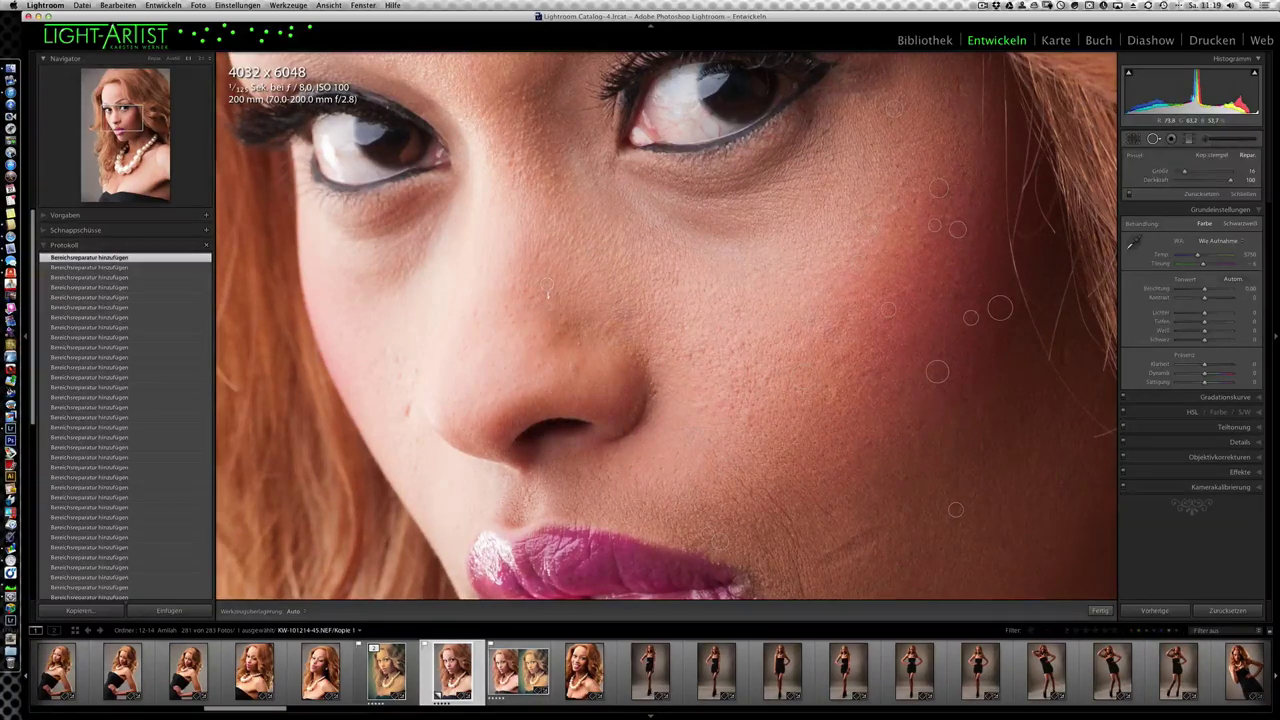
pyautogui.click(547, 286)
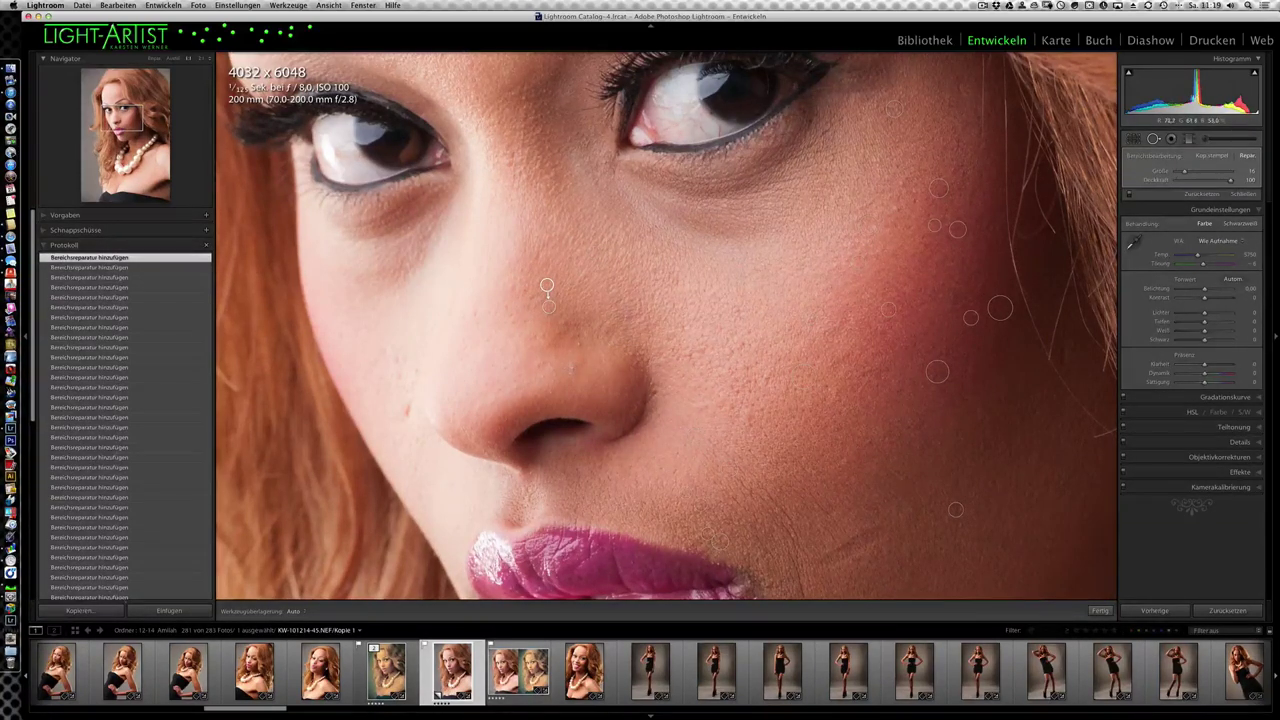
pyautogui.click(584, 350)
pyautogui.click(595, 345)
# Step: Heal the spots on the narrow bright cheek beside the nose
pyautogui.moveTo(408, 410); pyautogui.dragTo(380, 405)
pyautogui.scroll(-5, 399, 376)
pyautogui.click(399, 376)
# Step: Heal the small spot at the corner of the mouth on the shaded side
pyautogui.moveTo(729, 383); pyautogui.dragTo(512, 108)
pyautogui.moveTo(589, 358); pyautogui.dragTo(566, 310)
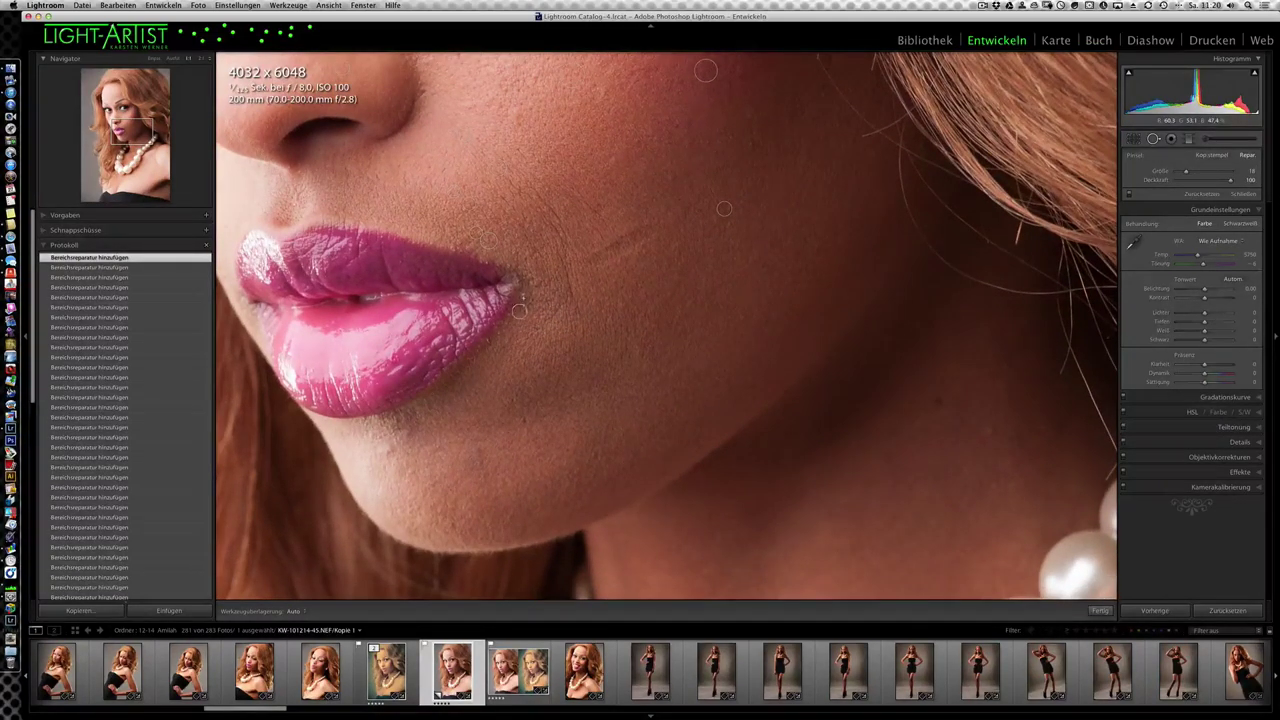
pyautogui.click(518, 312)
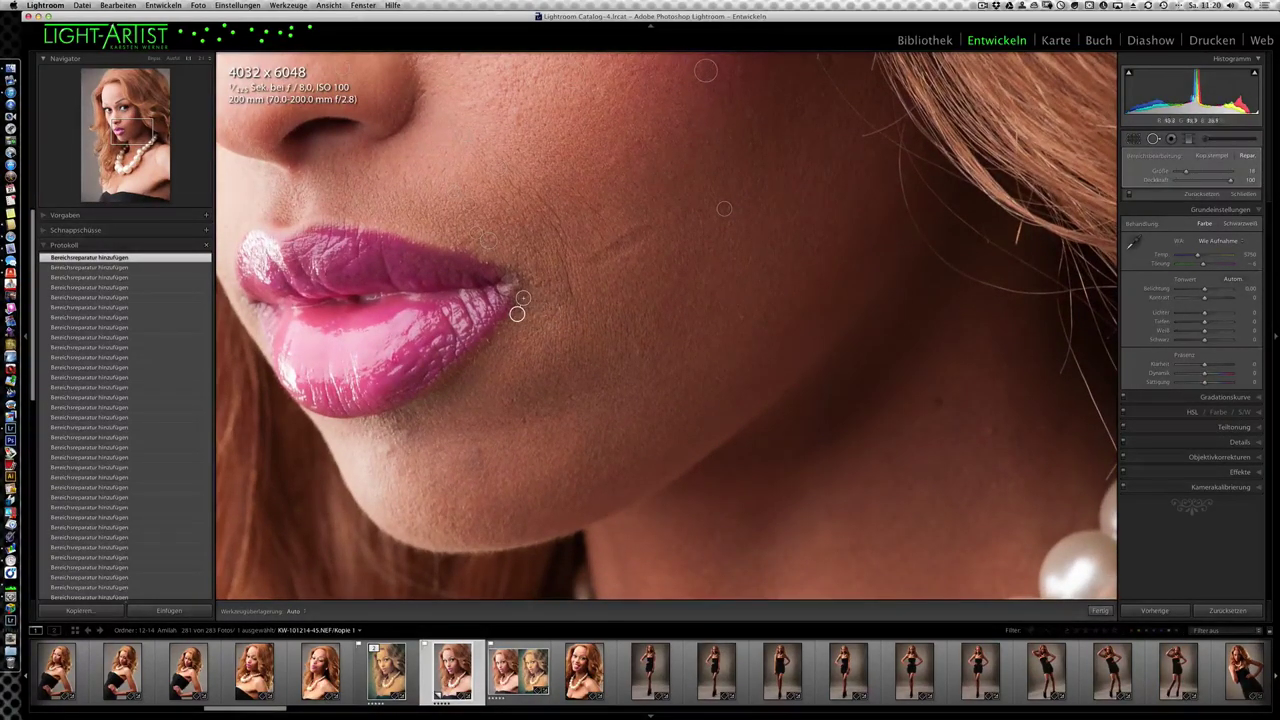
# Step: Heal the remaining blemish on the outer part of the blushed cheek near the hair
pyautogui.scroll(8, 593, 210)
pyautogui.hscroll(1, 593, 210)
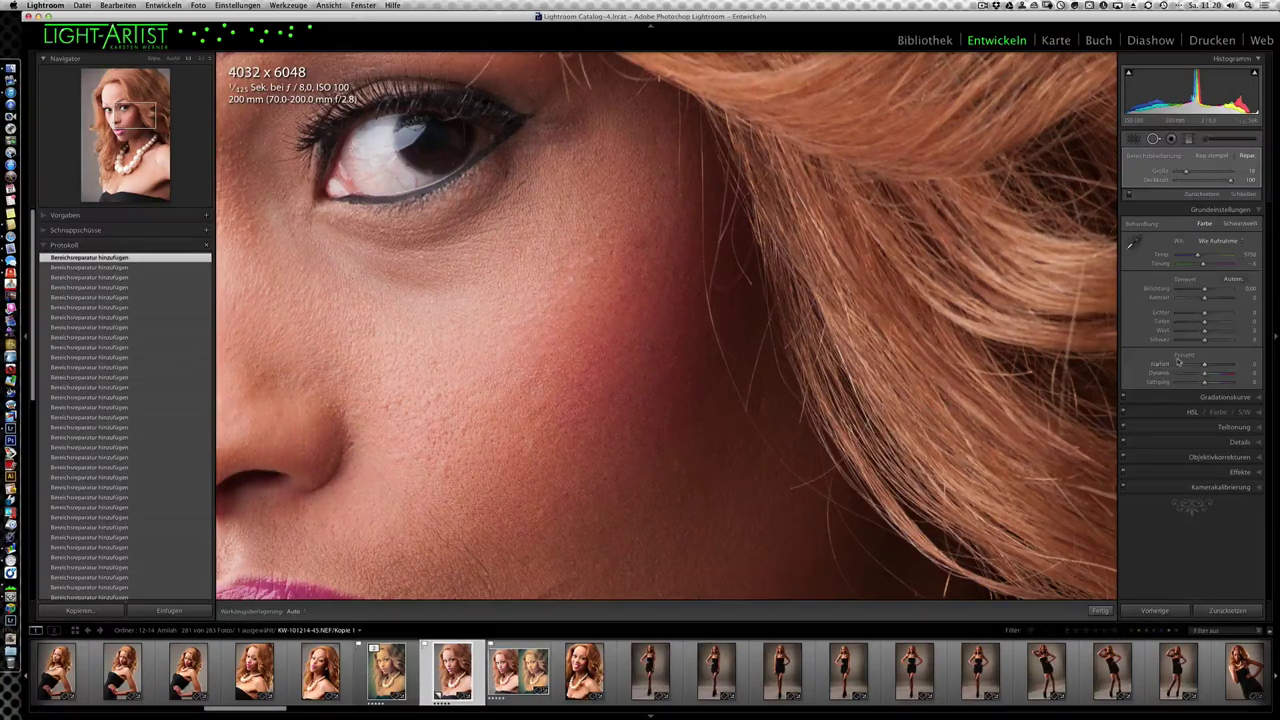
pyautogui.click(678, 337)
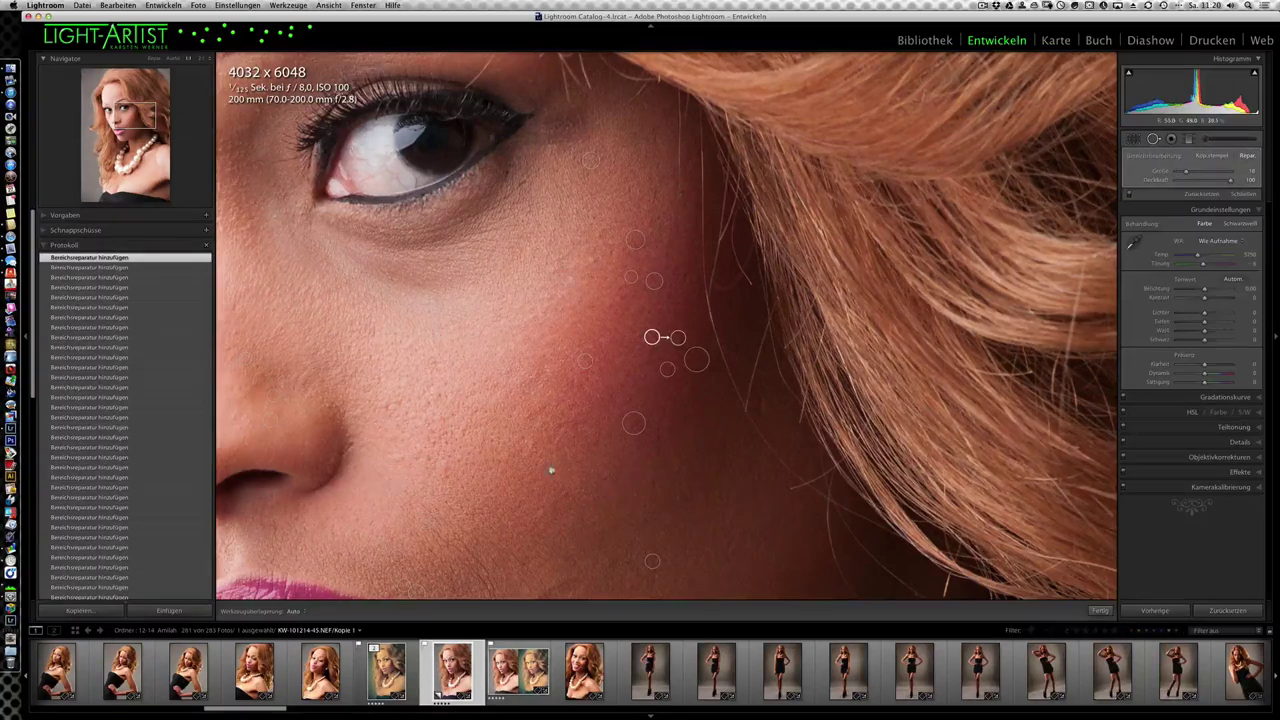
# Step: Heal the small spots on the chin below the lower lip
pyautogui.scroll(-2, 560, 420)
pyautogui.scroll(-5, 575, 368)
pyautogui.scroll(-1, 629, 343)
pyautogui.click(537, 432)
pyautogui.click(483, 483)
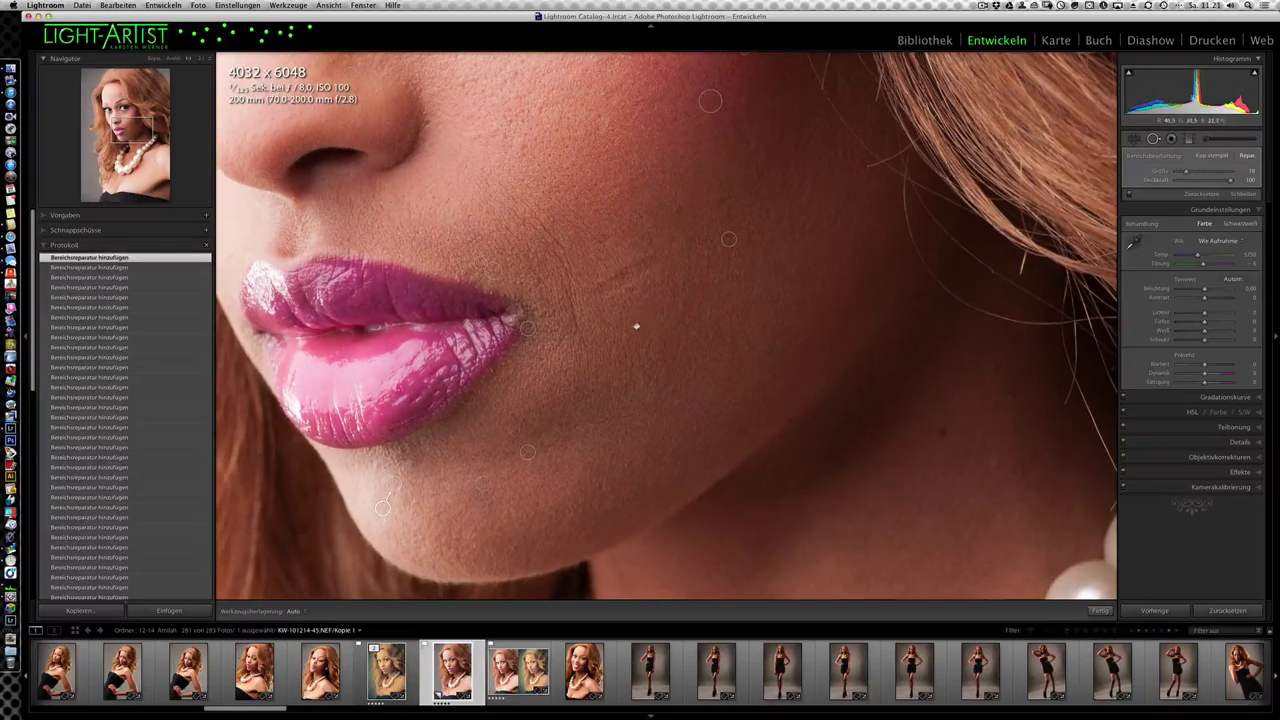
# Step: Heal the crease in the cheek beside the mouth with a large brush, sampling from the skin just below it
pyautogui.moveTo(637, 323); pyautogui.dragTo(602, 382)
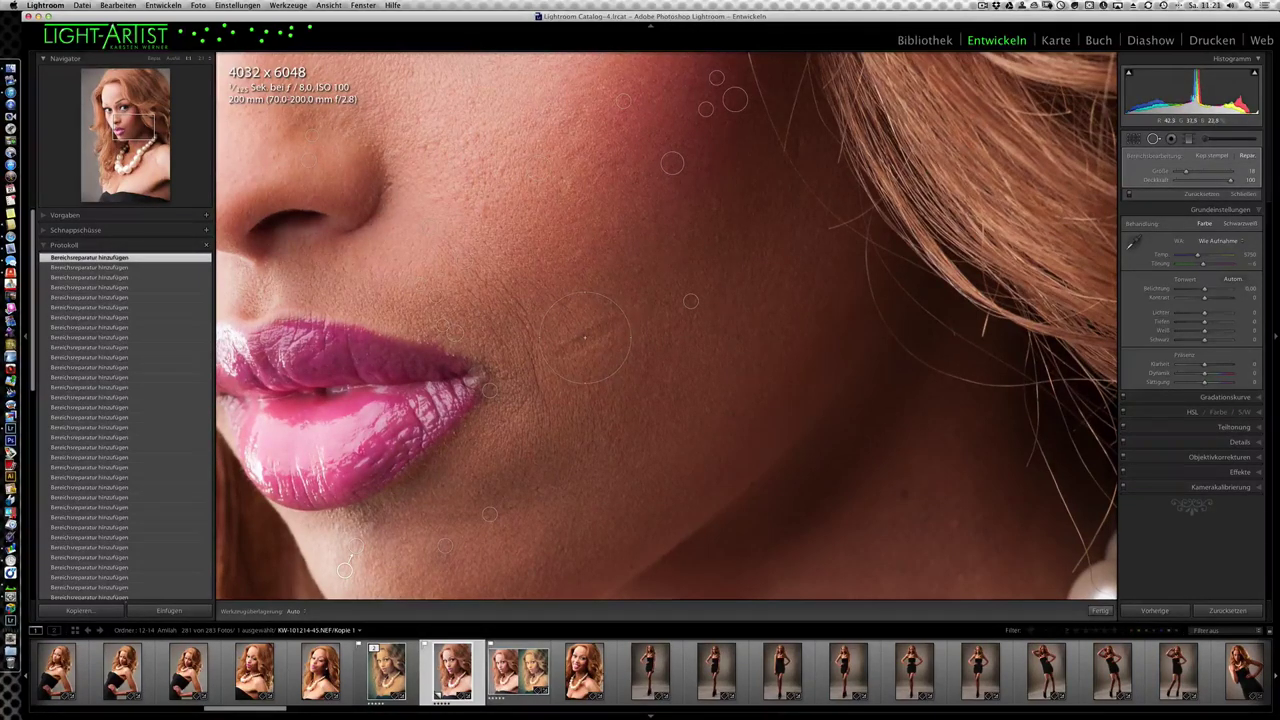
pyautogui.moveTo(586, 339); pyautogui.dragTo(607, 399)
pyautogui.click(607, 400)
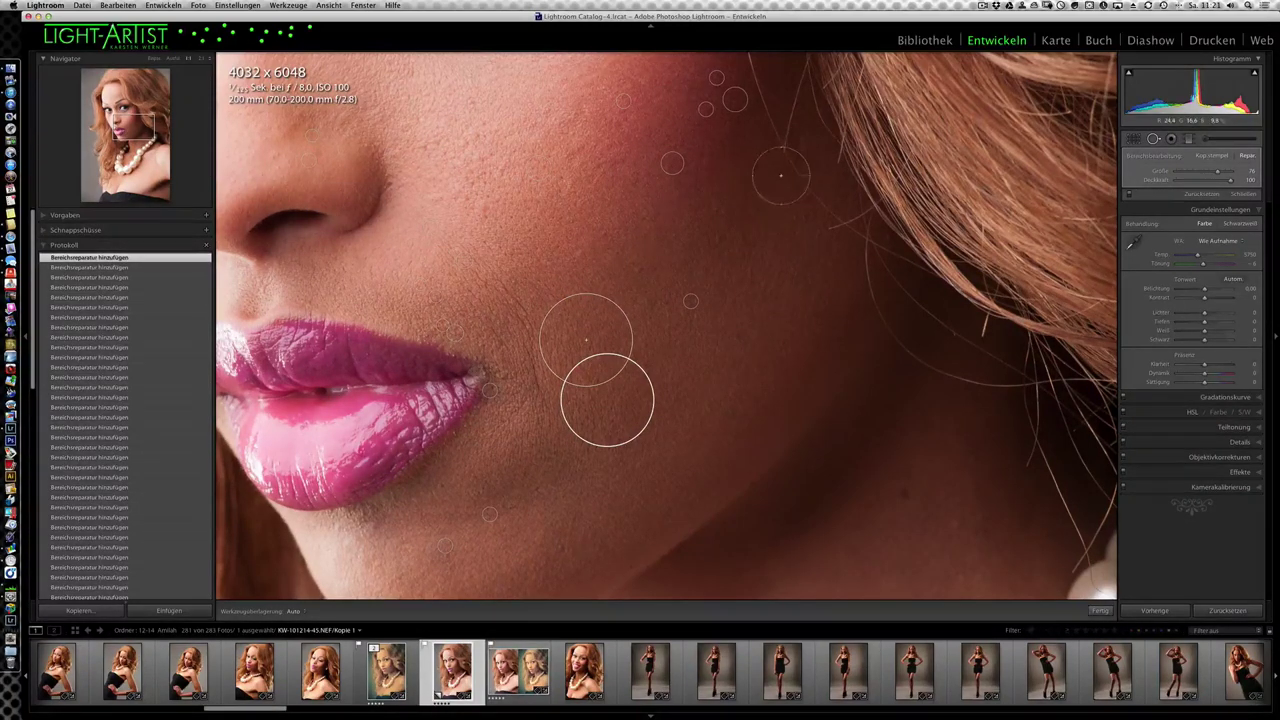
# Step: Heal the spot at the outer edge of the cheek beside the hair with a smaller brush
pyautogui.scroll(-5, 793, 168)
pyautogui.moveTo(802, 151); pyautogui.dragTo(801, 147)
pyautogui.click(801, 148)
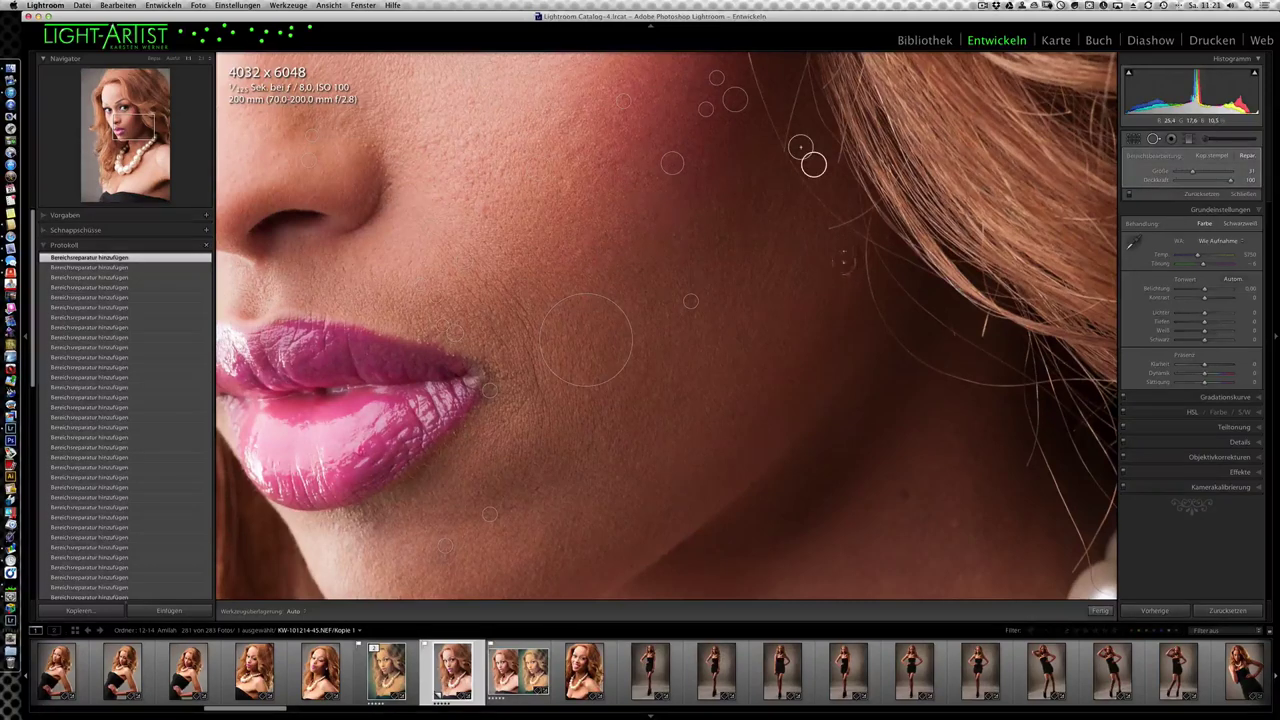
# Step: Heal the spots on the lower cheek and the shaded side of the neck, repositioning the repairs on the neck
pyautogui.moveTo(680, 423); pyautogui.dragTo(664, 242)
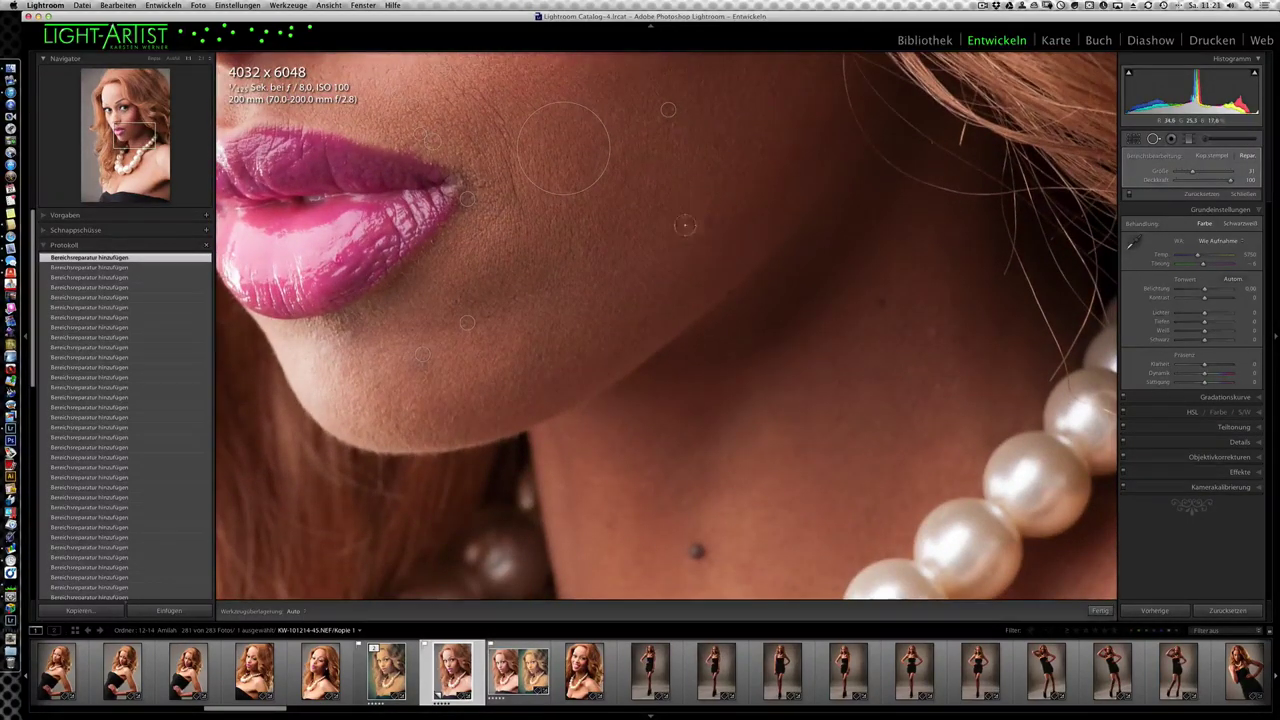
pyautogui.click(689, 215)
pyautogui.click(885, 303)
pyautogui.click(915, 329)
pyautogui.click(962, 345)
pyautogui.moveTo(892, 302)
pyautogui.mouseDown()
pyautogui.moveTo(898, 289)
pyautogui.moveTo(866, 318)
pyautogui.moveTo(907, 280)
pyautogui.mouseUp()
pyautogui.moveTo(868, 321); pyautogui.dragTo(880, 308)
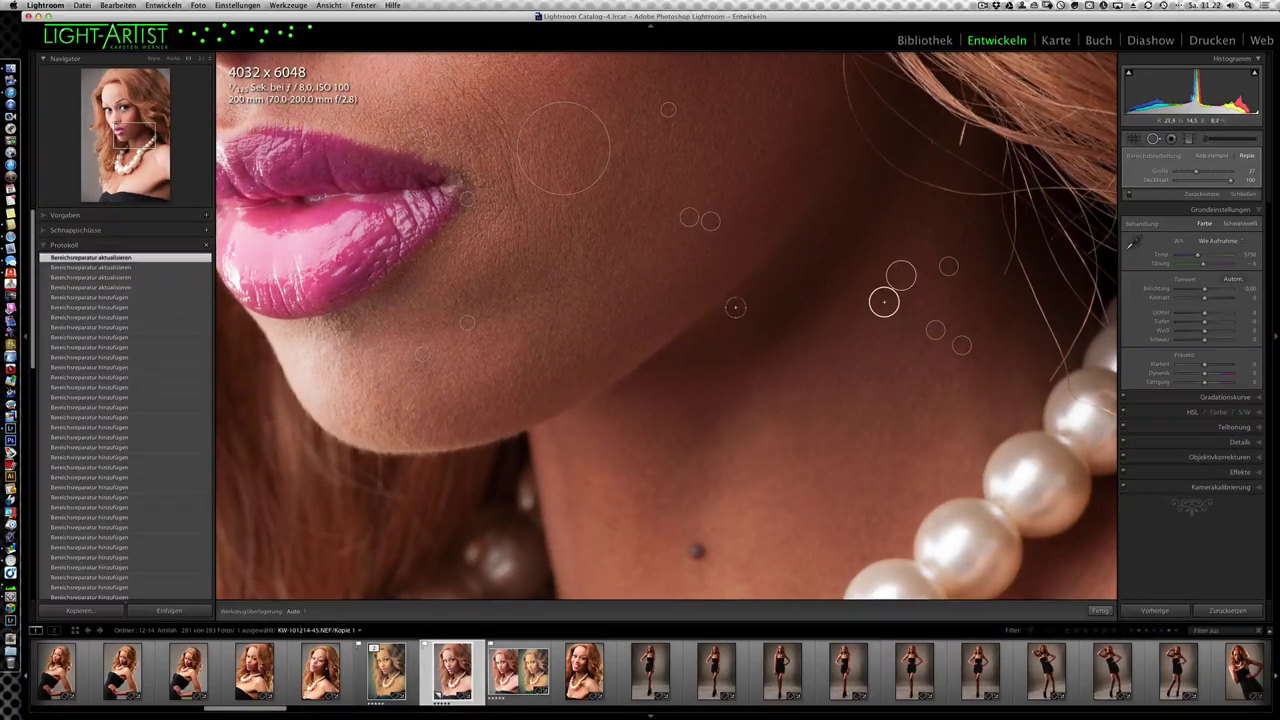
# Step: Heal the blemish along the jawline and the small spot on the neck above the large pearl
pyautogui.moveTo(730, 291); pyautogui.dragTo(699, 321)
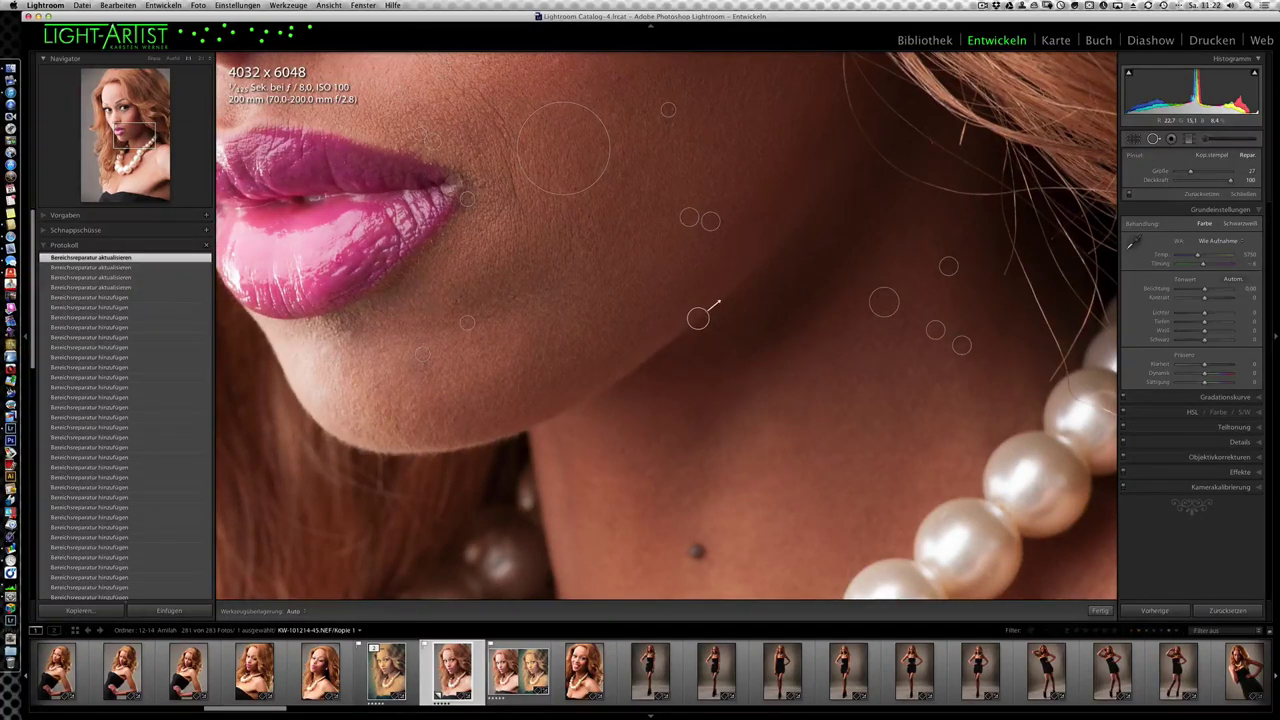
pyautogui.click(698, 318)
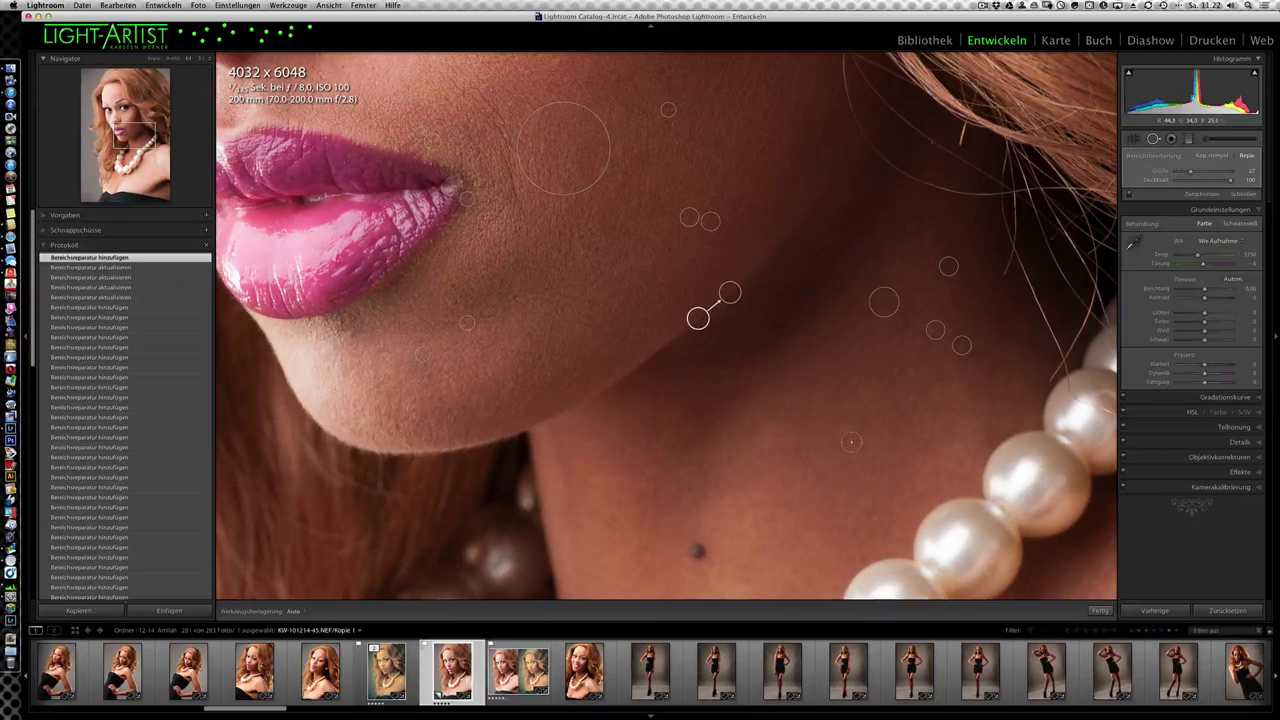
pyautogui.moveTo(837, 449); pyautogui.dragTo(684, 240)
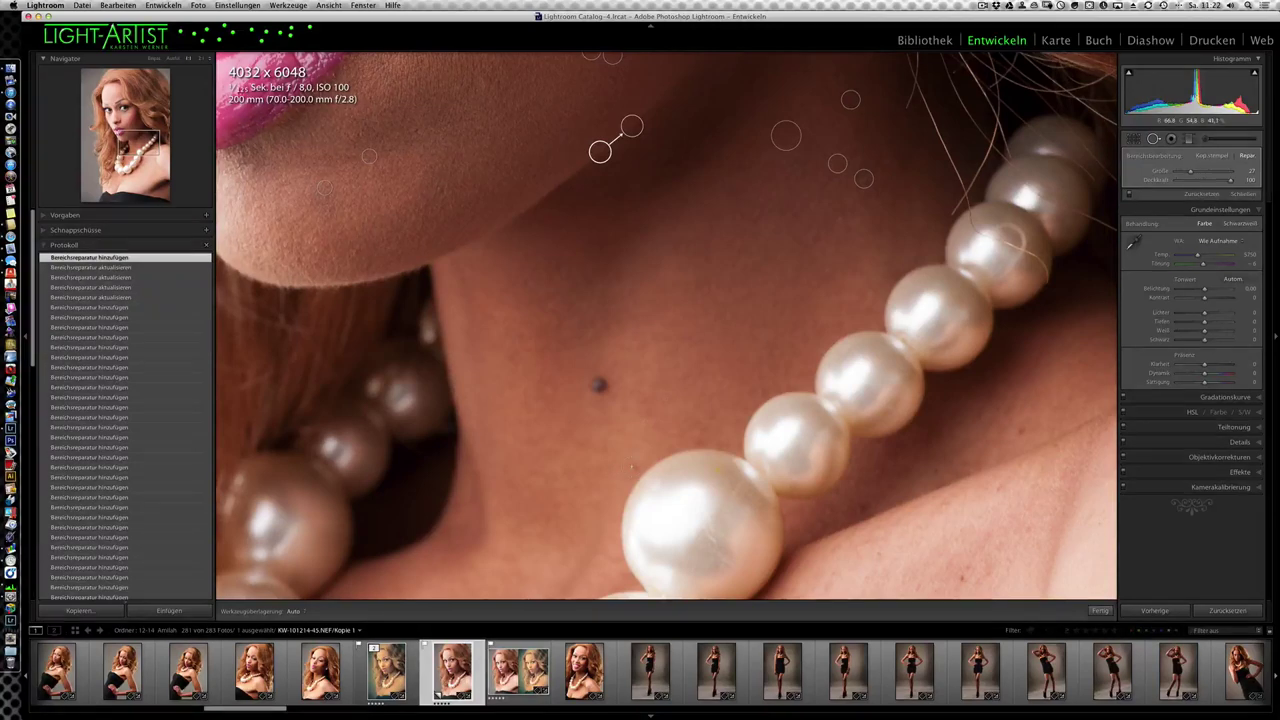
pyautogui.moveTo(632, 466); pyautogui.dragTo(652, 435)
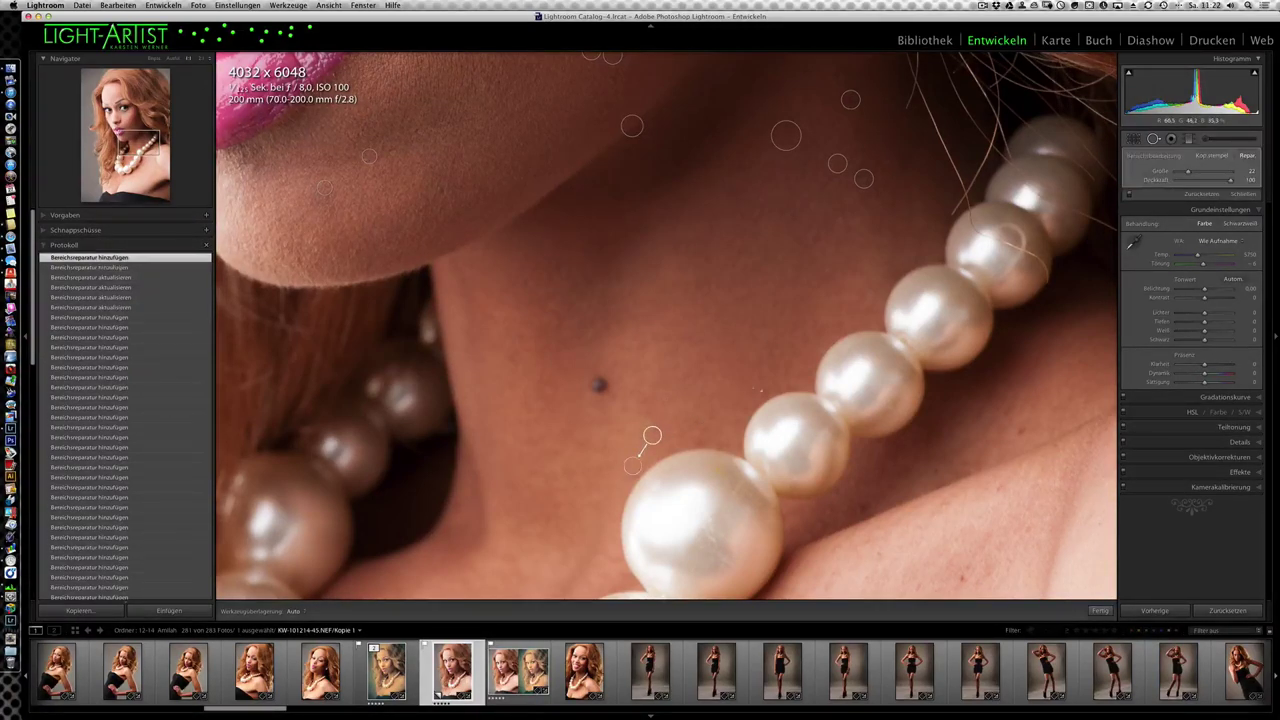
# Step: Heal the spots on the shoulder beside the pearl necklace
pyautogui.click(1044, 408)
pyautogui.moveTo(1050, 447); pyautogui.dragTo(1075, 436)
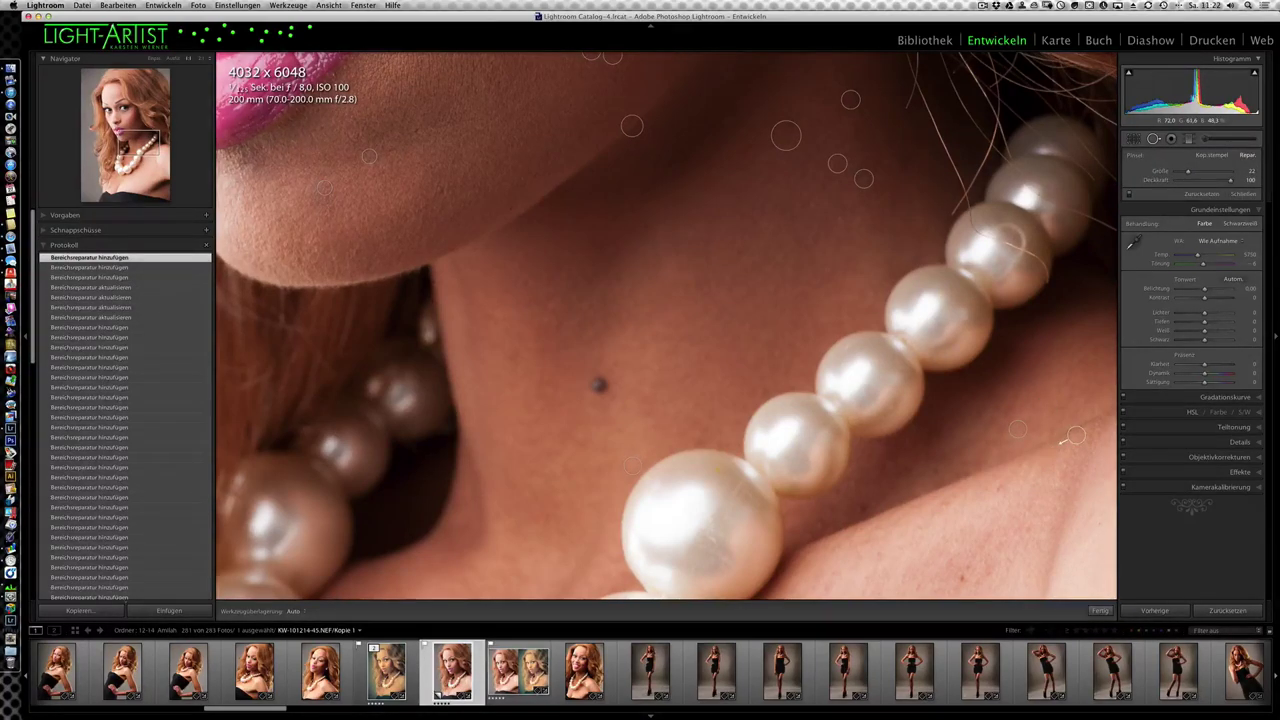
pyautogui.click(1075, 435)
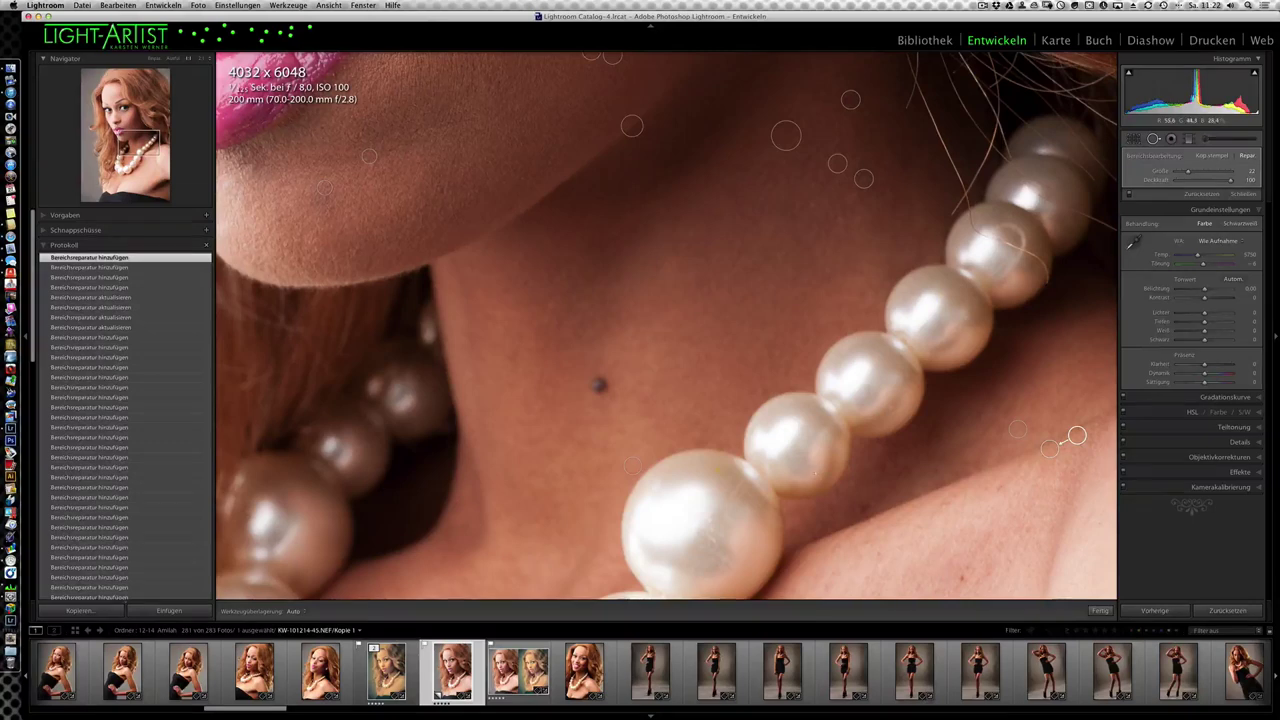
# Step: Heal the red and dark spots across the collarbone and upper chest beside the necklace
pyautogui.scroll(-5, 657, 372)
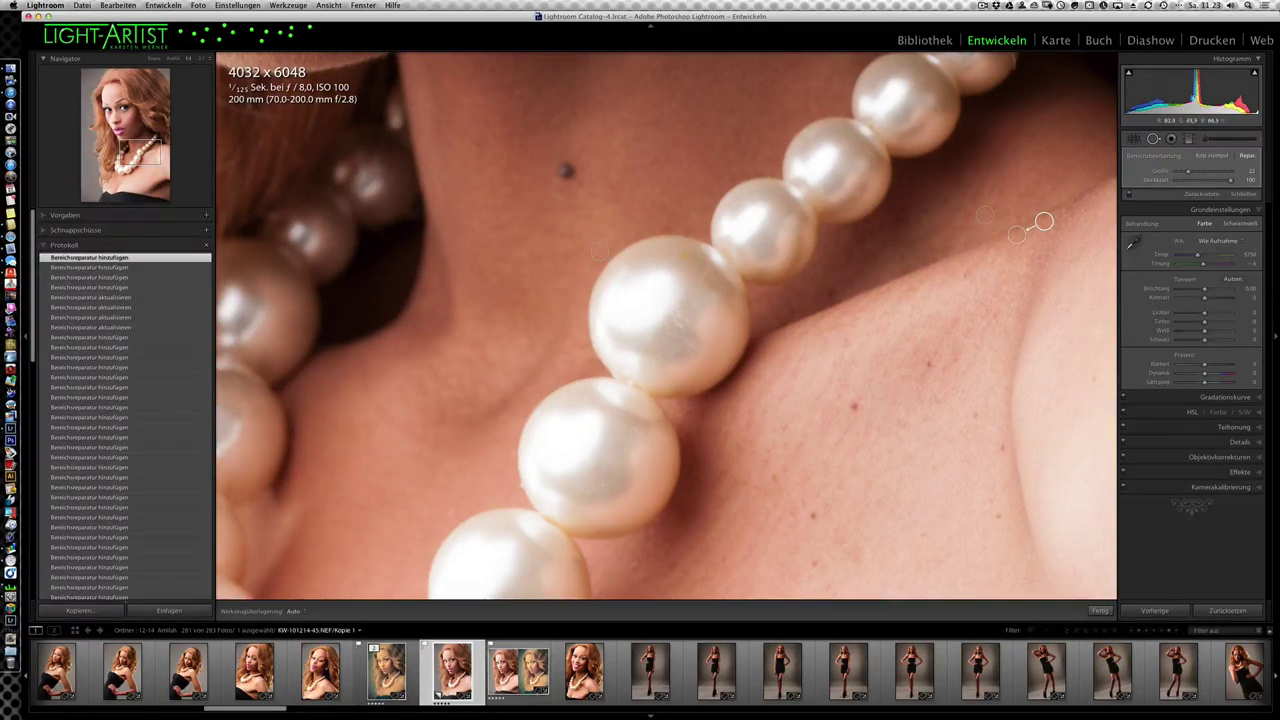
pyautogui.click(857, 407)
pyautogui.click(928, 364)
pyautogui.click(947, 290)
pyautogui.click(958, 412)
pyautogui.click(1004, 469)
pyautogui.click(1003, 540)
pyautogui.click(850, 515)
pyautogui.click(836, 561)
pyautogui.click(774, 476)
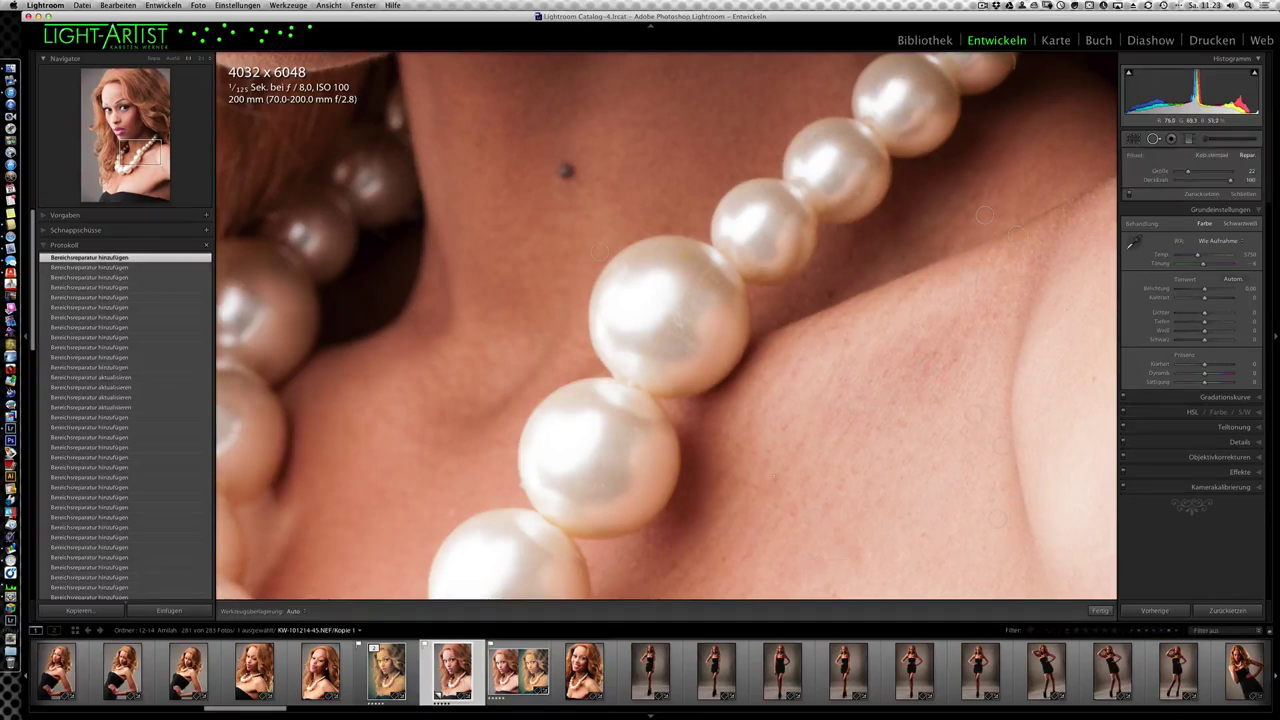
# Step: Heal the leftover small spots near the lower pearls and on the bright part of the shoulder
pyautogui.click(778, 458)
pyautogui.click(794, 494)
pyautogui.click(826, 484)
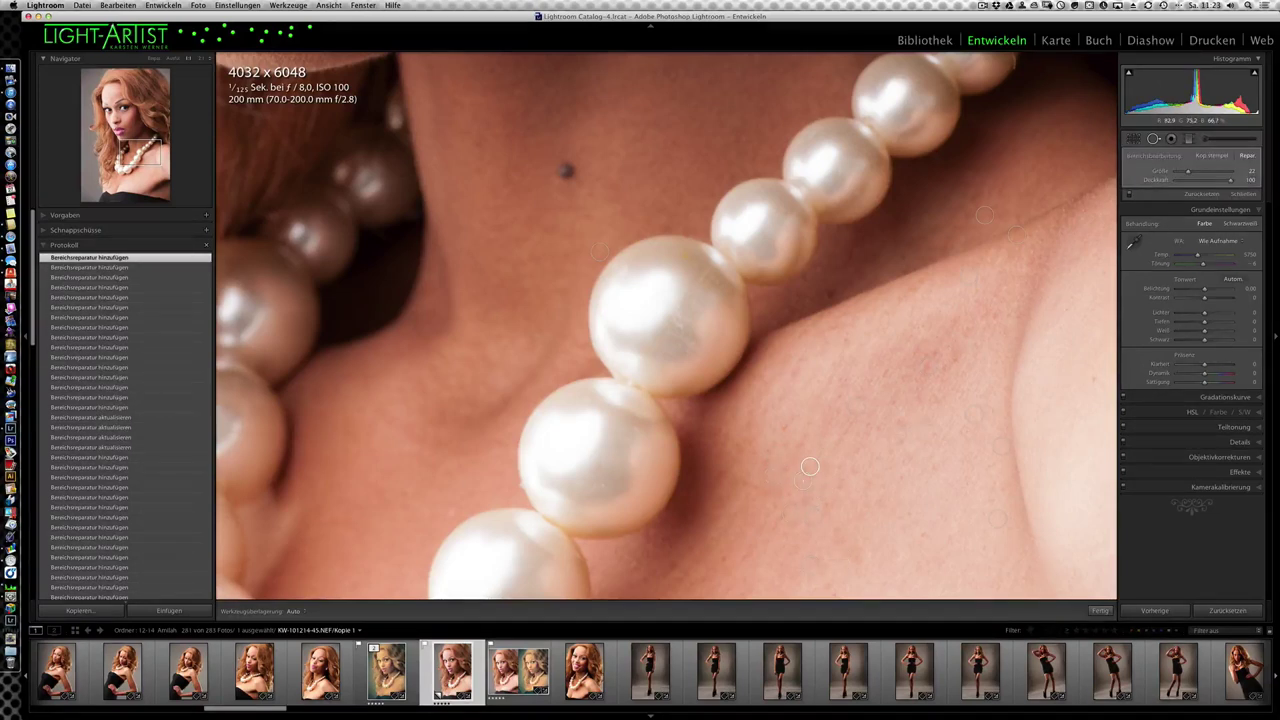
pyautogui.click(1072, 378)
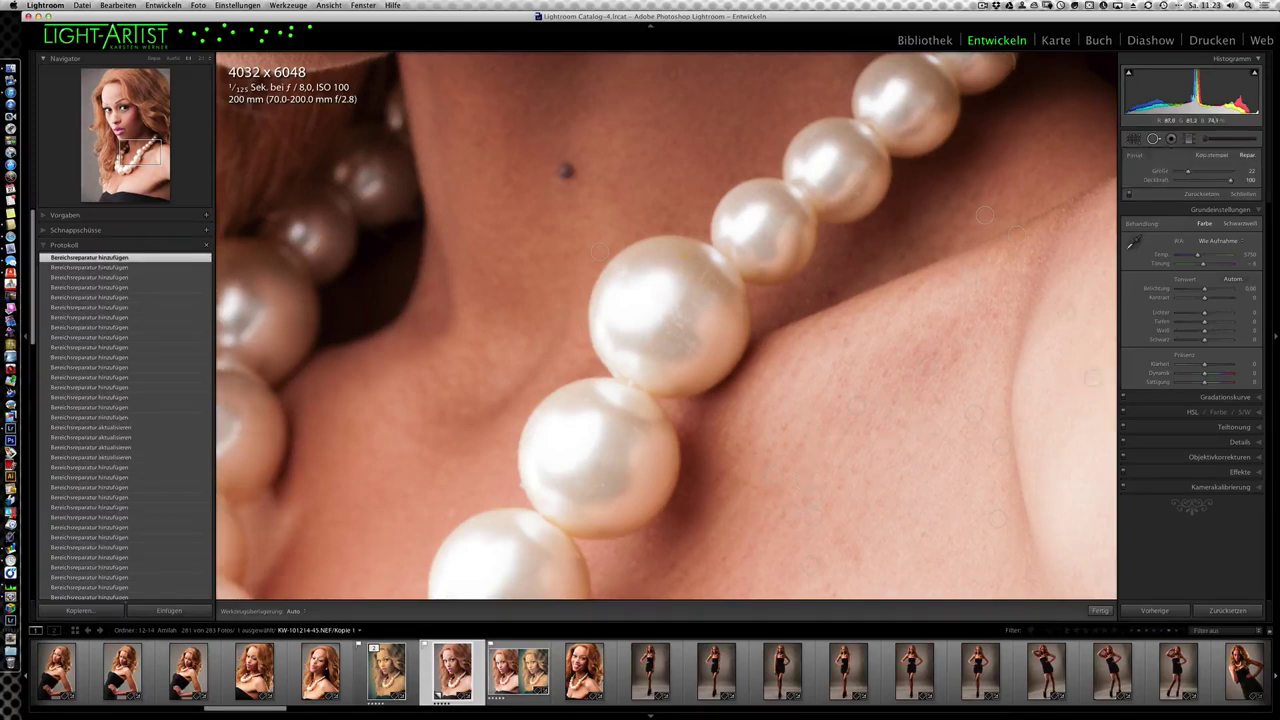
pyautogui.click(1057, 301)
pyautogui.click(1063, 294)
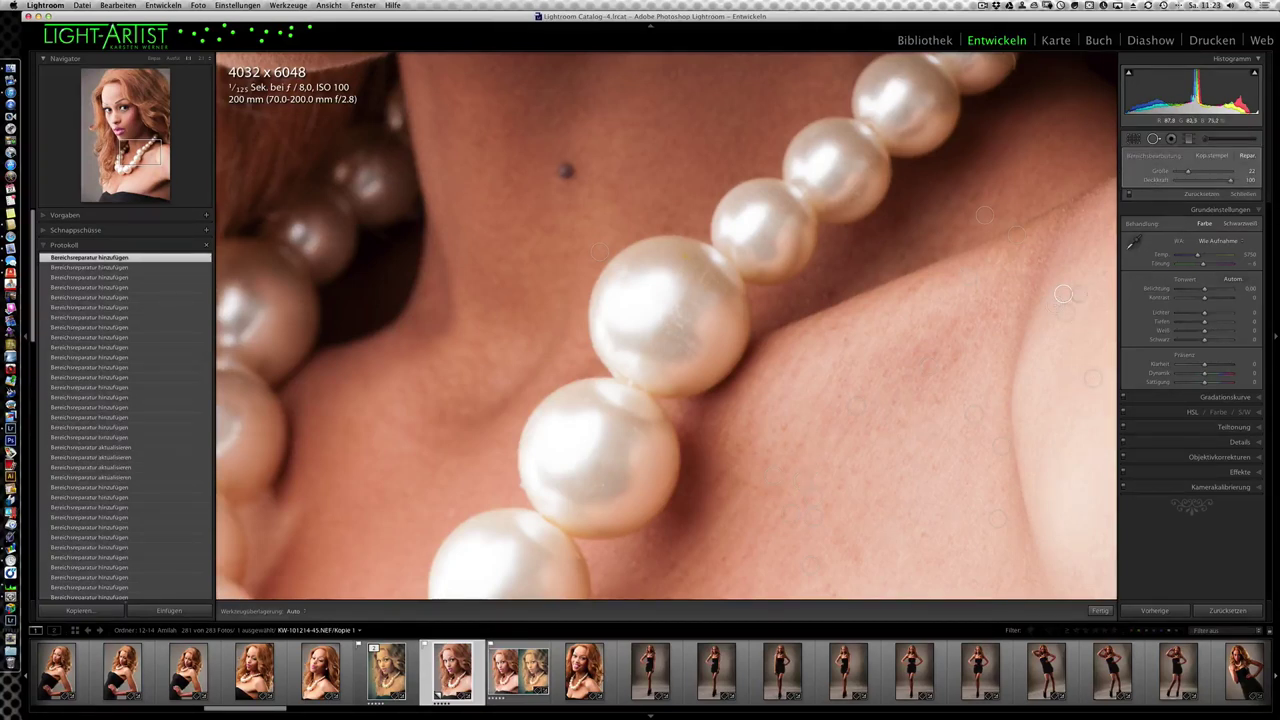
# Step: Heal the spots on the chest next to the middle pearls and on the open skin beside them
pyautogui.moveTo(822, 458); pyautogui.dragTo(831, 170)
pyautogui.click(766, 350)
pyautogui.click(688, 352)
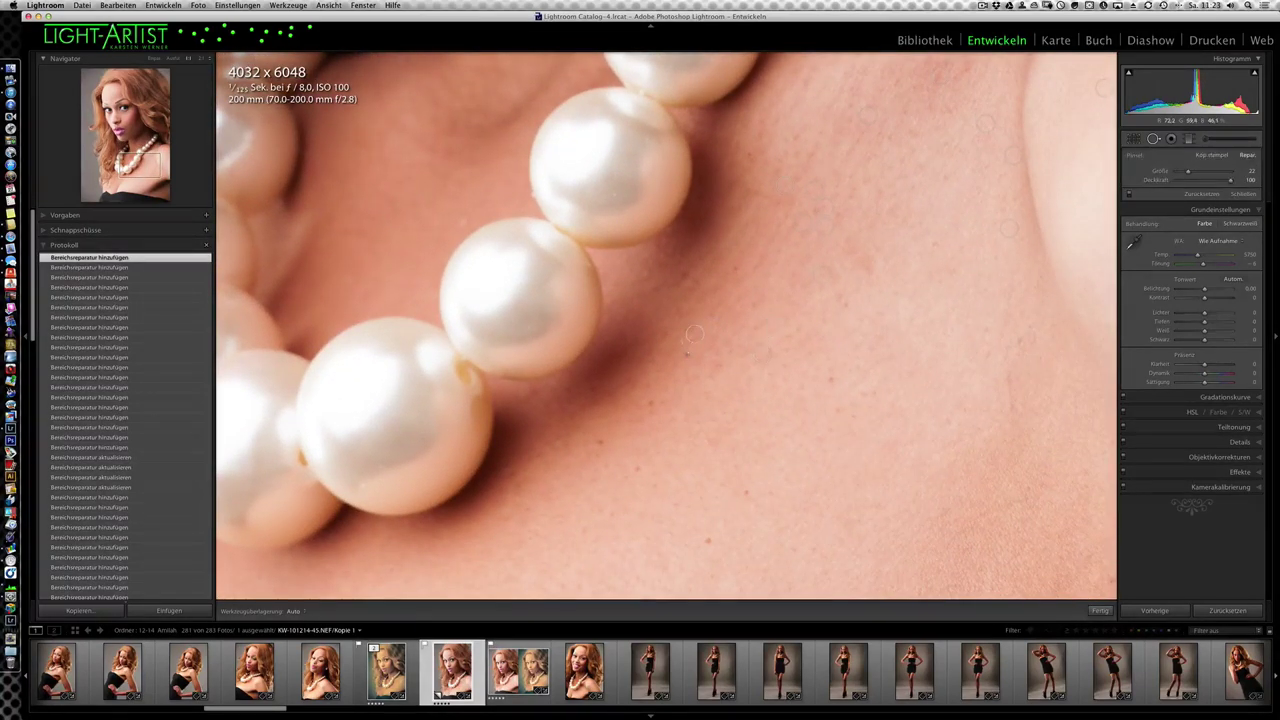
pyautogui.click(683, 276)
pyautogui.click(846, 358)
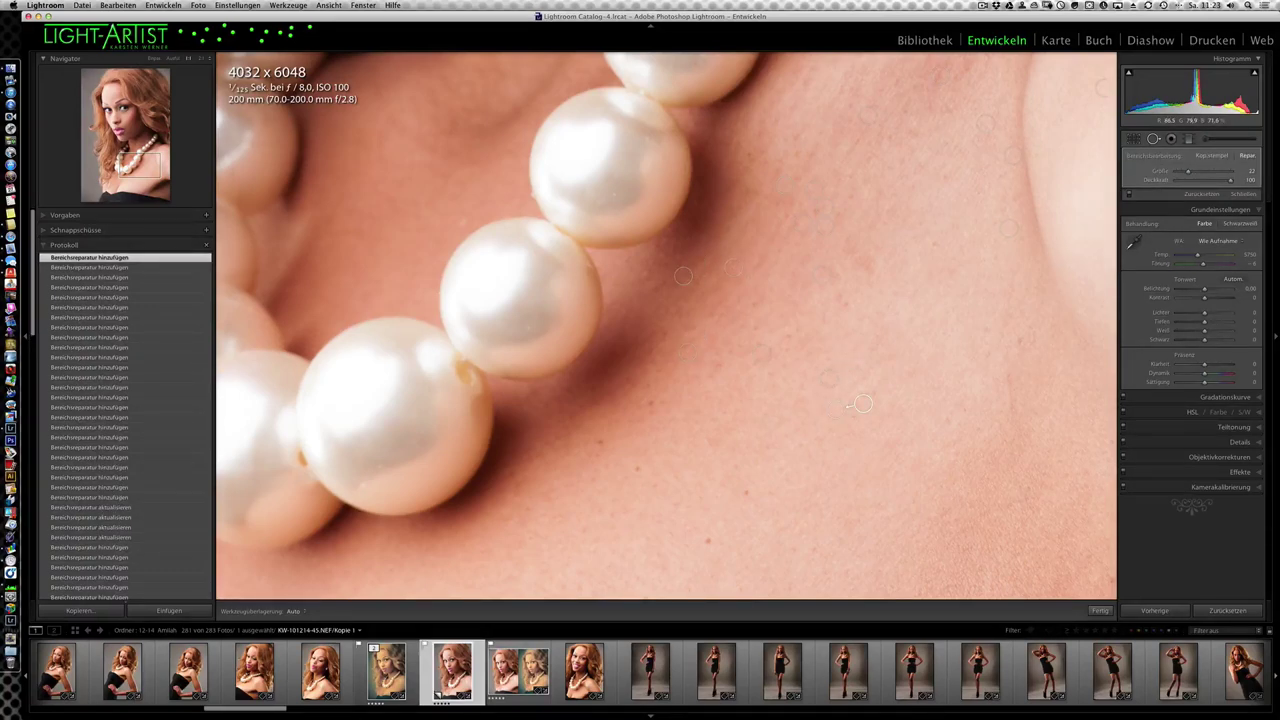
# Step: Heal the dark spots on the chest just below the lowest pearls
pyautogui.click(649, 403)
pyautogui.click(600, 441)
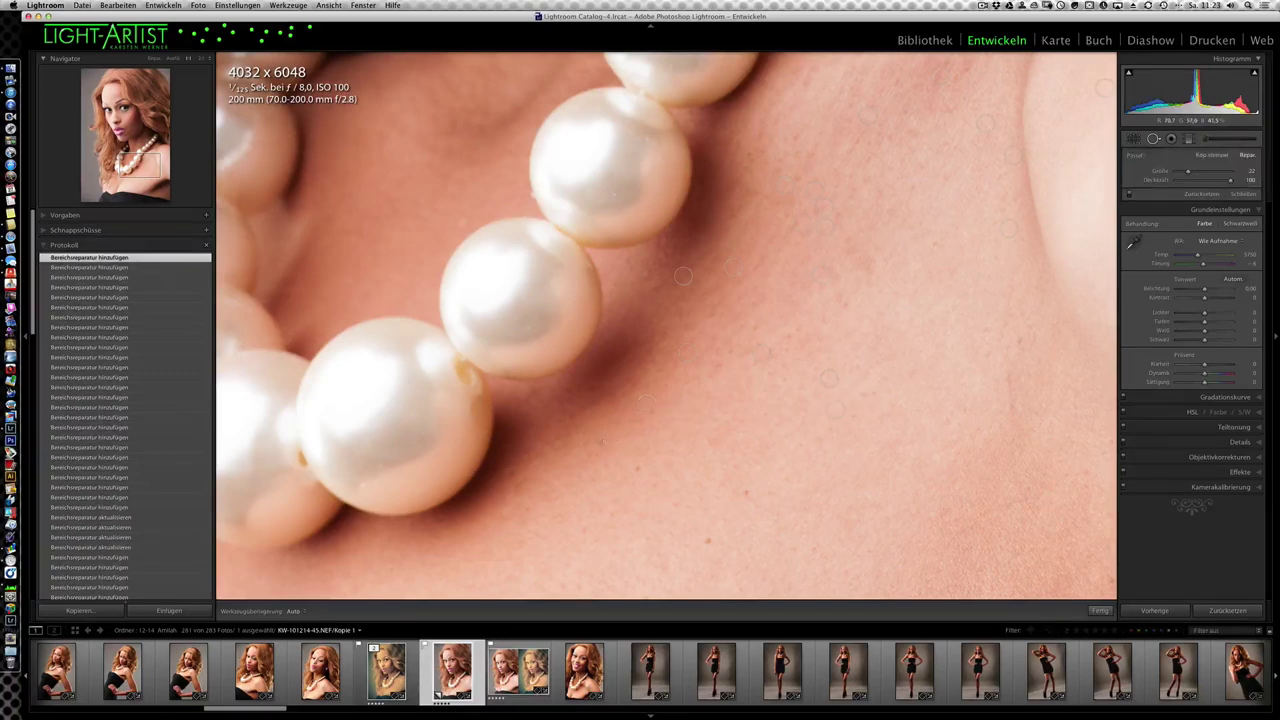
pyautogui.click(656, 469)
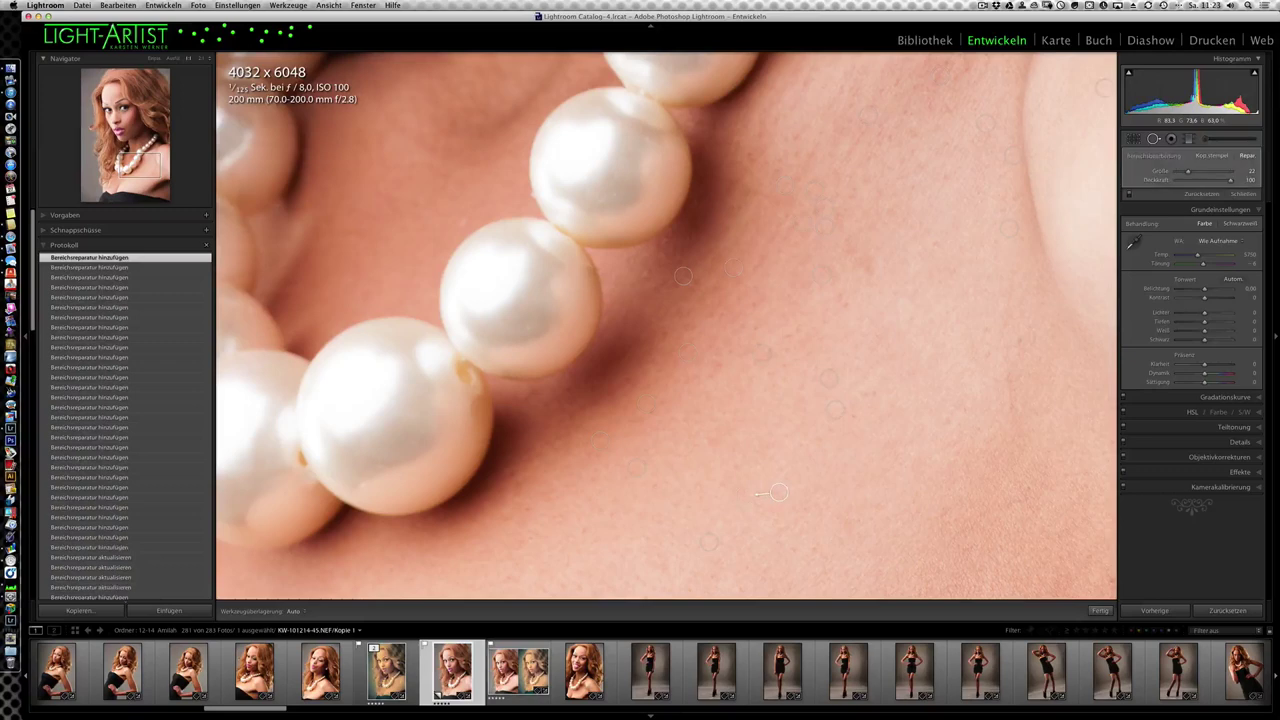
pyautogui.click(511, 472)
# Step: Heal the remaining spots on the lower chest above the dress and out toward the arm
pyautogui.moveTo(731, 485); pyautogui.dragTo(789, 234)
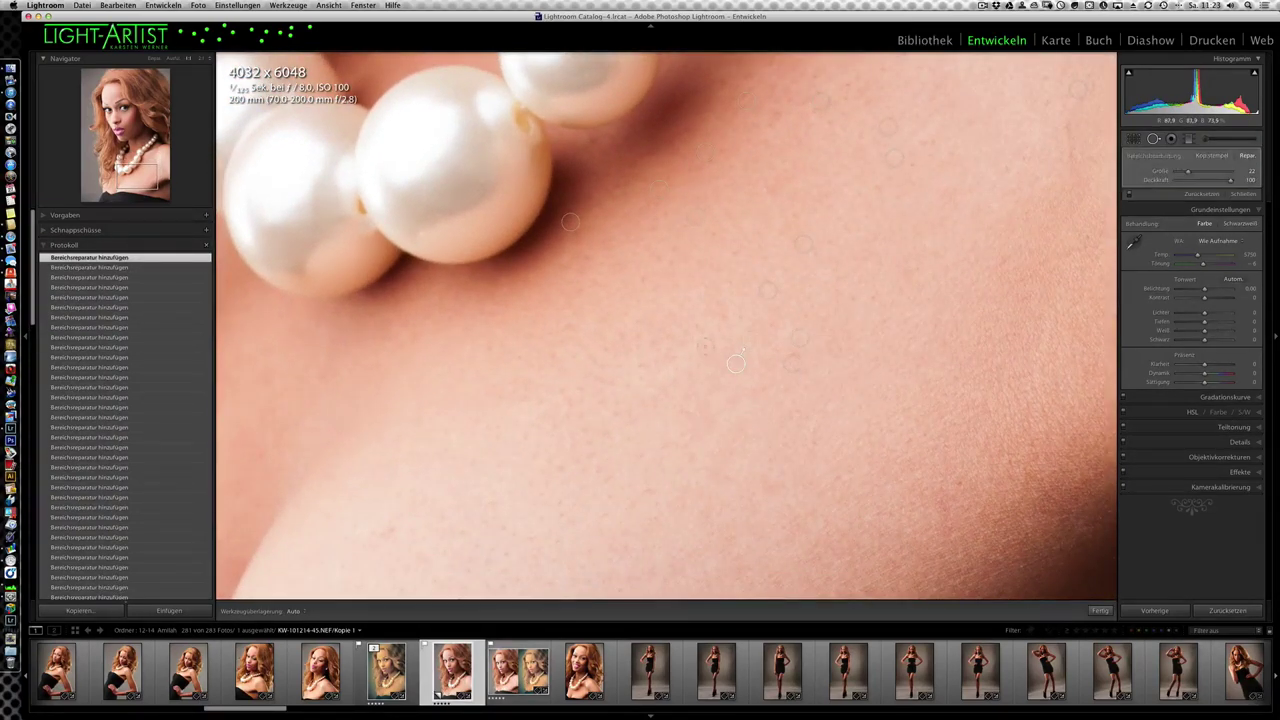
pyautogui.moveTo(685, 501); pyautogui.dragTo(782, 294)
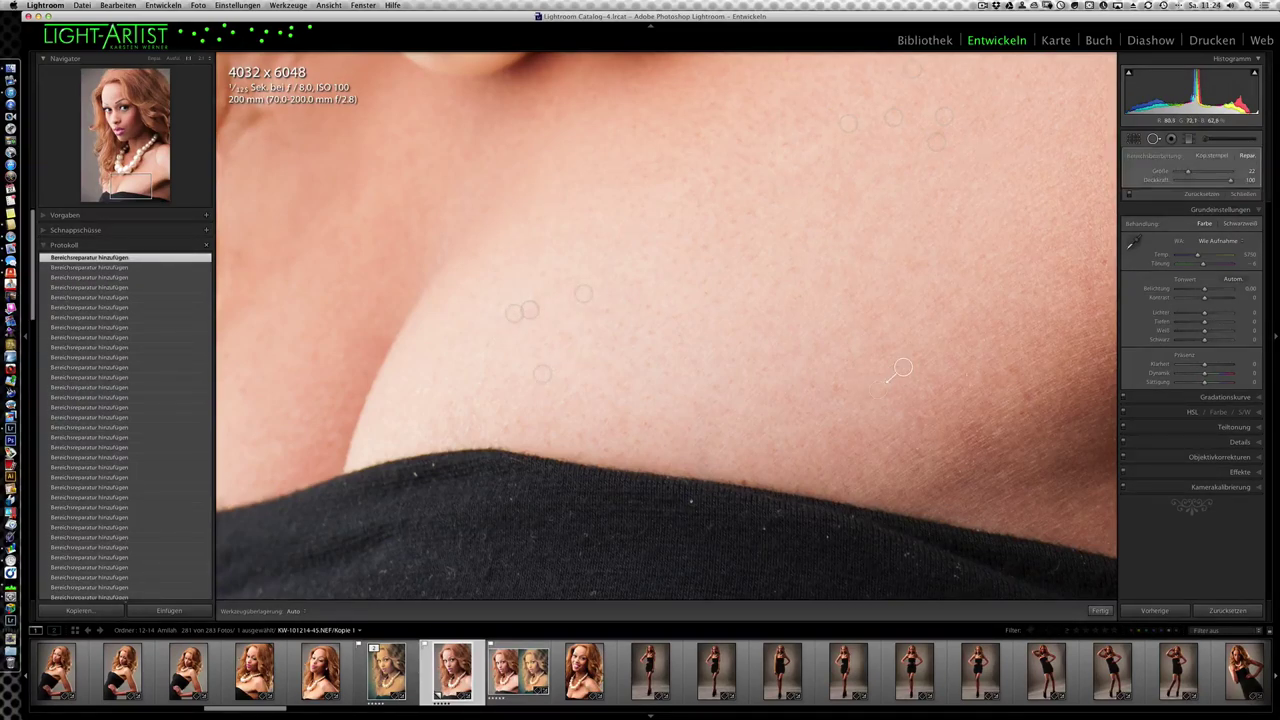
pyautogui.moveTo(987, 368); pyautogui.dragTo(536, 419)
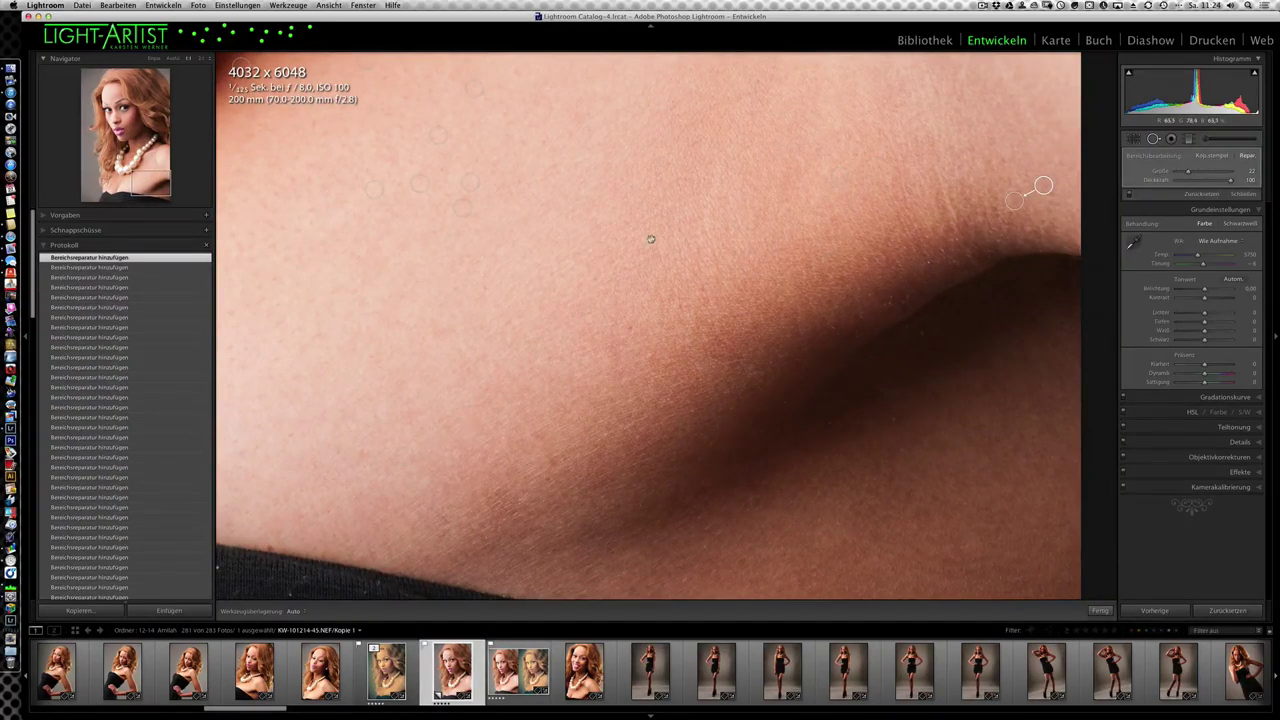
# Step: Heal the spot on the far side of the chest near the hanging strand of hair
pyautogui.scroll(5, 780, 323)
pyautogui.hscroll(-5, 889, 391)
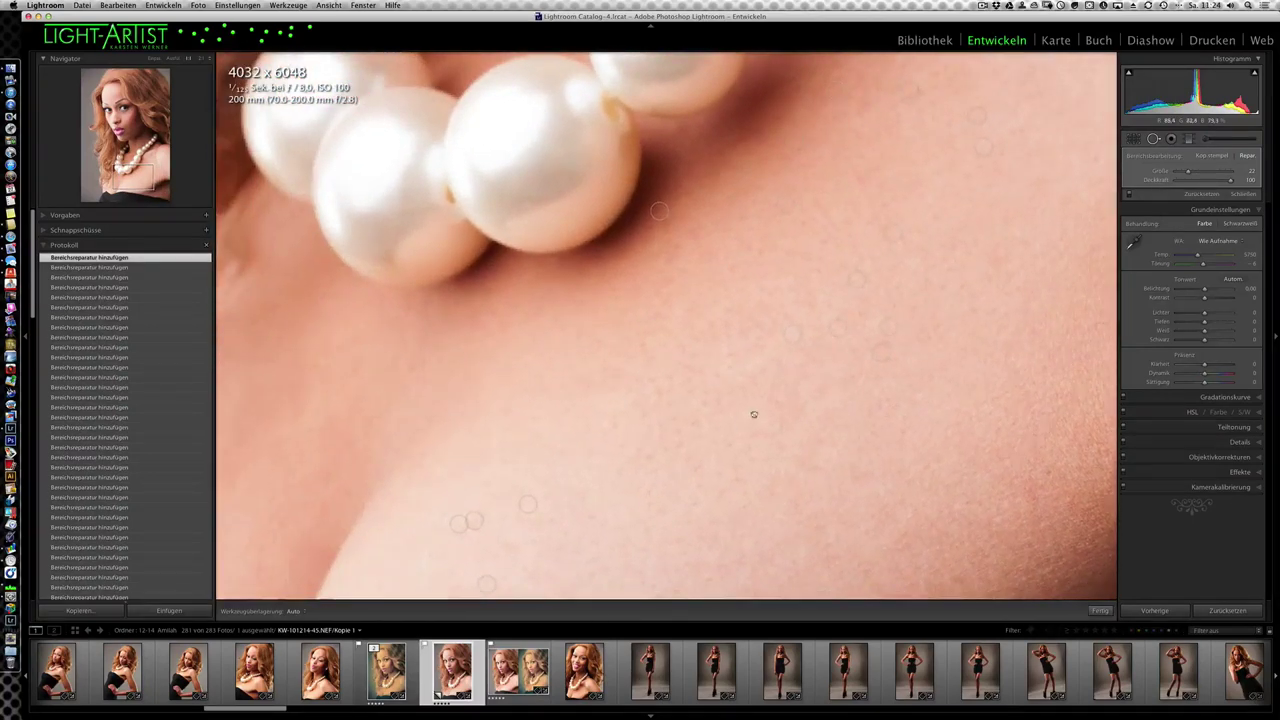
pyautogui.scroll(-3, 919, 293)
pyautogui.hscroll(-3, 919, 293)
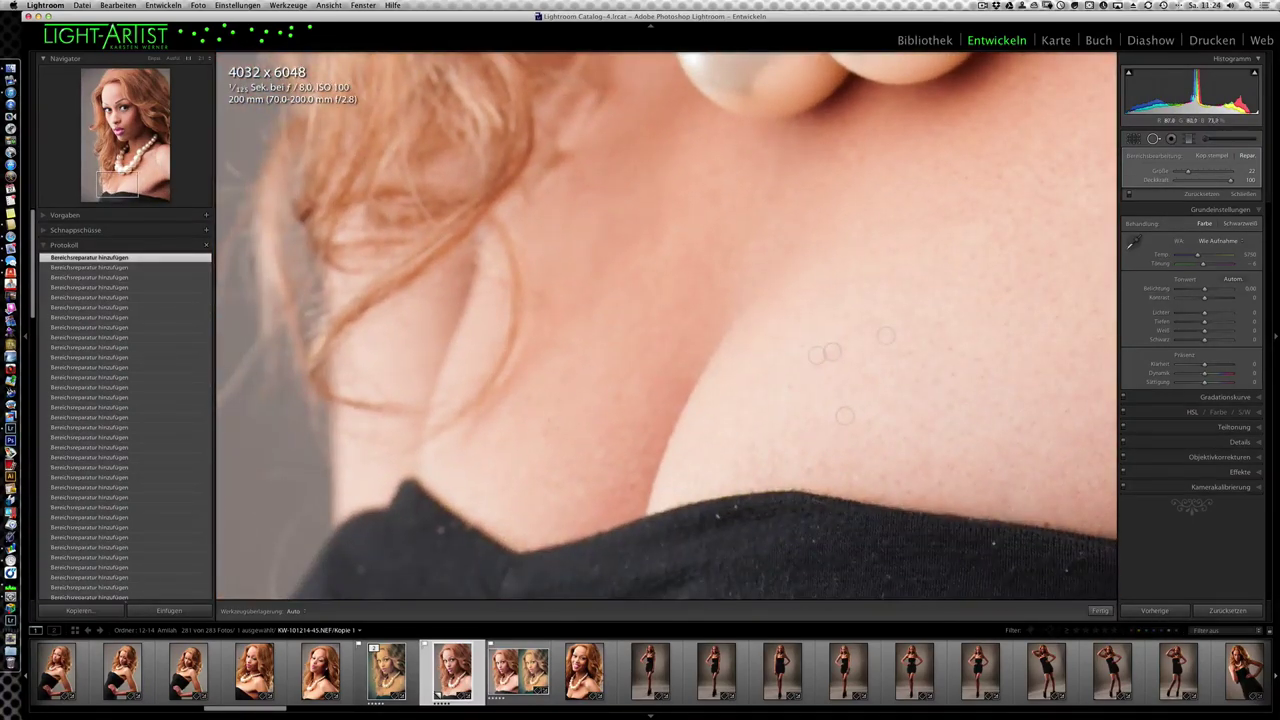
pyautogui.click(531, 399)
# Step: Remove the lint specks from the black dress and heal the two spots on the skin just above it
pyautogui.moveTo(717, 517)
pyautogui.mouseDown()
pyautogui.moveTo(730, 526)
pyautogui.moveTo(763, 510)
pyautogui.mouseUp()
pyautogui.moveTo(991, 543); pyautogui.dragTo(1066, 572)
pyautogui.moveTo(452, 540); pyautogui.dragTo(453, 570)
pyautogui.moveTo(363, 570); pyautogui.dragTo(391, 568)
pyautogui.click(804, 468)
pyautogui.moveTo(794, 389); pyautogui.dragTo(823, 393)
# Step: Set the repair spot size to 22 and heal the blemishes inside the necklace and on the shadowed skin beside the upper pearls
pyautogui.moveTo(831, 149); pyautogui.dragTo(707, 387)
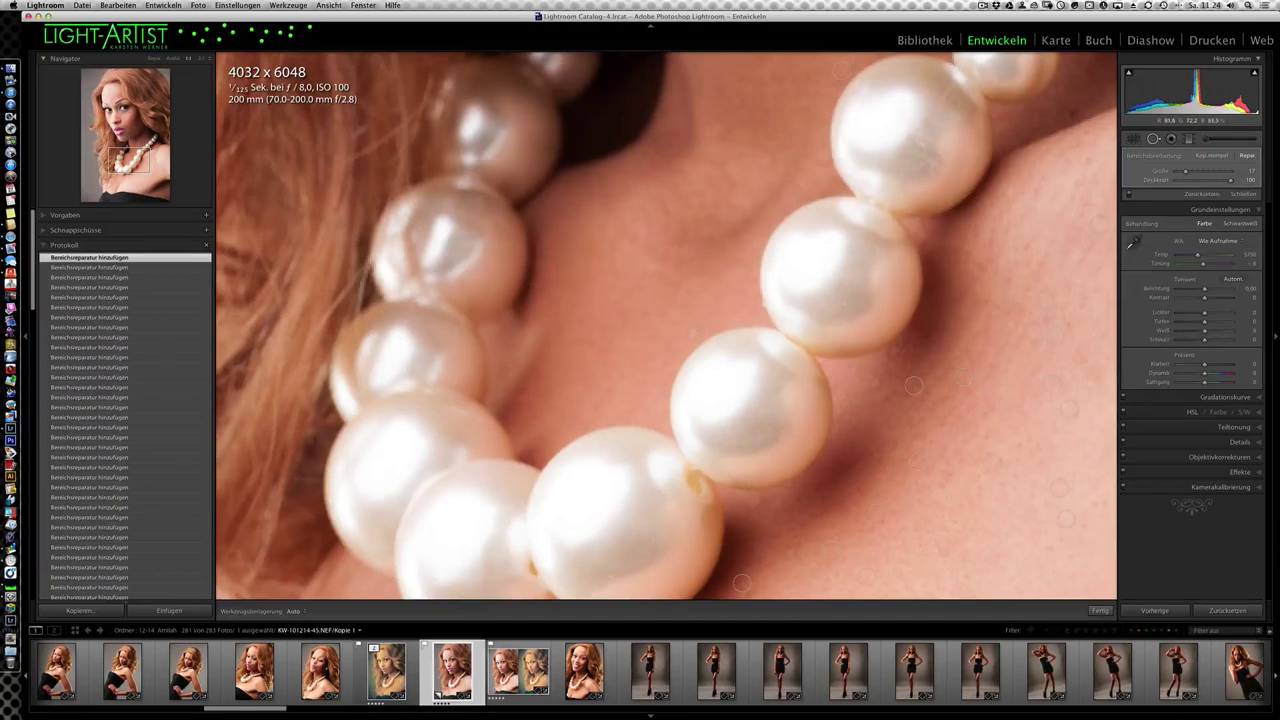
pyautogui.press(']')
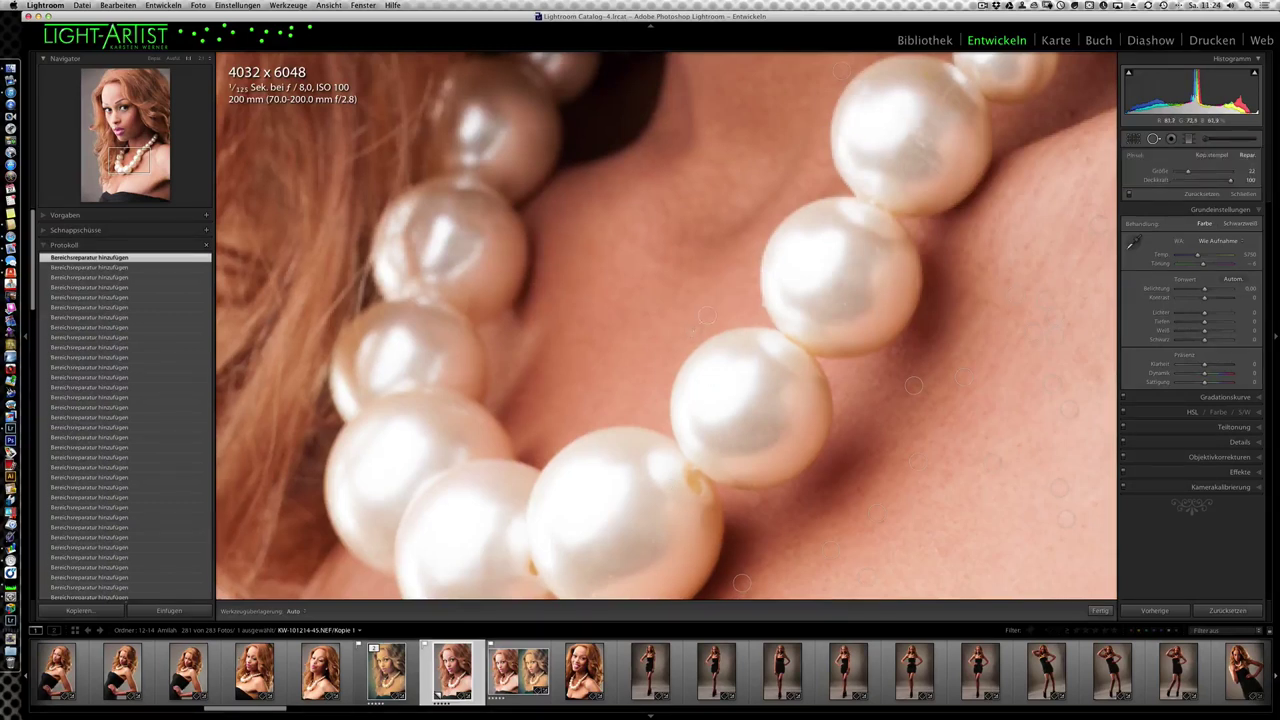
pyautogui.moveTo(783, 289); pyautogui.dragTo(708, 523)
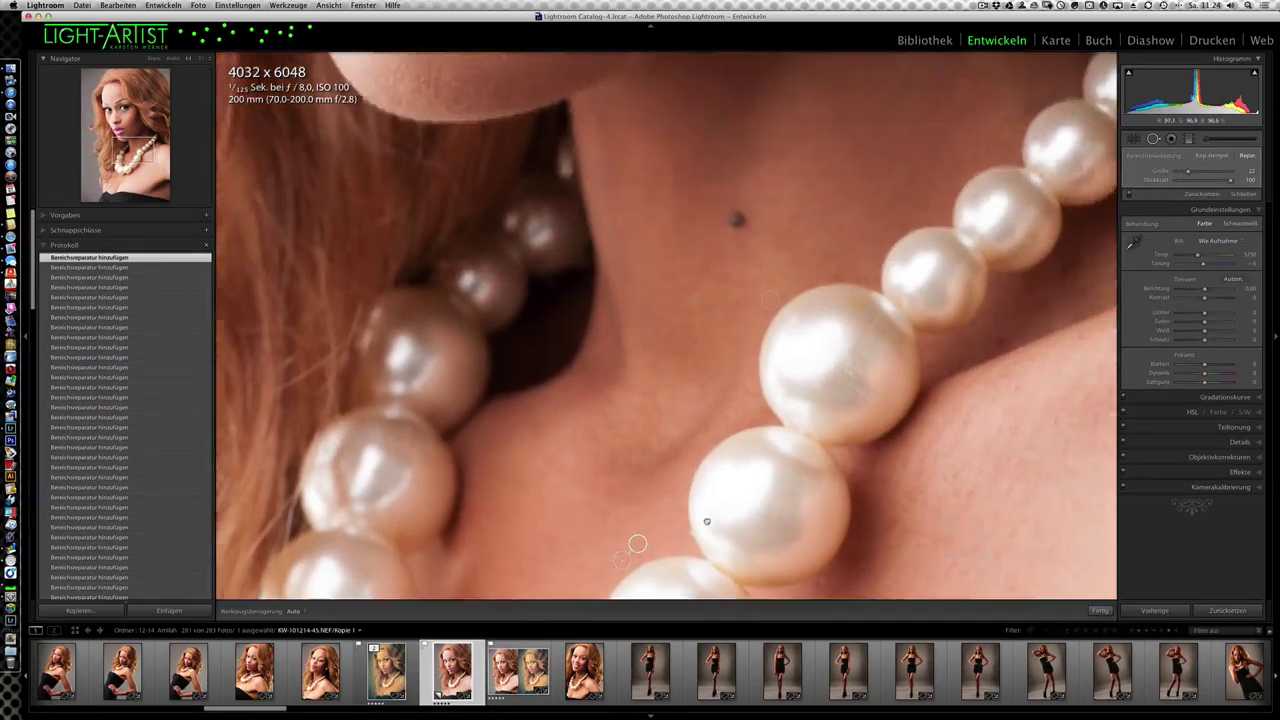
pyautogui.scroll(3, 793, 357)
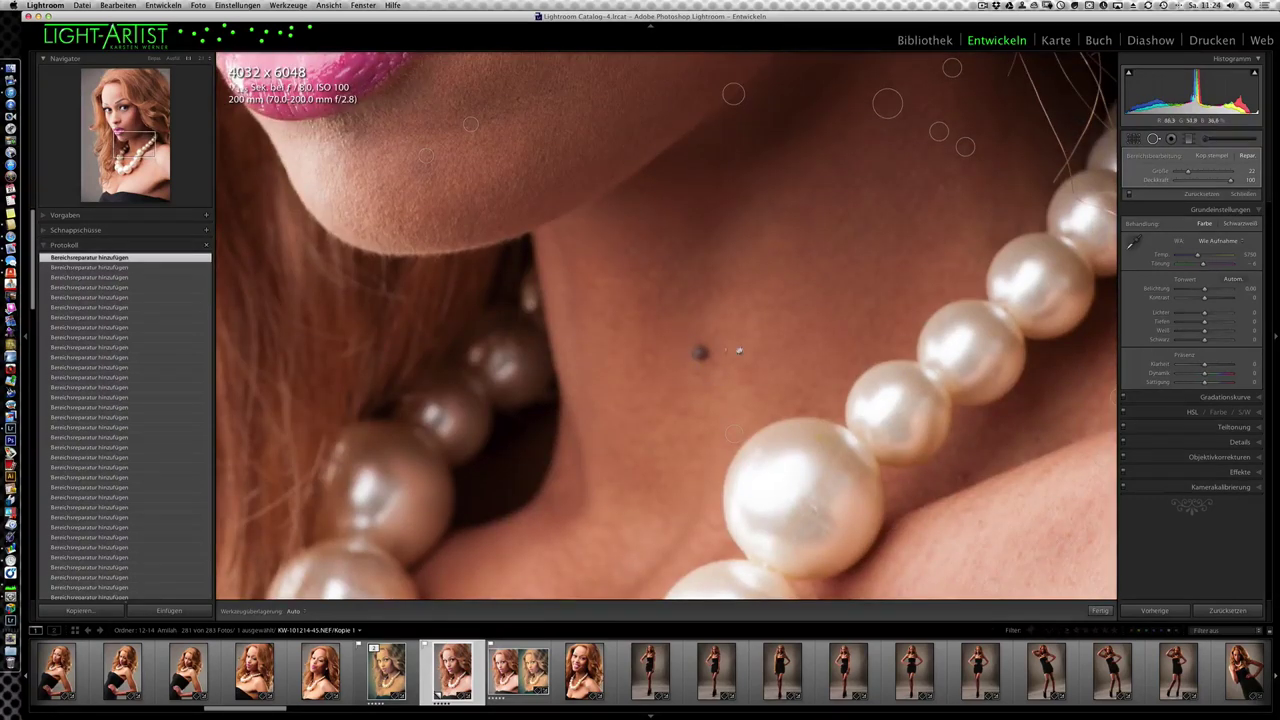
pyautogui.click(1036, 438)
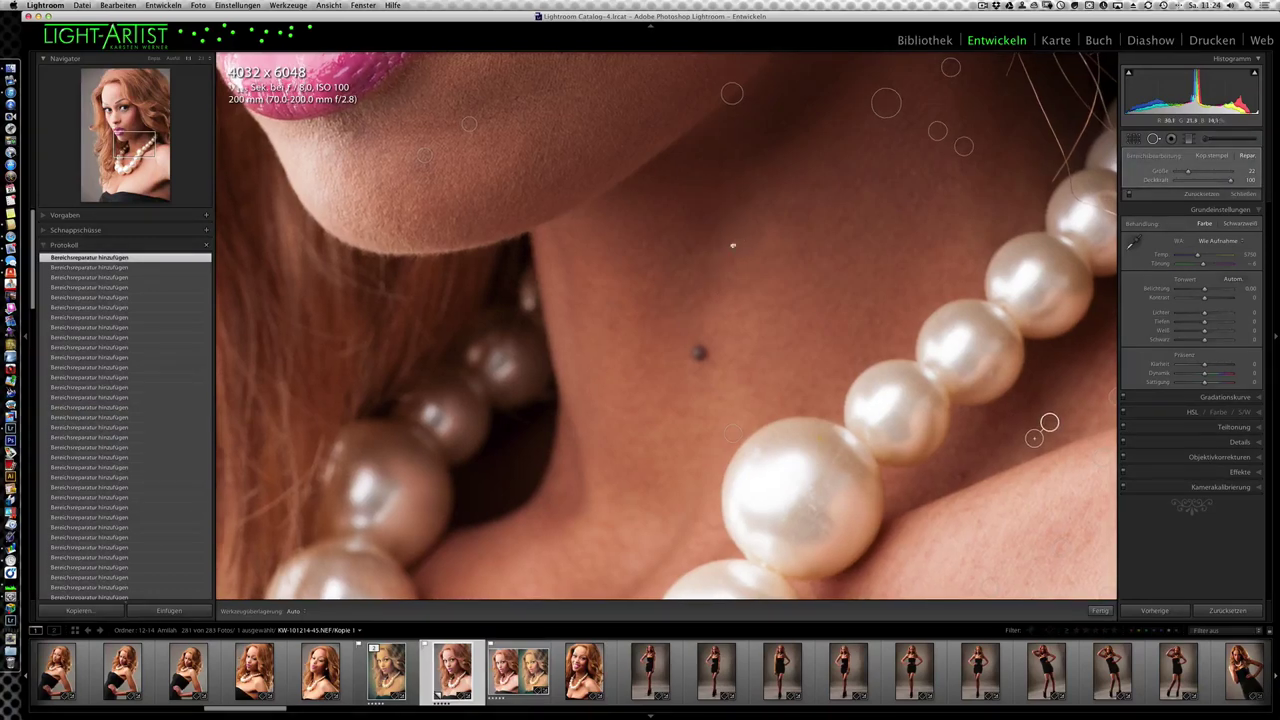
# Step: Heal the spot on the upper cheek below the outer corner of the eye, sampling from the clean skin just above it
pyautogui.scroll(10, 731, 225)
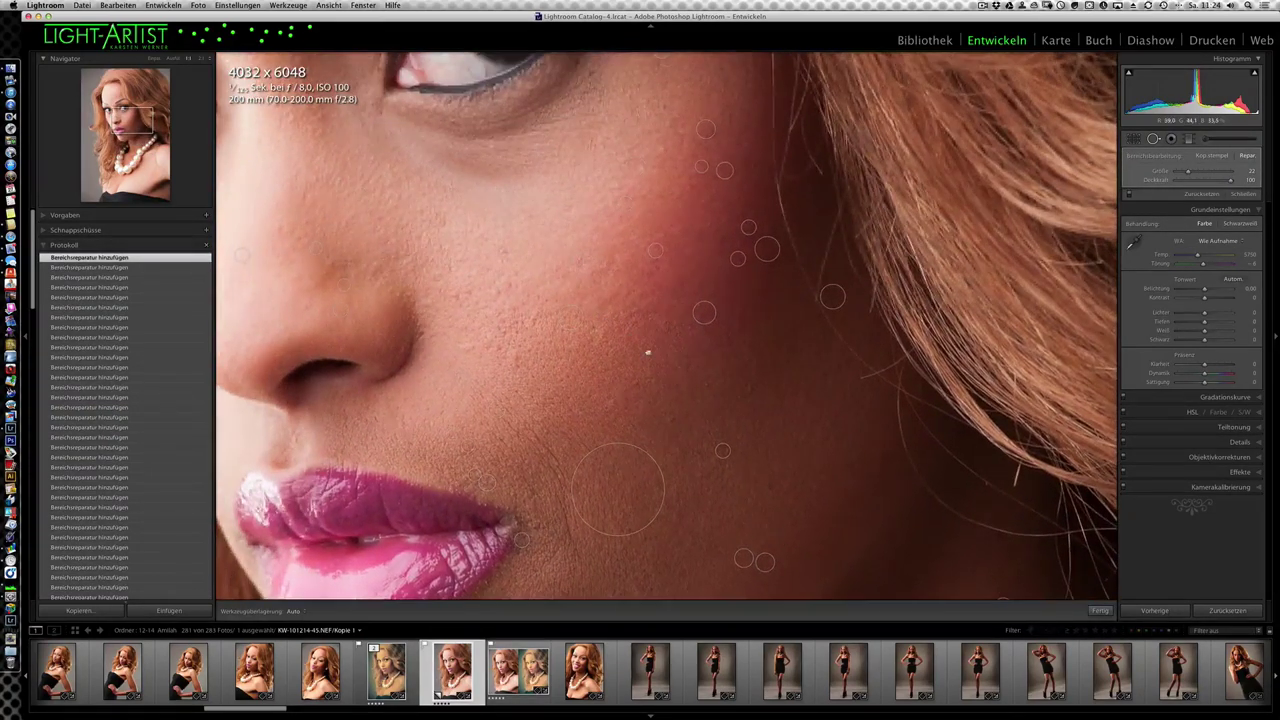
pyautogui.scroll(5, 632, 337)
pyautogui.click(785, 307)
pyautogui.moveTo(769, 295); pyautogui.dragTo(786, 261)
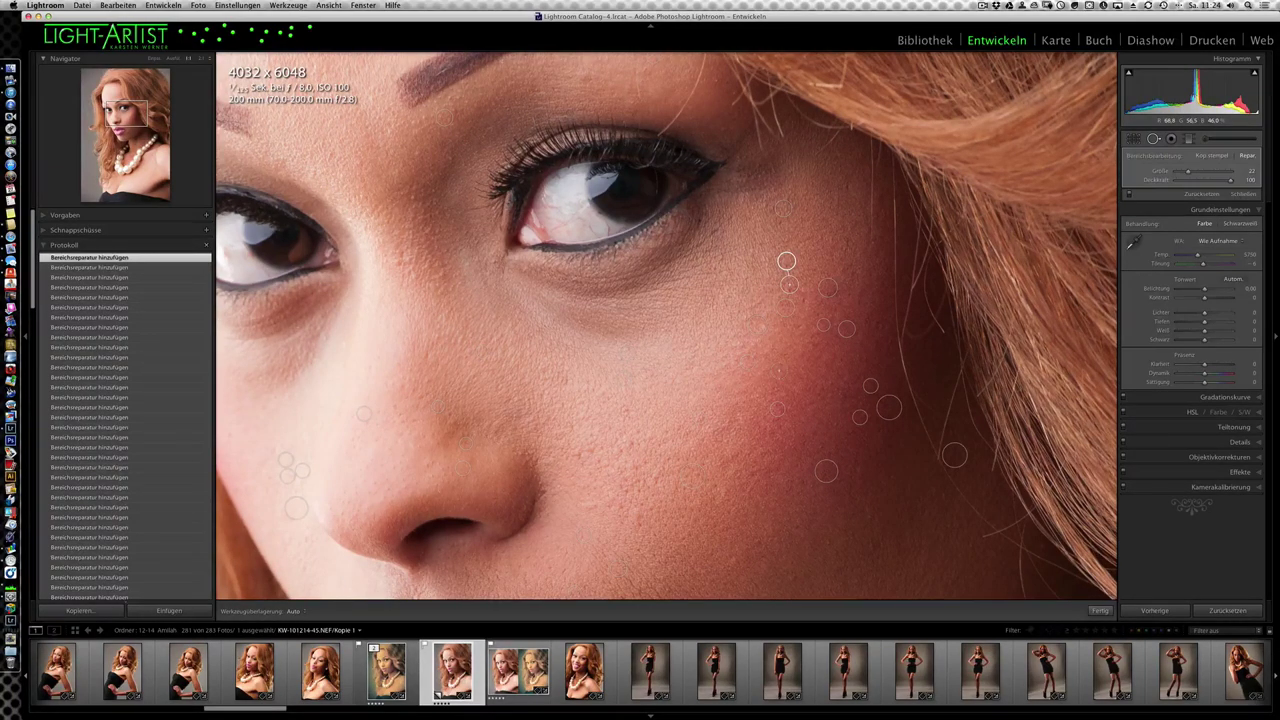
# Step: Finish the spot removal and show the whole portrait without the repair markers
pyautogui.scroll(5, 786, 261)
pyautogui.scroll(4, 657, 493)
pyautogui.press('z')
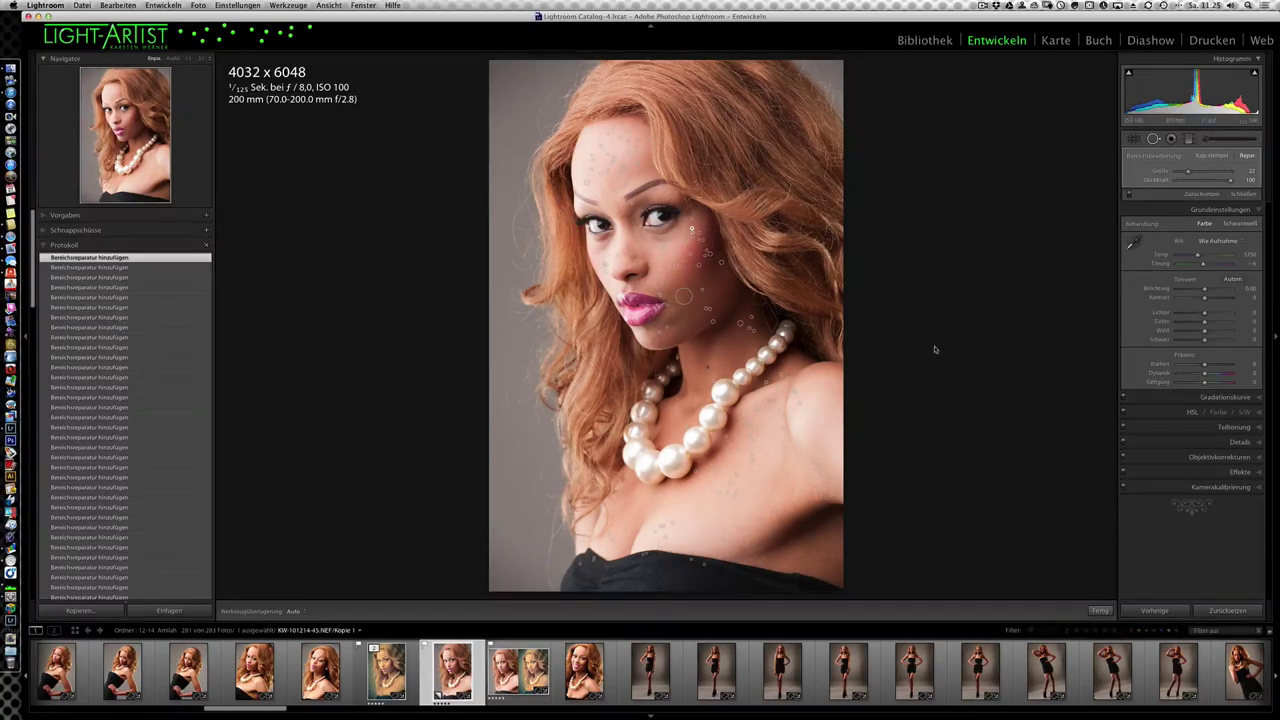
pyautogui.click(1244, 195)
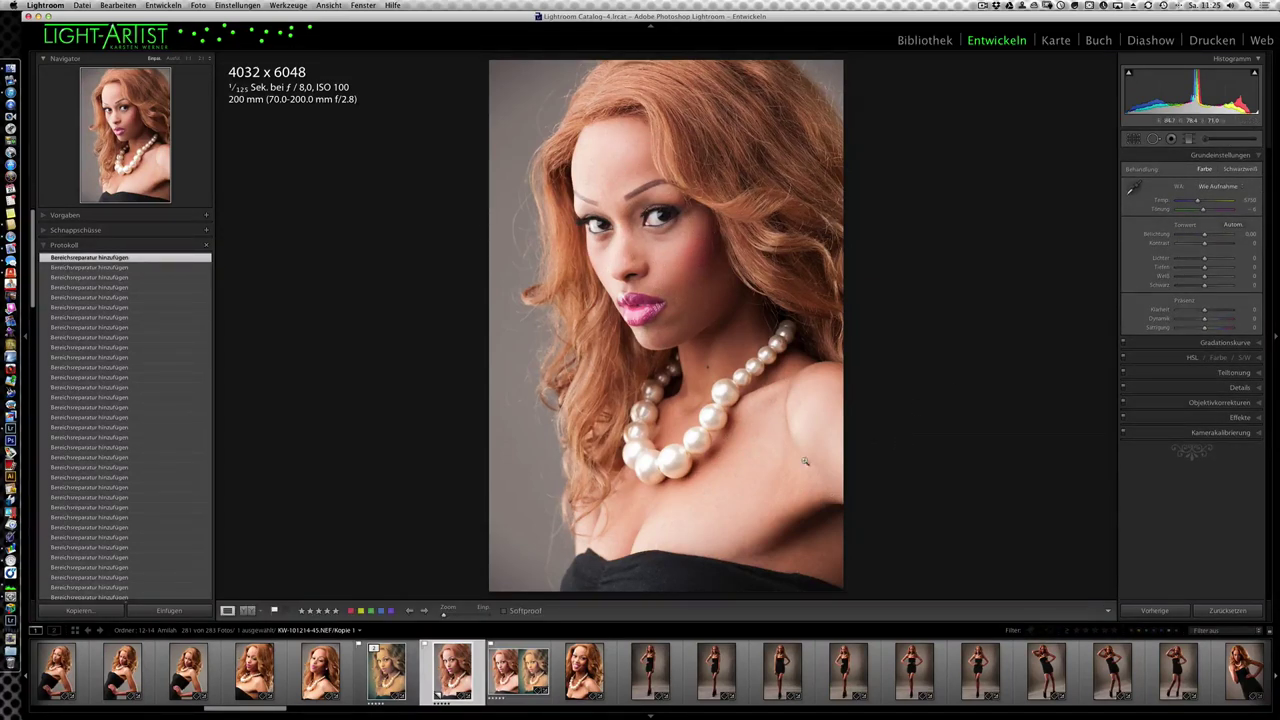
# Step: Examine the retouched skin on the cheek, nose and jaw at 1:1, comparing it with the full view of the portrait
pyautogui.click(675, 262)
pyautogui.click(738, 408)
pyautogui.click(737, 400)
pyautogui.scroll(-10, 736, 394)
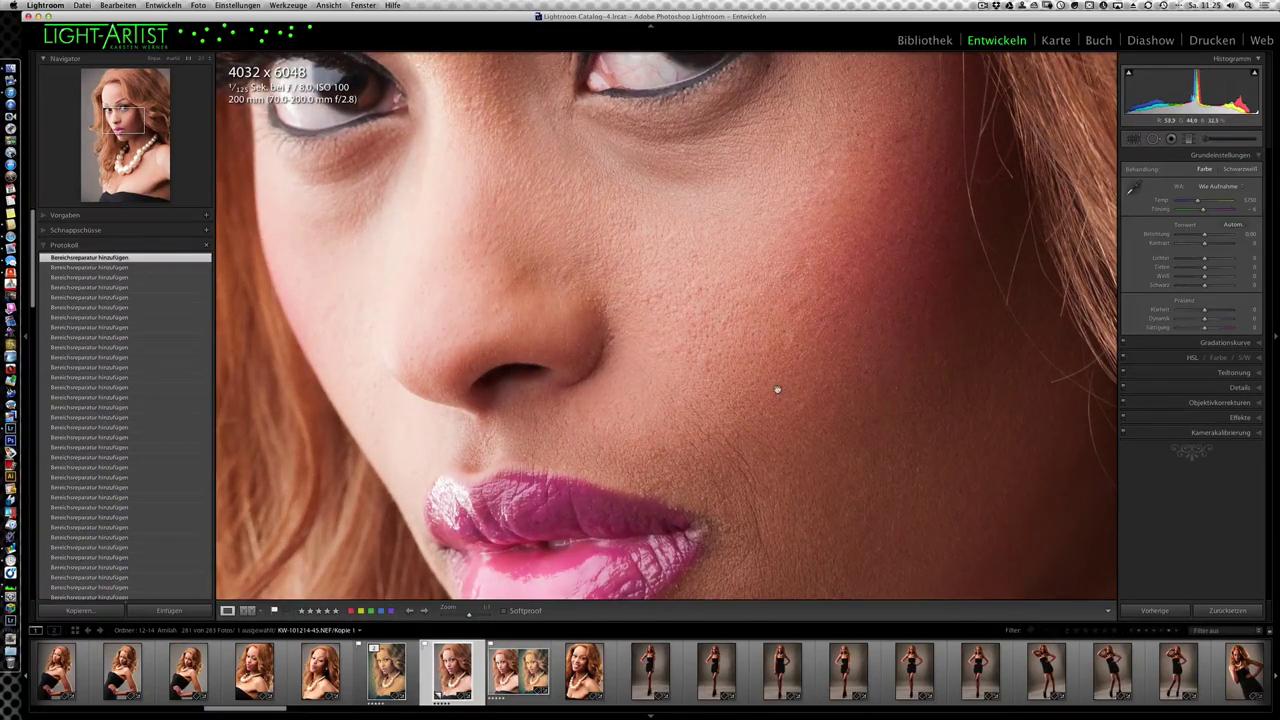
pyautogui.click(805, 370)
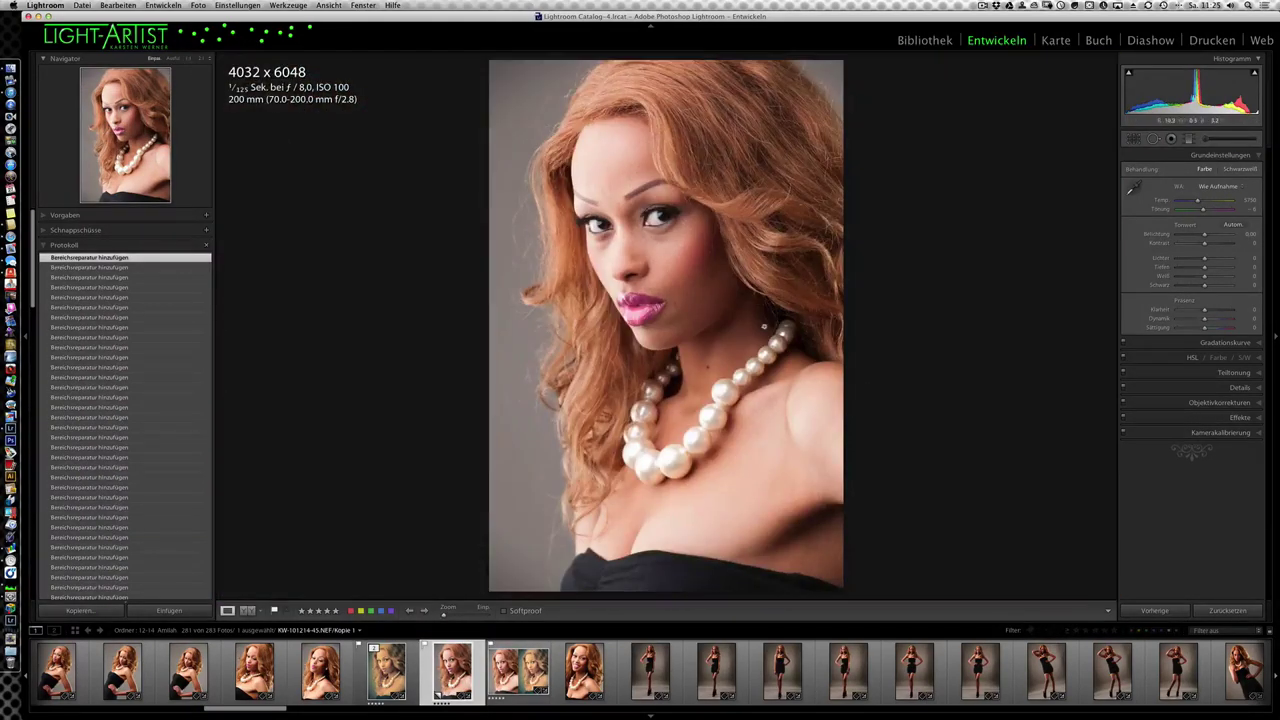
pyautogui.press('z')
pyautogui.press('z')
pyautogui.click(750, 317)
pyautogui.click(750, 319)
pyautogui.click(690, 281)
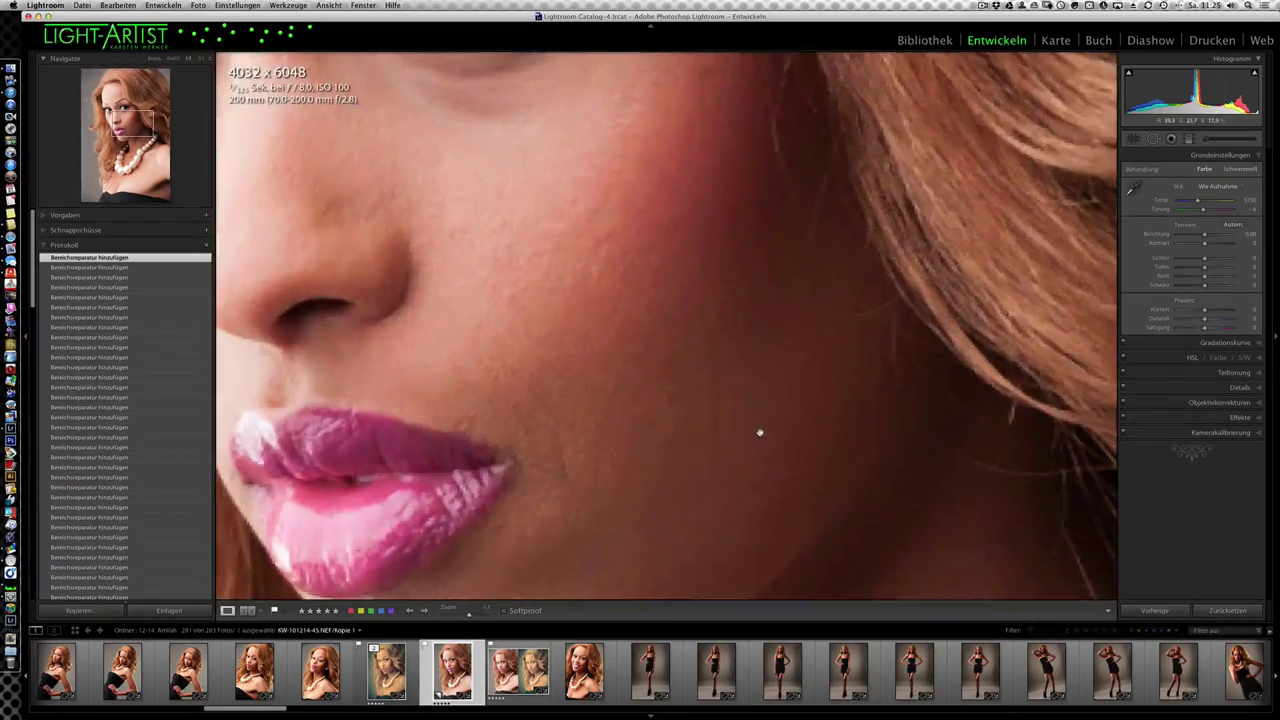
pyautogui.click(662, 282)
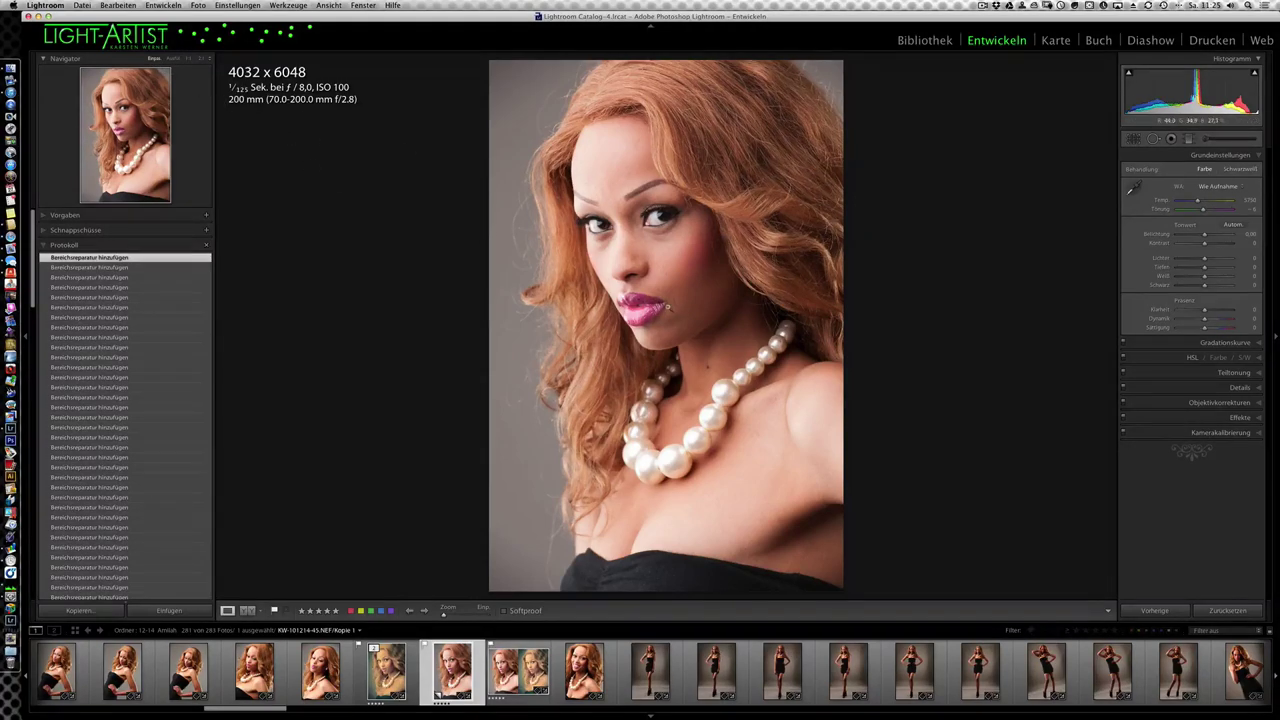
# Step: Examine the skin texture around the lips, nose and under the eye at 2:1 and at 1:1
pyautogui.click(676, 310)
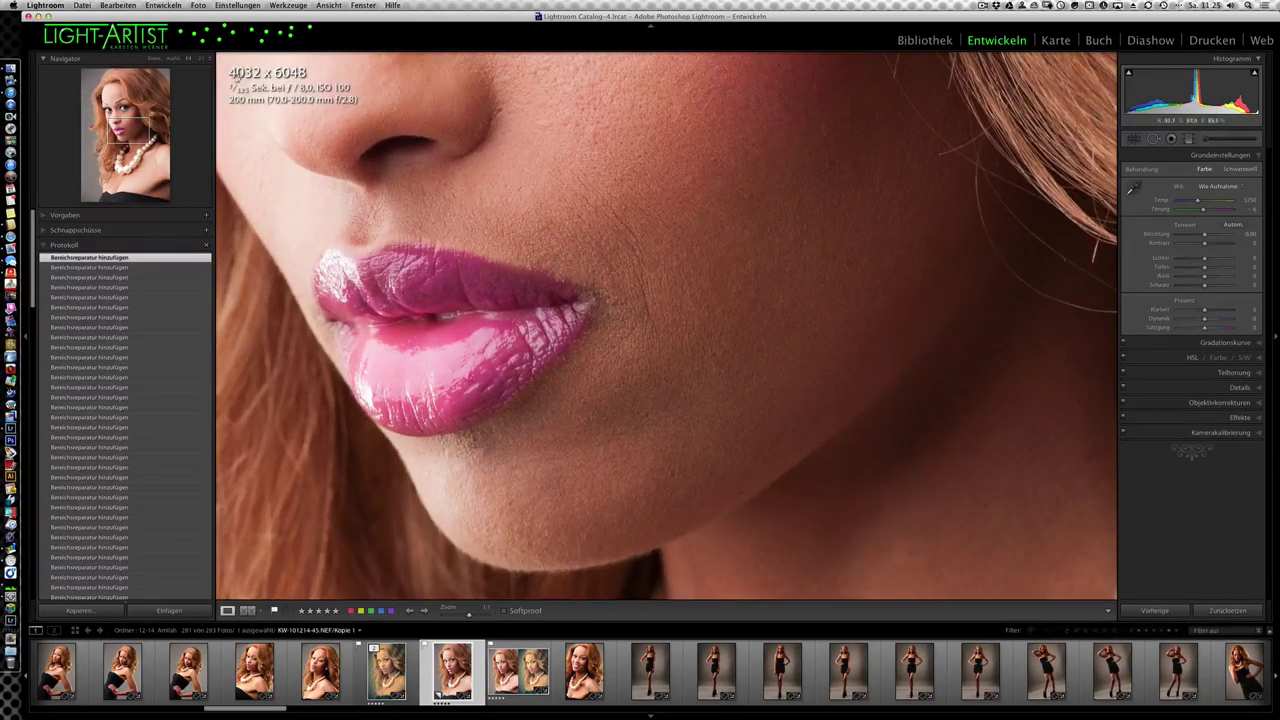
pyautogui.click(200, 58)
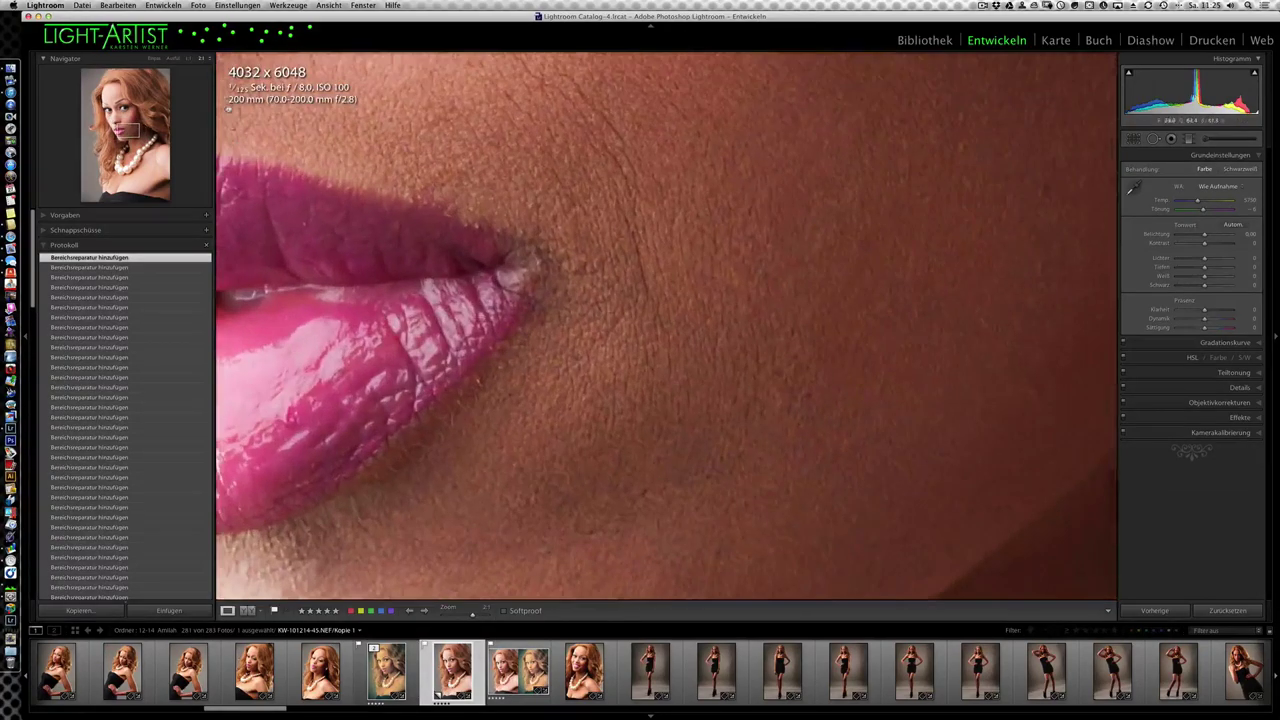
pyautogui.moveTo(509, 210); pyautogui.dragTo(794, 224)
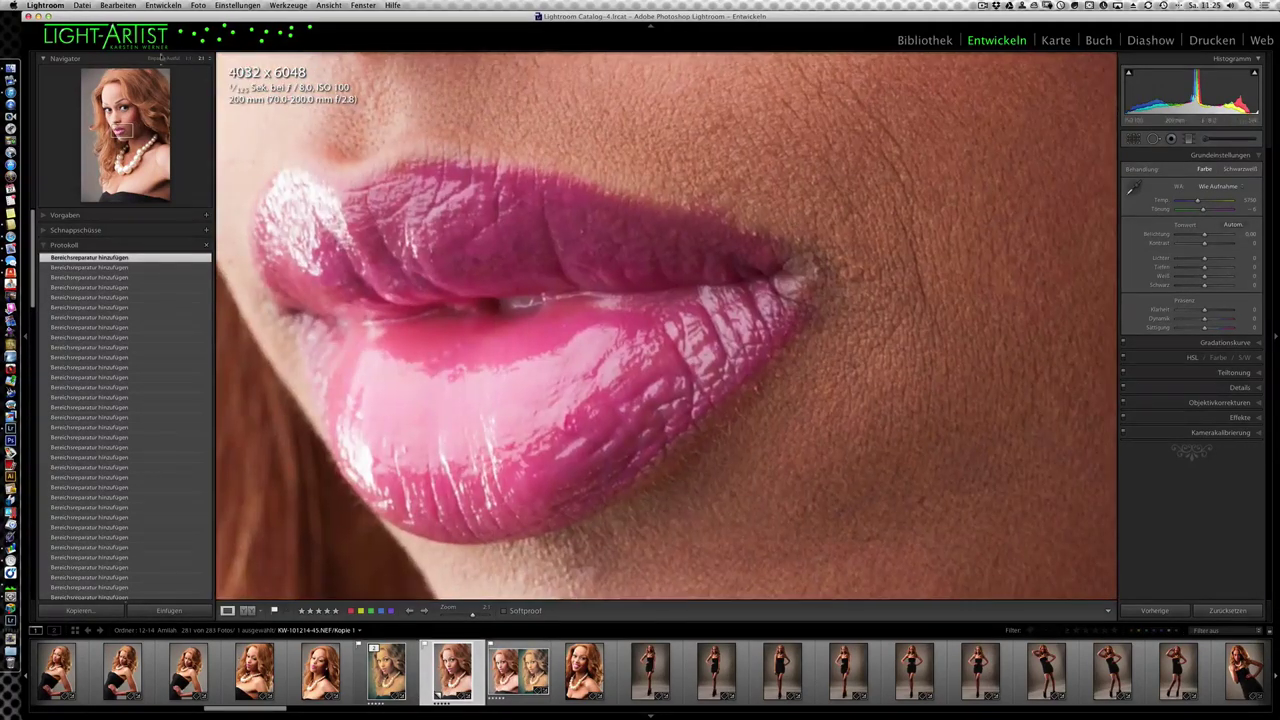
pyautogui.click(623, 212)
pyautogui.click(645, 247)
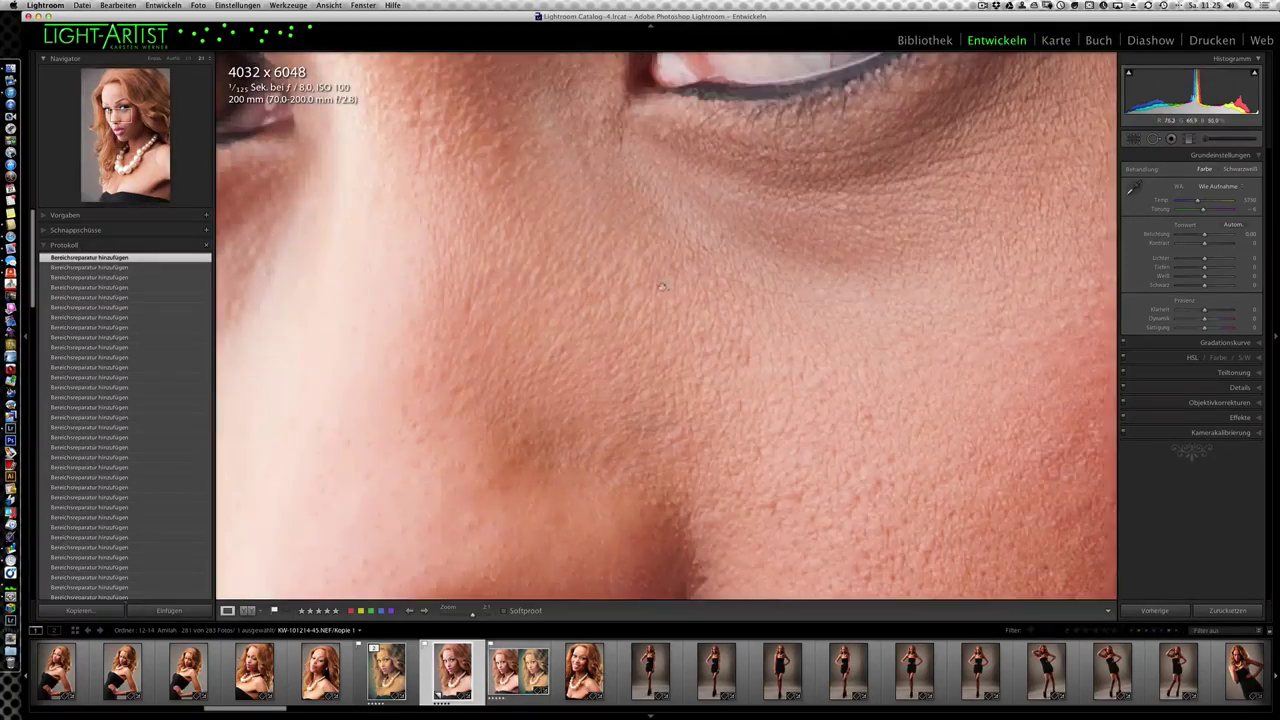
pyautogui.click(188, 60)
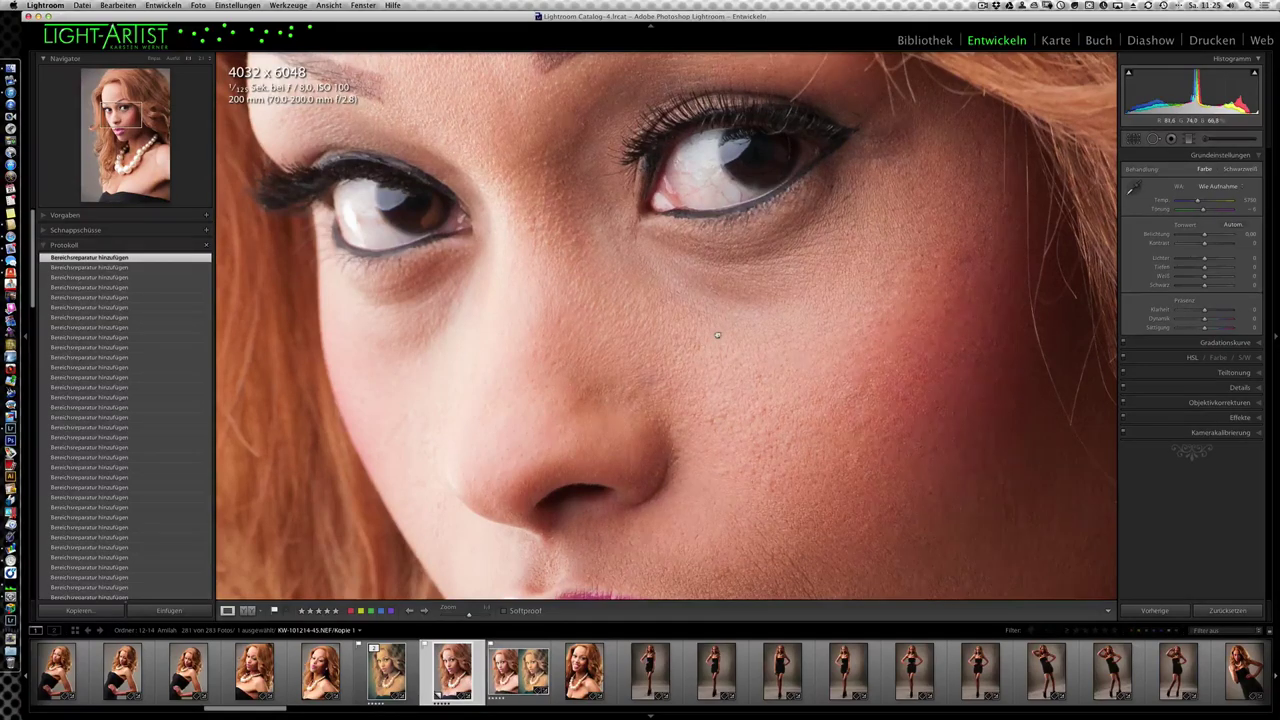
# Step: Try a Clarity of -100 and judge the skin softening close up and on the whole portrait
pyautogui.click(717, 335)
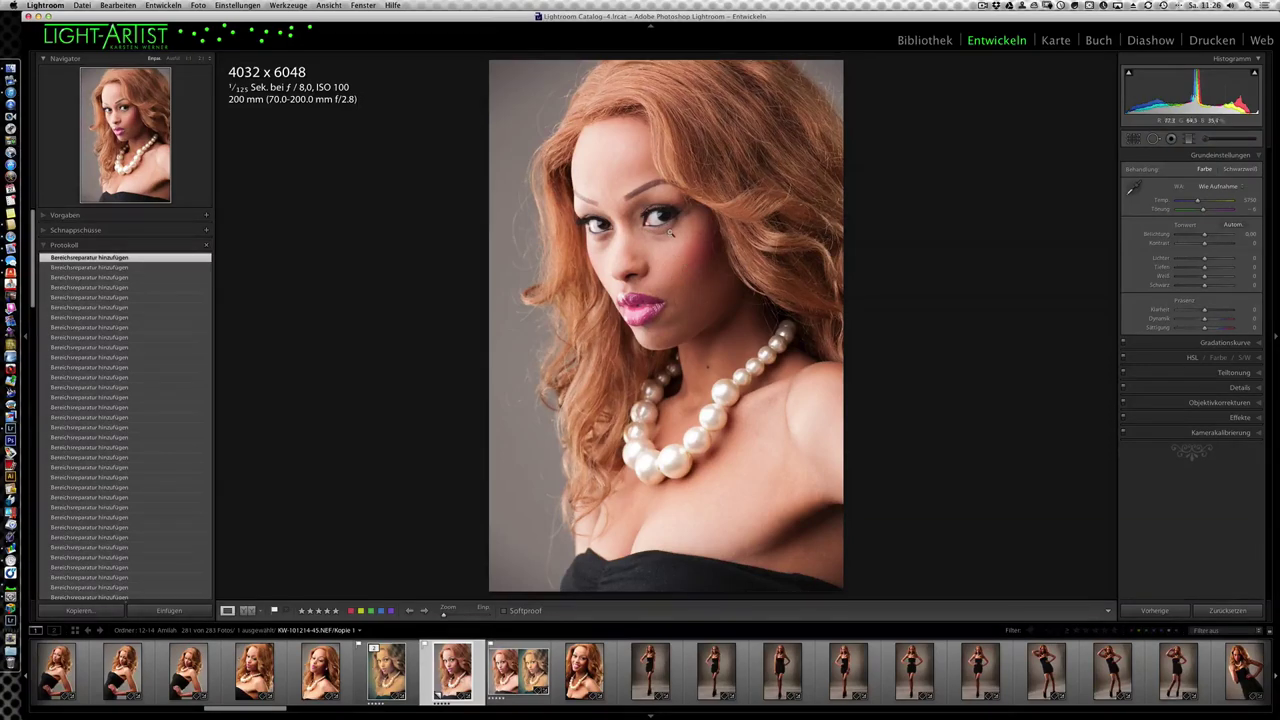
pyautogui.click(677, 232)
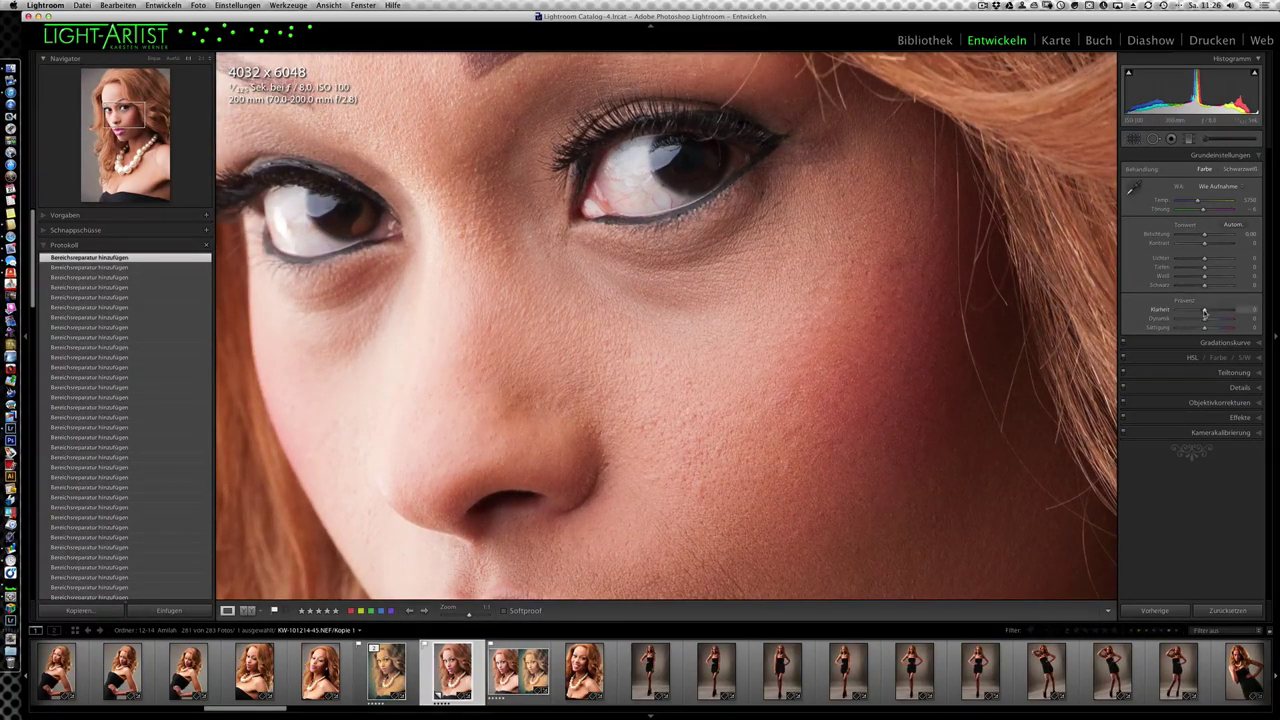
pyautogui.moveTo(1205, 312); pyautogui.dragTo(1176, 318)
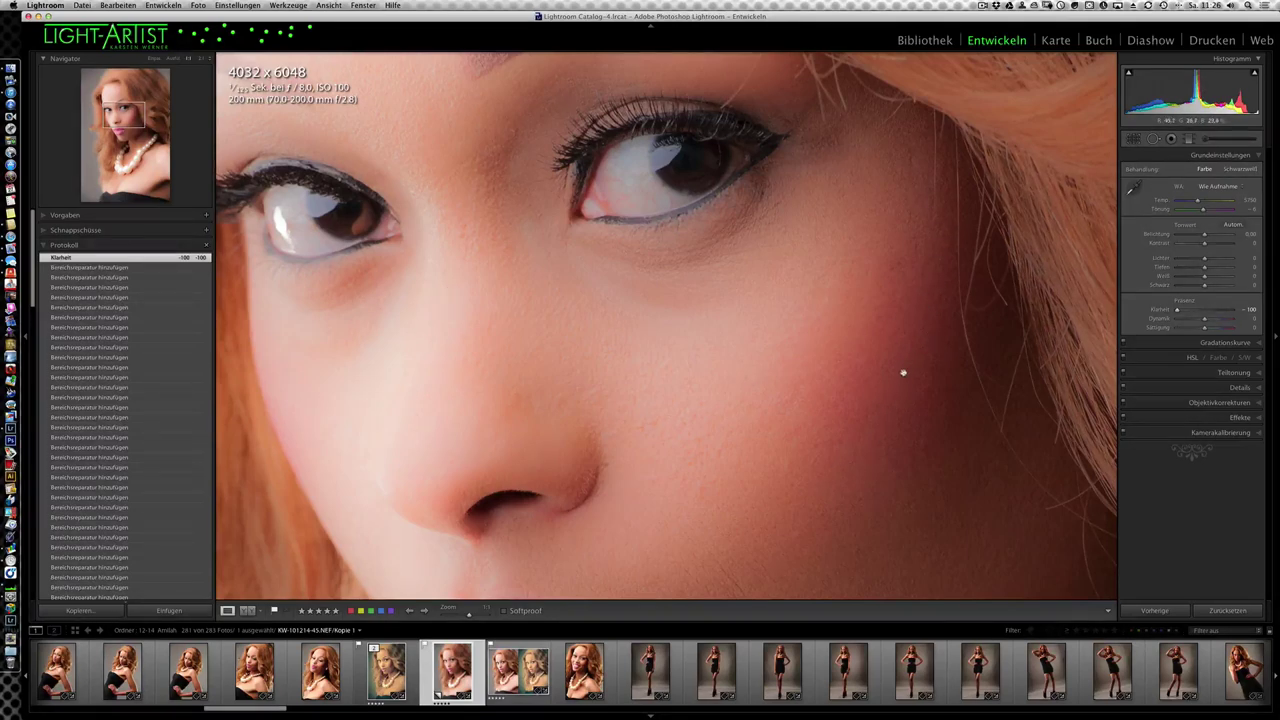
pyautogui.click(806, 388)
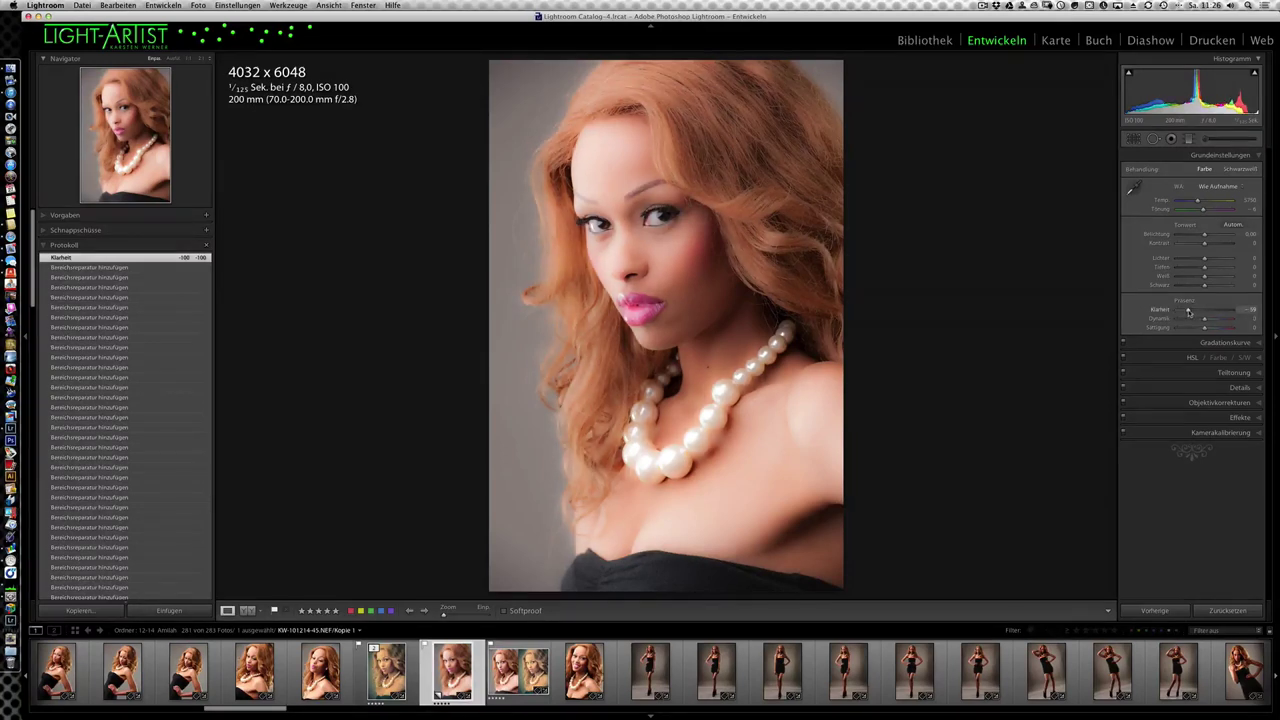
# Step: Try a milder Clarity of -41, check it on the cheek, and reset Clarity to 0
pyautogui.moveTo(1192, 312); pyautogui.dragTo(1190, 322)
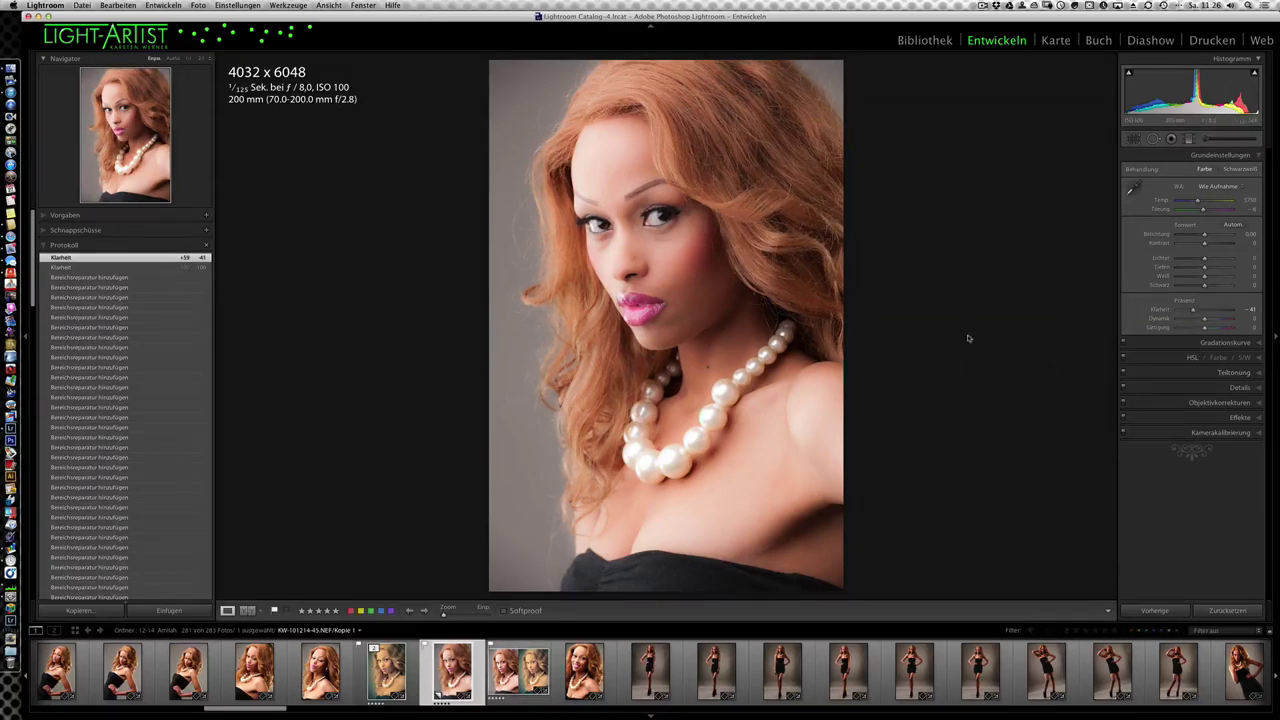
pyautogui.click(676, 268)
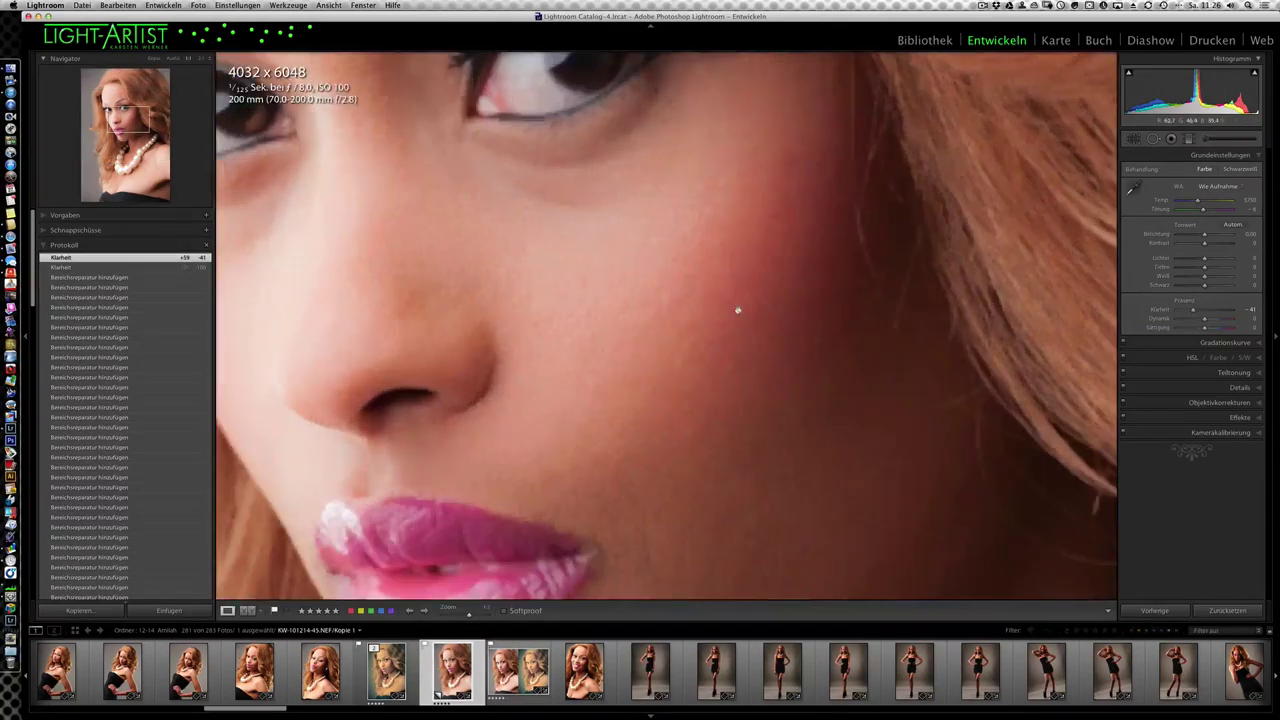
pyautogui.moveTo(1194, 311); pyautogui.dragTo(1205, 313)
pyautogui.doubleClick(1204, 313)
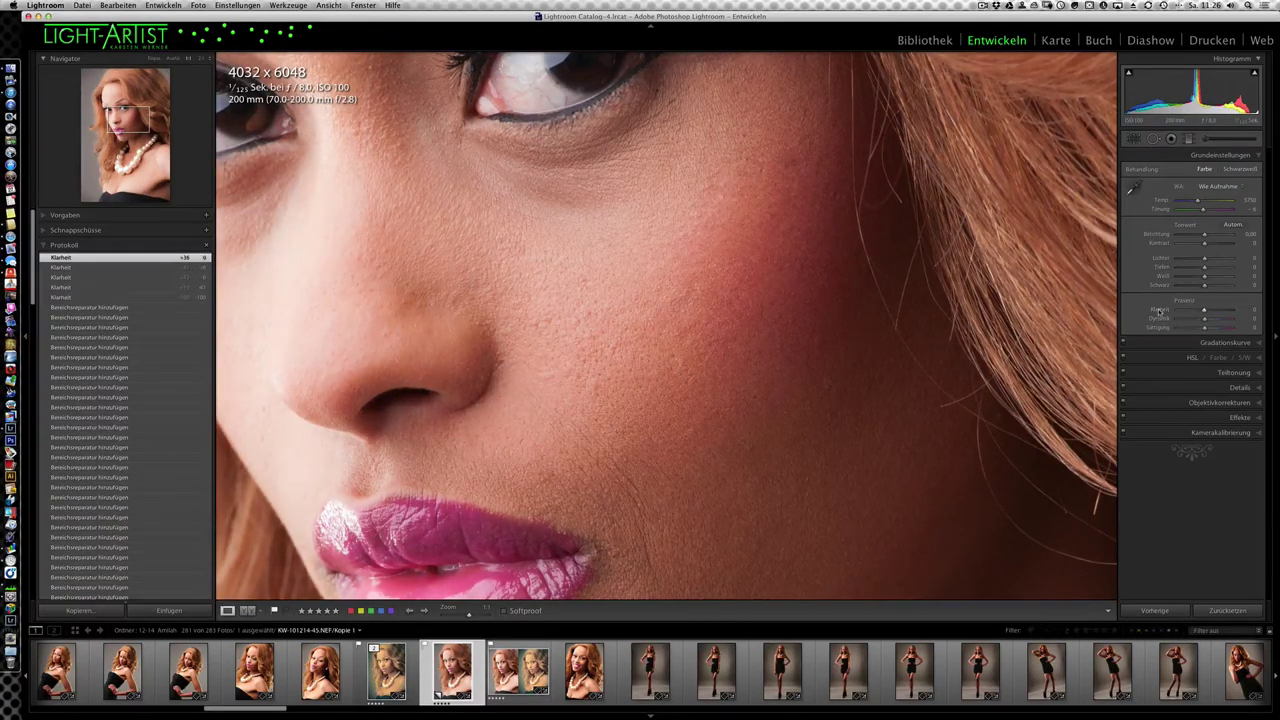
# Step: Set luminance noise reduction to 100 with its detail at 0, and check the smoothing on the face and the whole portrait
pyautogui.click(1259, 390)
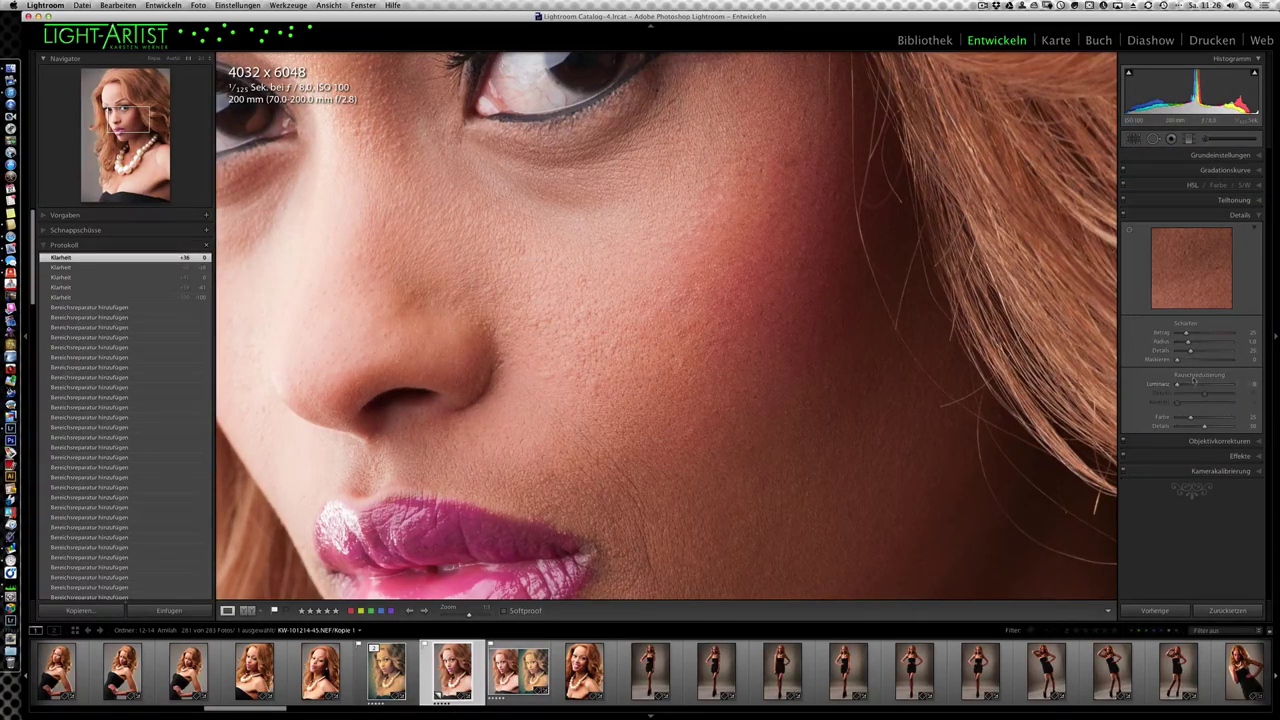
pyautogui.moveTo(746, 334); pyautogui.dragTo(705, 398)
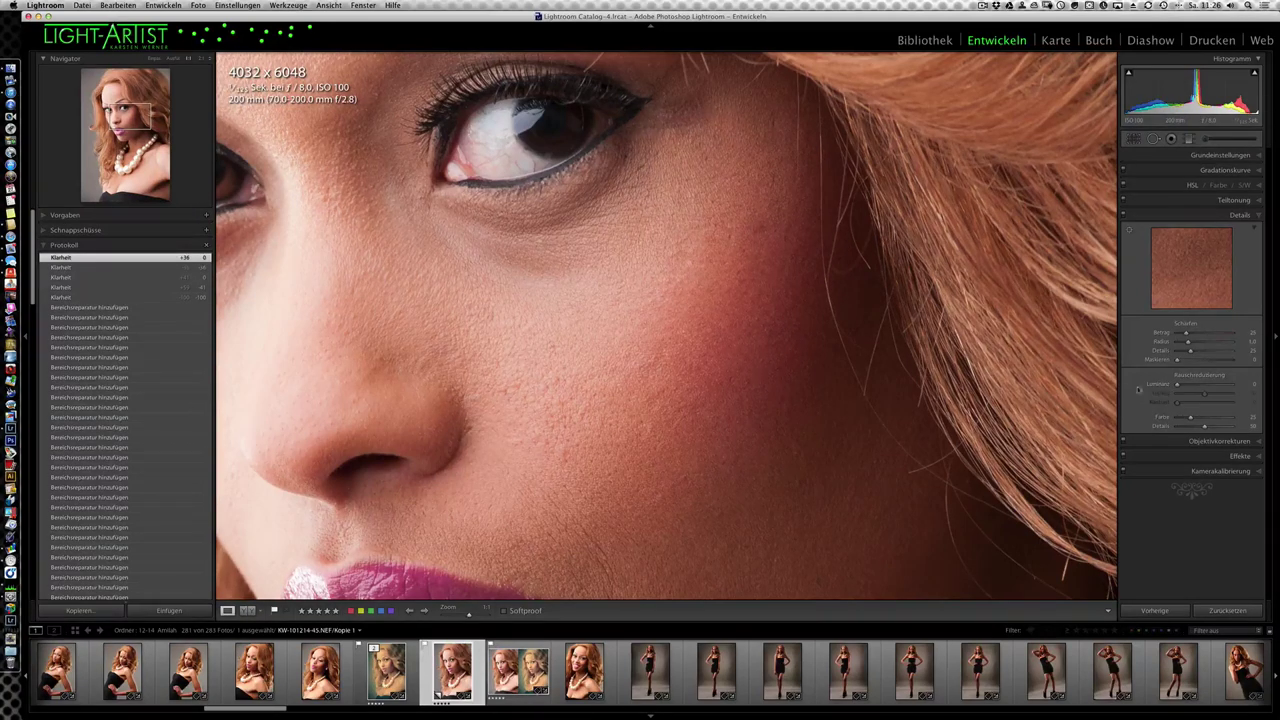
pyautogui.moveTo(1177, 385)
pyautogui.mouseDown()
pyautogui.moveTo(1250, 390)
pyautogui.moveTo(1160, 394)
pyautogui.mouseUp()
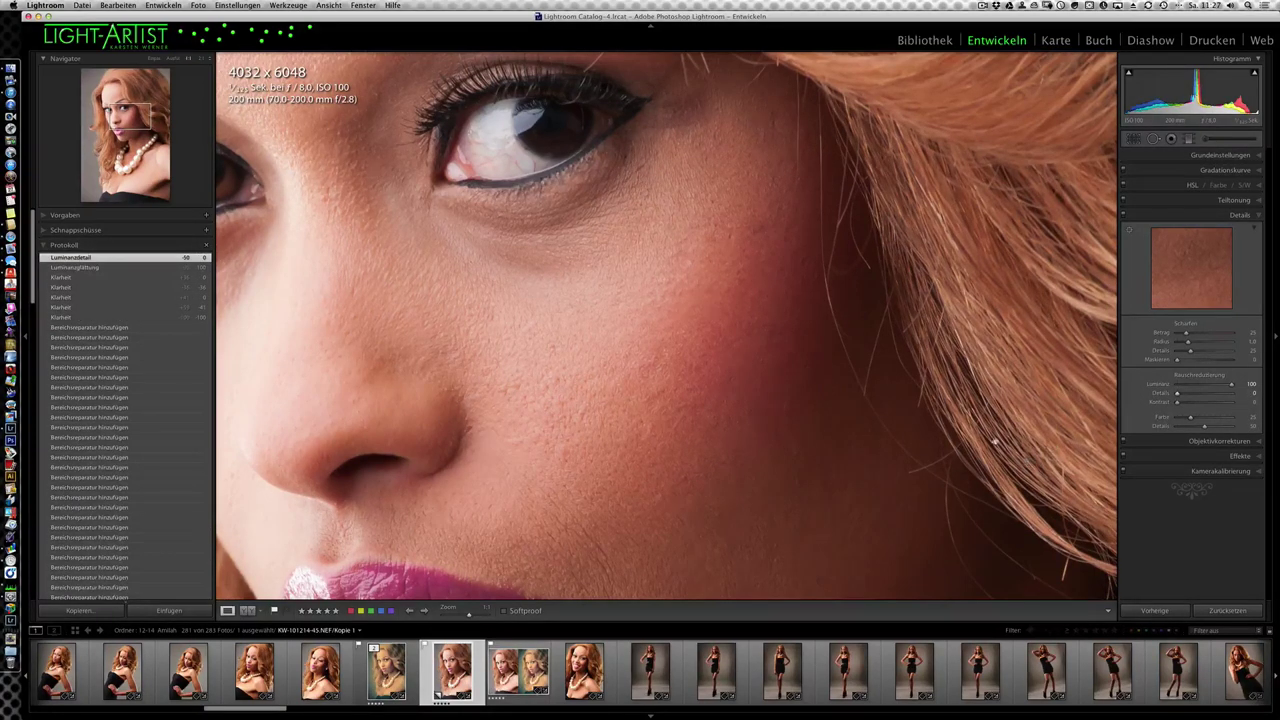
pyautogui.moveTo(640, 420); pyautogui.dragTo(686, 537)
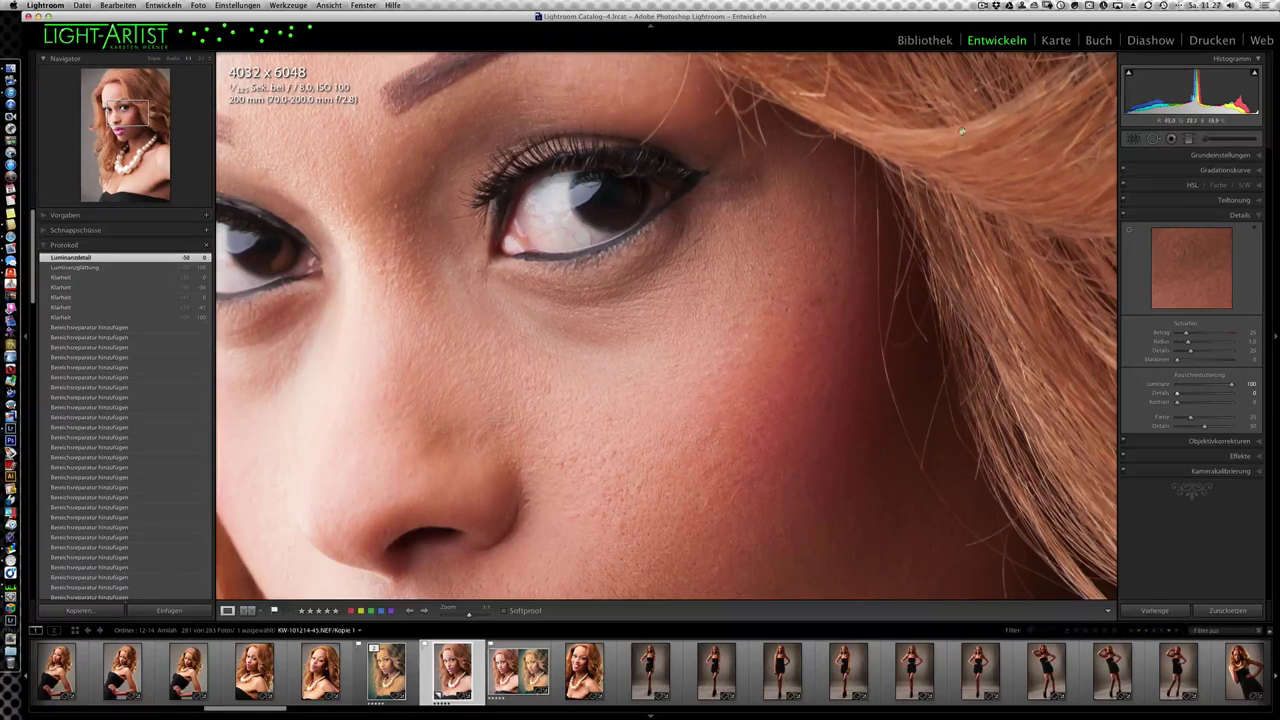
pyautogui.moveTo(674, 417); pyautogui.dragTo(647, 314)
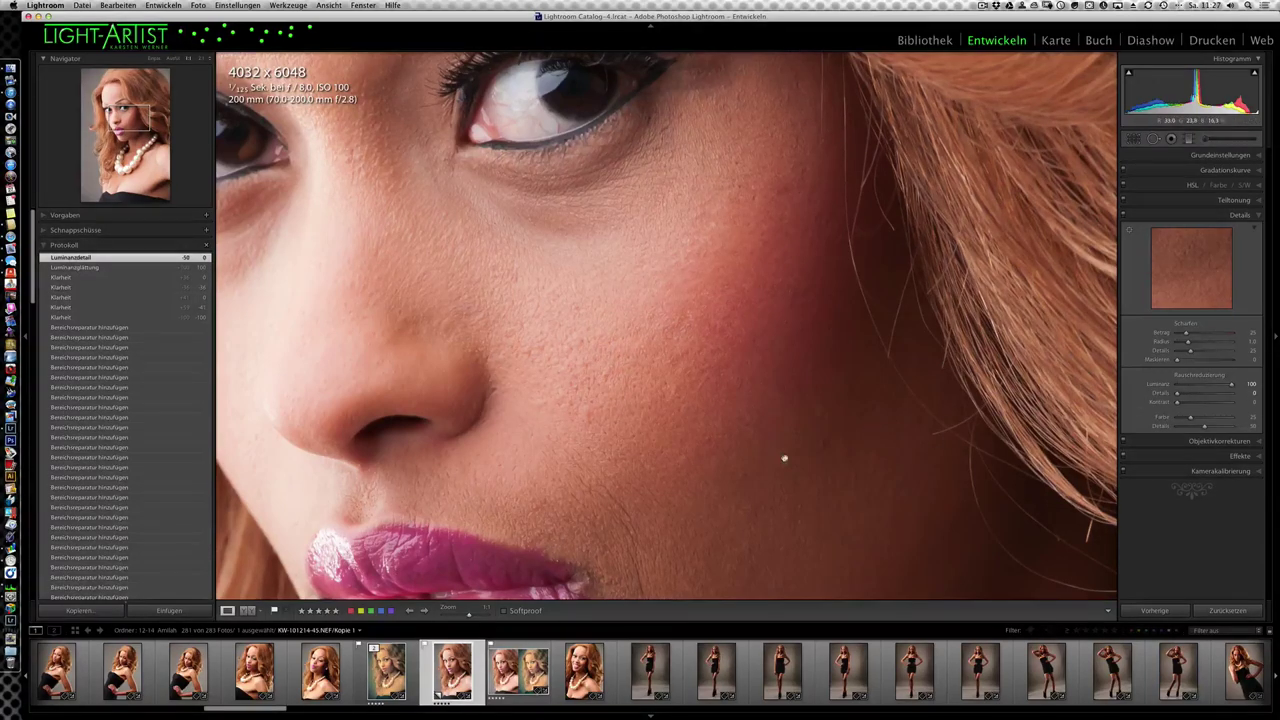
pyautogui.moveTo(766, 417); pyautogui.dragTo(762, 514)
pyautogui.click(748, 455)
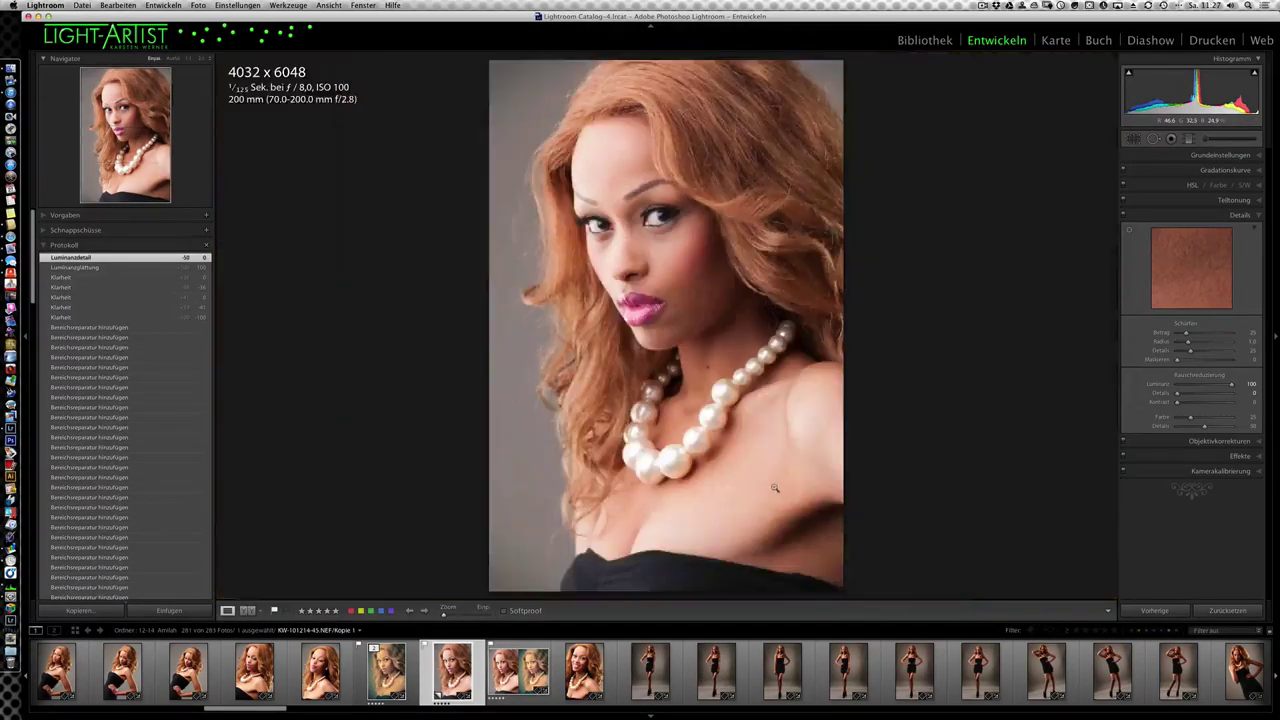
# Step: Set the luminance noise reduction detail to 42 while viewing the eye and cheek at 1:1
pyautogui.click(678, 256)
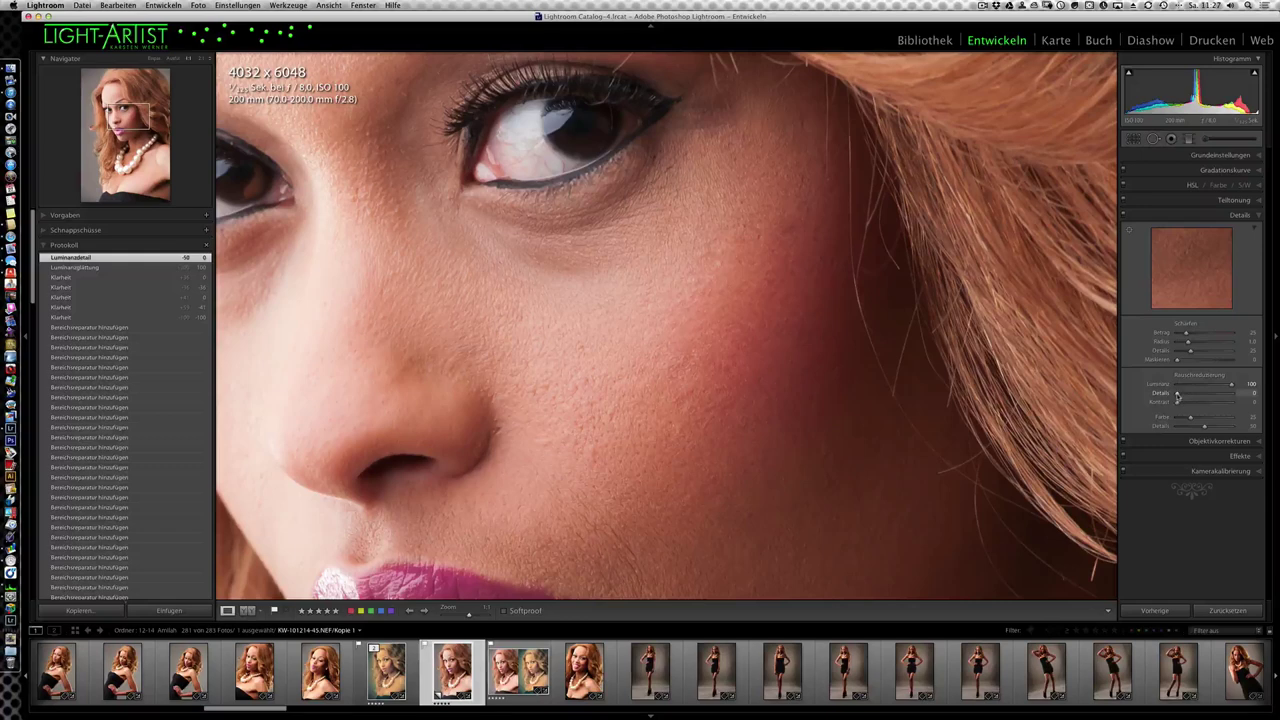
pyautogui.moveTo(1178, 394); pyautogui.dragTo(1192, 394)
pyautogui.moveTo(1188, 394); pyautogui.dragTo(1193, 394)
pyautogui.moveTo(1195, 397); pyautogui.dragTo(1203, 394)
pyautogui.moveTo(1193, 396); pyautogui.dragTo(1201, 396)
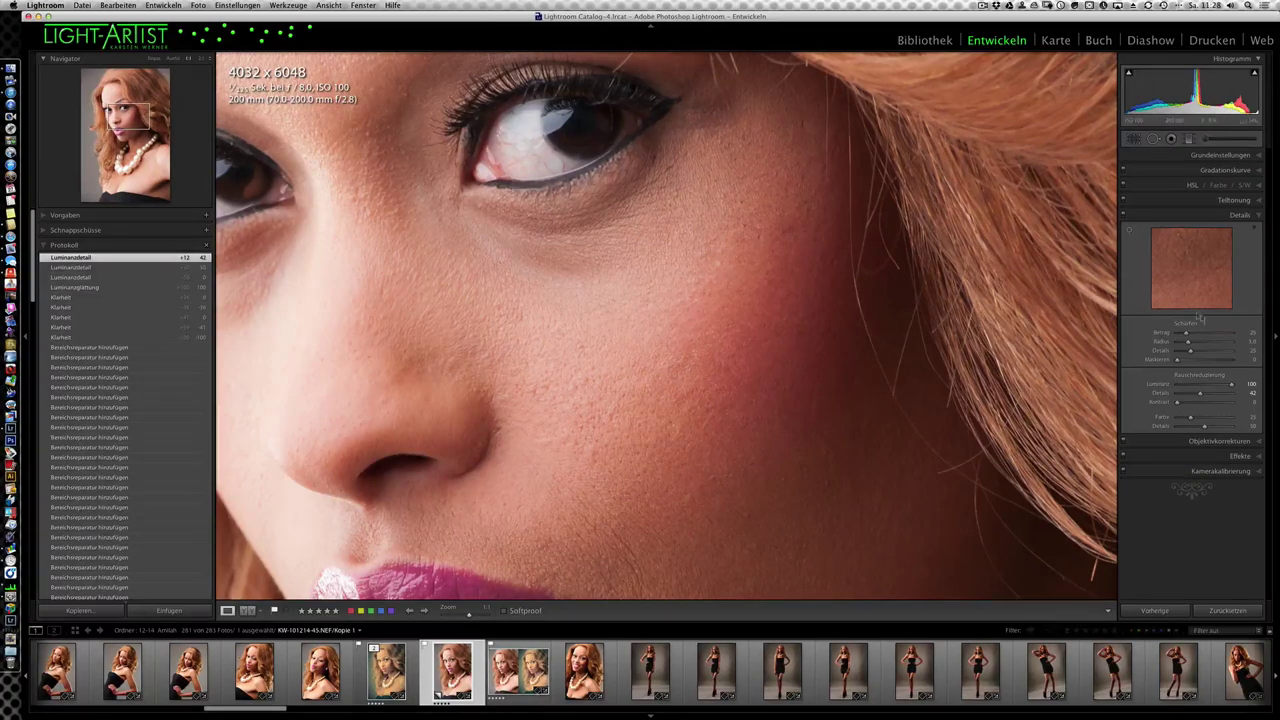
# Step: Set the sharpening amount to 80 and its radius to 0.7
pyautogui.moveTo(1188, 338); pyautogui.dragTo(1207, 335)
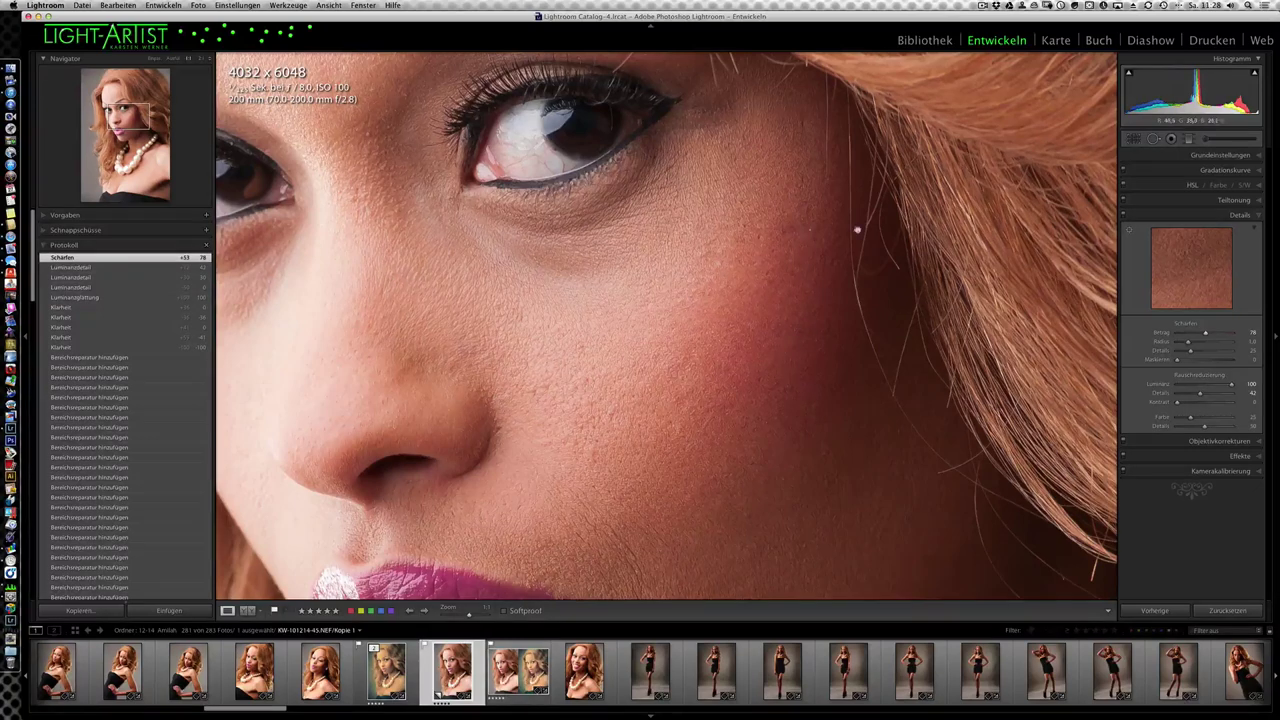
pyautogui.moveTo(1205, 336); pyautogui.dragTo(1184, 342)
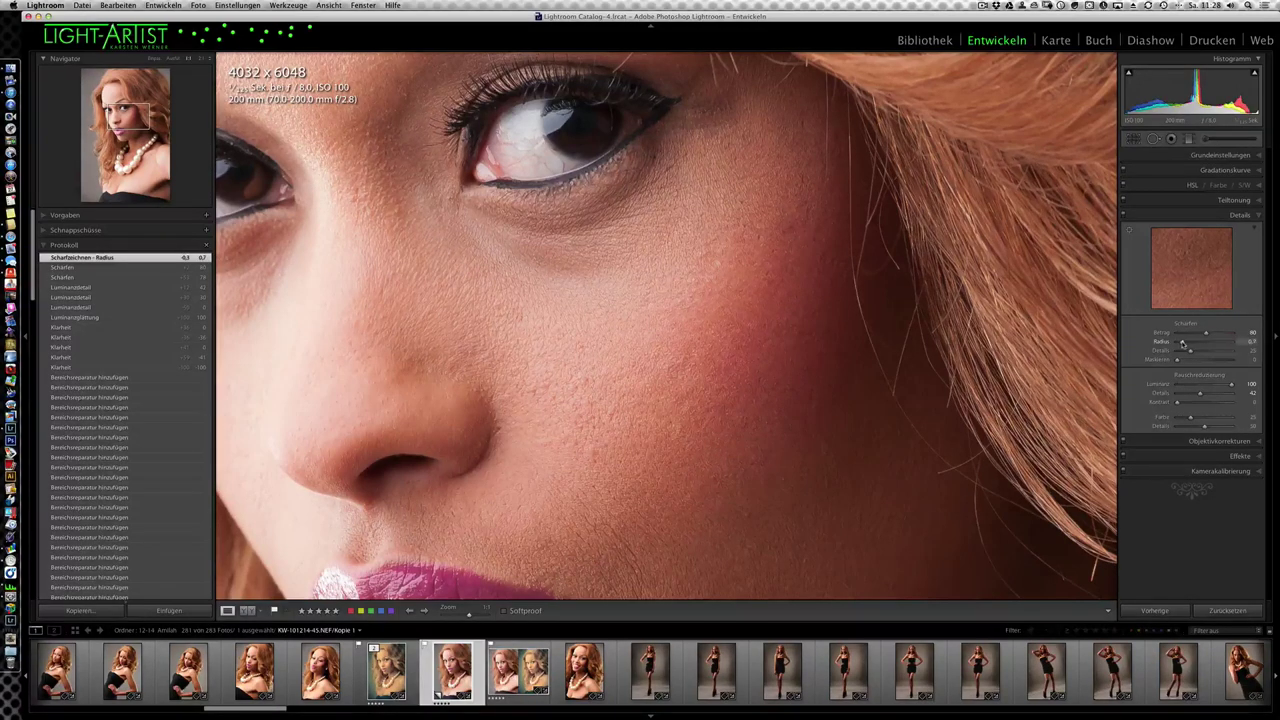
# Step: Refine the sharpening to amount 102, radius 0.6 and masking 27, and return to the whole portrait
pyautogui.moveTo(1181, 344); pyautogui.dragTo(1178, 343)
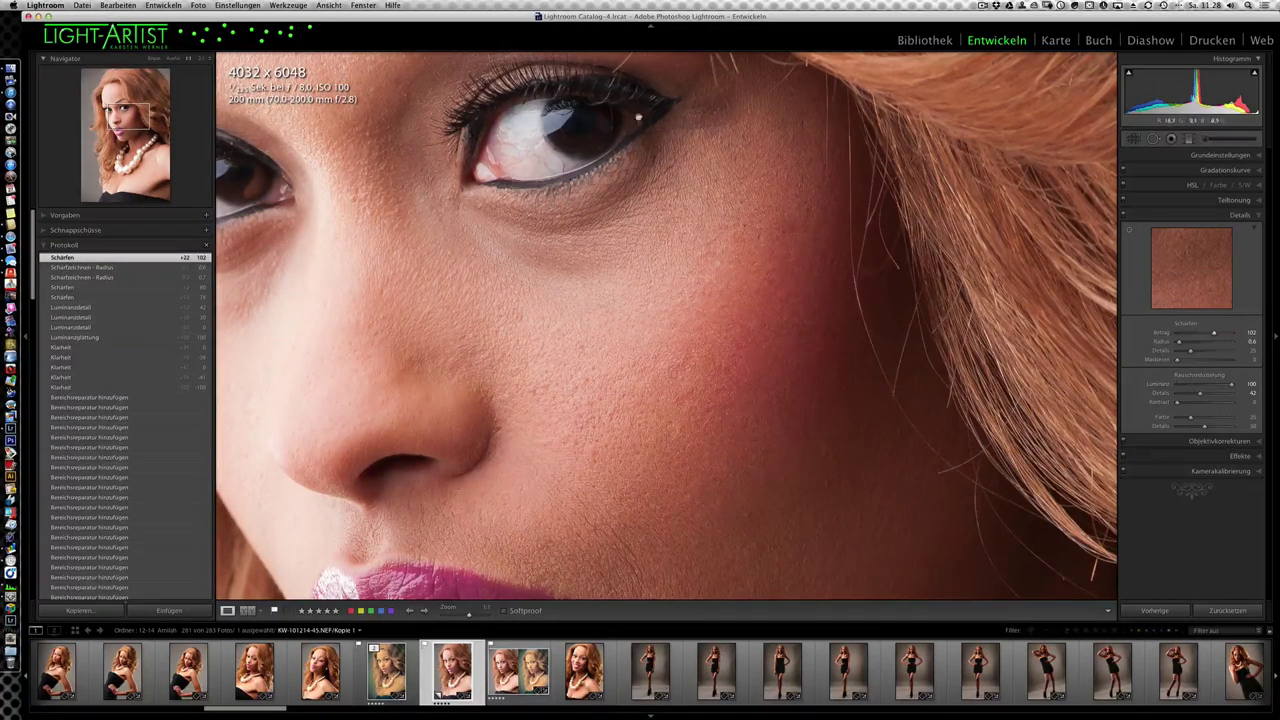
pyautogui.press('alt')
pyautogui.moveTo(1177, 361)
pyautogui.mouseDown()
pyautogui.moveTo(1219, 357)
pyautogui.moveTo(1165, 359)
pyautogui.moveTo(1191, 358)
pyautogui.mouseUp()
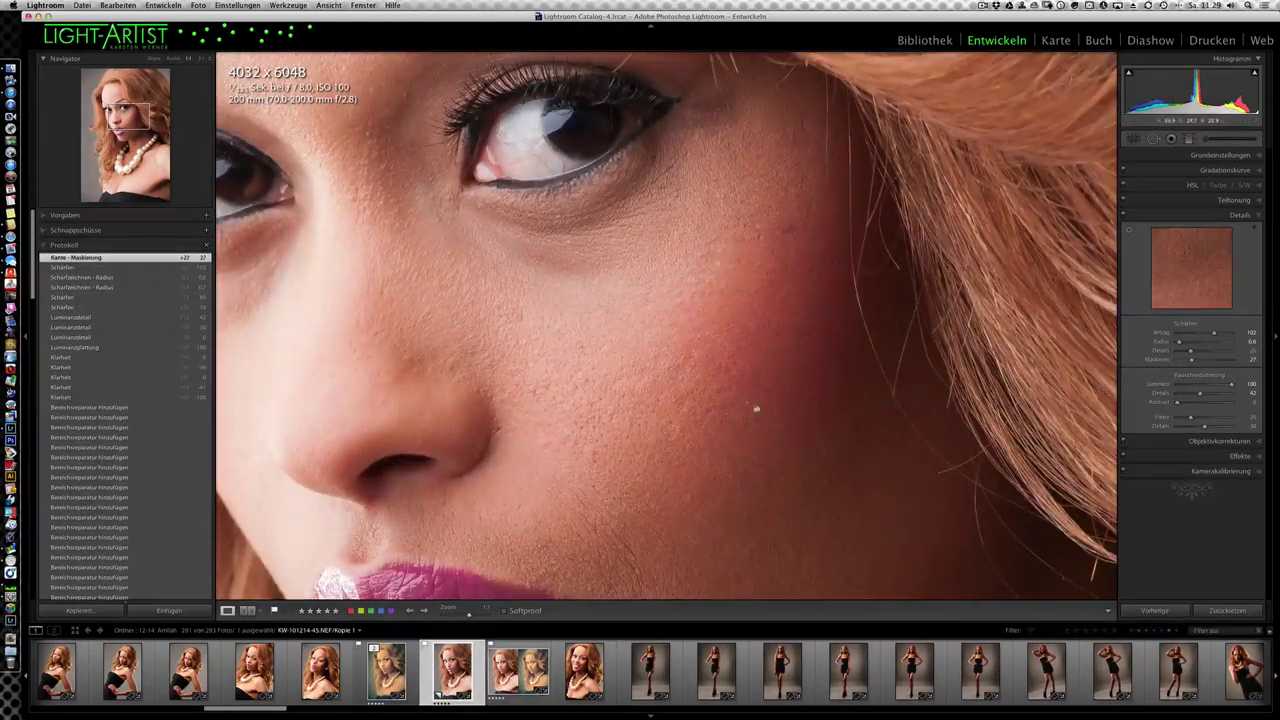
pyautogui.click(691, 395)
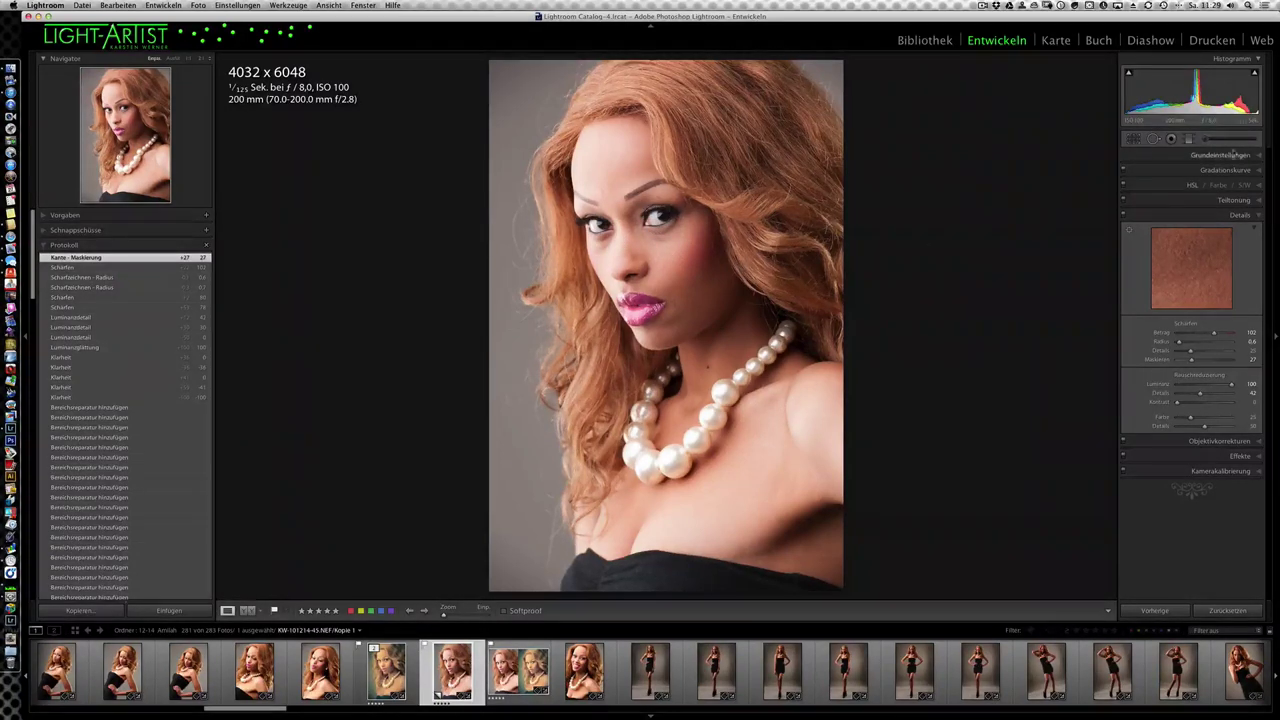
# Step: Recover the portrait's tones by setting Highlights to -88 and Shadows to +84
pyautogui.click(1257, 156)
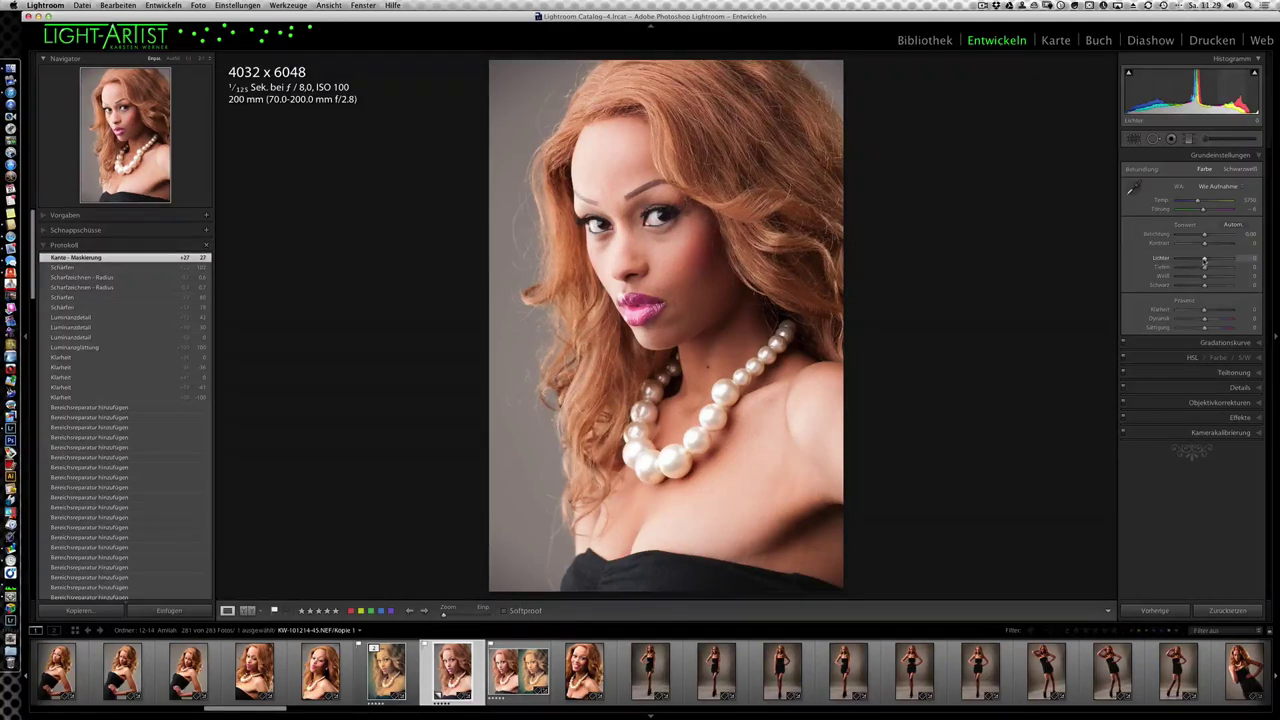
pyautogui.moveTo(1202, 262); pyautogui.dragTo(1164, 263)
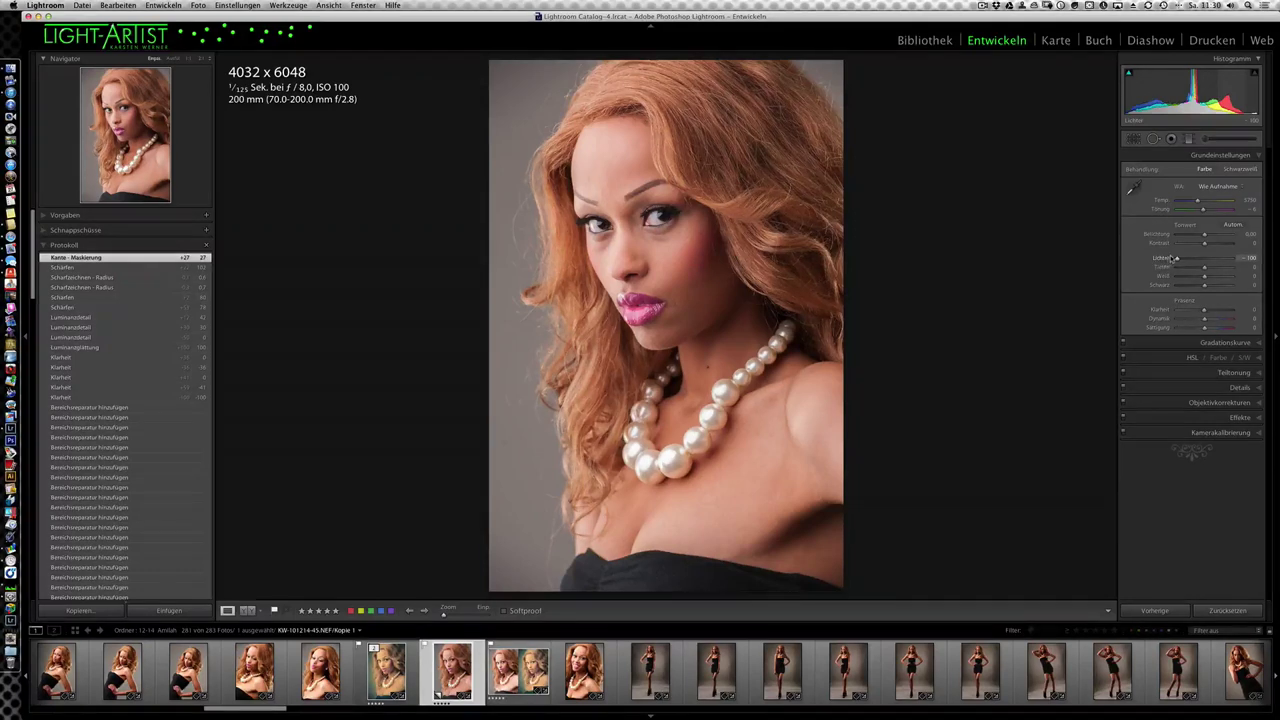
pyautogui.moveTo(1177, 258)
pyautogui.mouseDown()
pyautogui.moveTo(1197, 258)
pyautogui.moveTo(1182, 260)
pyautogui.mouseUp()
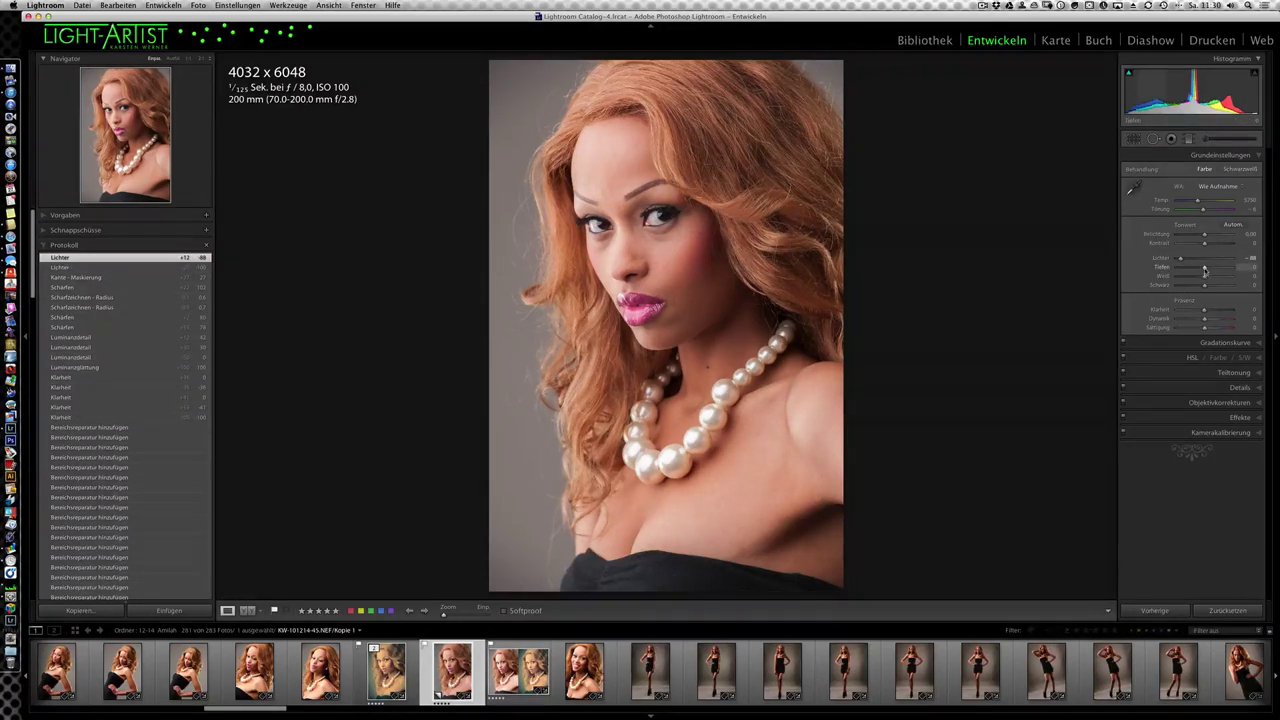
pyautogui.moveTo(1208, 270); pyautogui.dragTo(1214, 270)
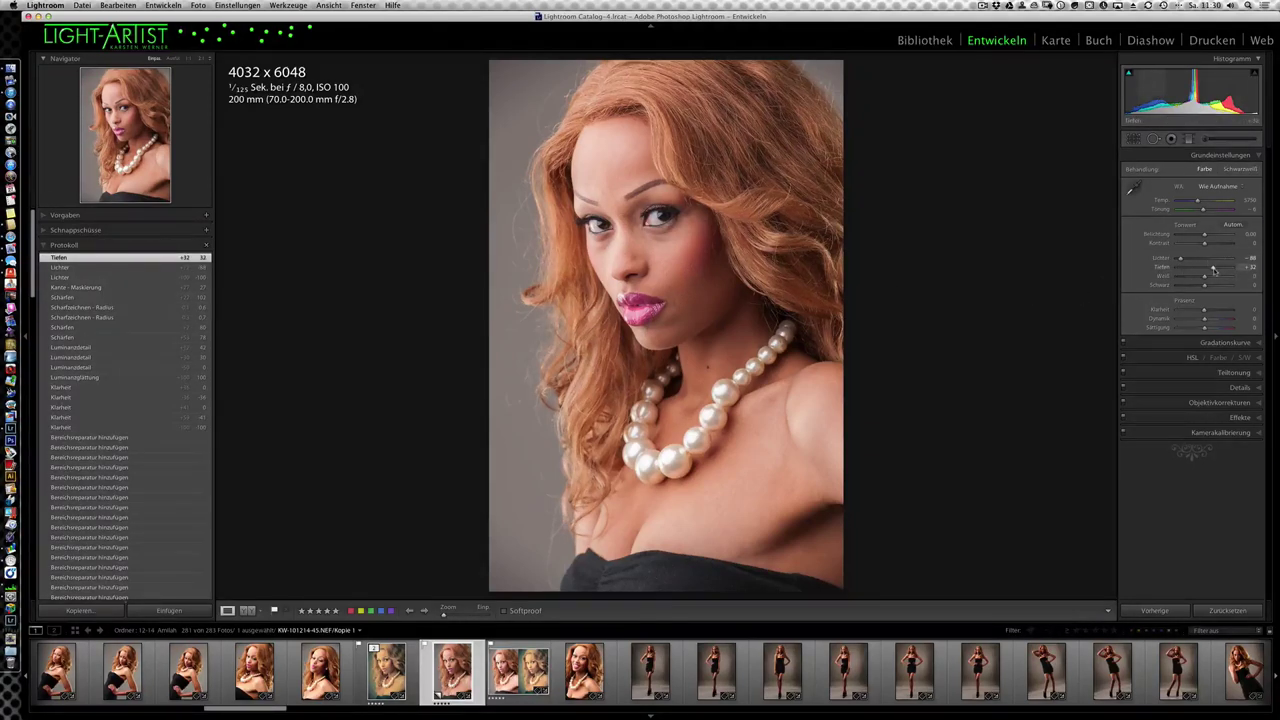
pyautogui.moveTo(1213, 270)
pyautogui.mouseDown()
pyautogui.moveTo(1237, 270)
pyautogui.moveTo(1226, 270)
pyautogui.mouseUp()
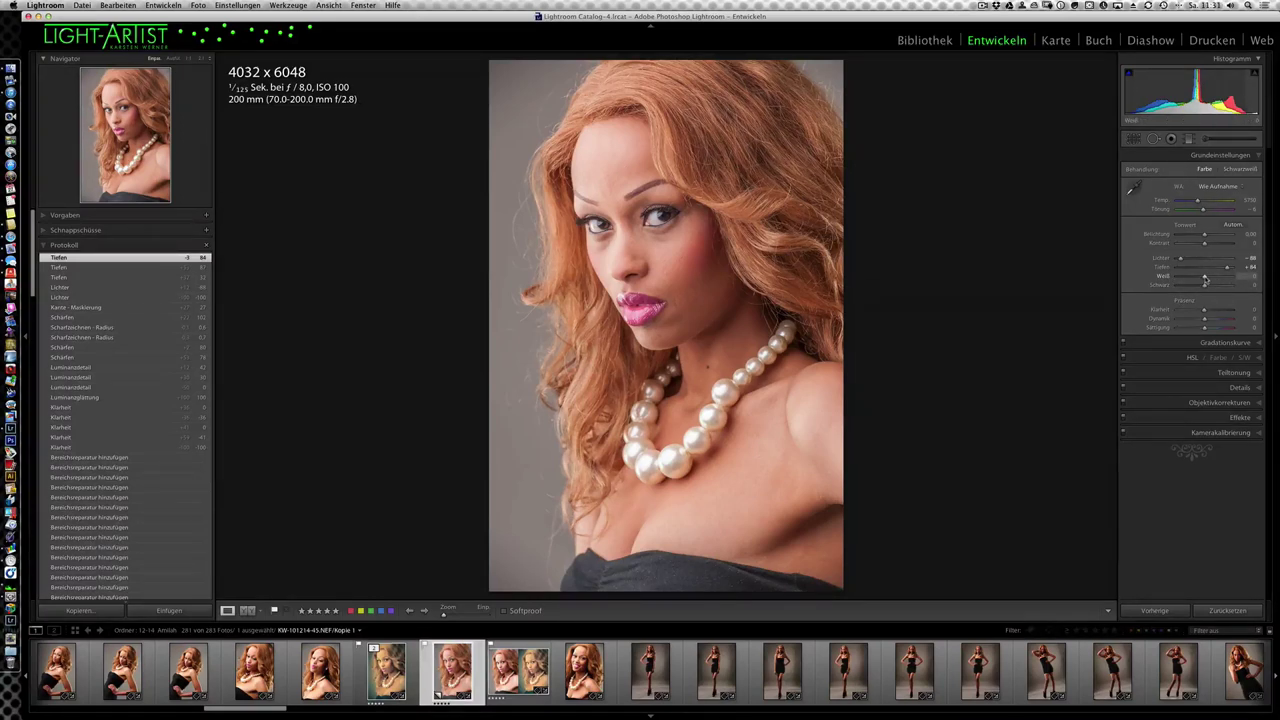
# Step: Set Whites to +23 and Blacks to -36, and fine-tune Highlights to -90
pyautogui.moveTo(1205, 281); pyautogui.dragTo(1211, 280)
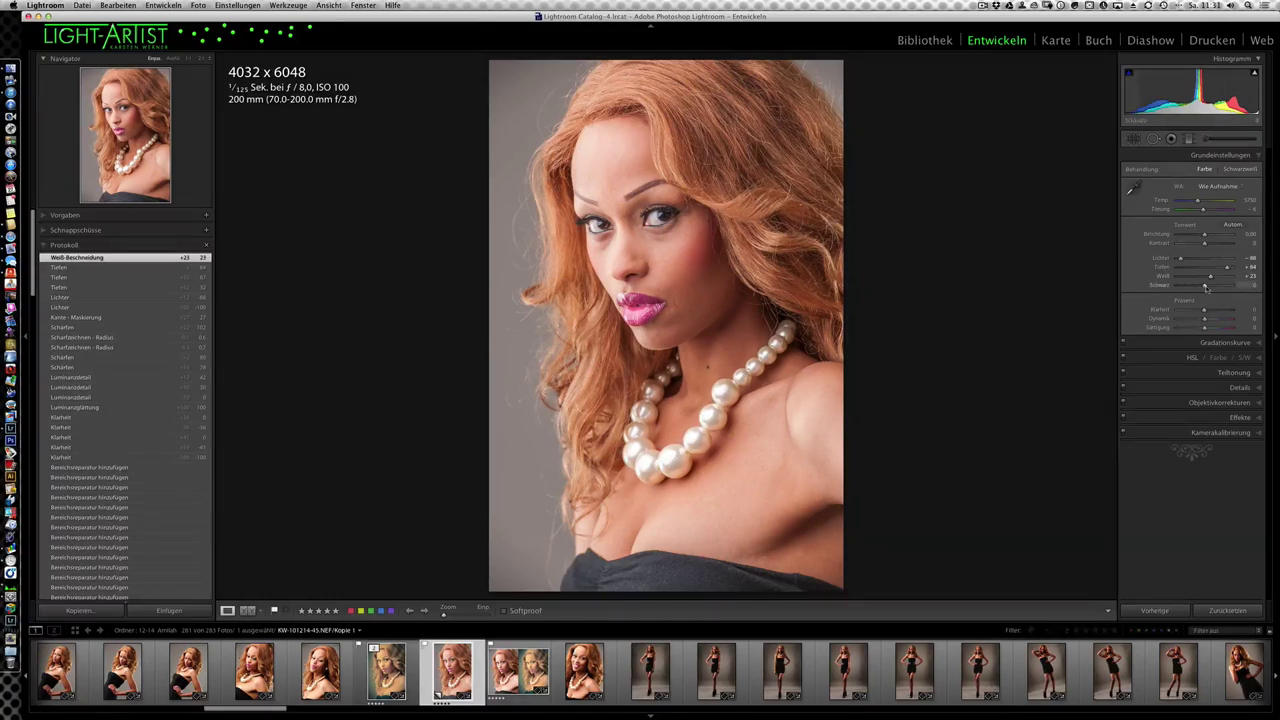
pyautogui.press('alt')
pyautogui.moveTo(1205, 287); pyautogui.dragTo(1195, 287)
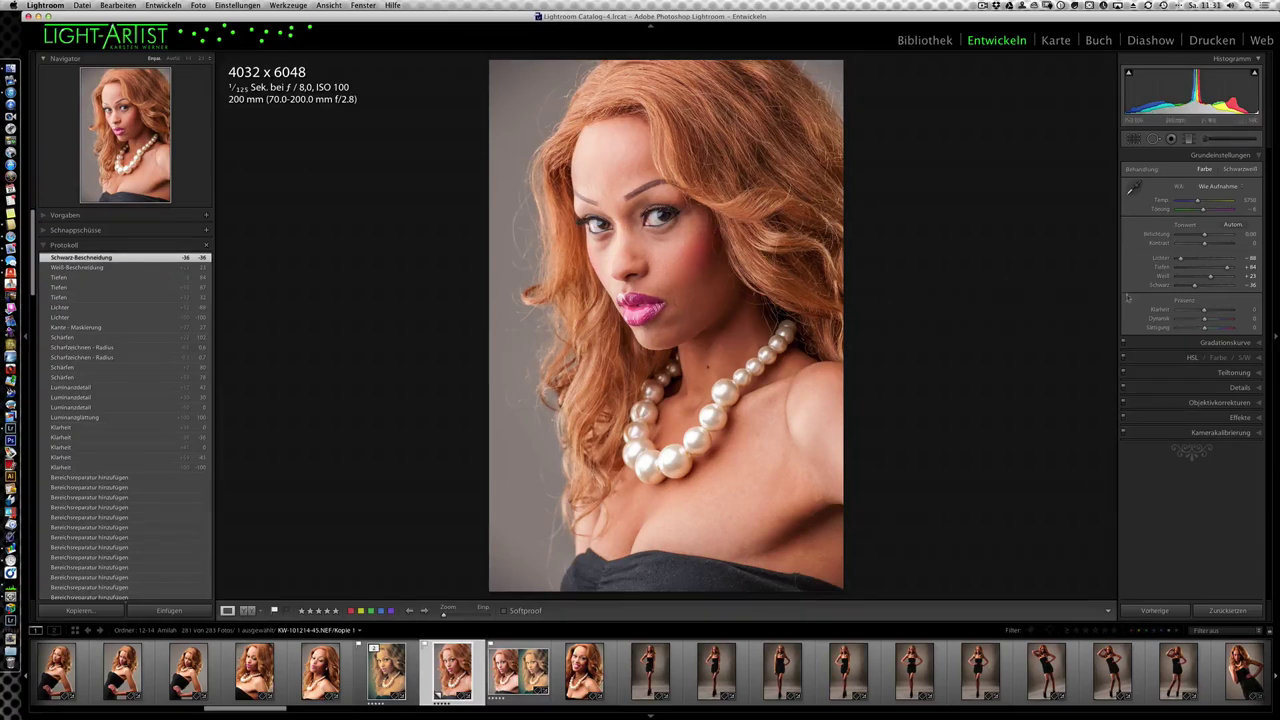
pyautogui.moveTo(1181, 259); pyautogui.dragTo(1179, 259)
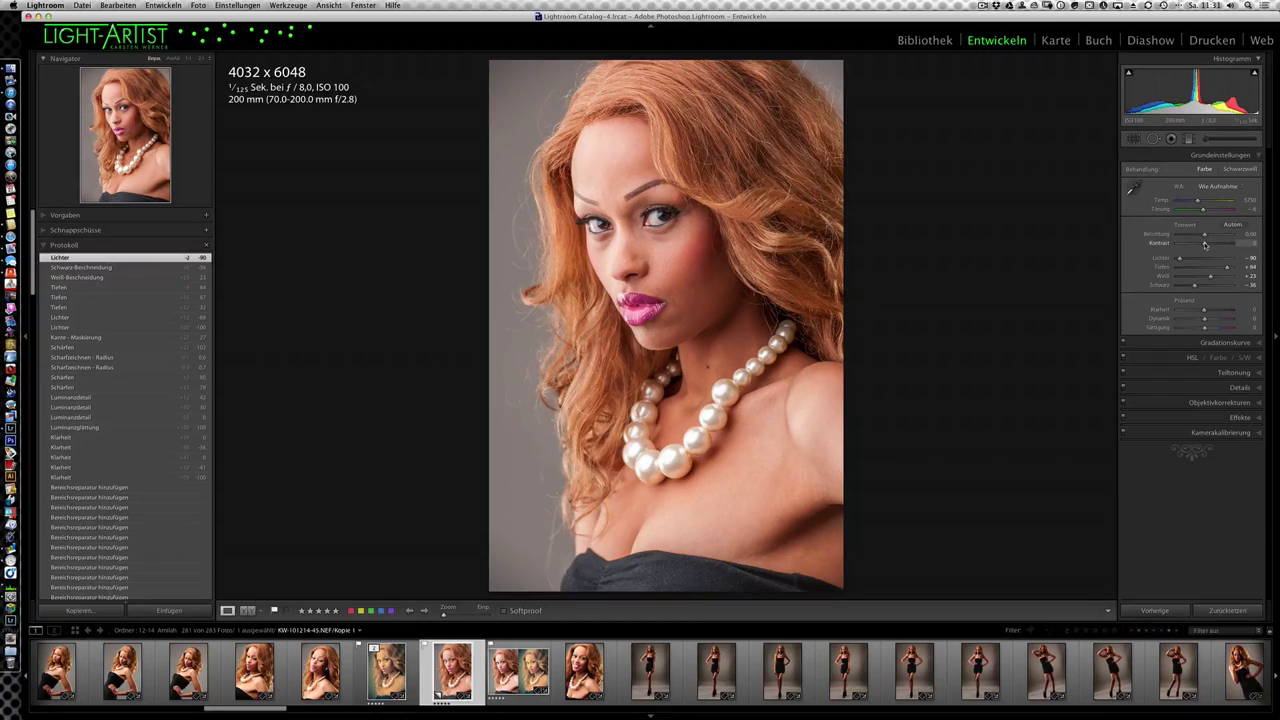
# Step: Soften the overall look with Contrast at -35, Exposure at +0.15 and Vibrance at -14
pyautogui.moveTo(1203, 243); pyautogui.dragTo(1193, 241)
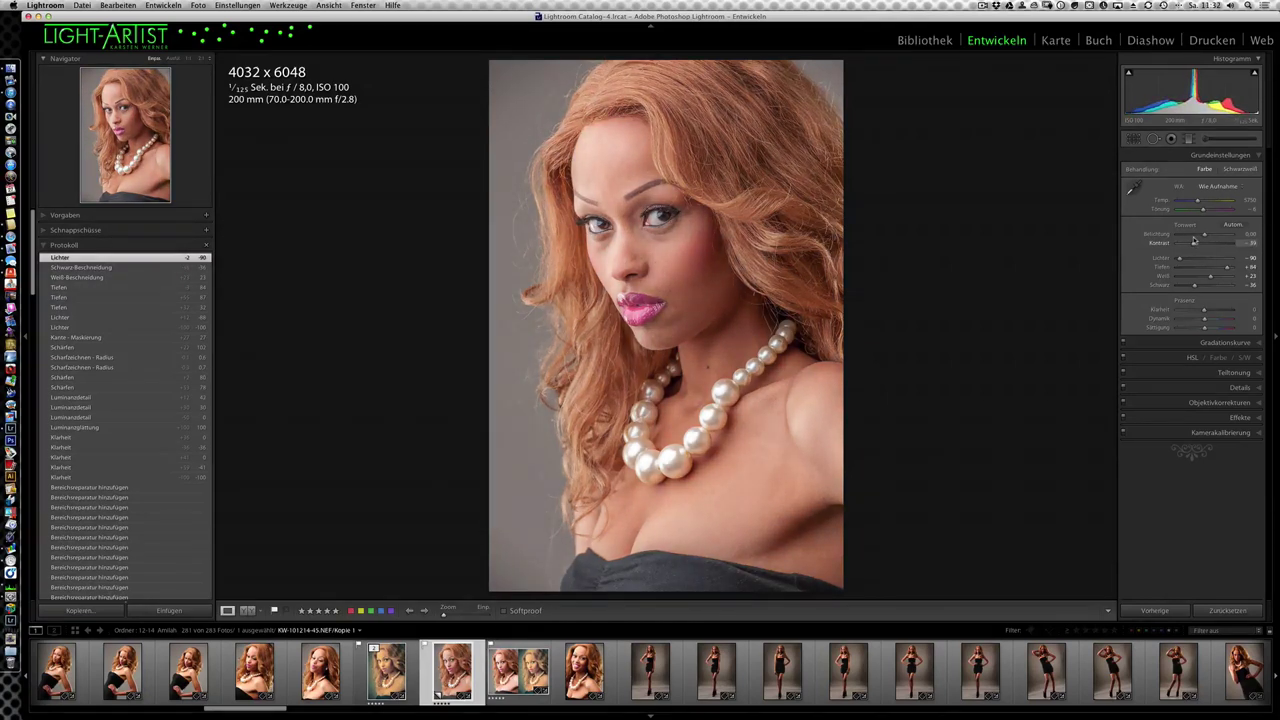
pyautogui.moveTo(1195, 241); pyautogui.dragTo(1205, 237)
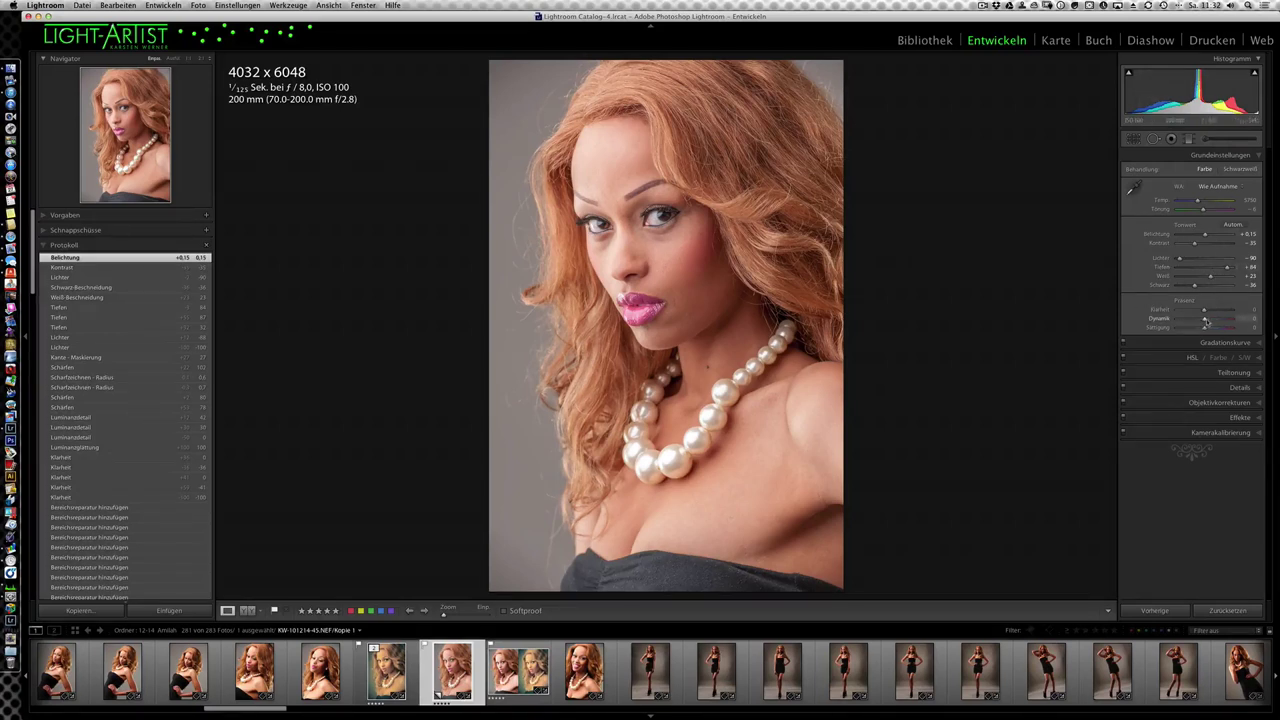
pyautogui.moveTo(1205, 320); pyautogui.dragTo(1199, 320)
pyautogui.moveTo(1202, 320); pyautogui.dragTo(1202, 320)
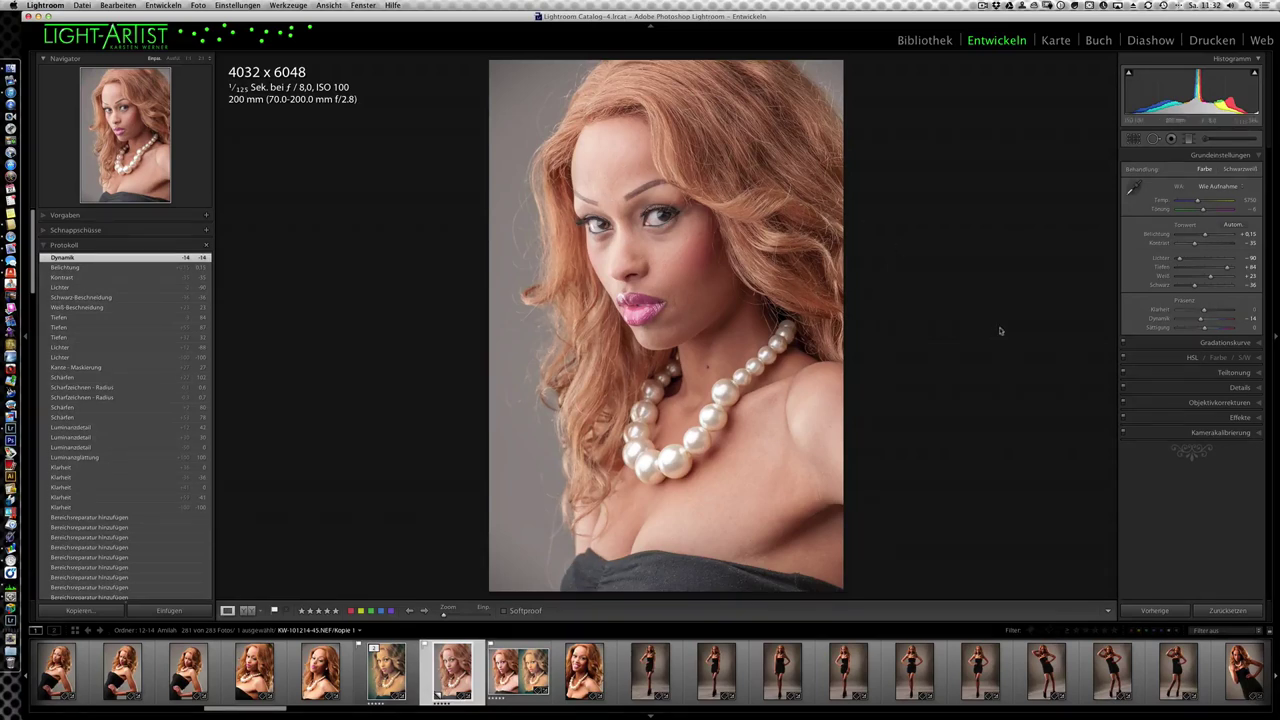
# Step: Add a post-crop vignette in Color Priority style with amount -31, midpoint 42 and a softer feather
pyautogui.click(1261, 421)
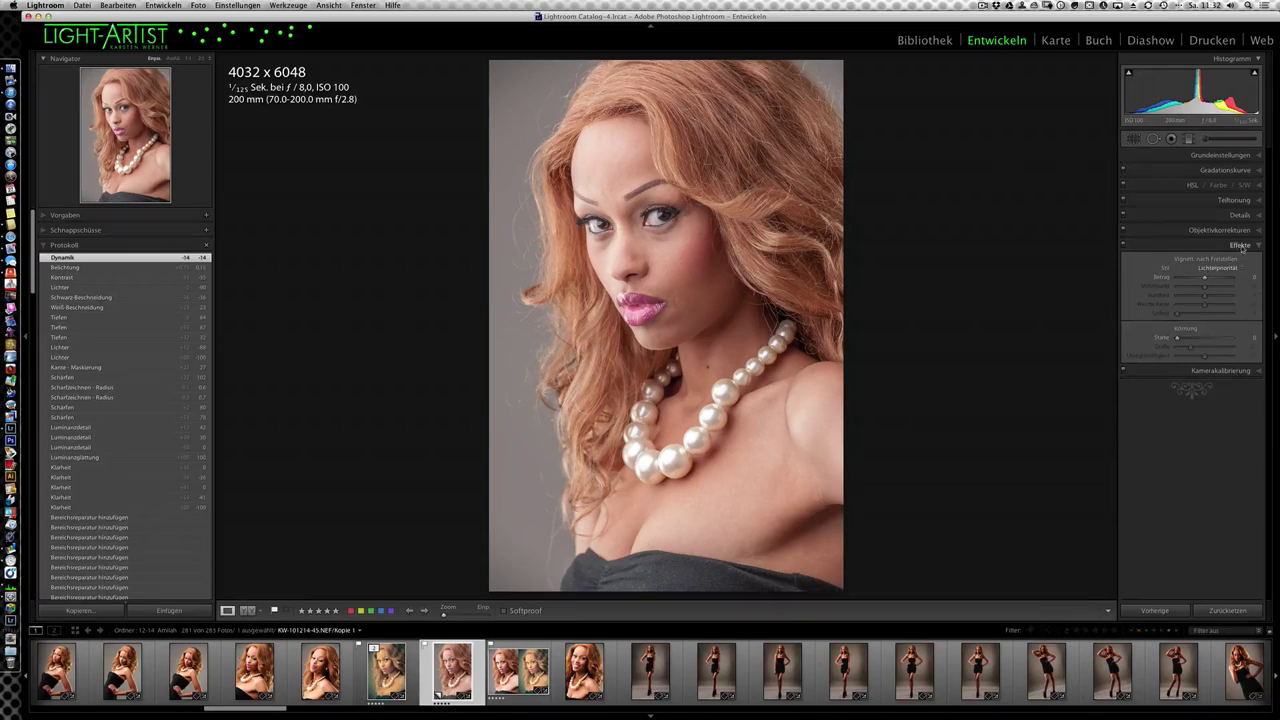
pyautogui.click(1219, 269)
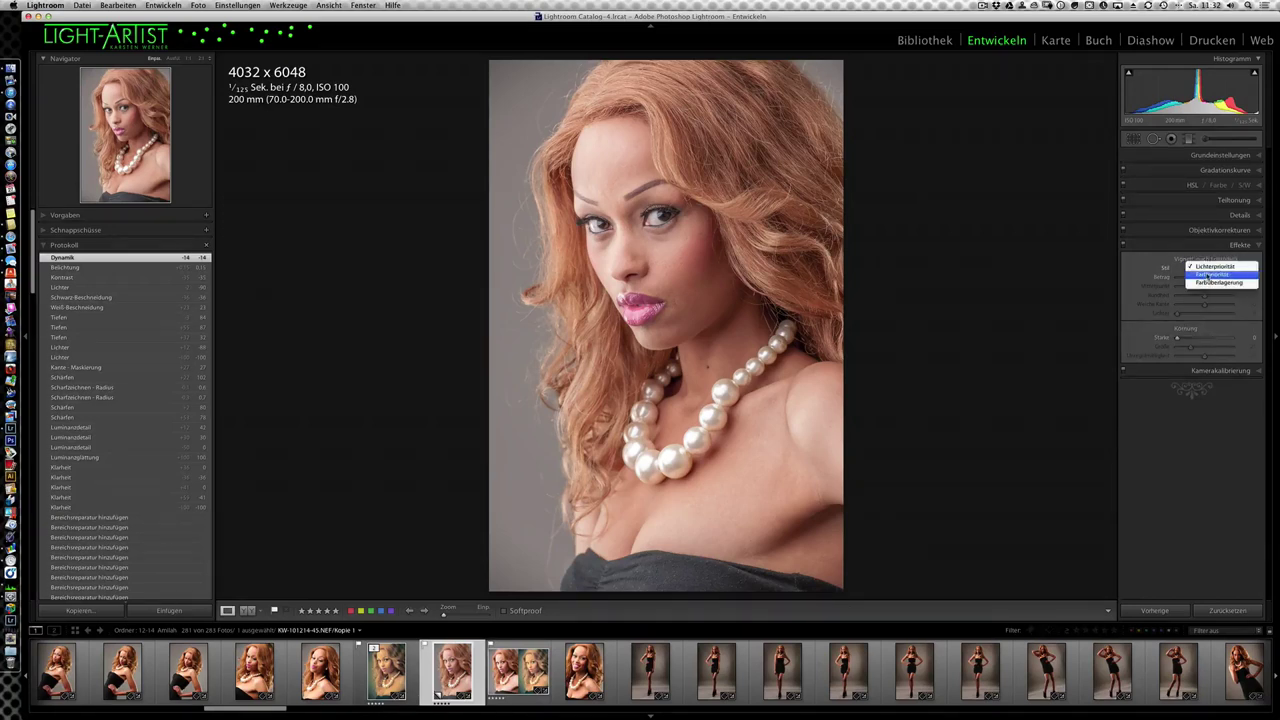
pyautogui.click(1209, 276)
pyautogui.moveTo(1203, 283)
pyautogui.mouseDown()
pyautogui.moveTo(1191, 280)
pyautogui.moveTo(1222, 303)
pyautogui.moveTo(1194, 279)
pyautogui.moveTo(1200, 288)
pyautogui.mouseUp()
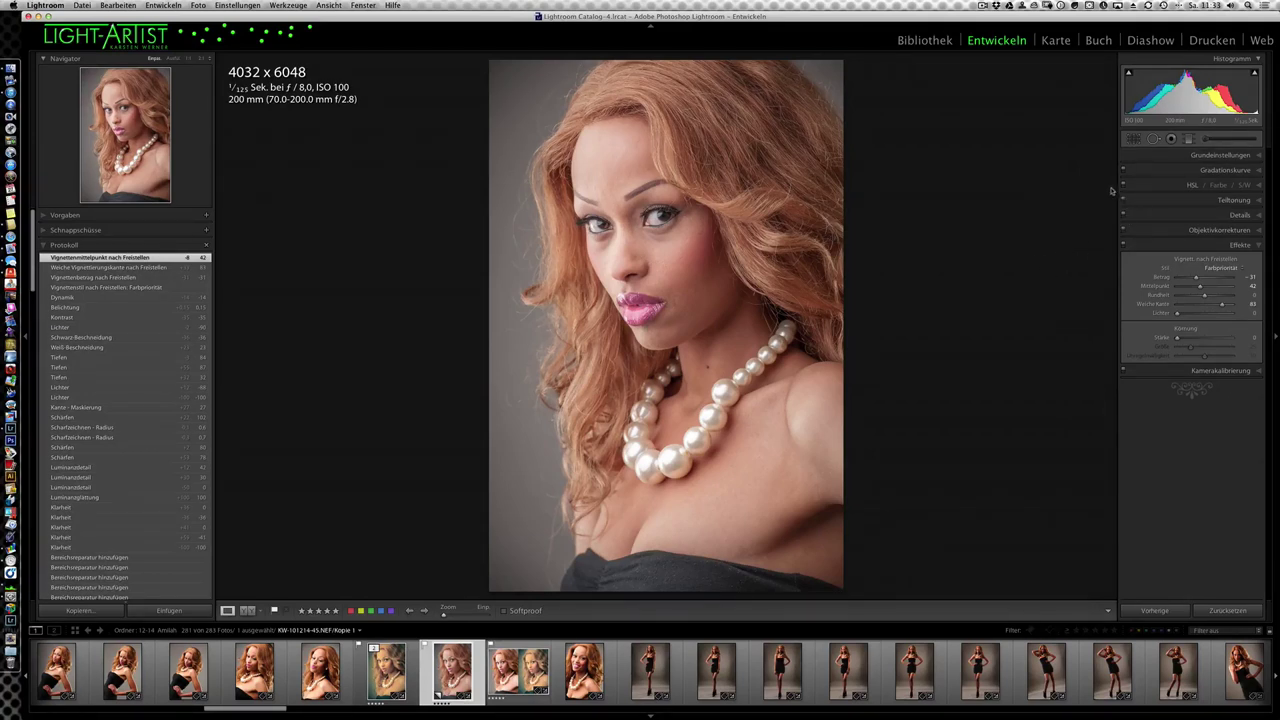
# Step: Split-tone the portrait with yellow highlights at hue 52, saturation 64, and blue shadows at hue 215, saturation 50
pyautogui.click(1260, 203)
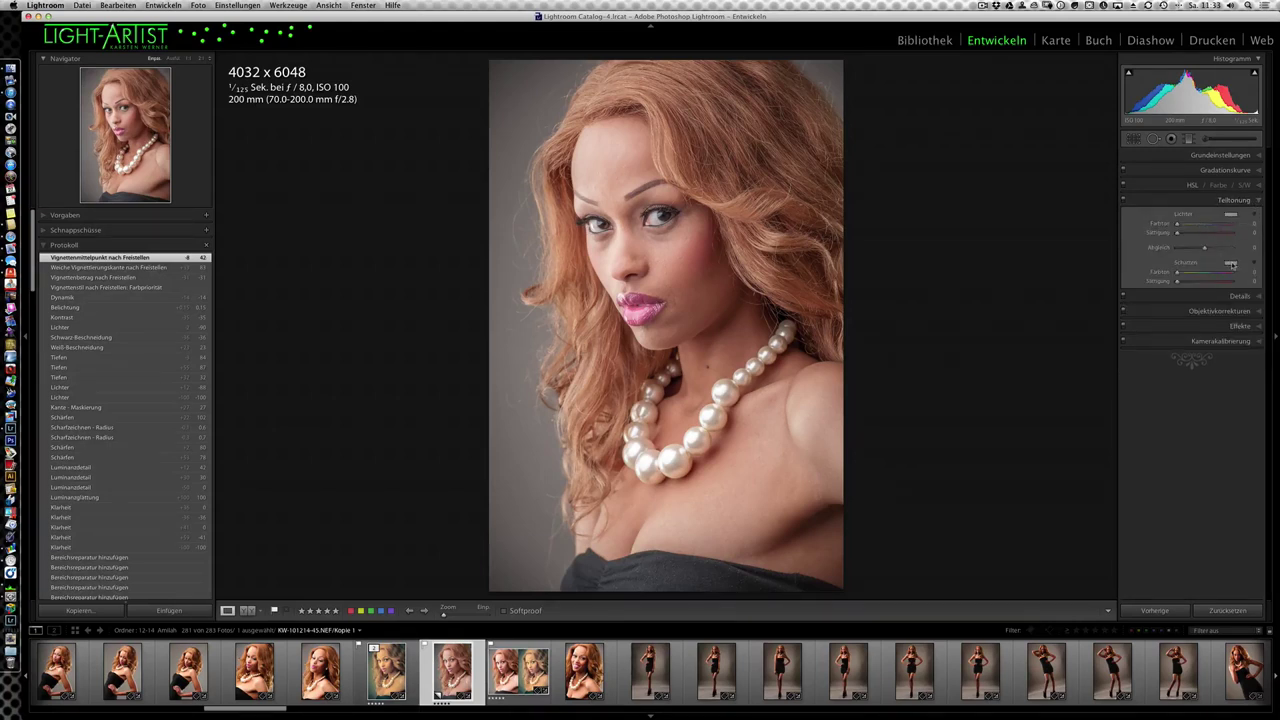
pyautogui.click(1231, 216)
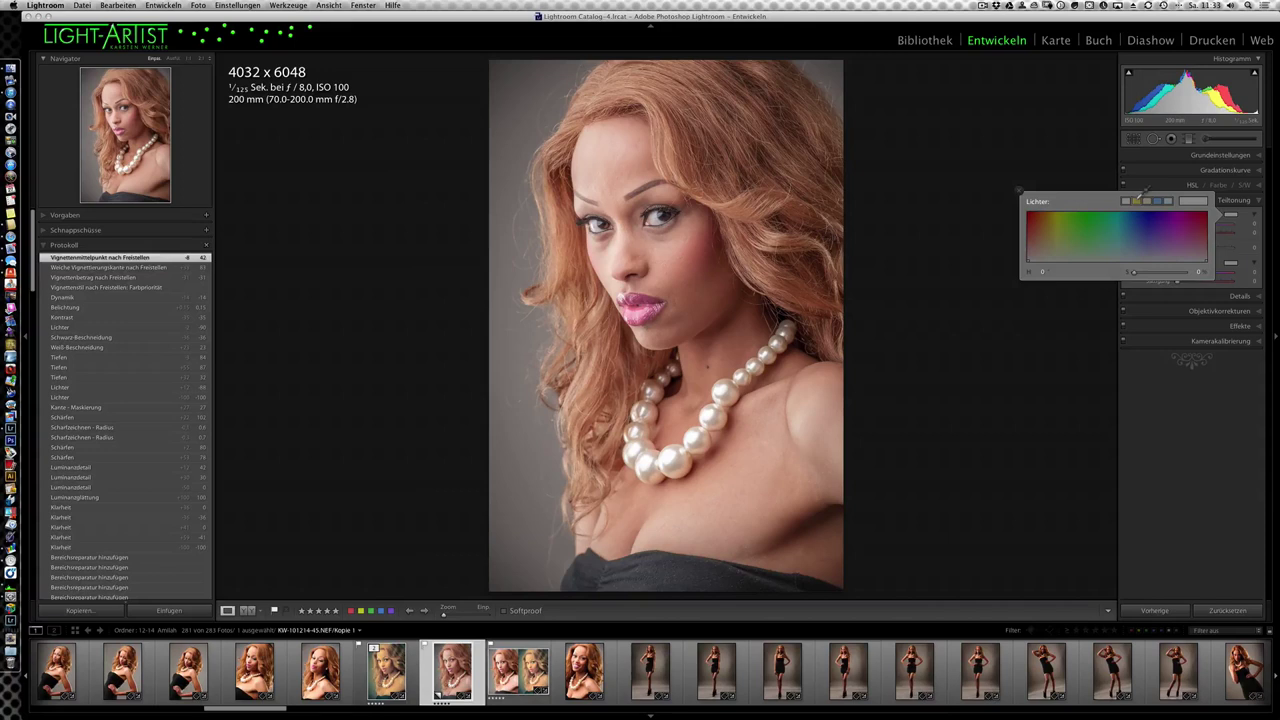
pyautogui.click(1137, 200)
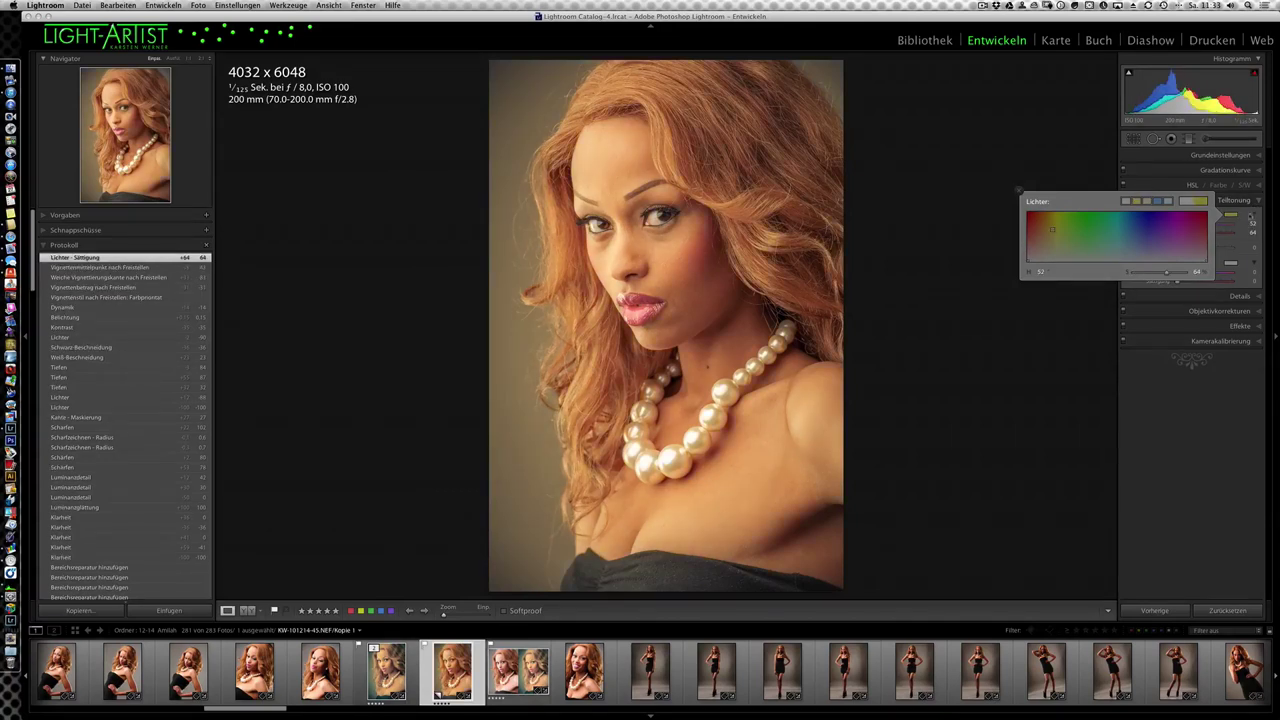
pyautogui.click(1232, 265)
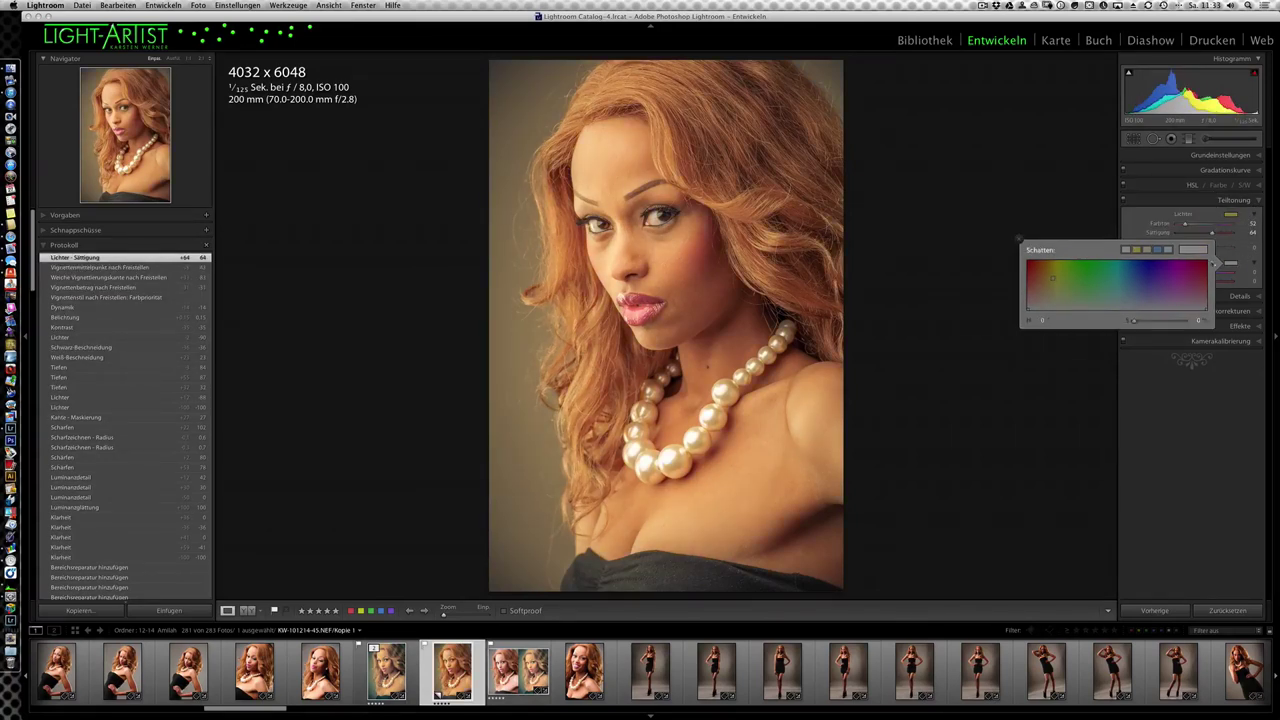
pyautogui.click(1163, 247)
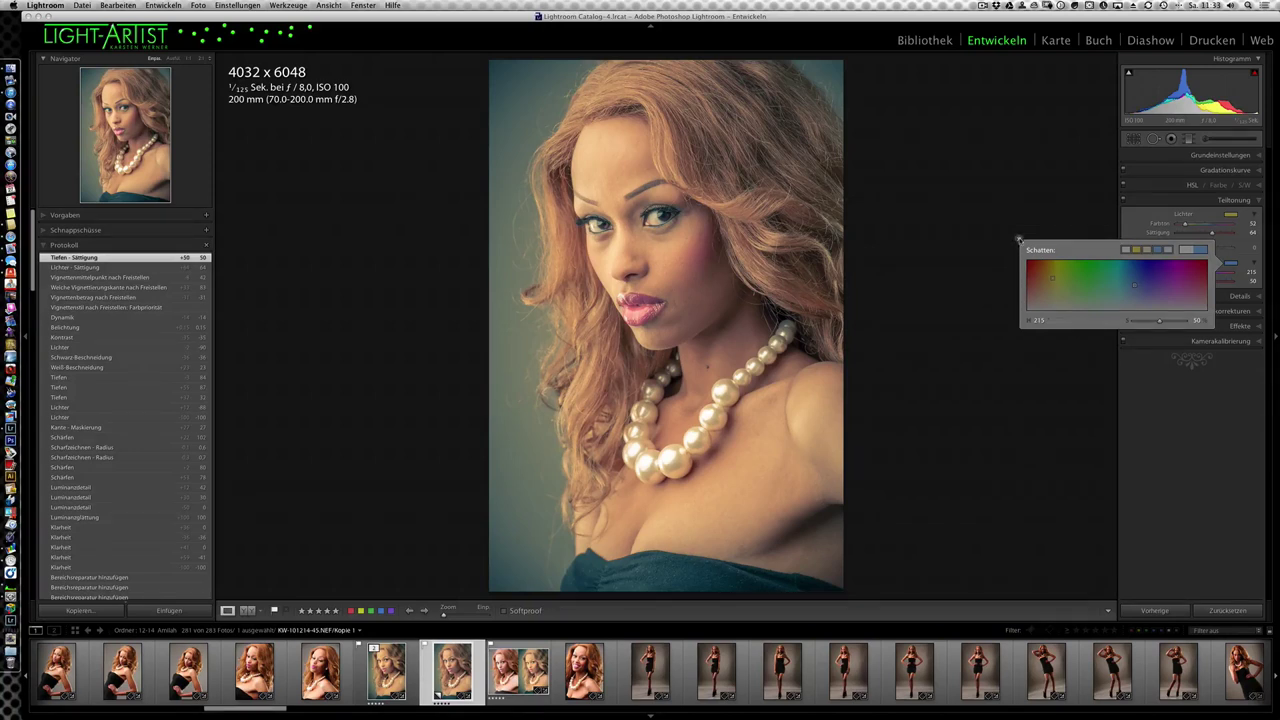
pyautogui.click(1012, 256)
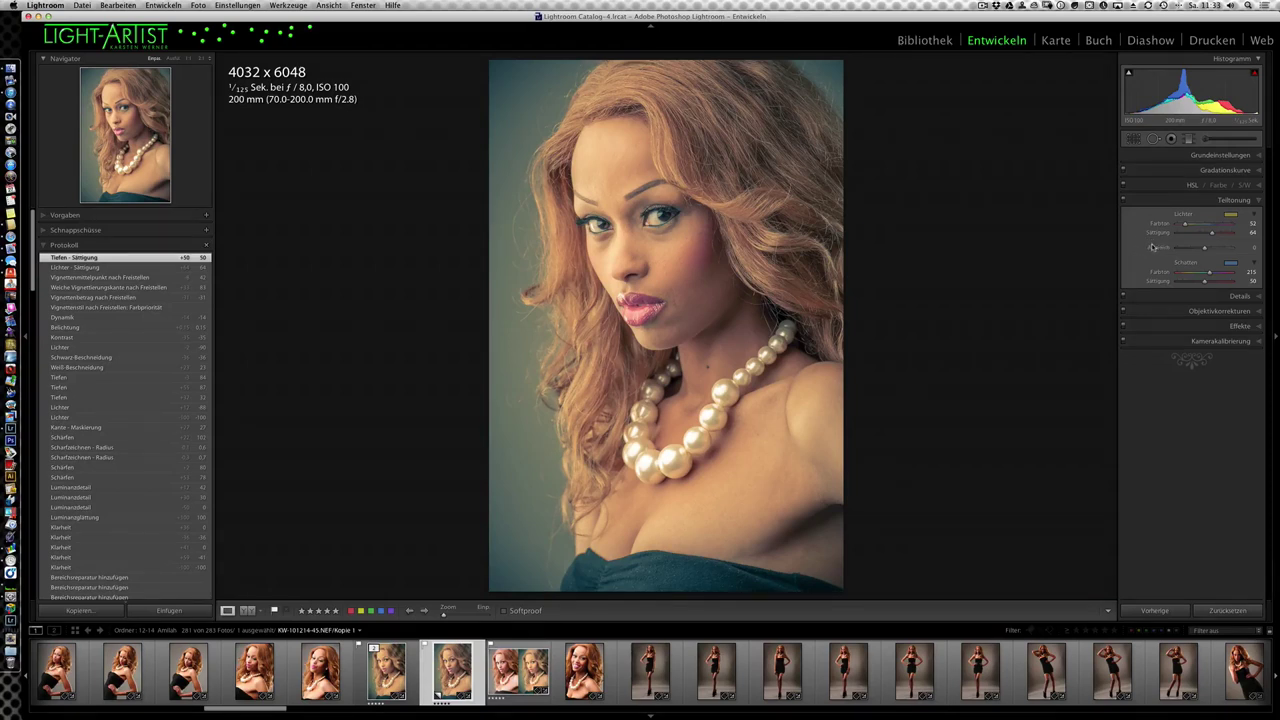
# Step: Set the white balance temperature to 5999 and tint to -21, and activate the Adjustment Brush for a new mask
pyautogui.click(1257, 157)
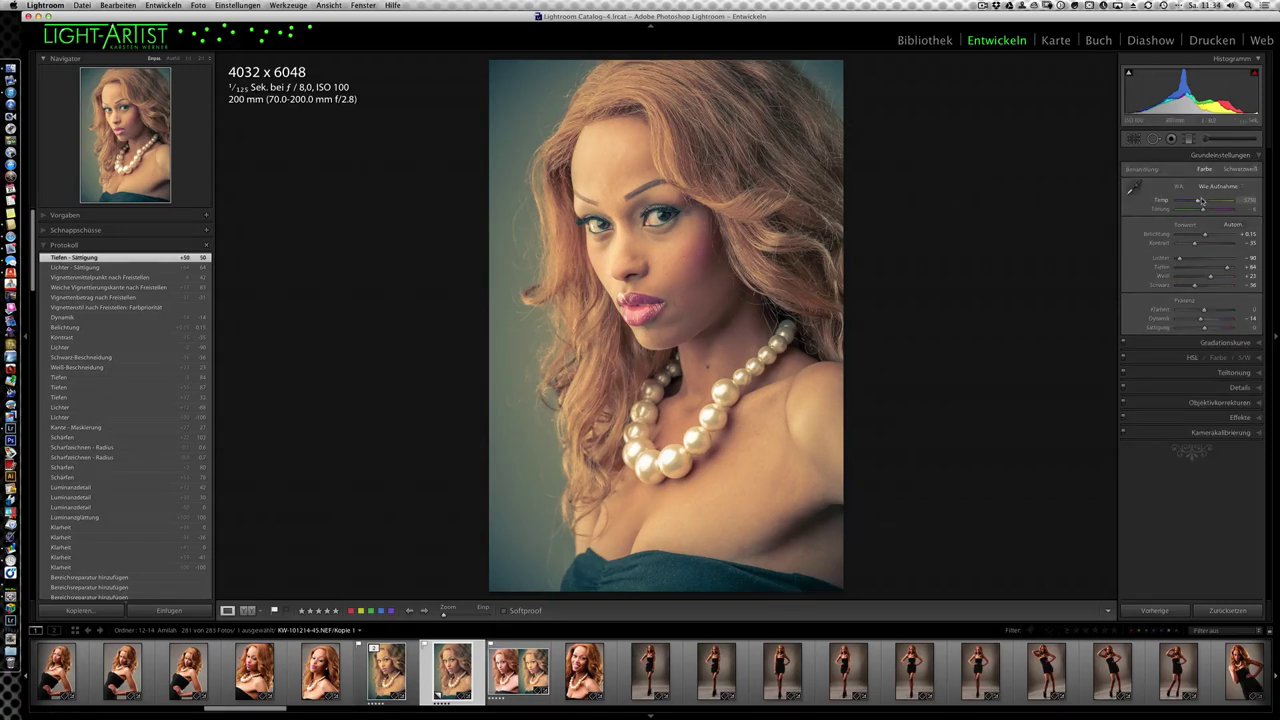
pyautogui.moveTo(1199, 202); pyautogui.dragTo(1198, 202)
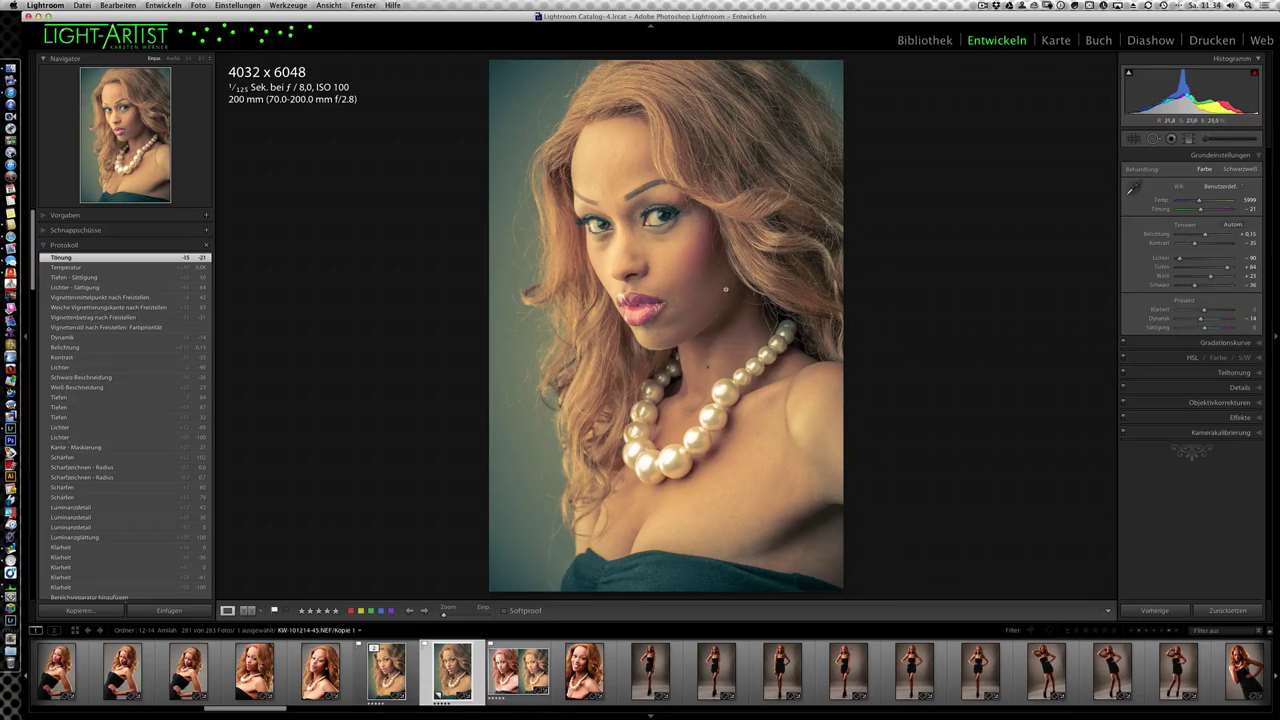
pyautogui.click(1208, 139)
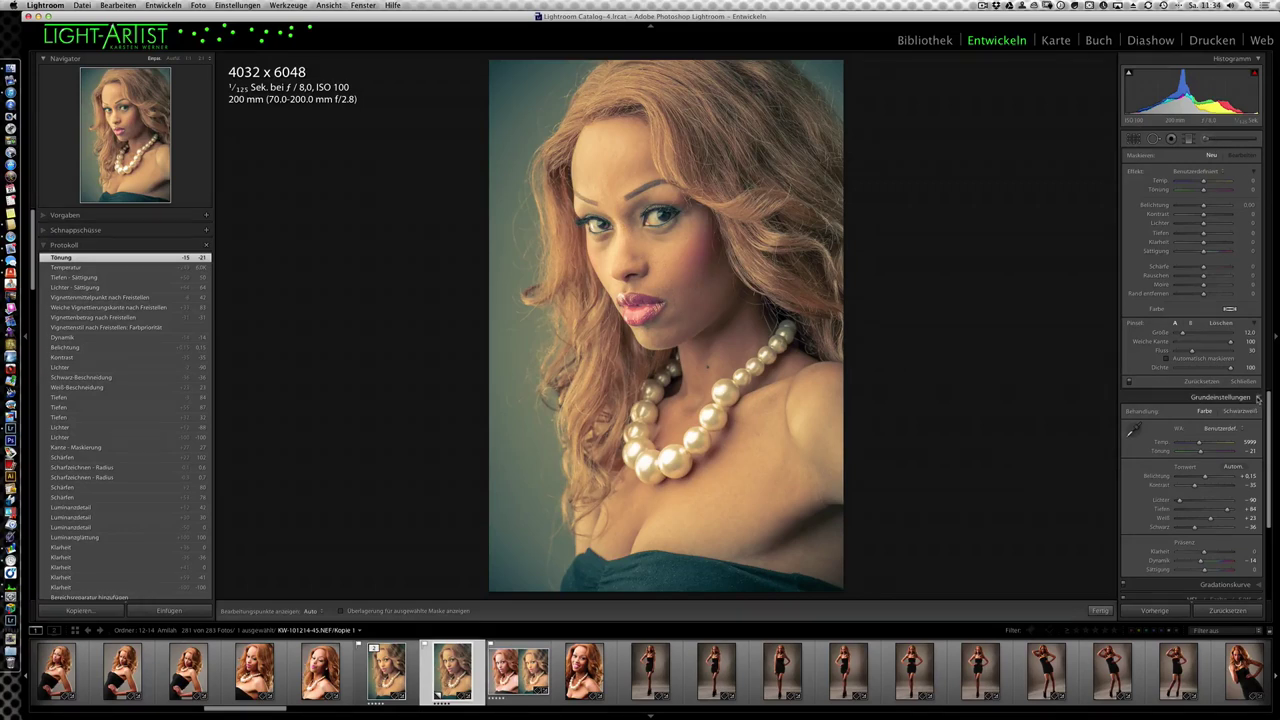
pyautogui.click(1256, 397)
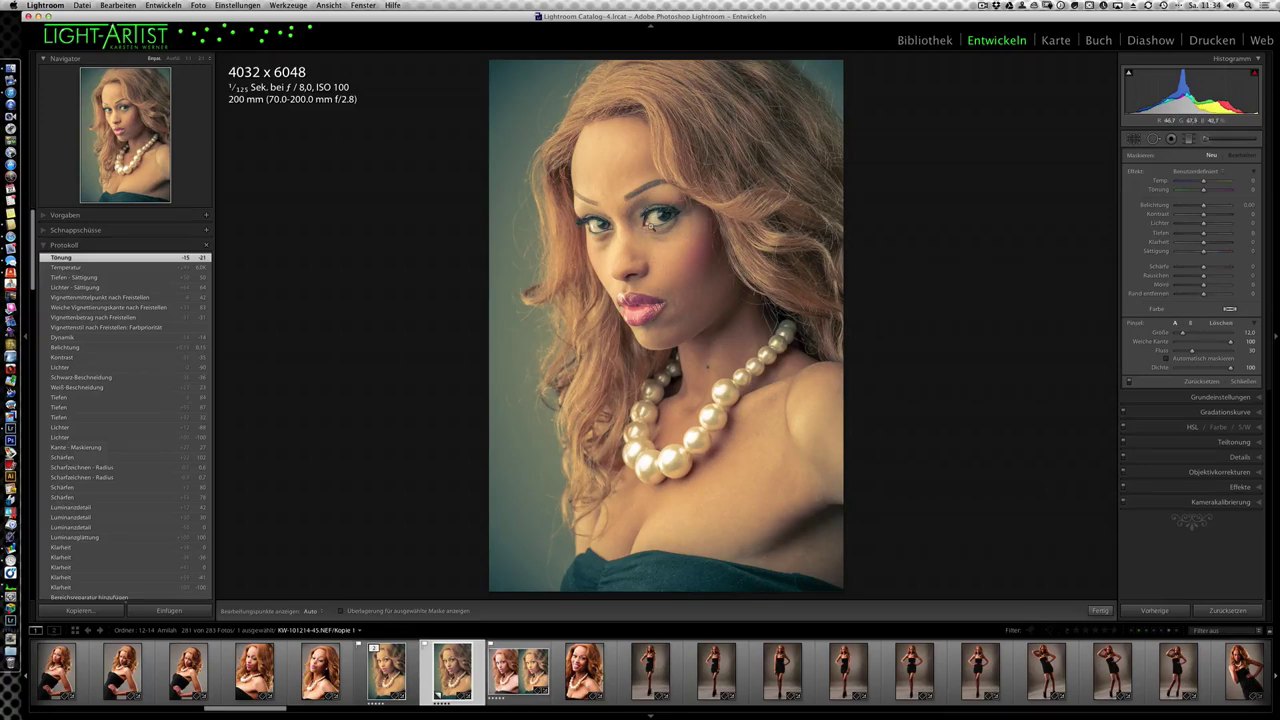
# Step: Examine the eyes, facial skin, lips and hair at 1:1 for areas needing local adjustments
pyautogui.press('z')
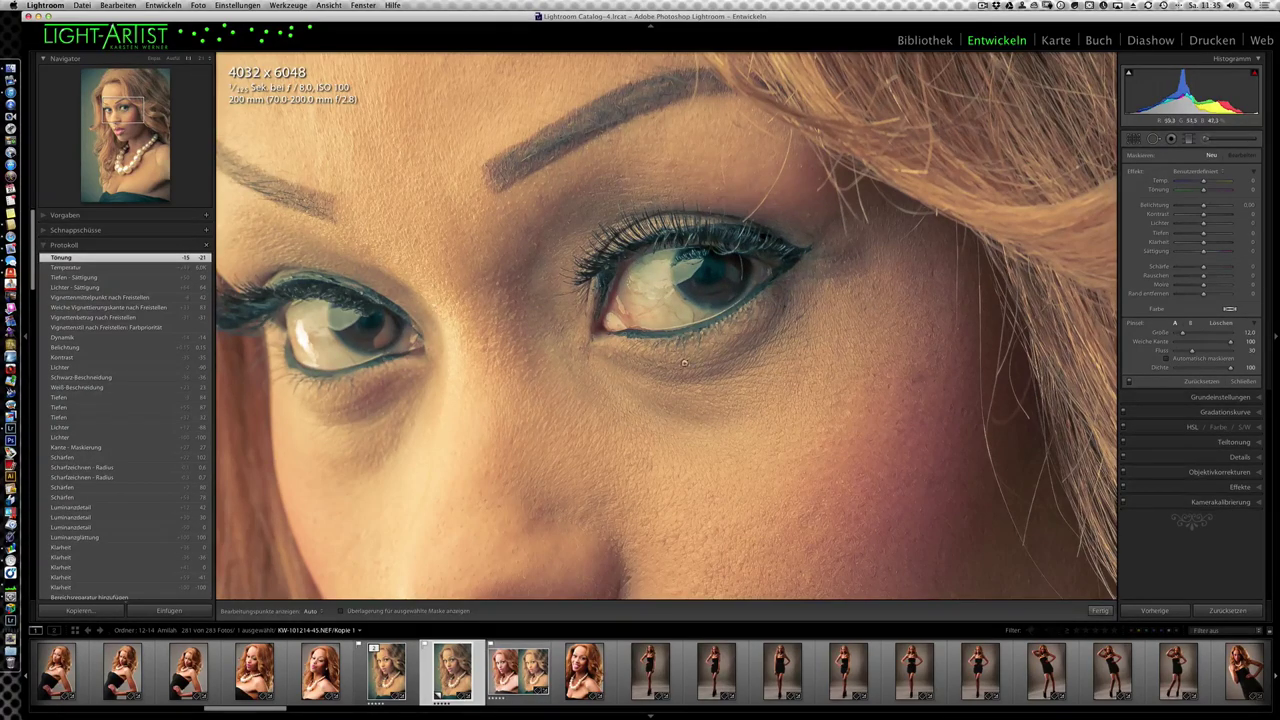
pyautogui.scroll(-5, 750, 395)
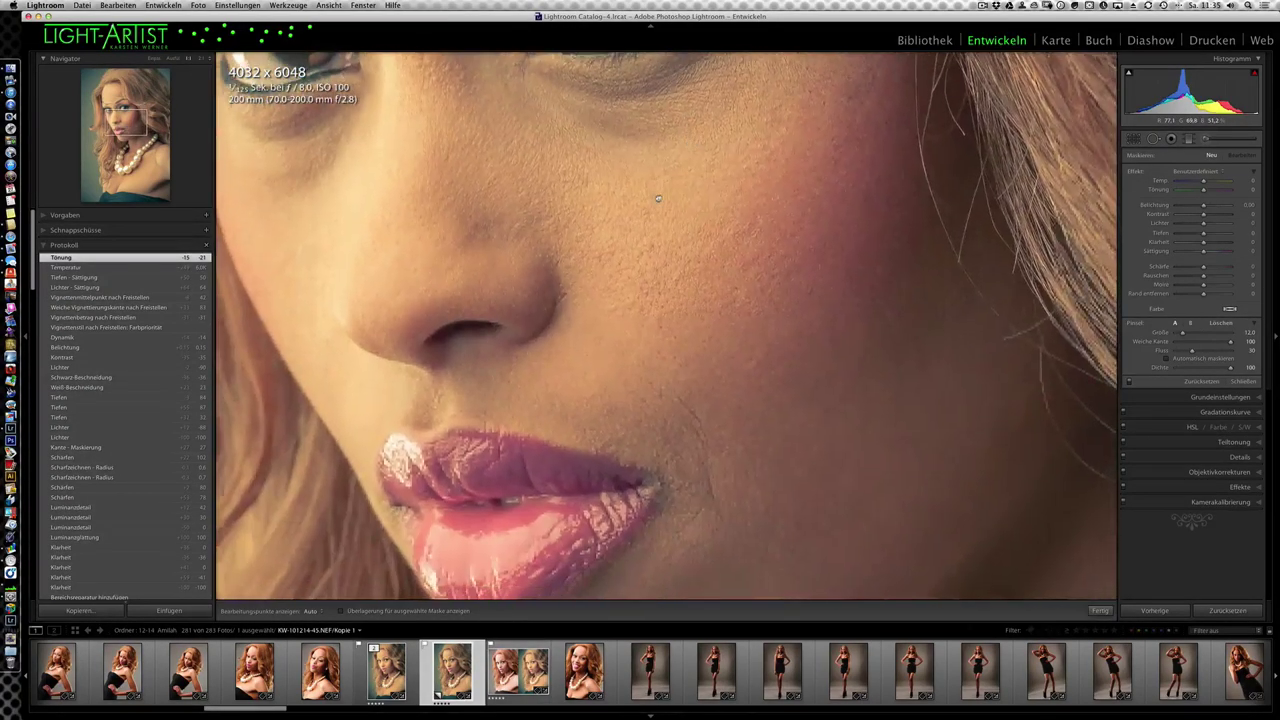
pyautogui.scroll(5, 704, 305)
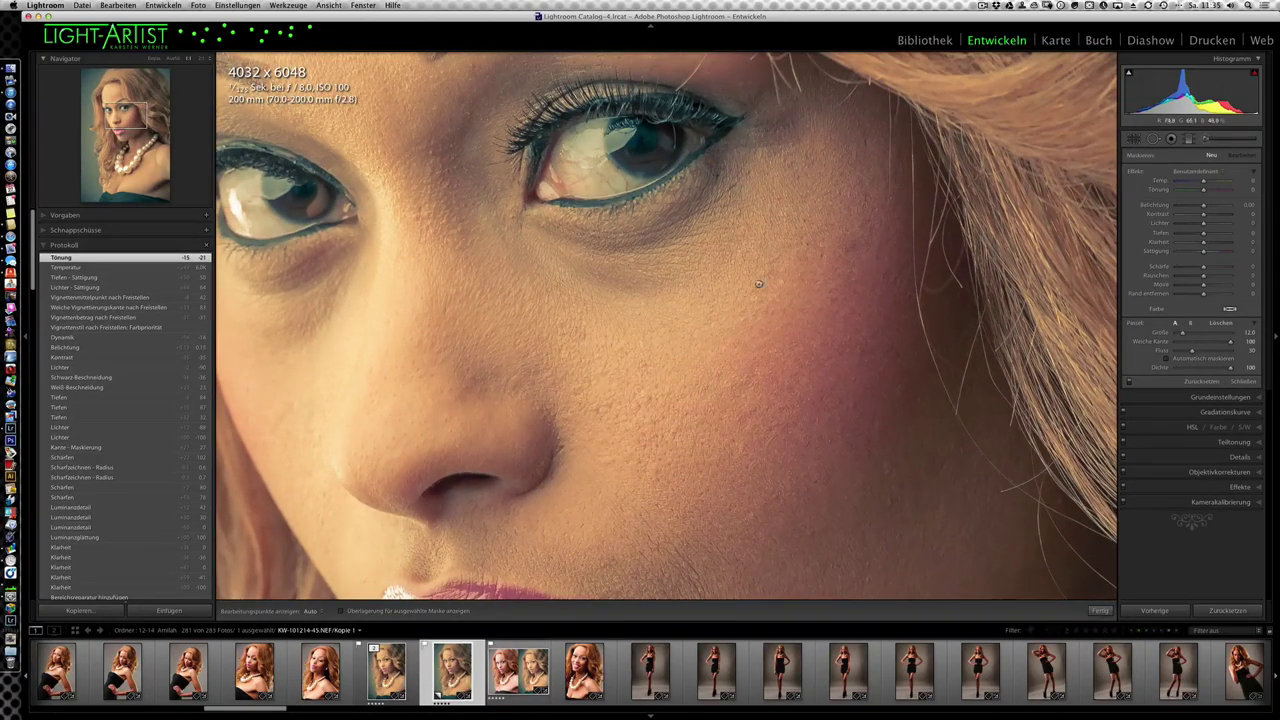
pyautogui.scroll(3, 769, 262)
pyautogui.scroll(2, 800, 420)
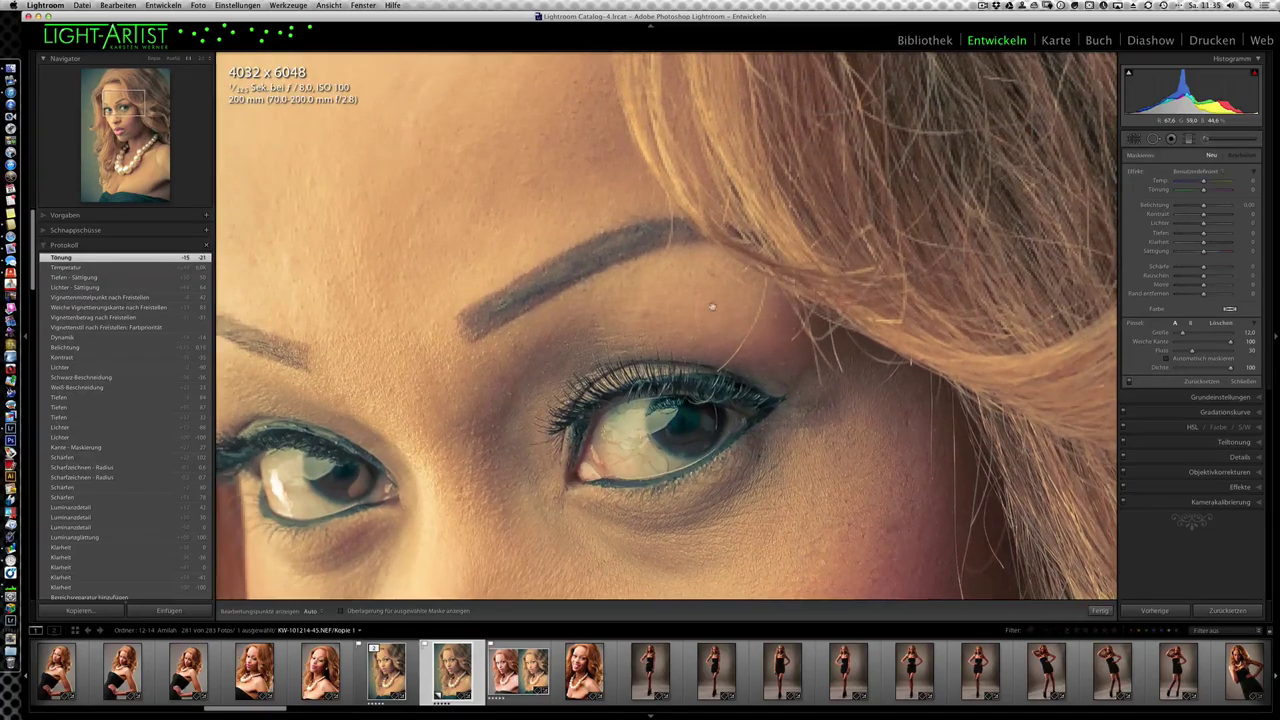
pyautogui.scroll(3, 698, 424)
pyautogui.scroll(-5, 700, 421)
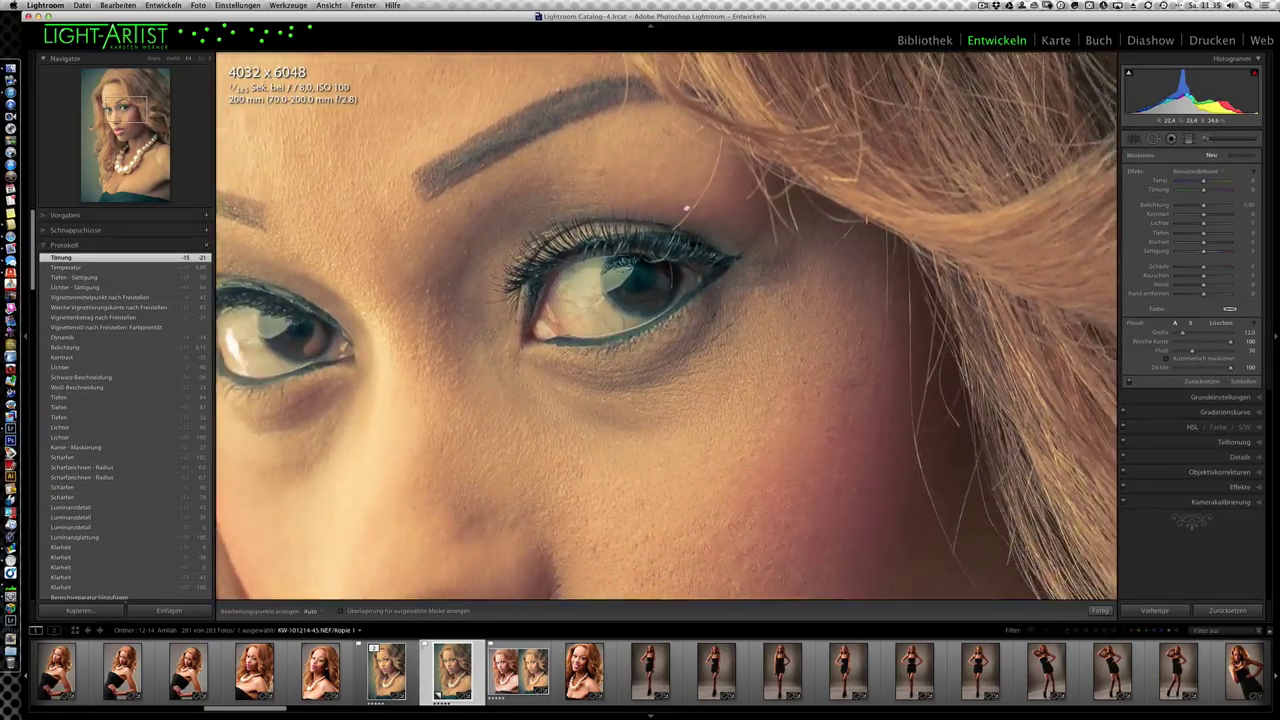
pyautogui.scroll(5, 737, 263)
pyautogui.scroll(3, 734, 332)
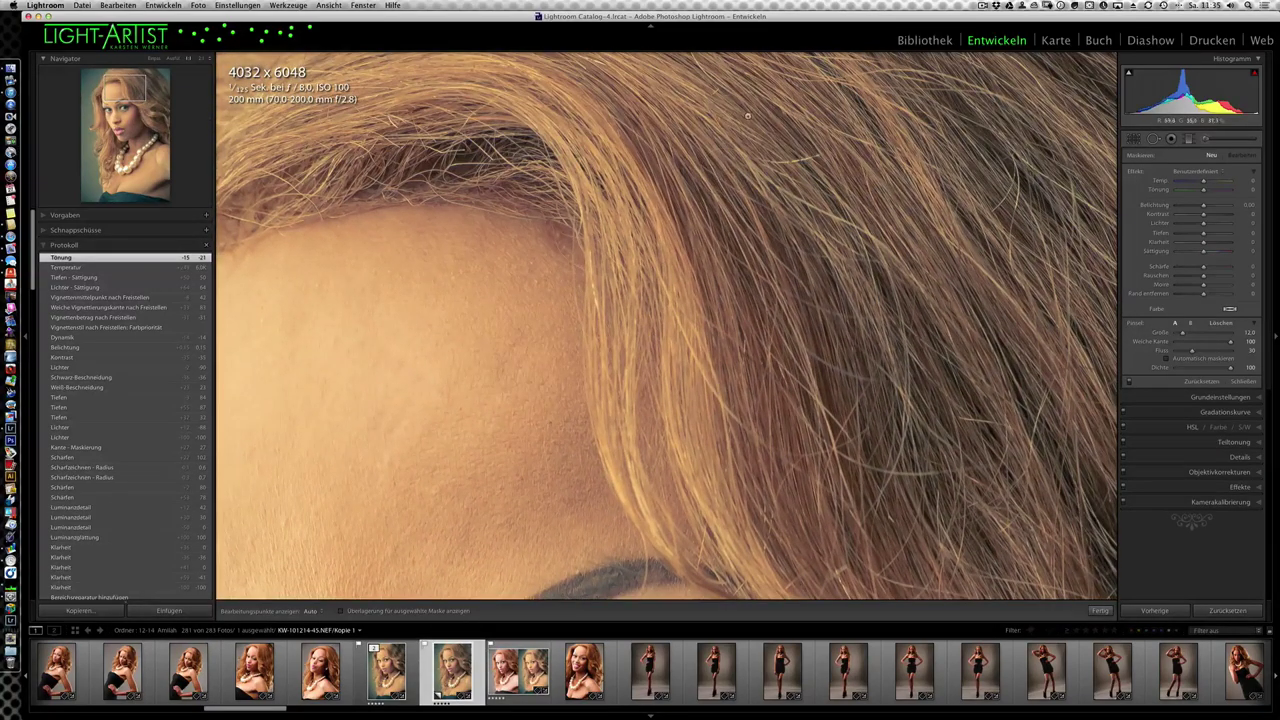
pyautogui.scroll(-6, 678, 415)
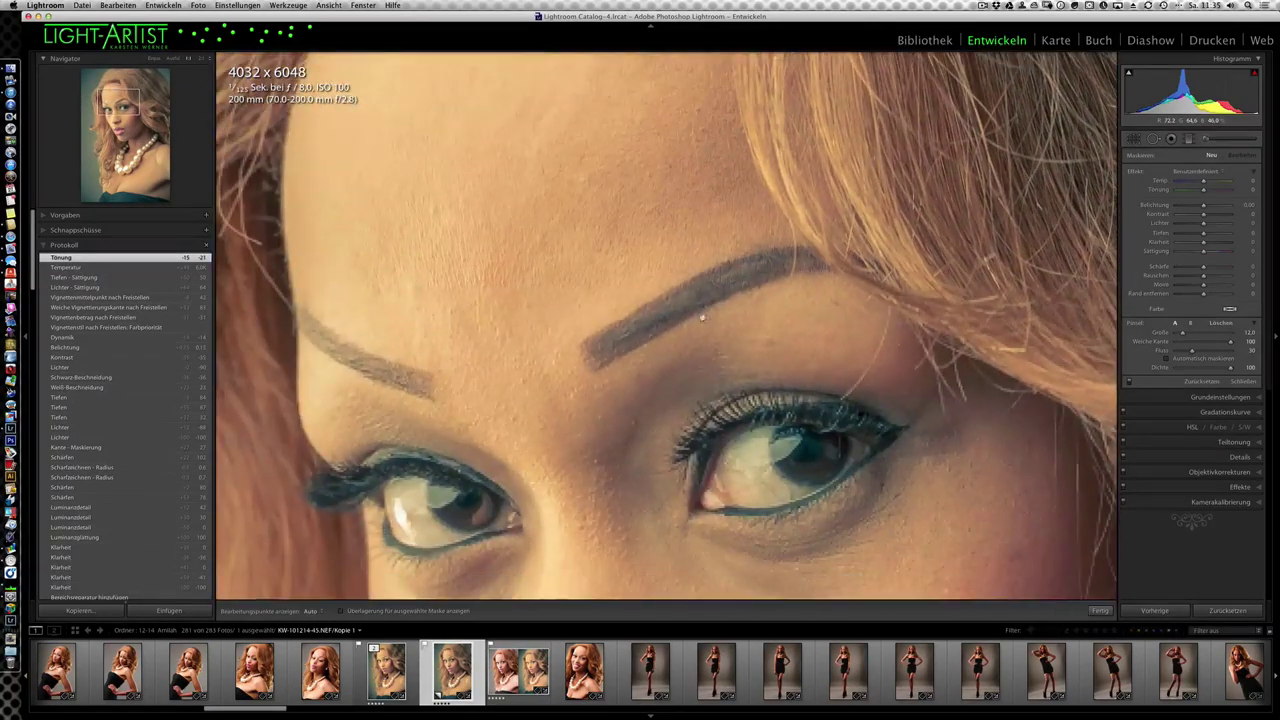
pyautogui.scroll(-2, 754, 212)
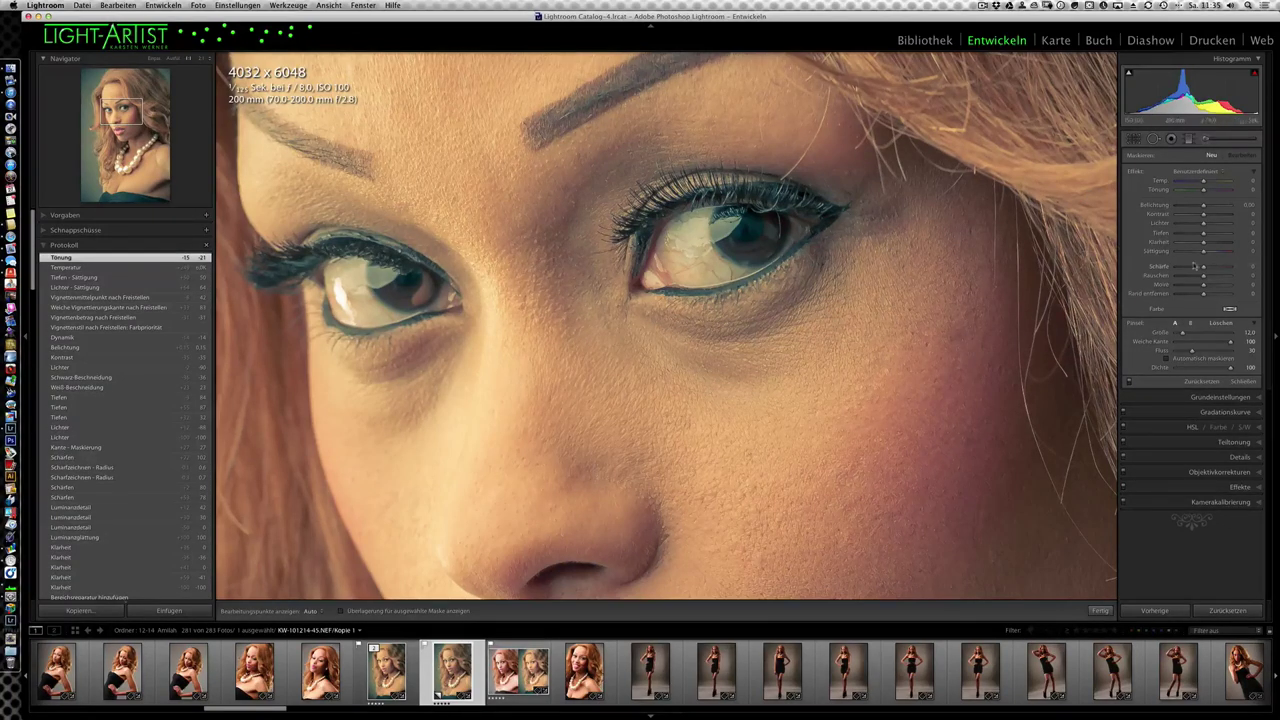
# Step: Paint both eyes and the lips with an Adjustment Brush mask using clarity 21, sharpness 70 and flow 100
pyautogui.moveTo(1204, 268)
pyautogui.mouseDown()
pyautogui.moveTo(1223, 268)
pyautogui.moveTo(1209, 243)
pyautogui.mouseUp()
pyautogui.press('h')
pyautogui.click(690, 250)
pyautogui.moveTo(1192, 350); pyautogui.dragTo(1232, 351)
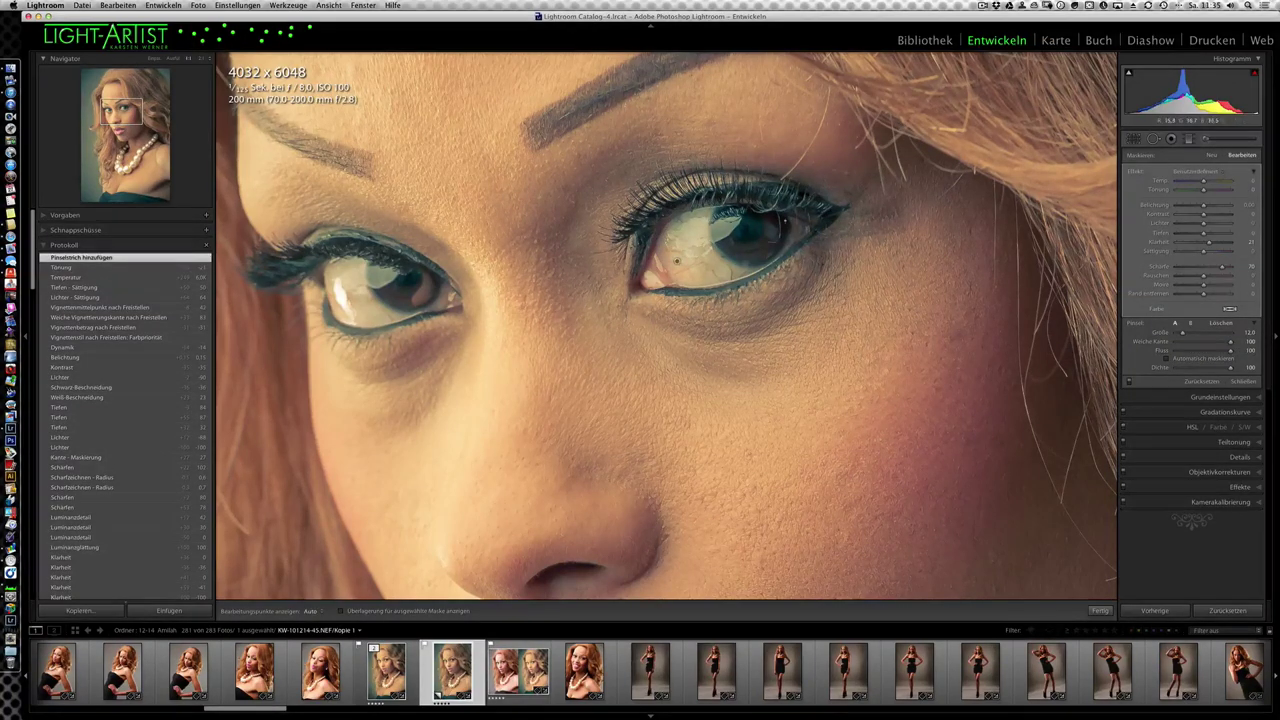
pyautogui.press('h')
pyautogui.click(677, 261)
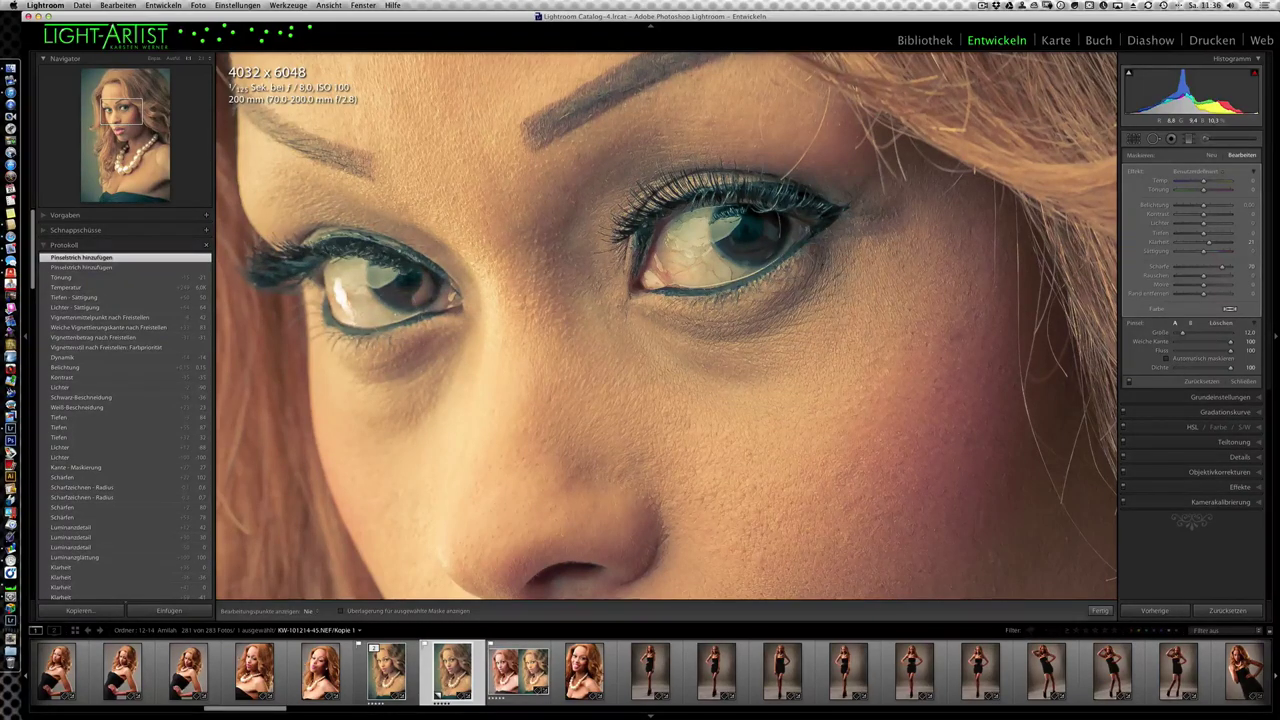
pyautogui.click(751, 213)
pyautogui.moveTo(744, 484); pyautogui.dragTo(744, 167)
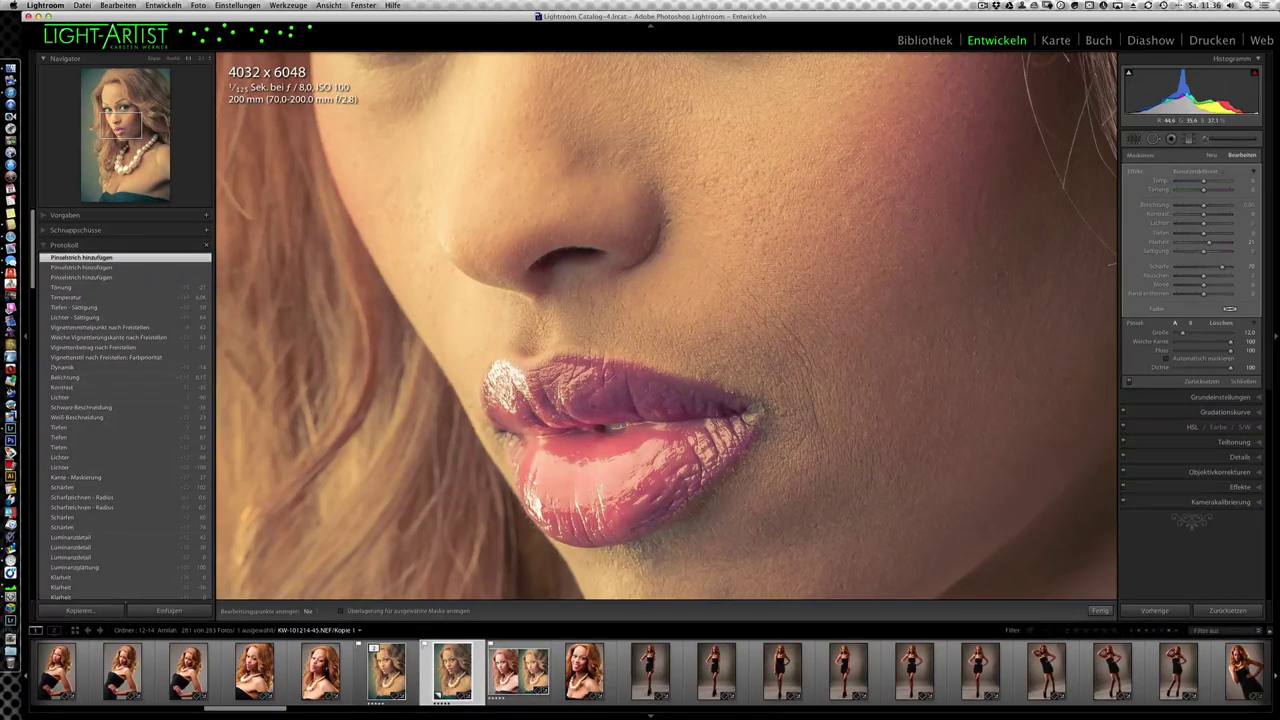
pyautogui.press('h')
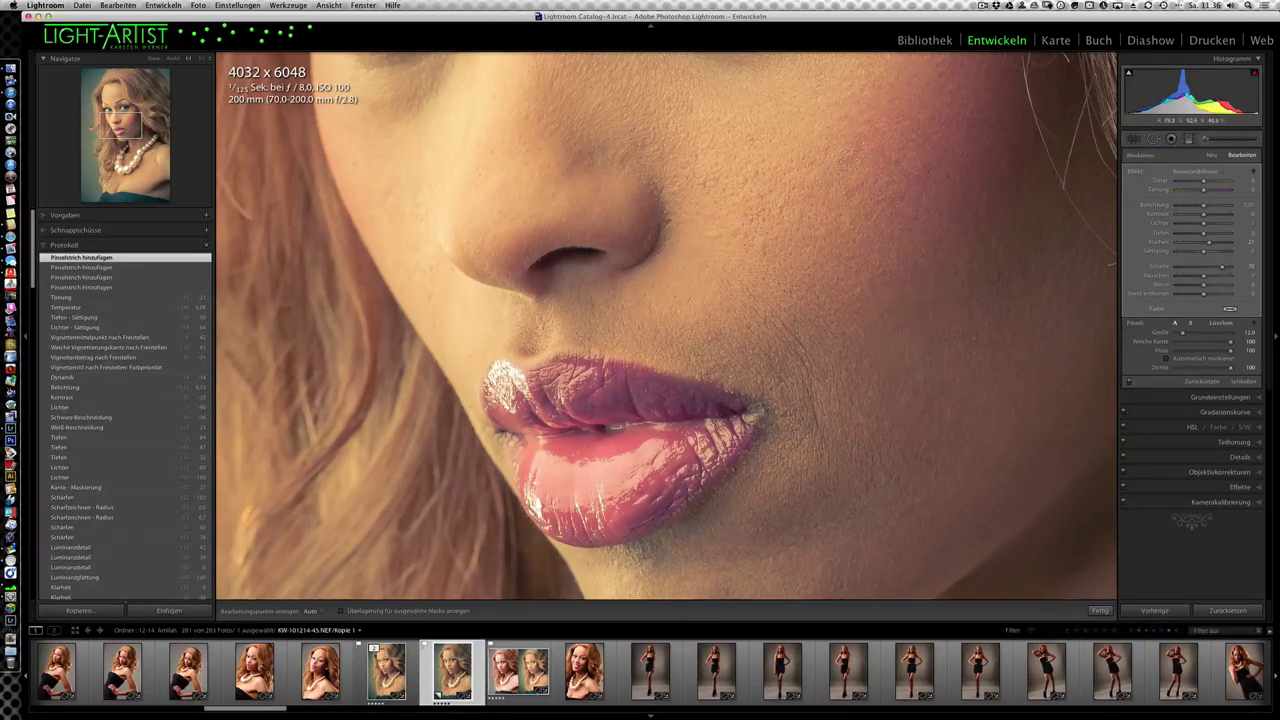
# Step: Inspect the cheek skin and check the painted eye area with the mask overlay
pyautogui.scroll(10, 780, 180)
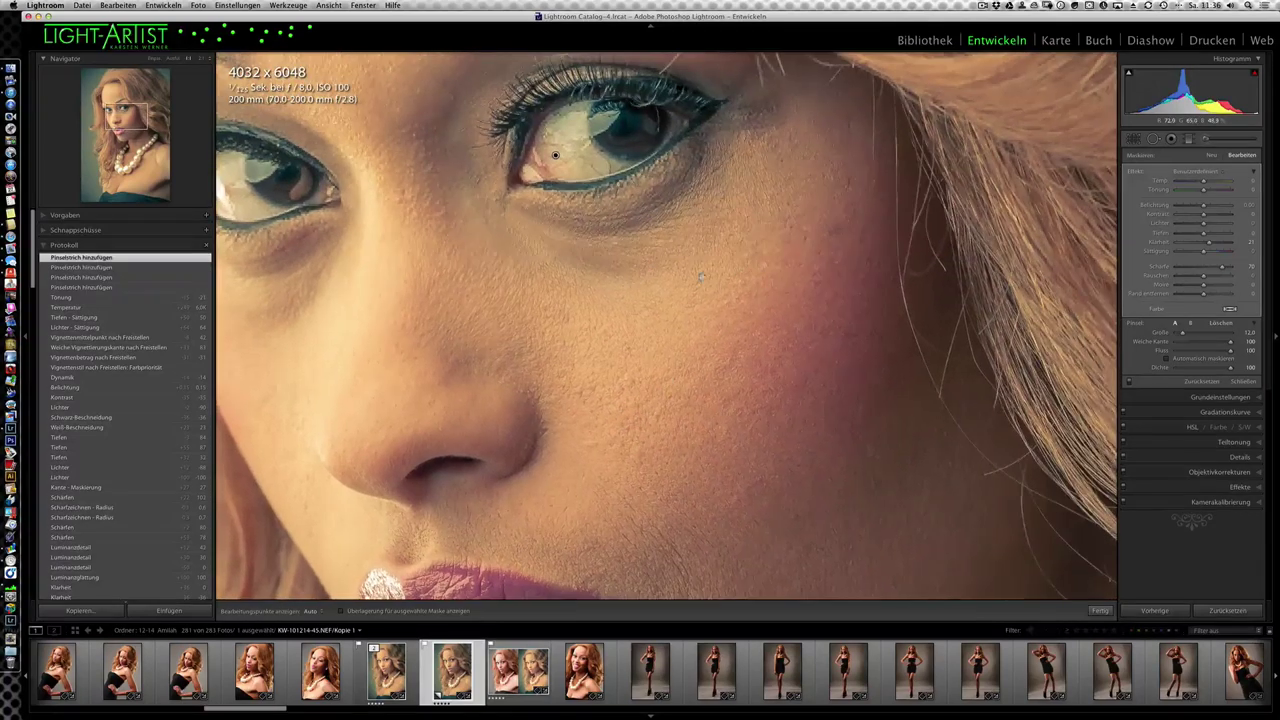
pyautogui.moveTo(712, 280); pyautogui.dragTo(663, 268)
pyautogui.moveTo(856, 315); pyautogui.dragTo(913, 326)
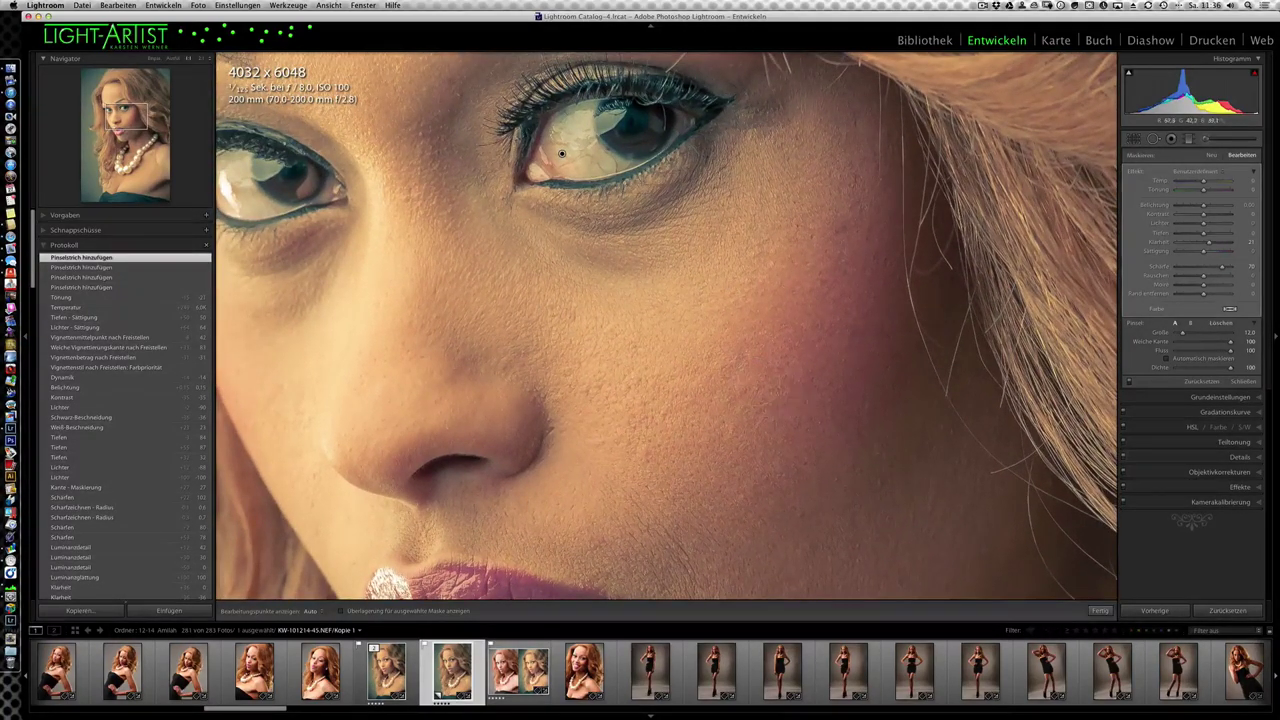
pyautogui.scroll(-5, 768, 398)
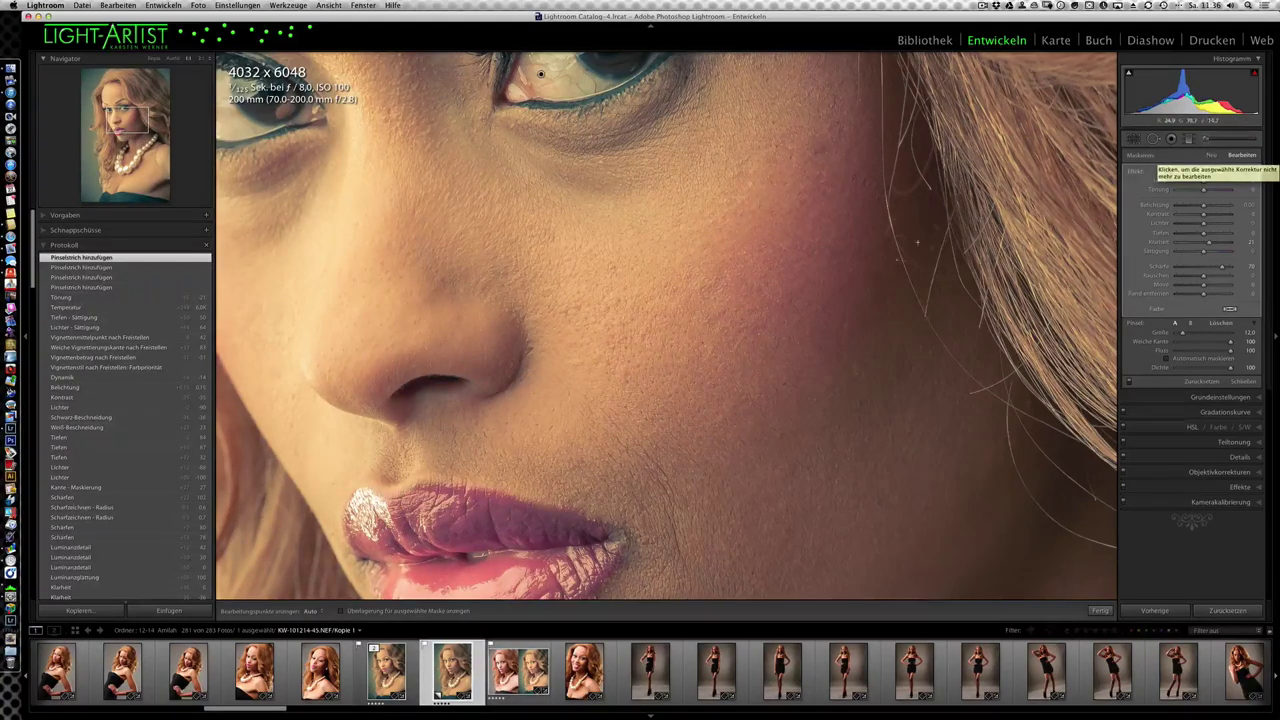
pyautogui.moveTo(729, 268); pyautogui.dragTo(750, 394)
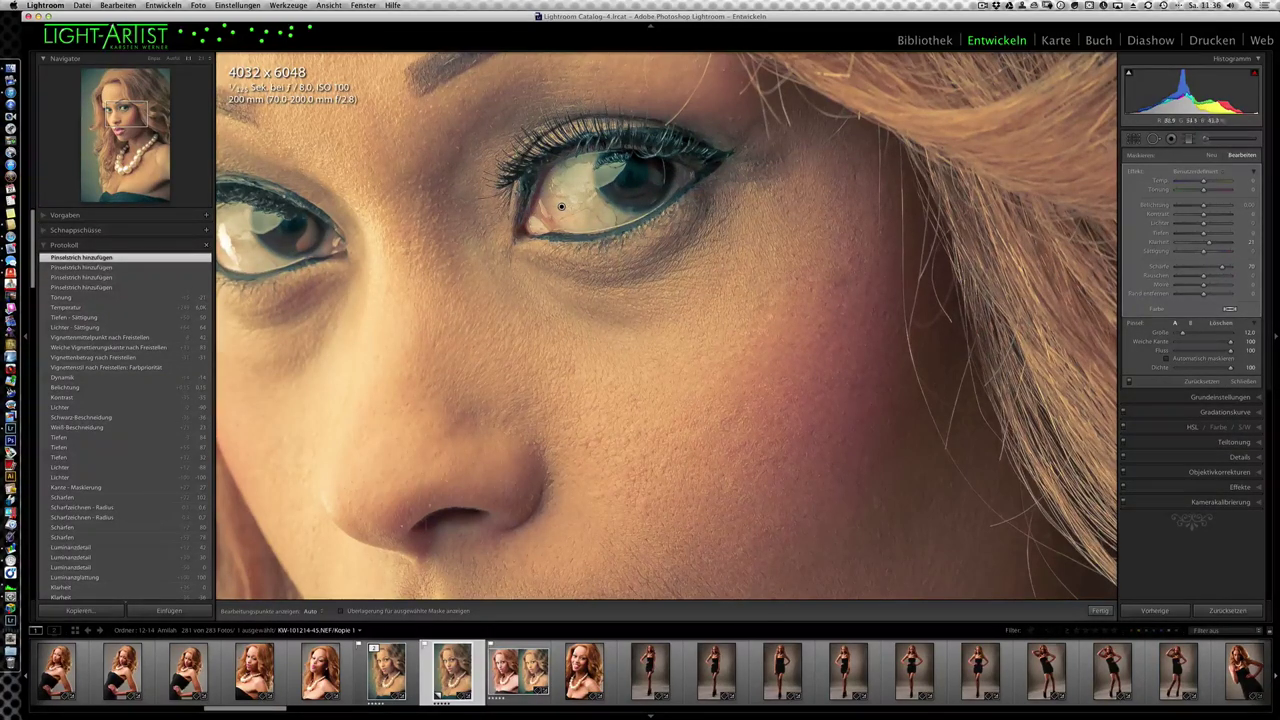
pyautogui.click(341, 611)
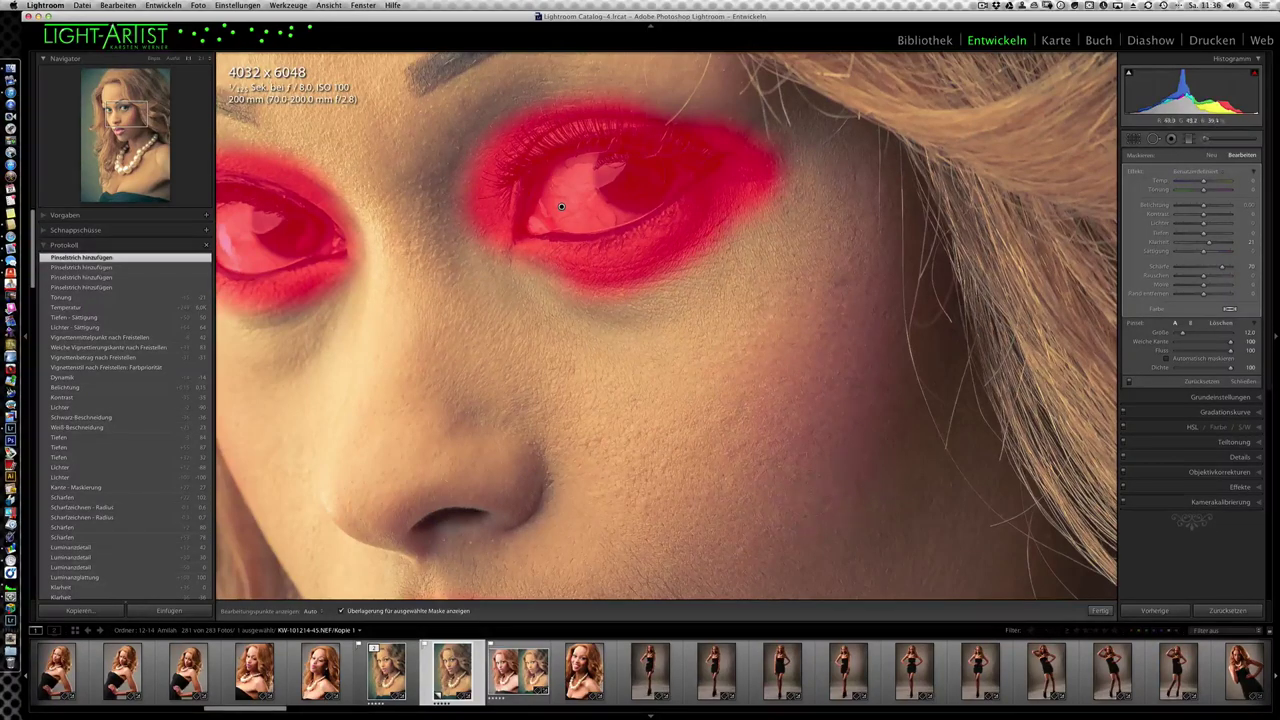
pyautogui.press('o')
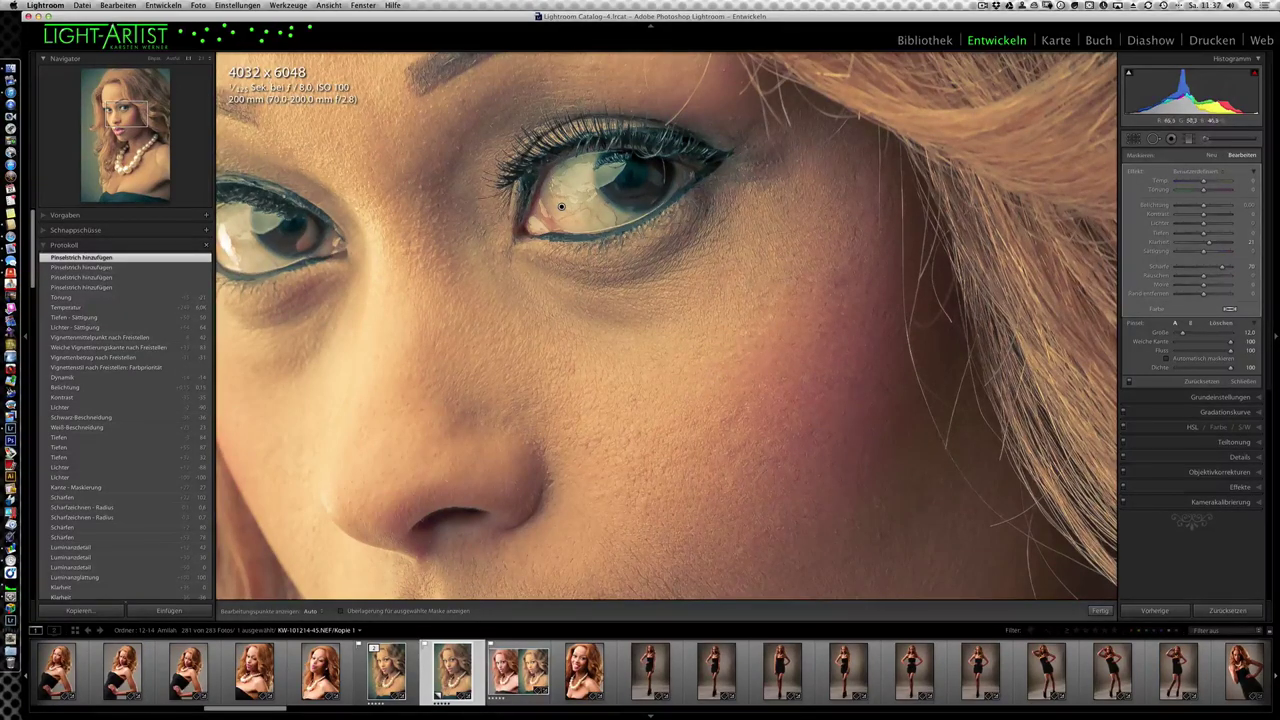
# Step: Start a new brush mask on the cheek below the eye and reset all its effect values
pyautogui.click(1211, 156)
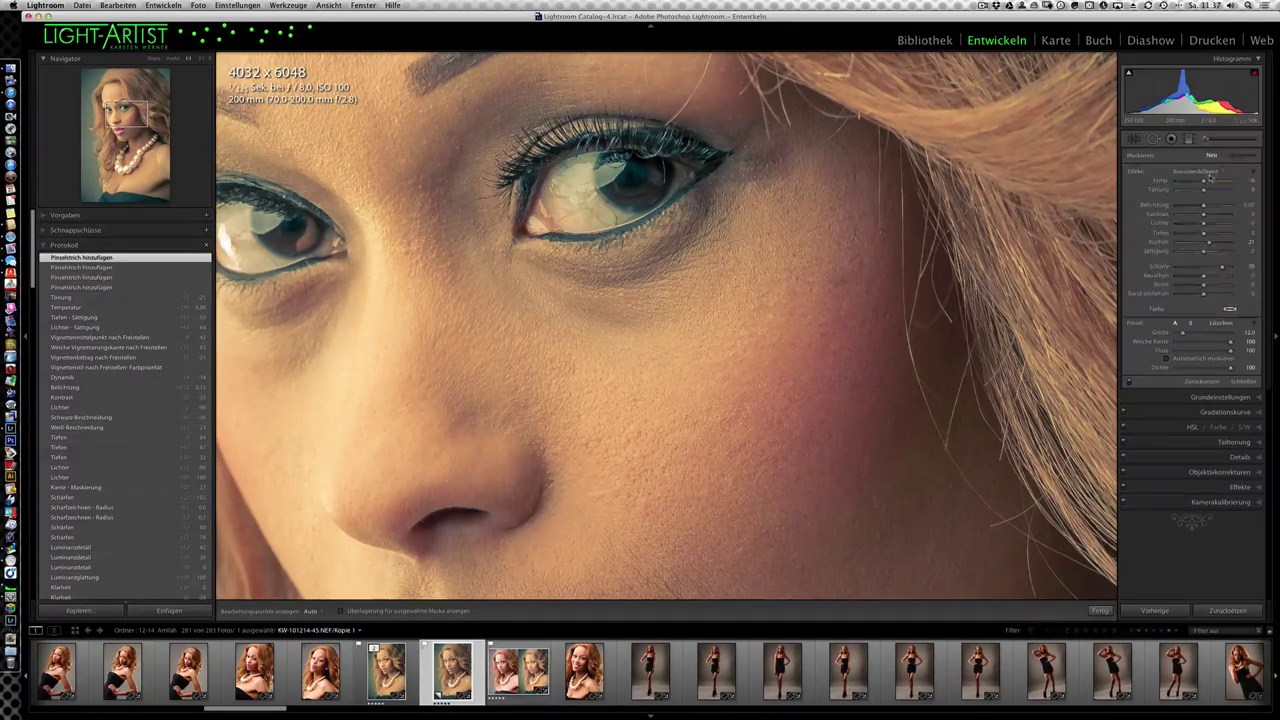
pyautogui.click(693, 352)
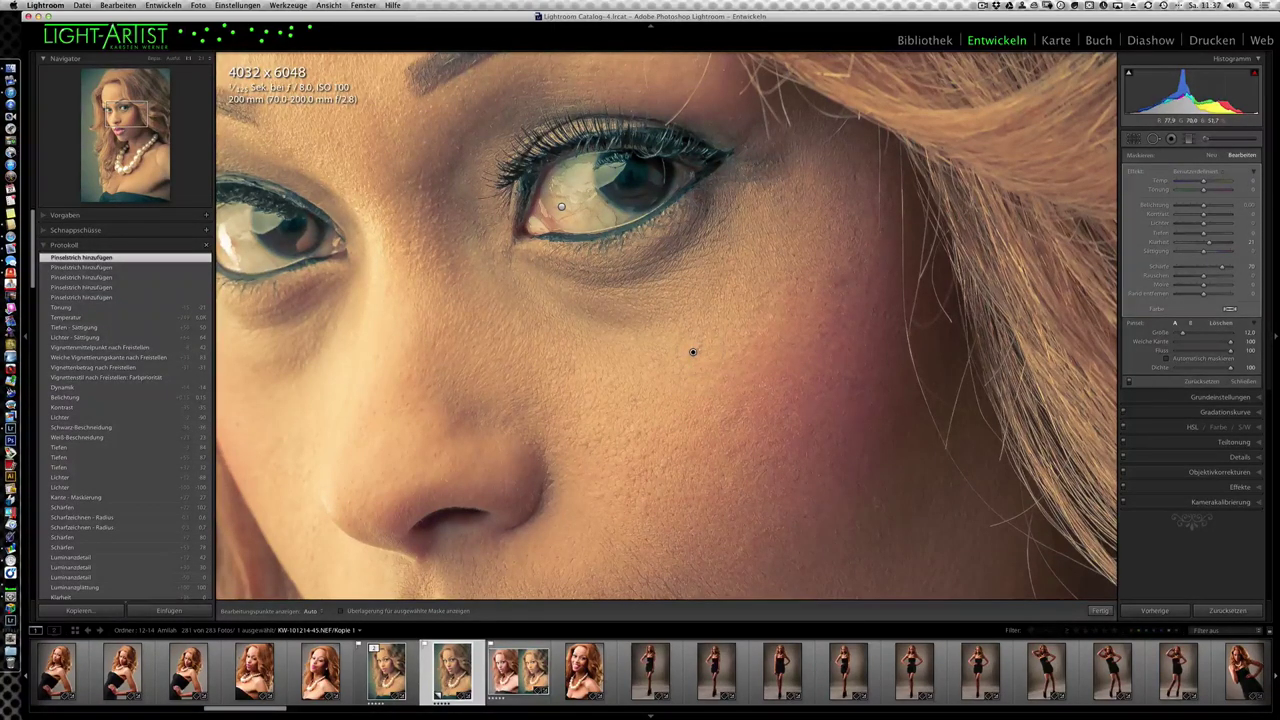
pyautogui.doubleClick(1134, 172)
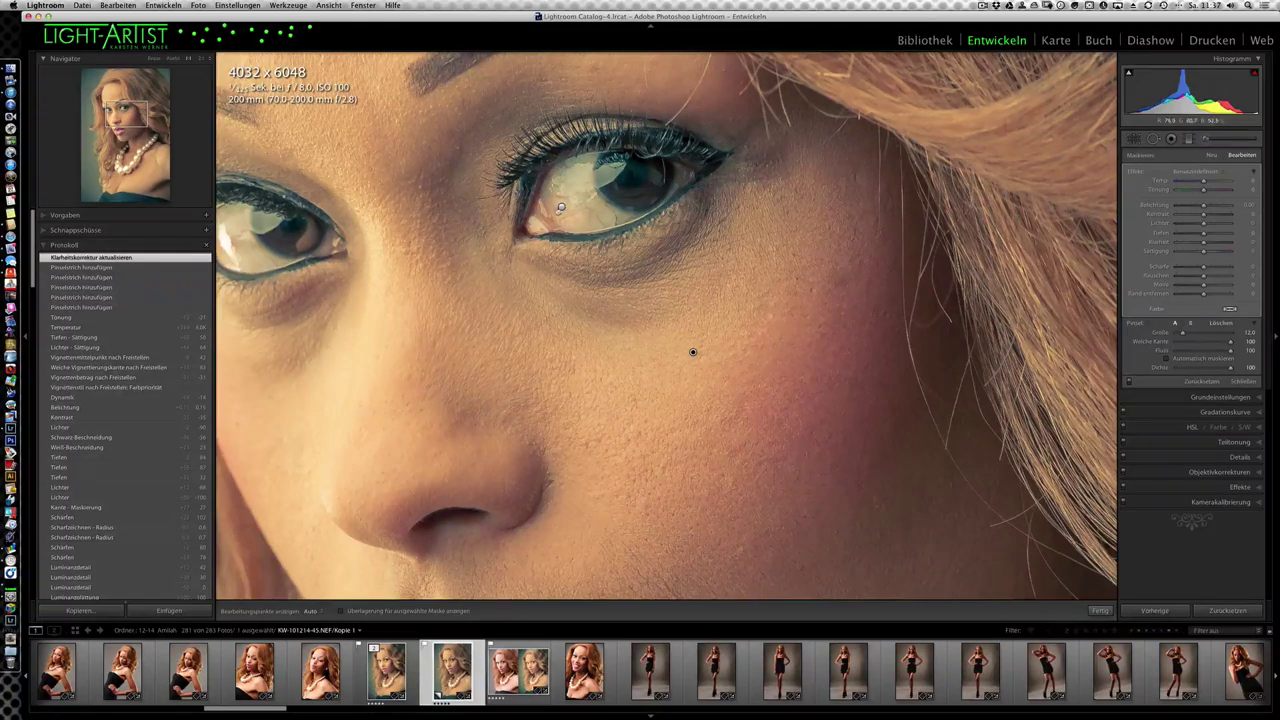
# Step: Reselect the eye mask, try its sharpness at -100, and set it to 84
pyautogui.click(561, 207)
pyautogui.moveTo(1222, 268); pyautogui.dragTo(1160, 268)
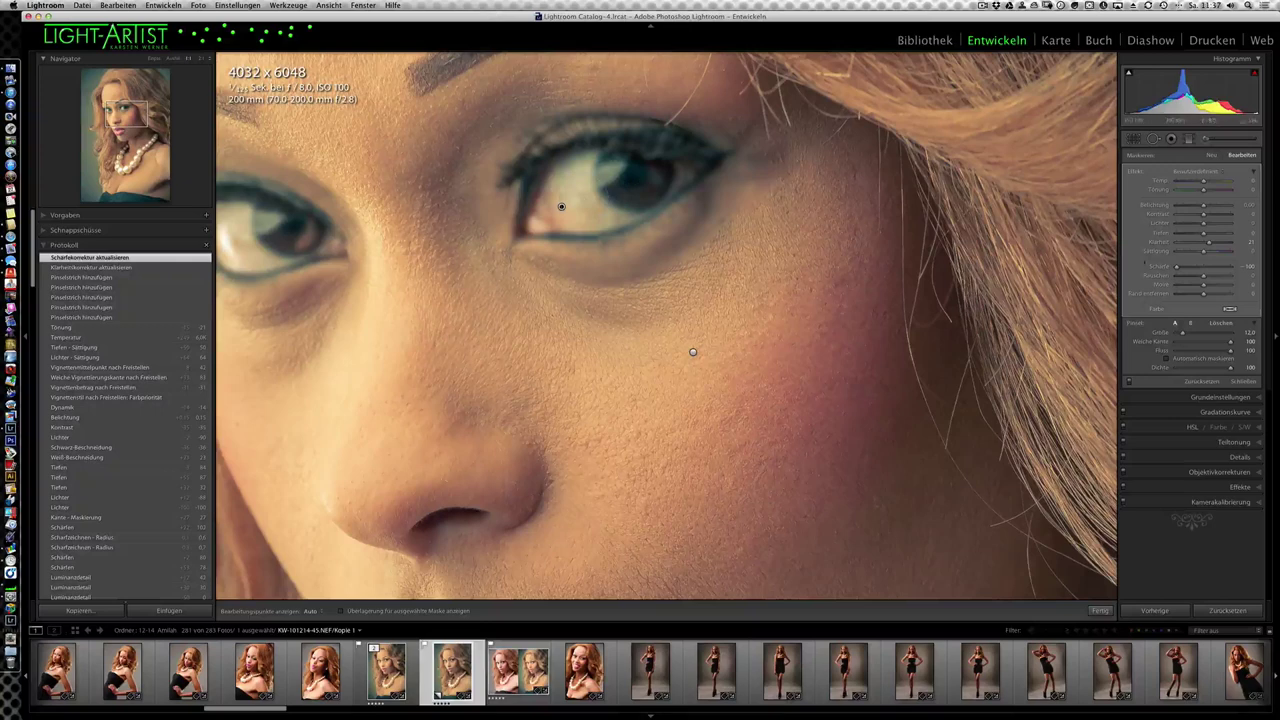
pyautogui.moveTo(1177, 268); pyautogui.dragTo(1226, 266)
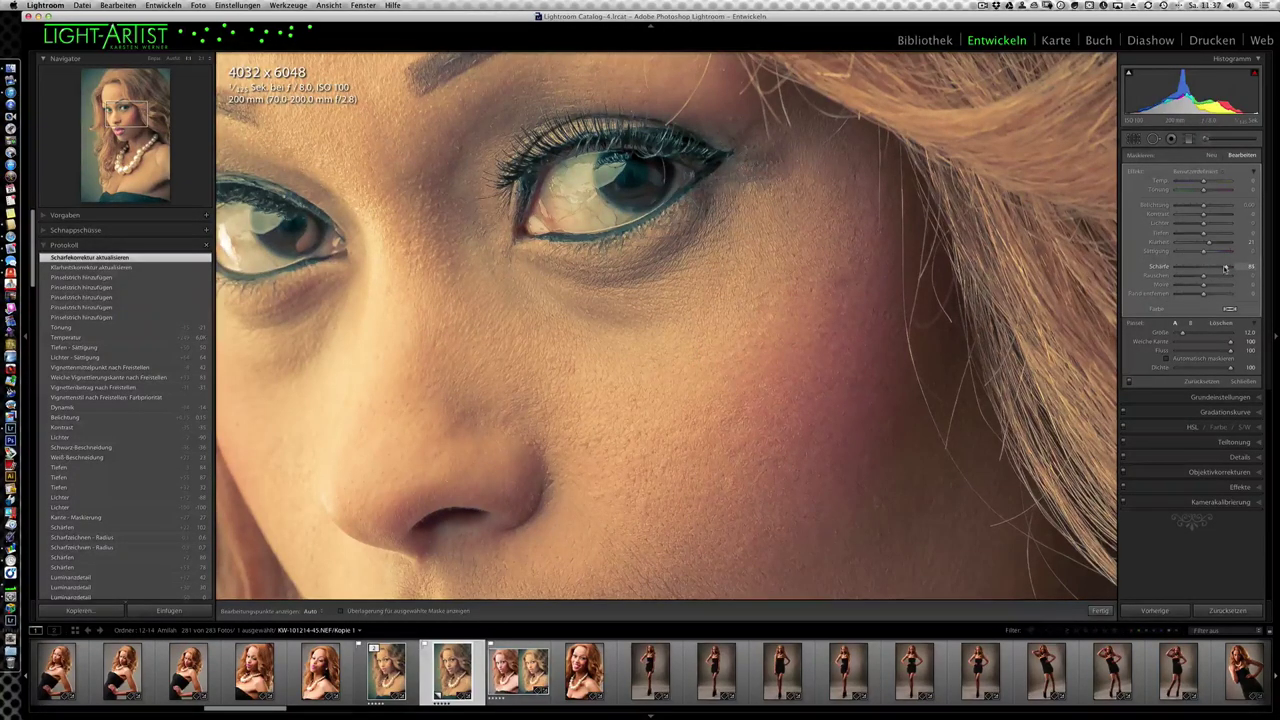
# Step: Reselect the cheek mask, set its clarity to -66, and paint over the cheek skin with a larger brush
pyautogui.click(693, 352)
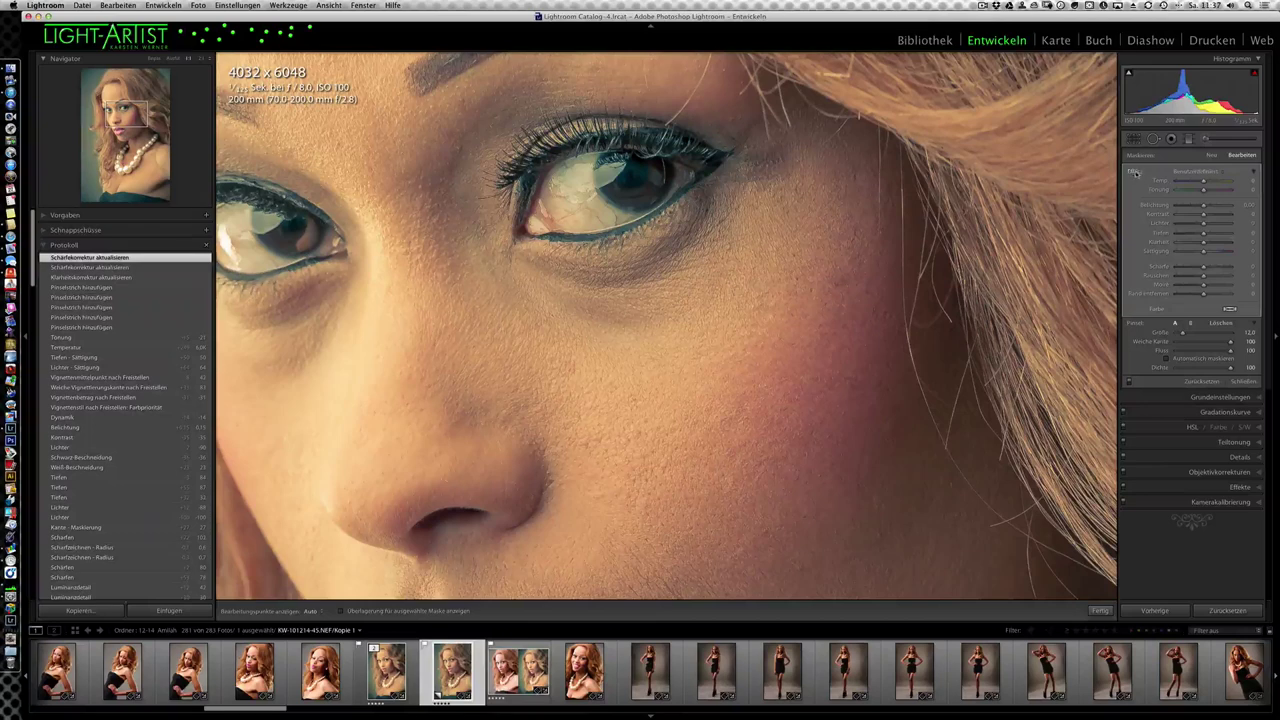
pyautogui.press('alt')
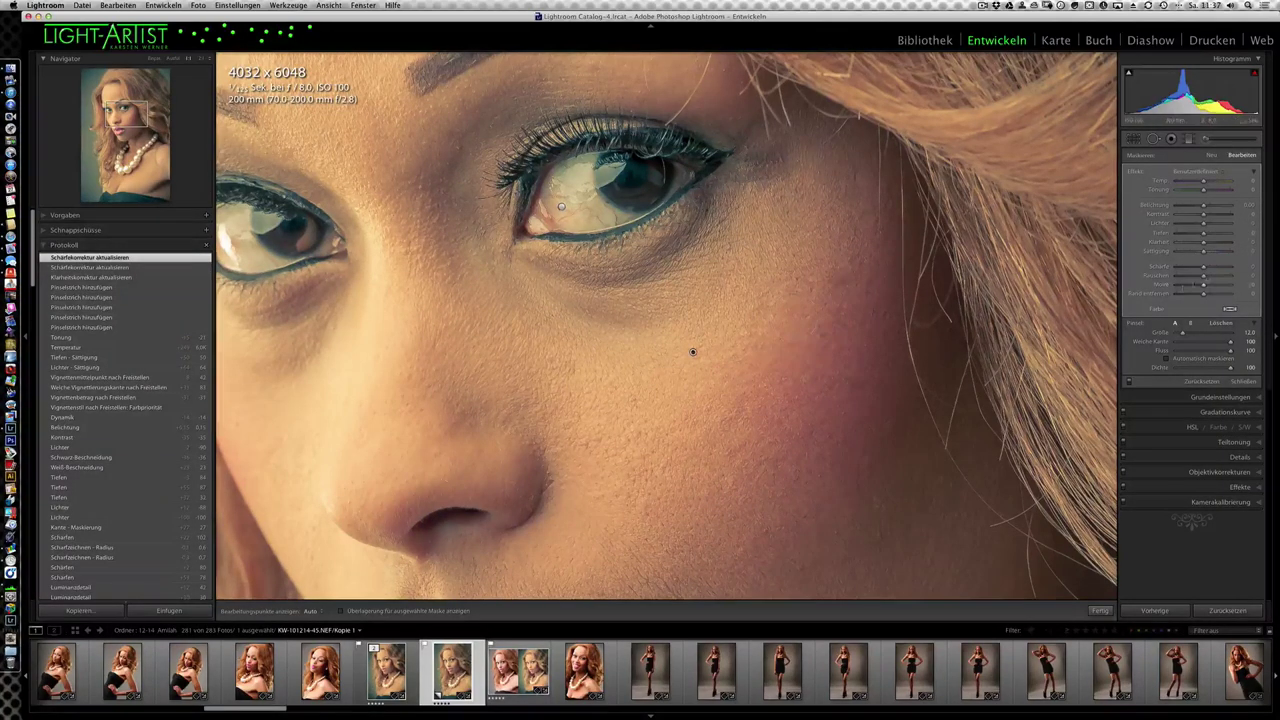
pyautogui.moveTo(1202, 243); pyautogui.dragTo(1185, 243)
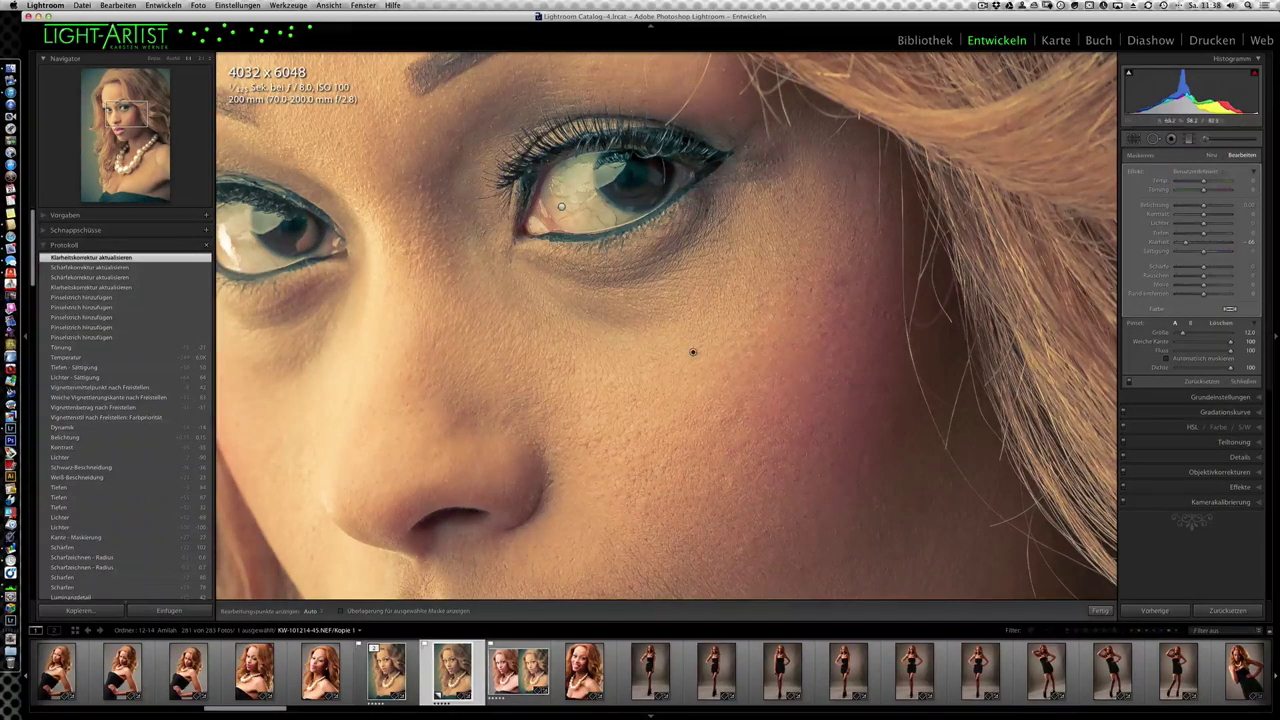
pyautogui.moveTo(1188, 335); pyautogui.dragTo(1193, 335)
pyautogui.press('h')
pyautogui.moveTo(782, 316); pyautogui.dragTo(827, 402)
# Step: Extend the skin-softening mask over the forehead and the skin around the eyes
pyautogui.scroll(10, 827, 402)
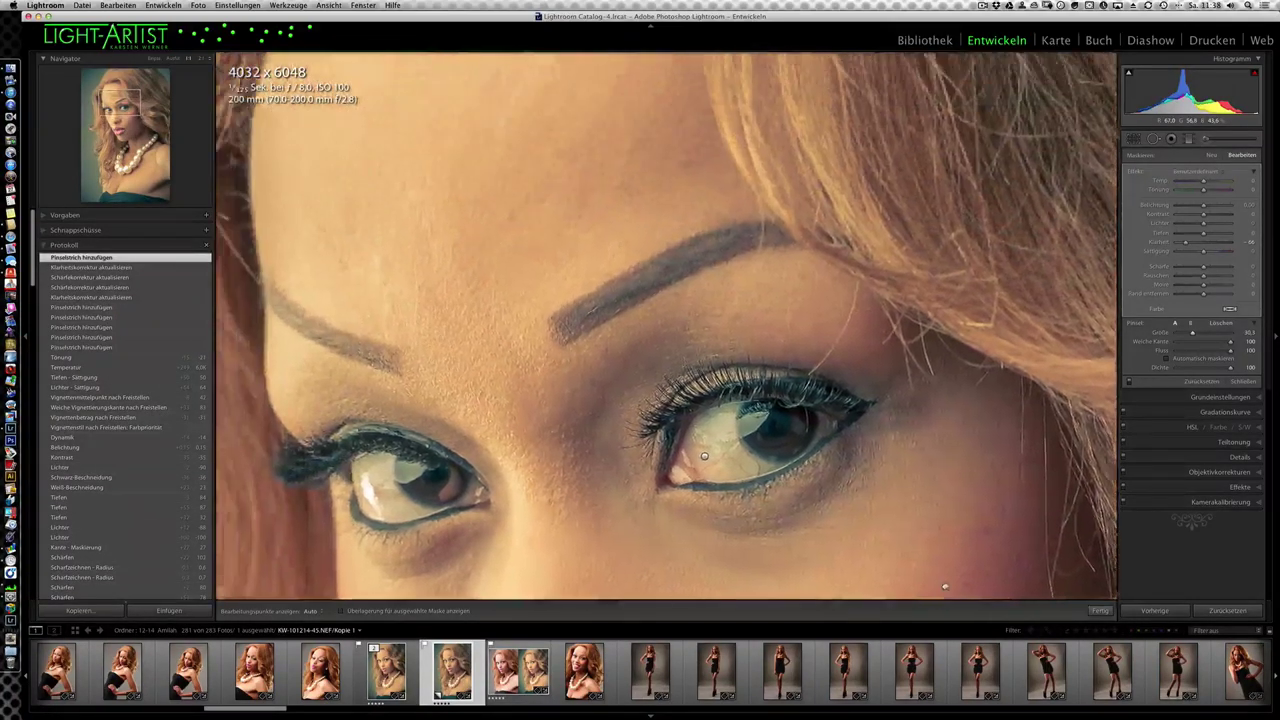
pyautogui.scroll(5, 827, 402)
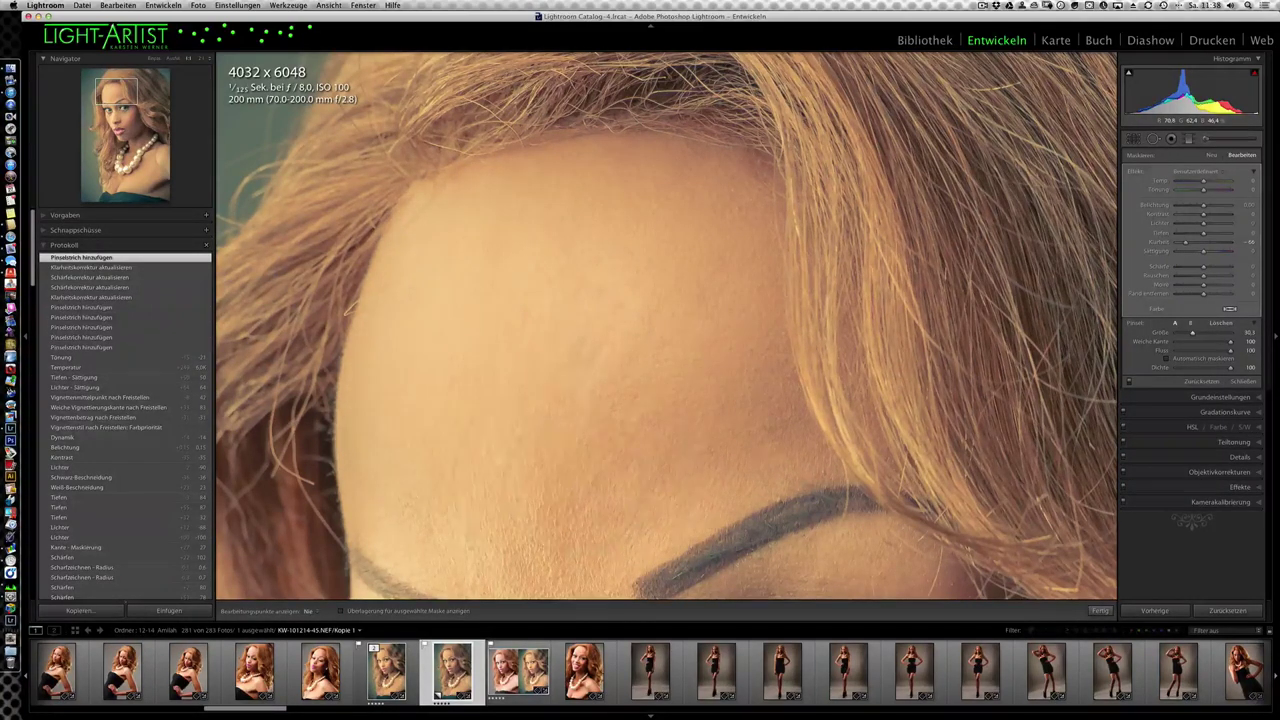
pyautogui.click(673, 484)
pyautogui.scroll(-6, 673, 484)
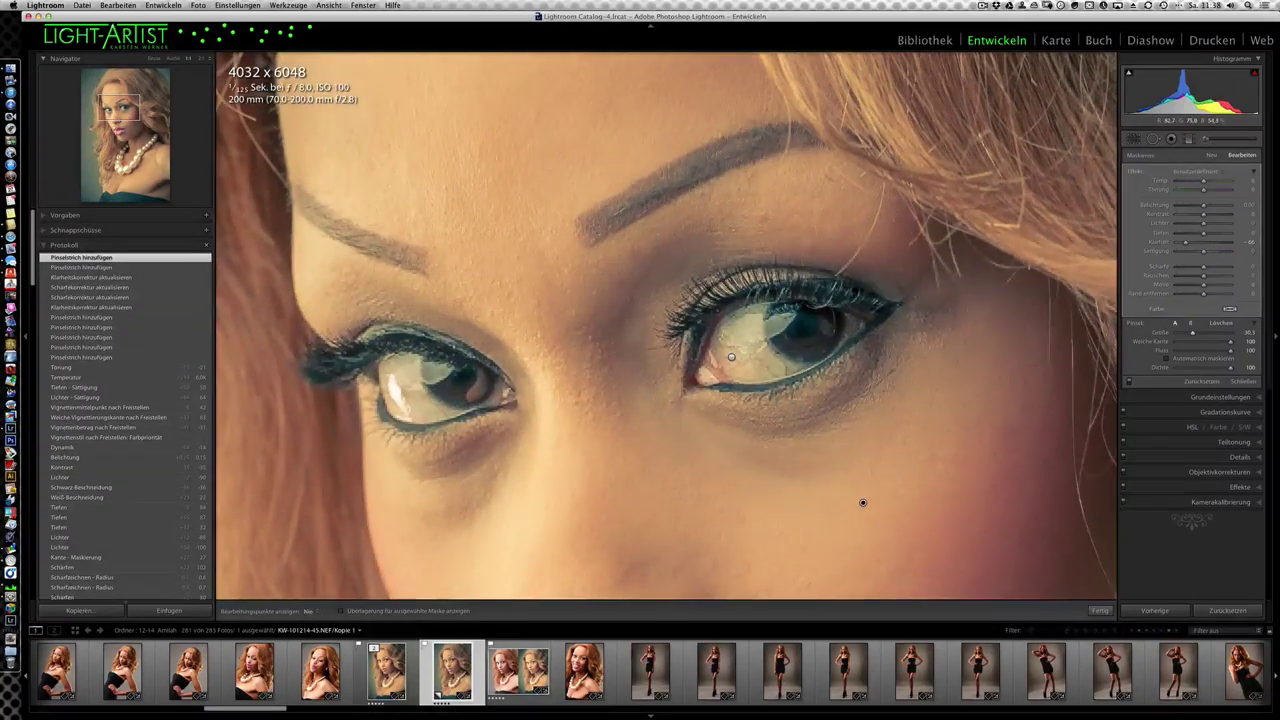
pyautogui.click(863, 502)
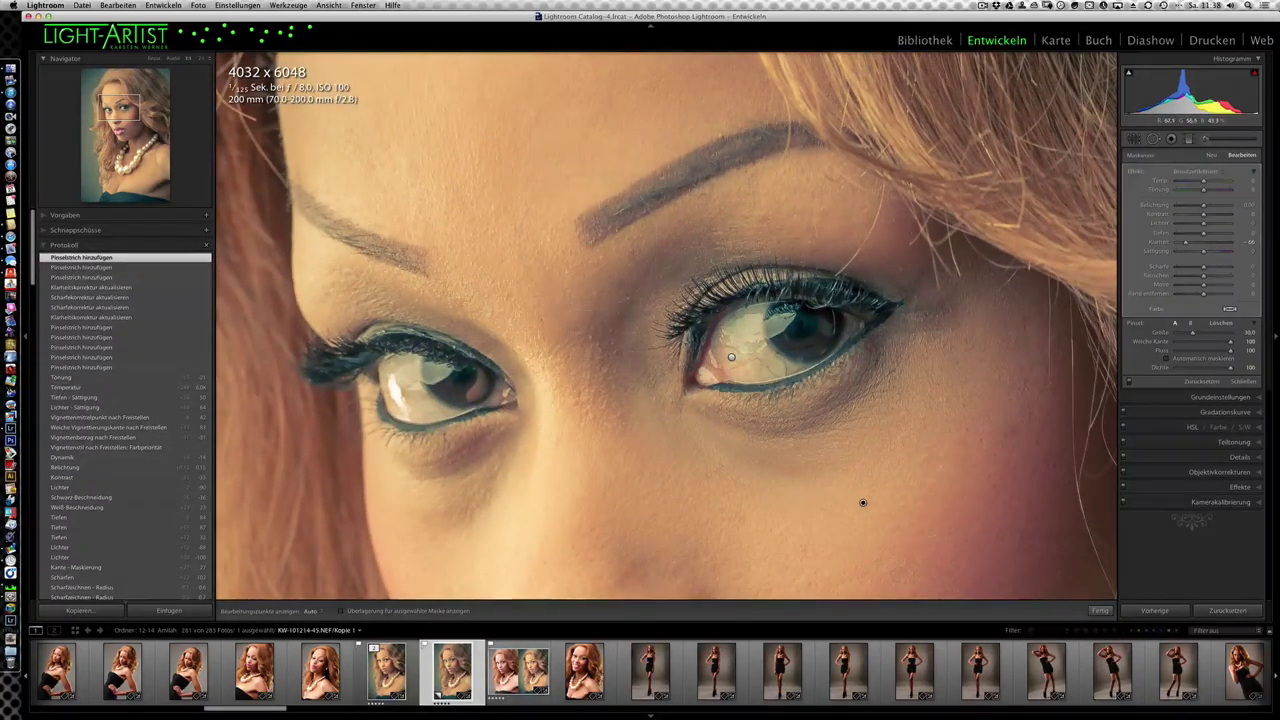
# Step: Soften the nose, the far cheek and the skin around the mouth and chin with a size 16 brush
pyautogui.press('h')
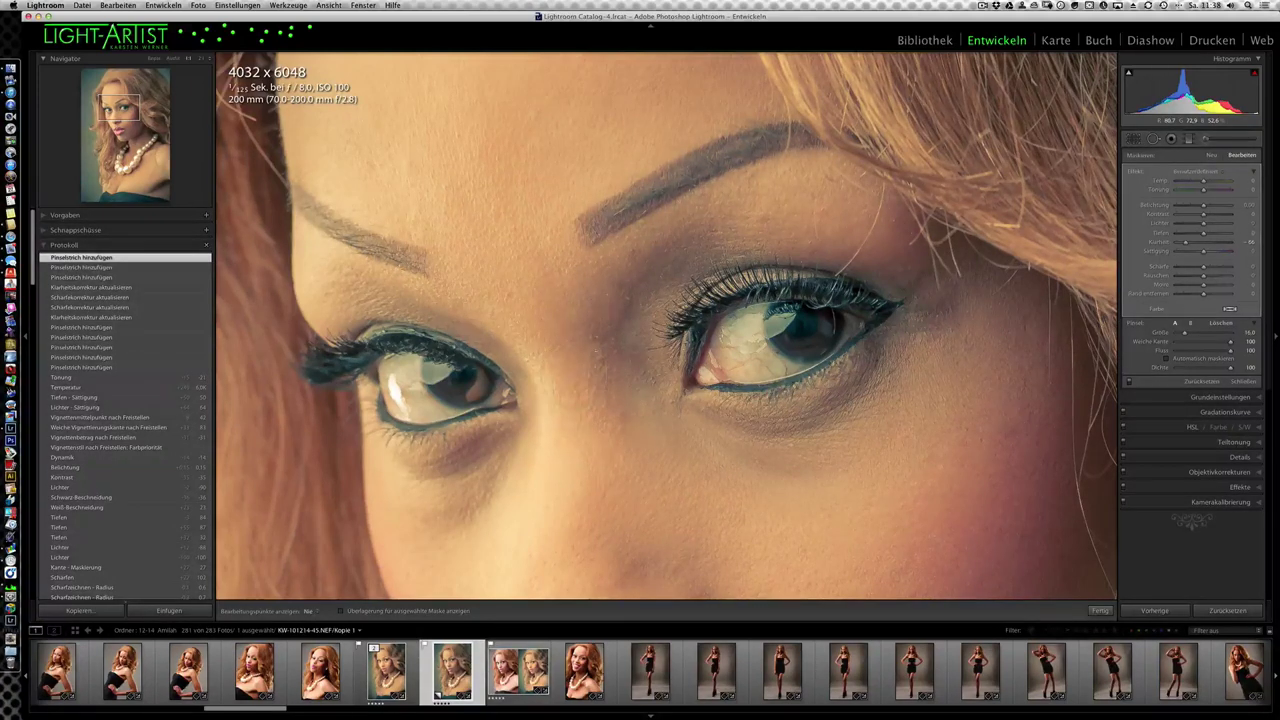
pyautogui.press('h')
pyautogui.scroll(-5, 666, 326)
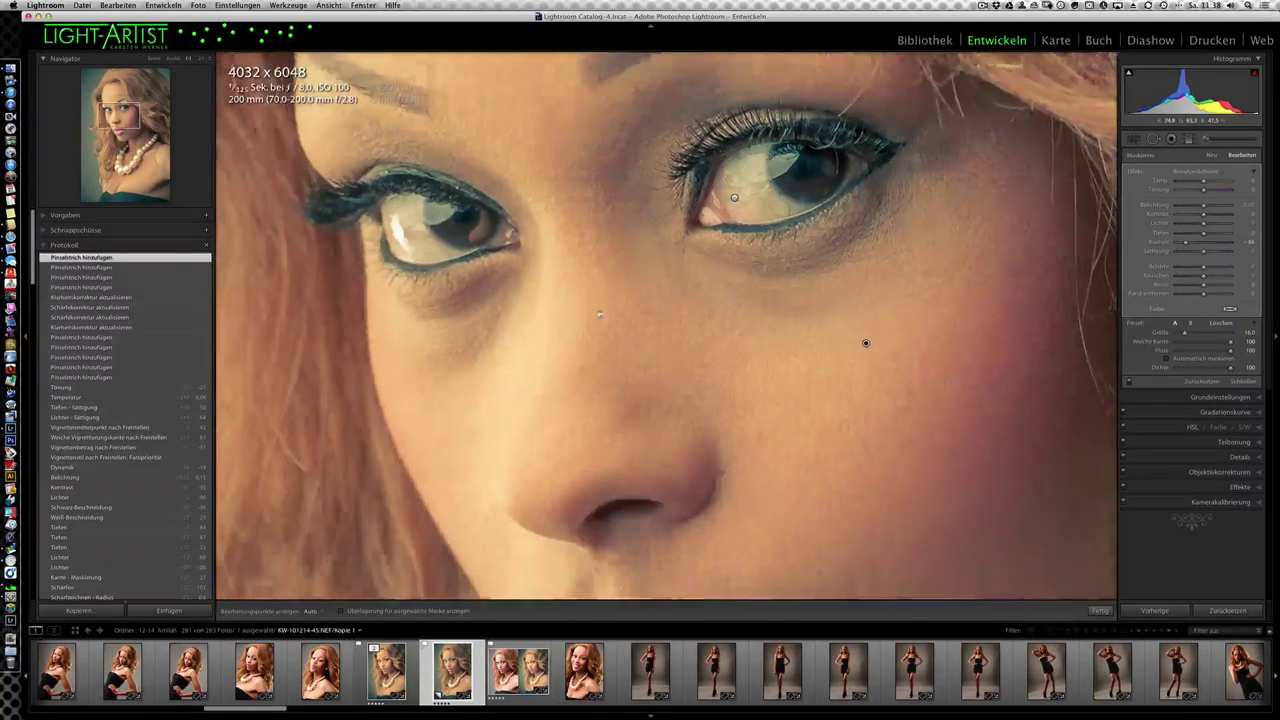
pyautogui.press('h')
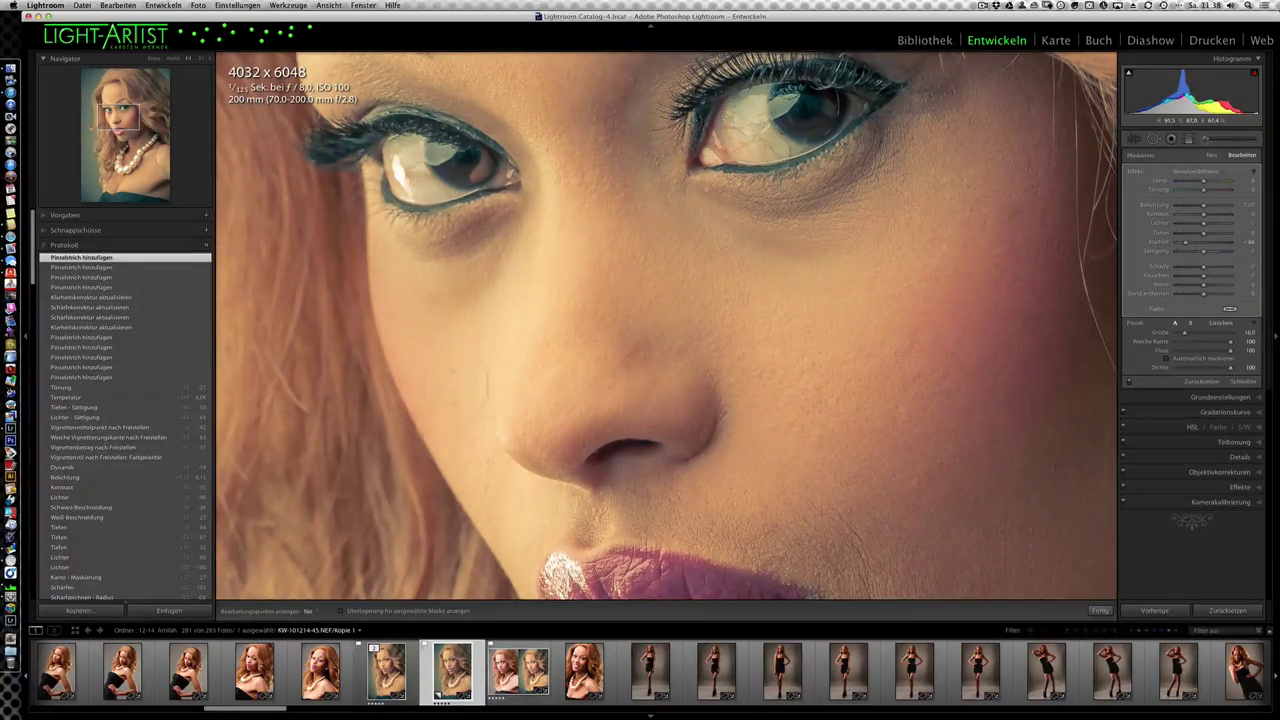
pyautogui.moveTo(452, 496); pyautogui.dragTo(467, 519)
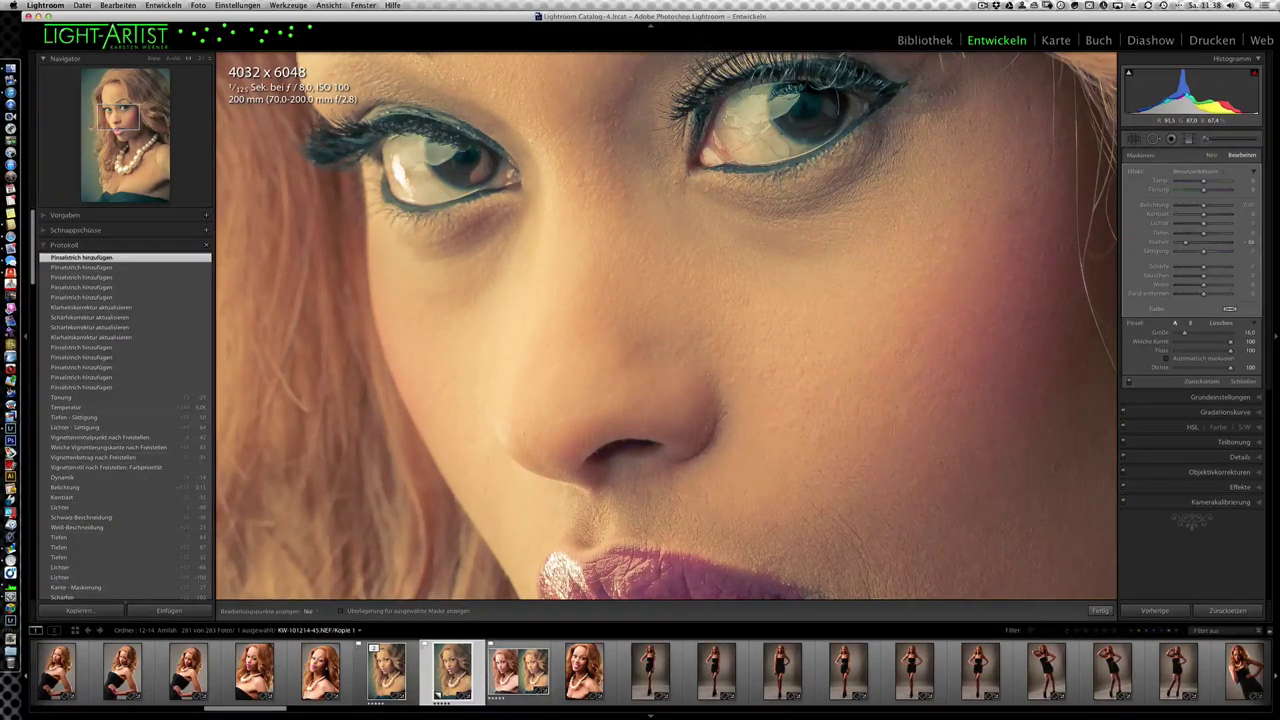
pyautogui.press('h')
pyautogui.moveTo(925, 458)
pyautogui.mouseDown()
pyautogui.moveTo(773, 193)
pyautogui.moveTo(767, 273)
pyautogui.mouseUp()
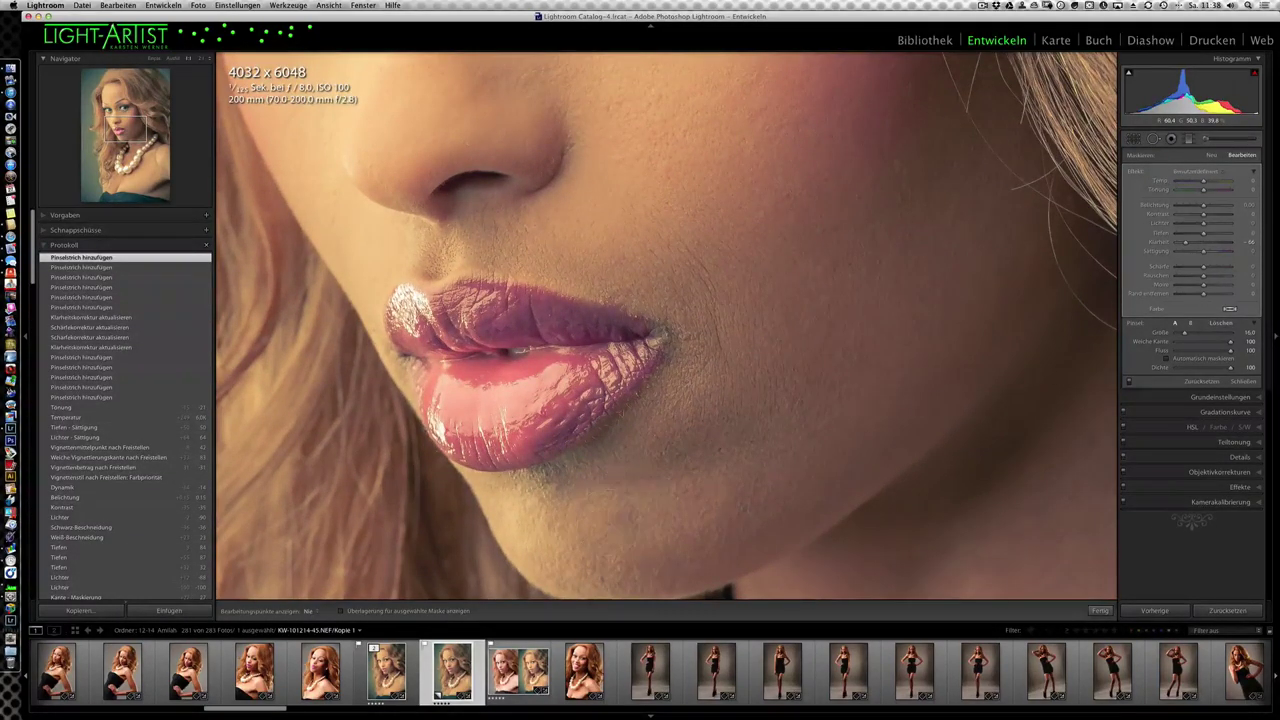
pyautogui.click(716, 368)
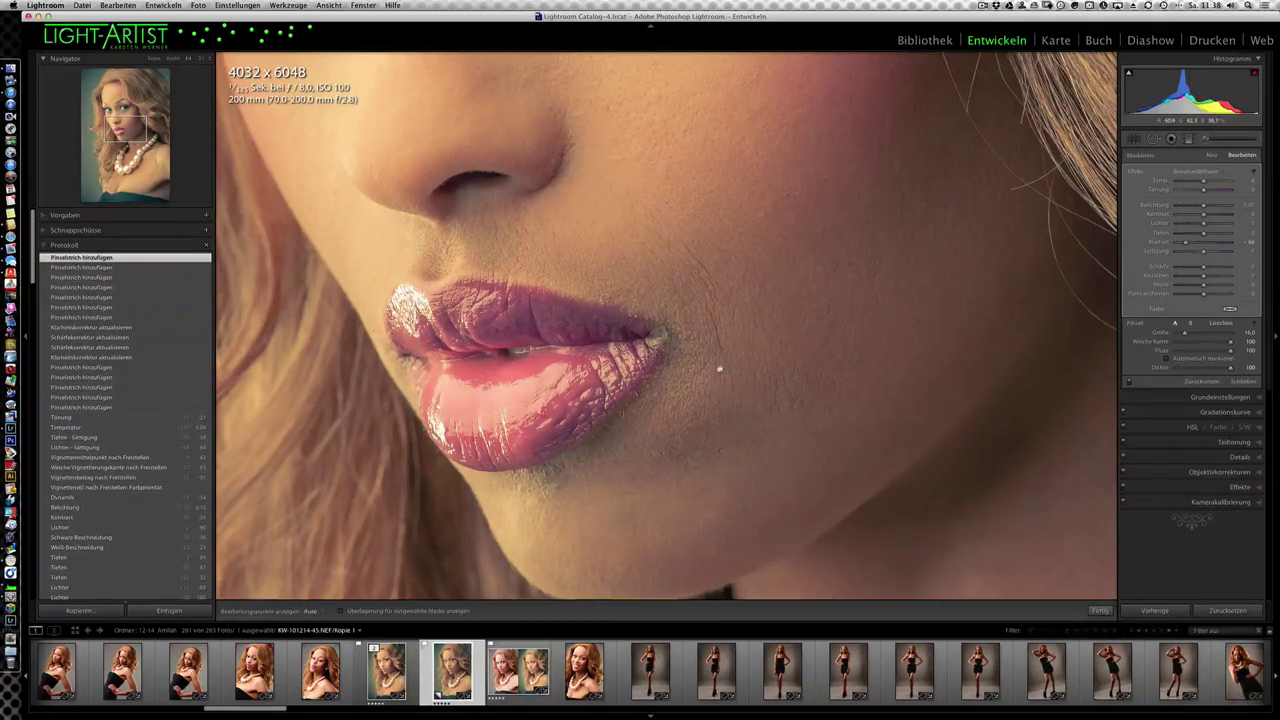
# Step: Paint the skin-softening mask over the shoulder, neck and chest in the full-image view, reducing the brush size to 7
pyautogui.press('z')
pyautogui.press('h')
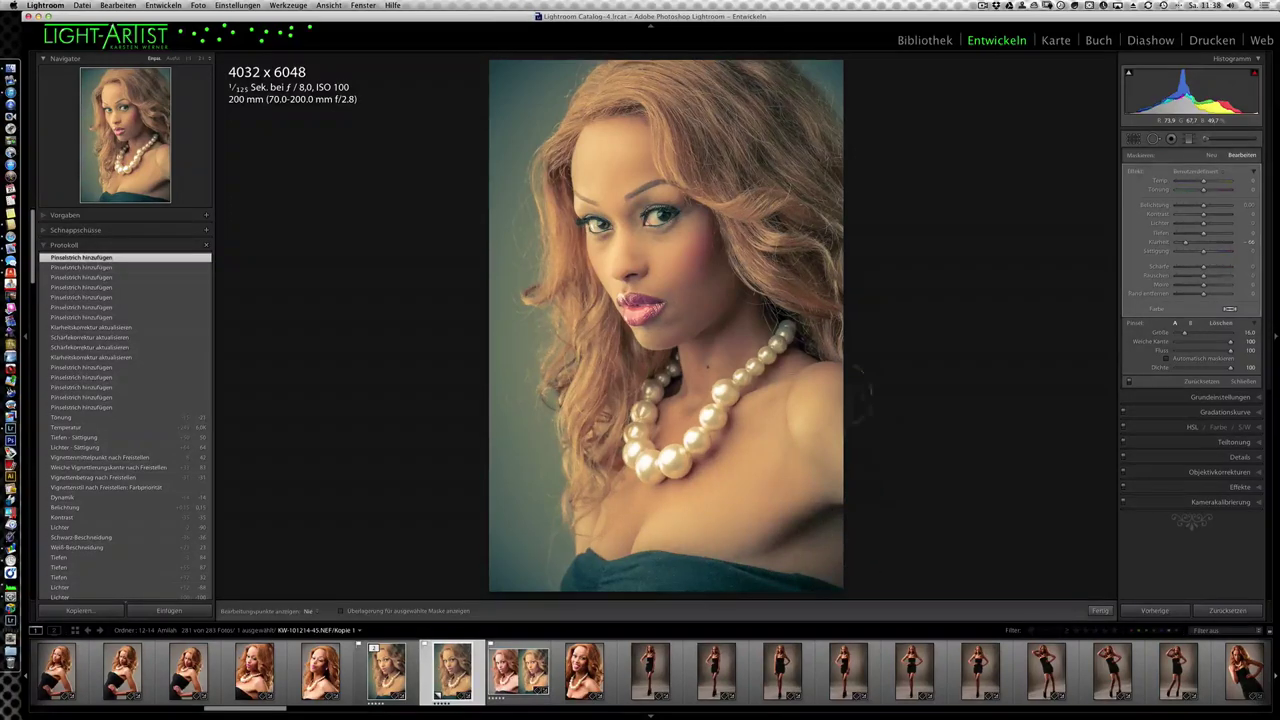
pyautogui.moveTo(815, 435); pyautogui.dragTo(800, 415)
pyautogui.scroll(-3, 764, 335)
pyautogui.scroll(-6, 736, 335)
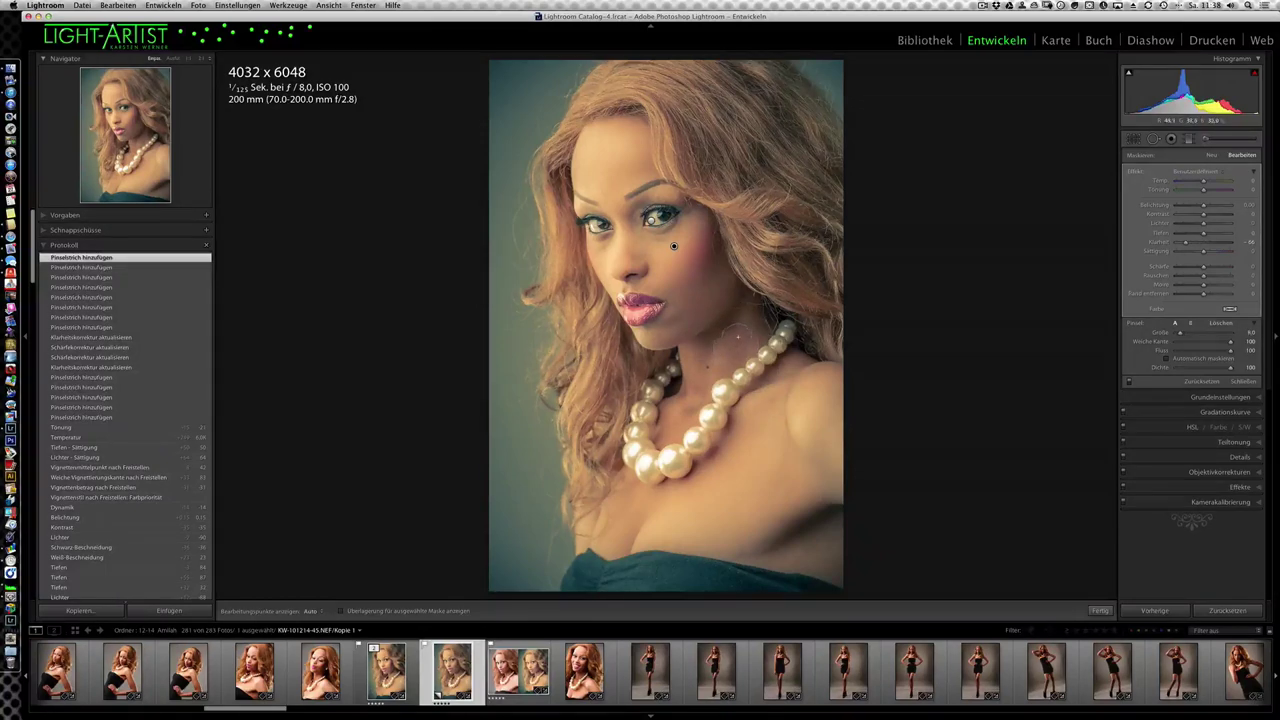
pyautogui.click(688, 369)
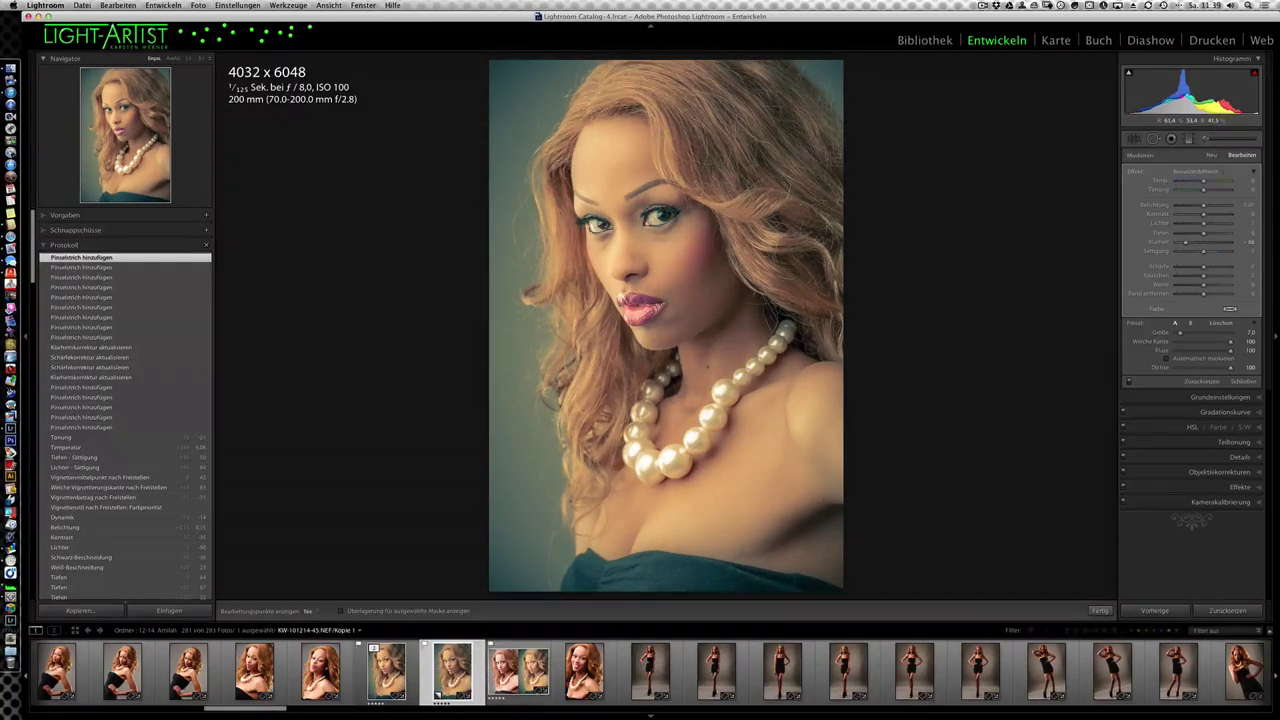
pyautogui.click(673, 246)
pyautogui.click(673, 246)
pyautogui.click(674, 247)
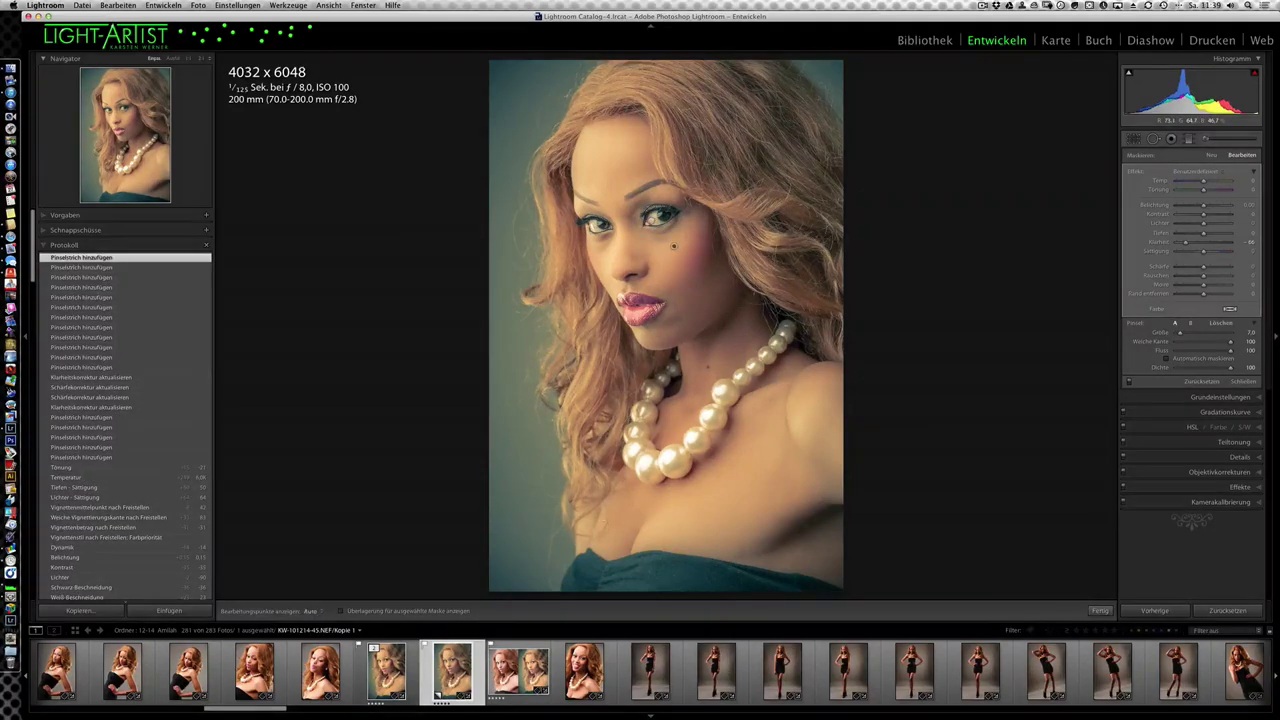
pyautogui.click(815, 410)
pyautogui.press('h')
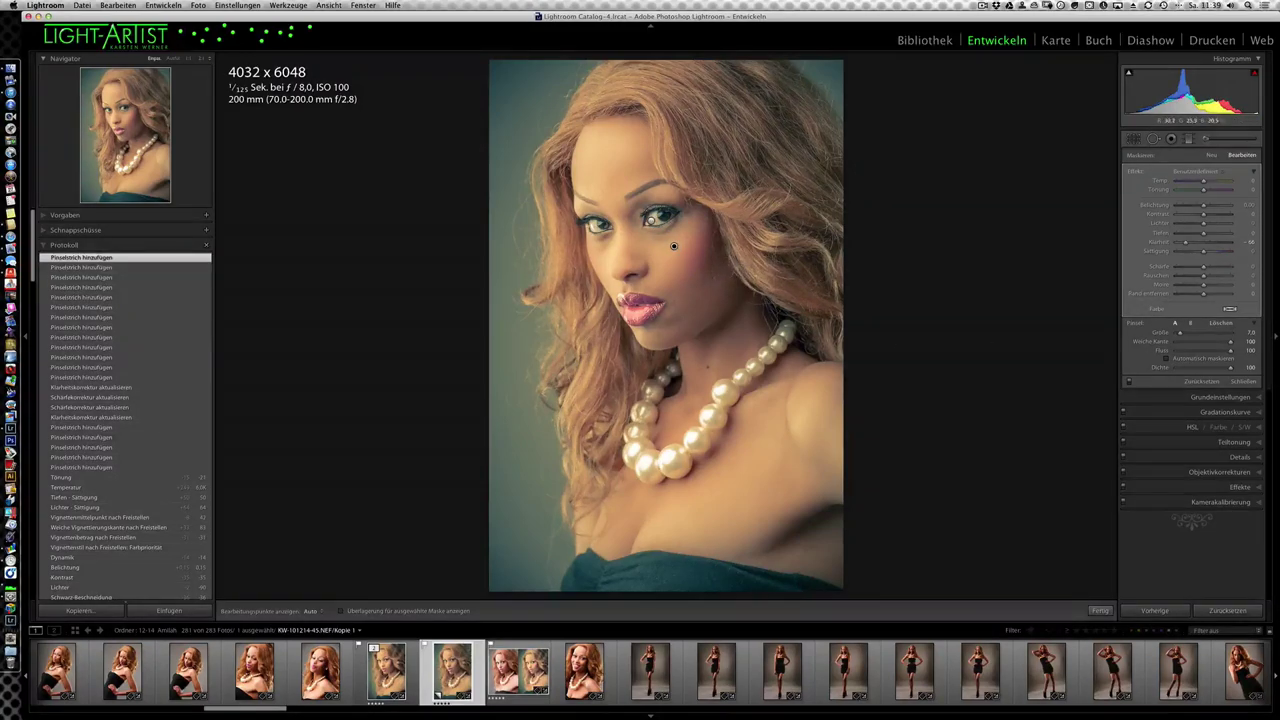
# Step: Set the skin mask's sharpness to 21 while viewing the cheek at 1:1
pyautogui.click(666, 260)
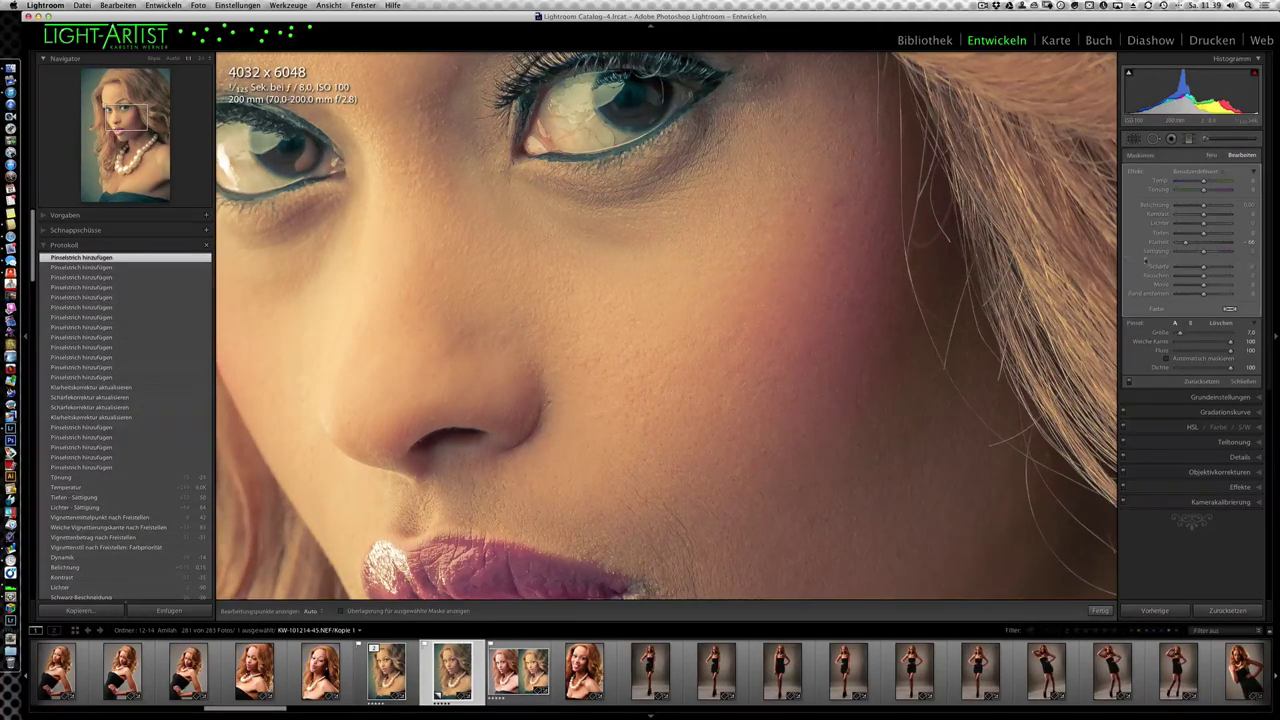
pyautogui.moveTo(1205, 270); pyautogui.dragTo(1211, 270)
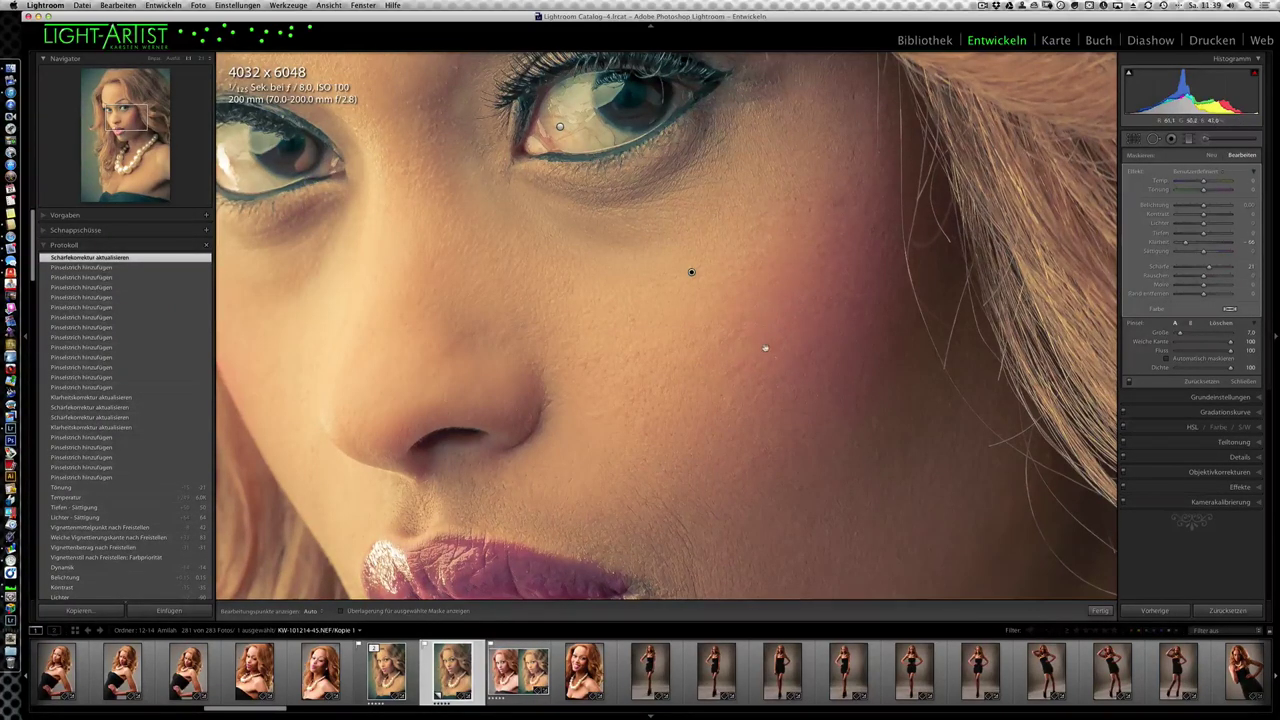
# Step: Start a new brush mask on the hair above the forehead, reset its effects and set its exposure to 1.40
pyautogui.press('z')
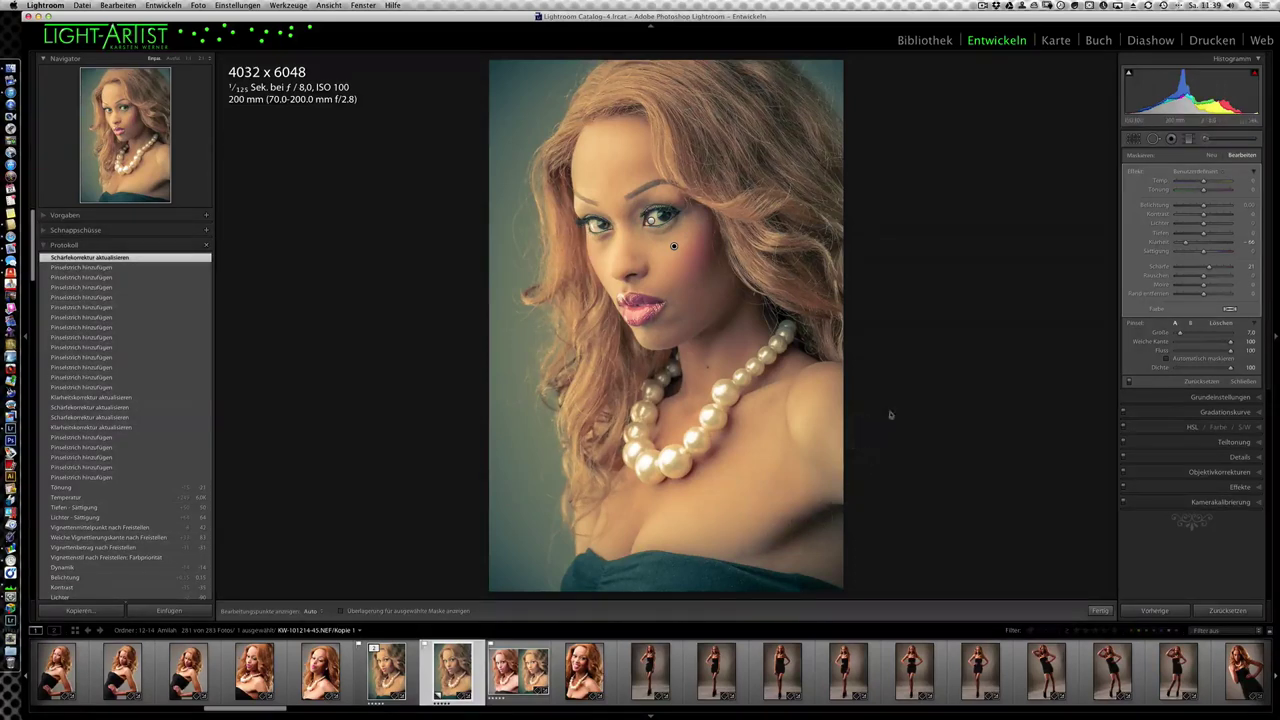
pyautogui.click(1212, 156)
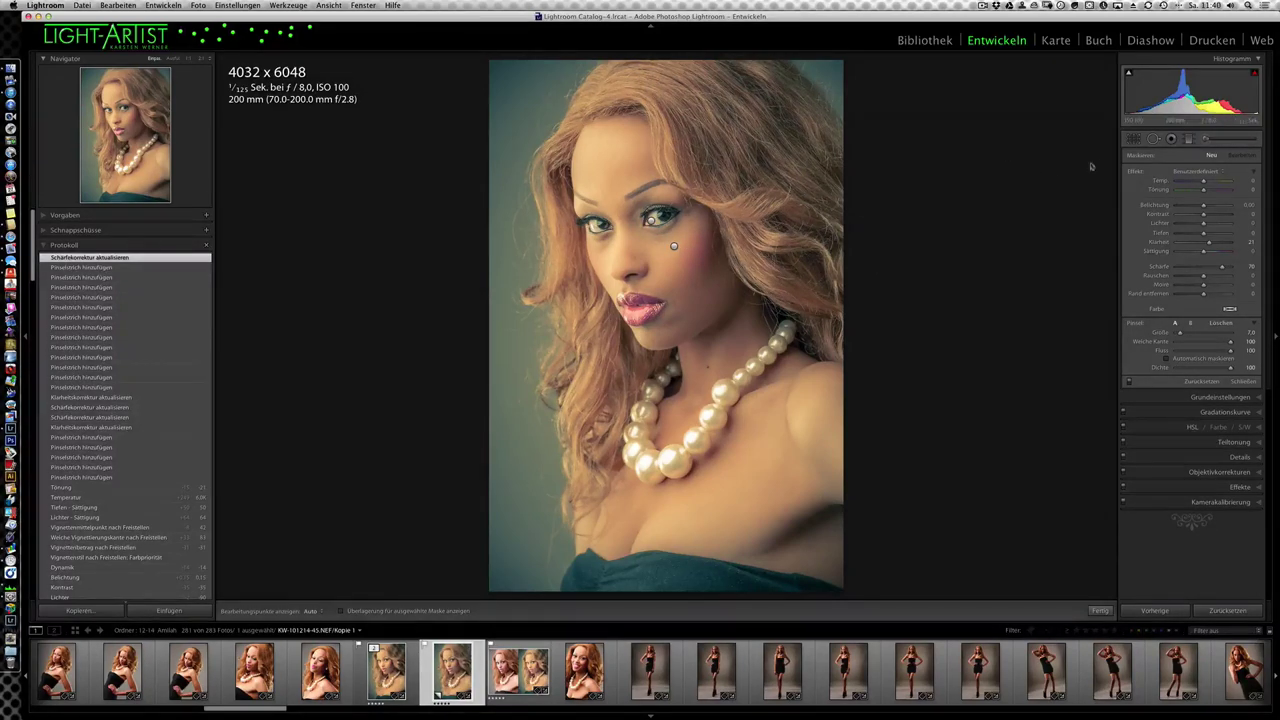
pyautogui.click(625, 90)
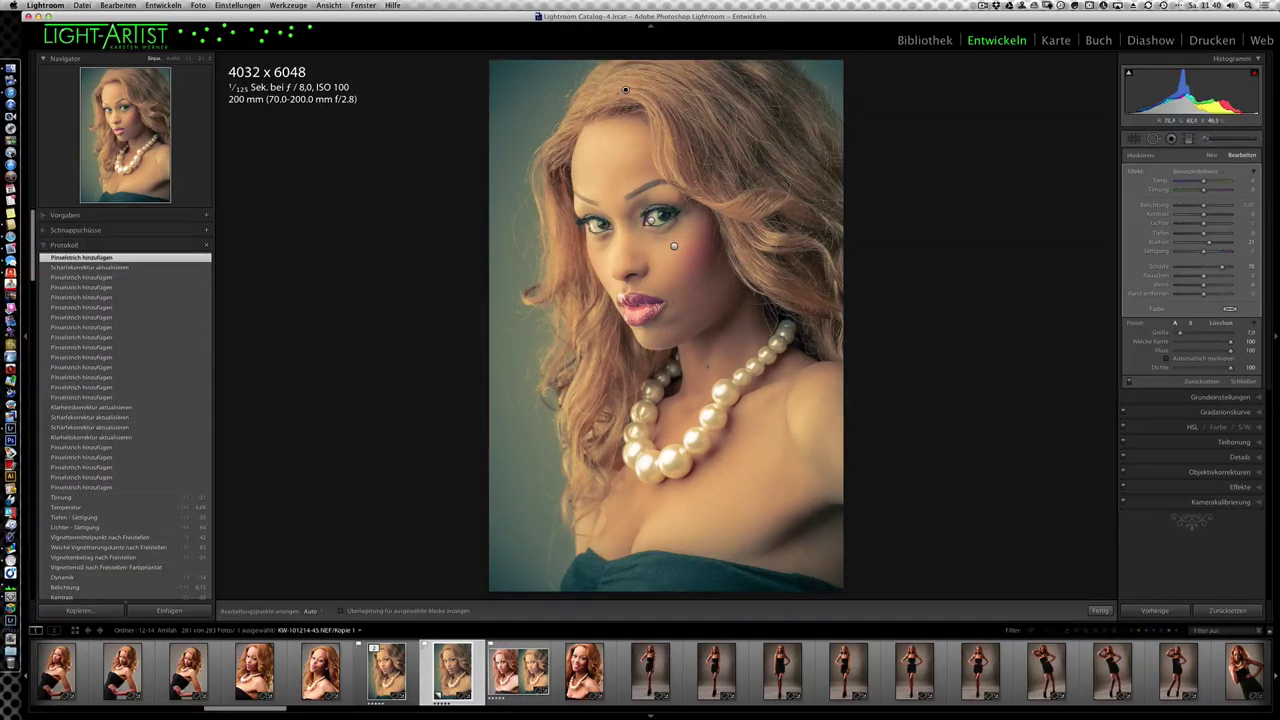
pyautogui.doubleClick(1136, 173)
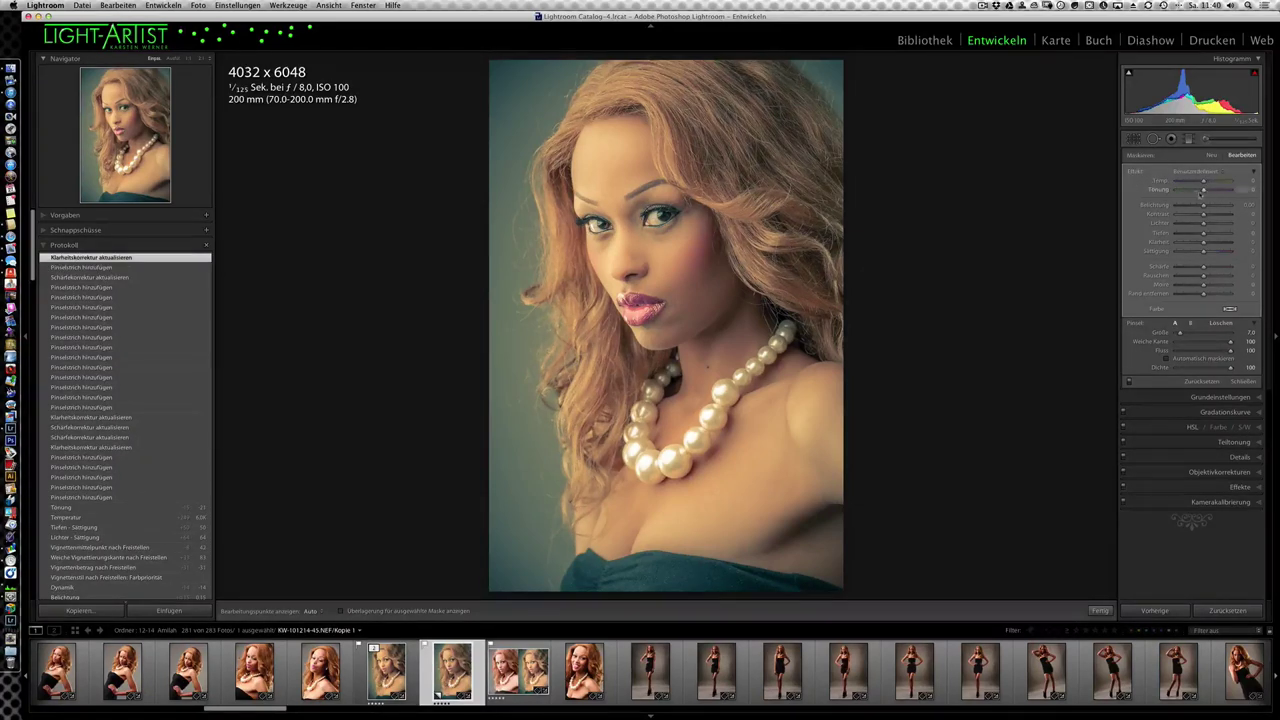
pyautogui.moveTo(1203, 205); pyautogui.dragTo(1214, 206)
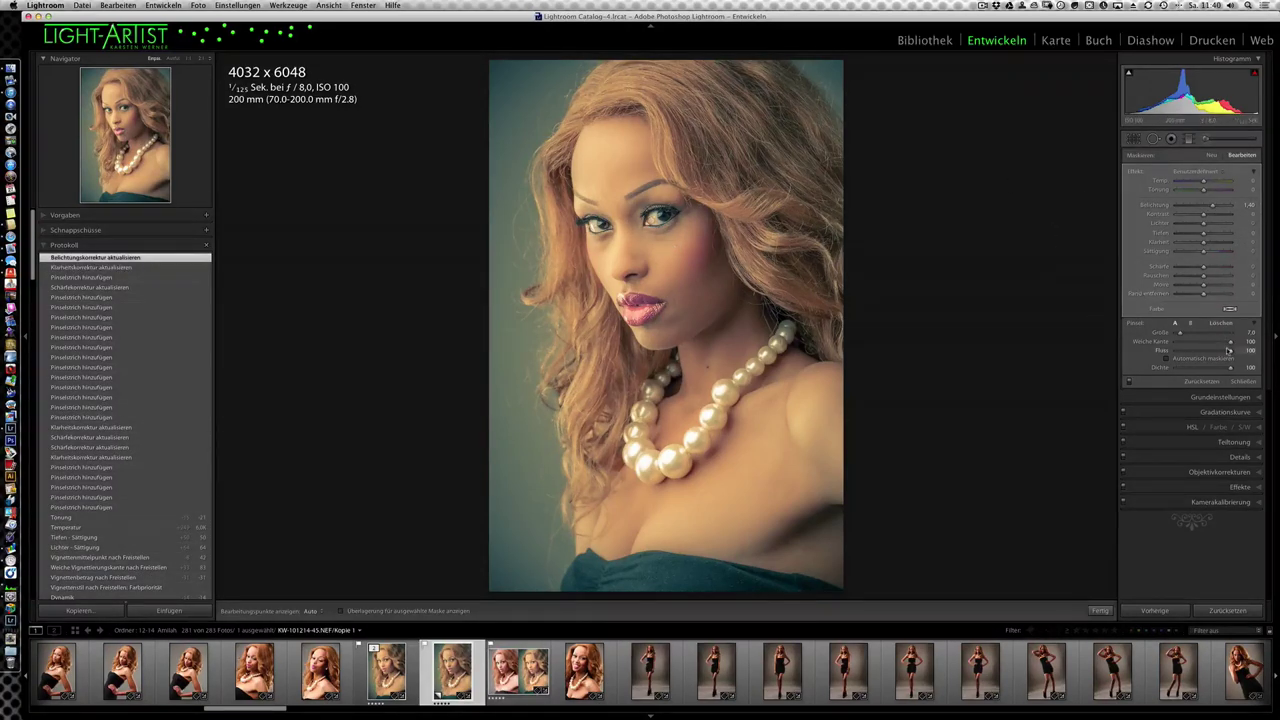
# Step: Set the brush flow to 40 and paint the brightening mask over the crown and the curls beside the face
pyautogui.moveTo(1231, 353); pyautogui.dragTo(1200, 353)
pyautogui.press('h')
pyautogui.moveTo(661, 89); pyautogui.dragTo(625, 90)
pyautogui.click(802, 78)
pyautogui.click(752, 126)
pyautogui.moveTo(778, 98)
pyautogui.mouseDown()
pyautogui.moveTo(785, 146)
pyautogui.moveTo(754, 178)
pyautogui.moveTo(820, 170)
pyautogui.moveTo(830, 222)
pyautogui.mouseUp()
pyautogui.press('h')
pyautogui.press('h')
pyautogui.moveTo(762, 250)
pyautogui.mouseDown()
pyautogui.moveTo(766, 275)
pyautogui.moveTo(826, 270)
pyautogui.moveTo(828, 240)
pyautogui.mouseUp()
pyautogui.press('h')
pyautogui.moveTo(600, 110)
pyautogui.mouseDown()
pyautogui.moveTo(625, 92)
pyautogui.moveTo(612, 80)
pyautogui.moveTo(680, 62)
pyautogui.mouseUp()
# Step: Build up the brightening mask with further strokes along the highlights of the hair
pyautogui.press('super+shift+z')
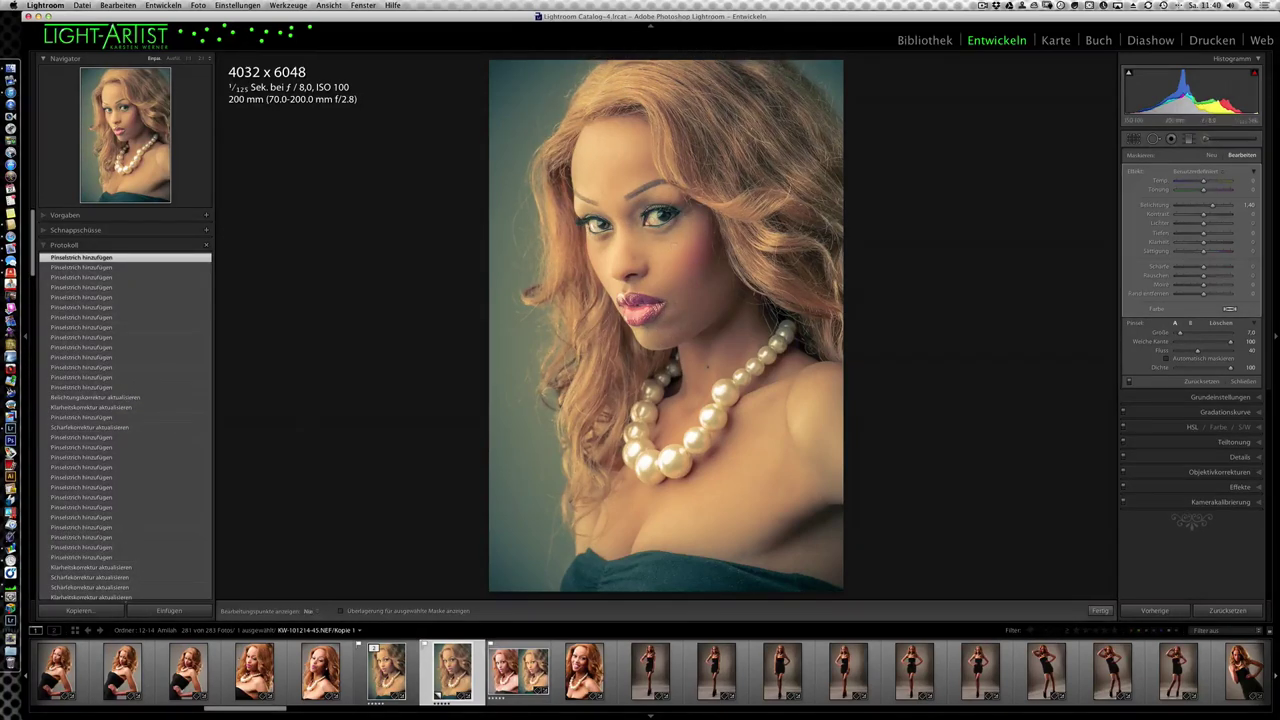
pyautogui.press('super+shift+z')
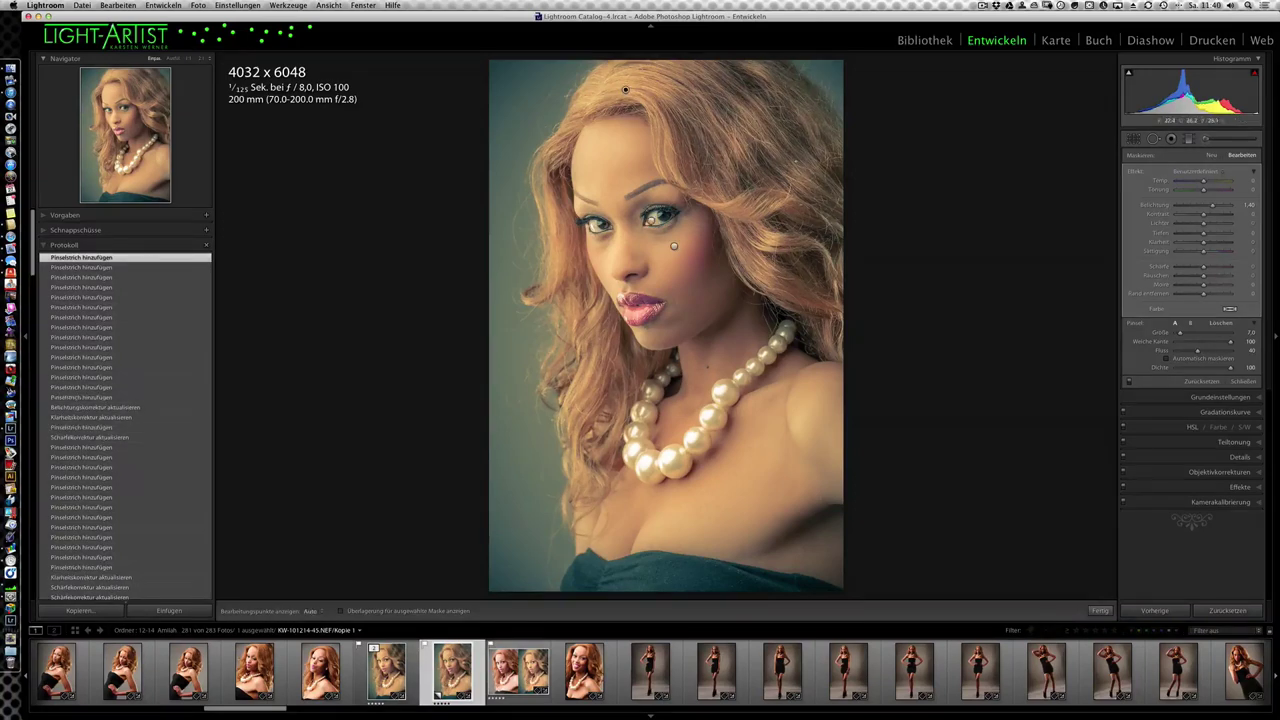
pyautogui.press('super+shift+z')
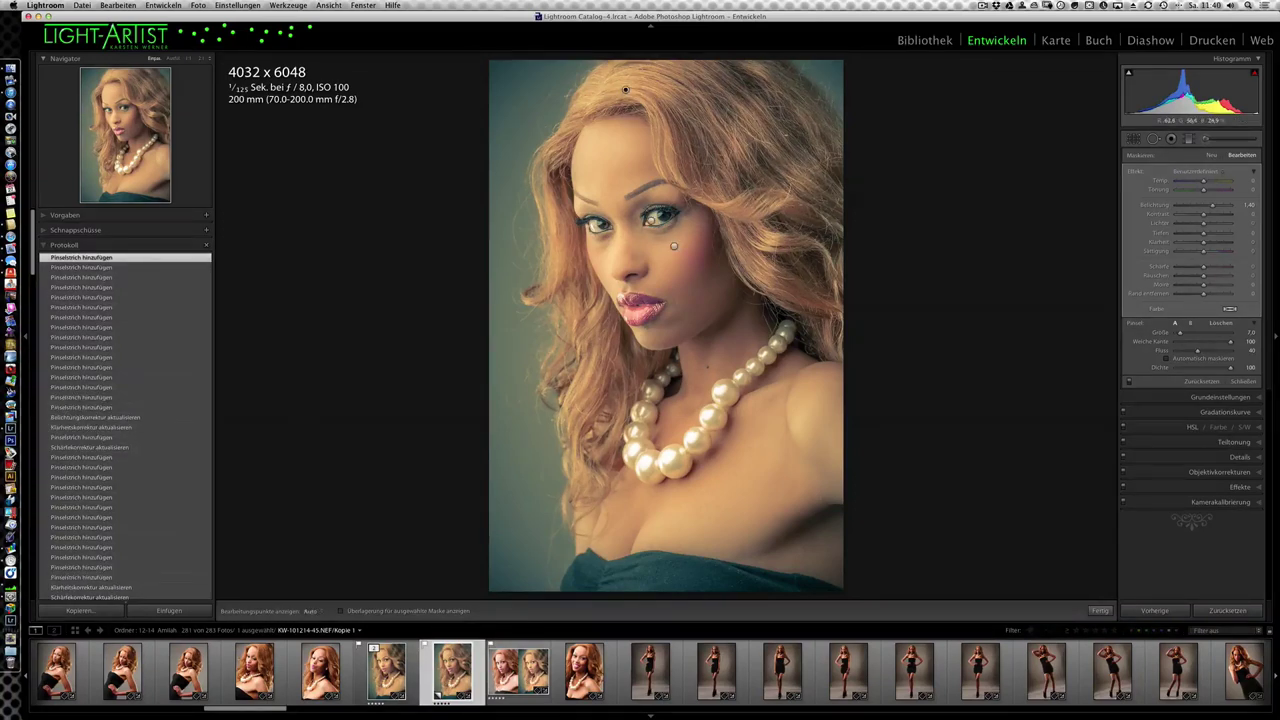
pyautogui.press('super+shift+z')
pyautogui.press('super+shift+z')
pyautogui.press('super+shift+z')
pyautogui.press('super+shift+z')
pyautogui.press('super+shift+z')
pyautogui.press('super+shift+z')
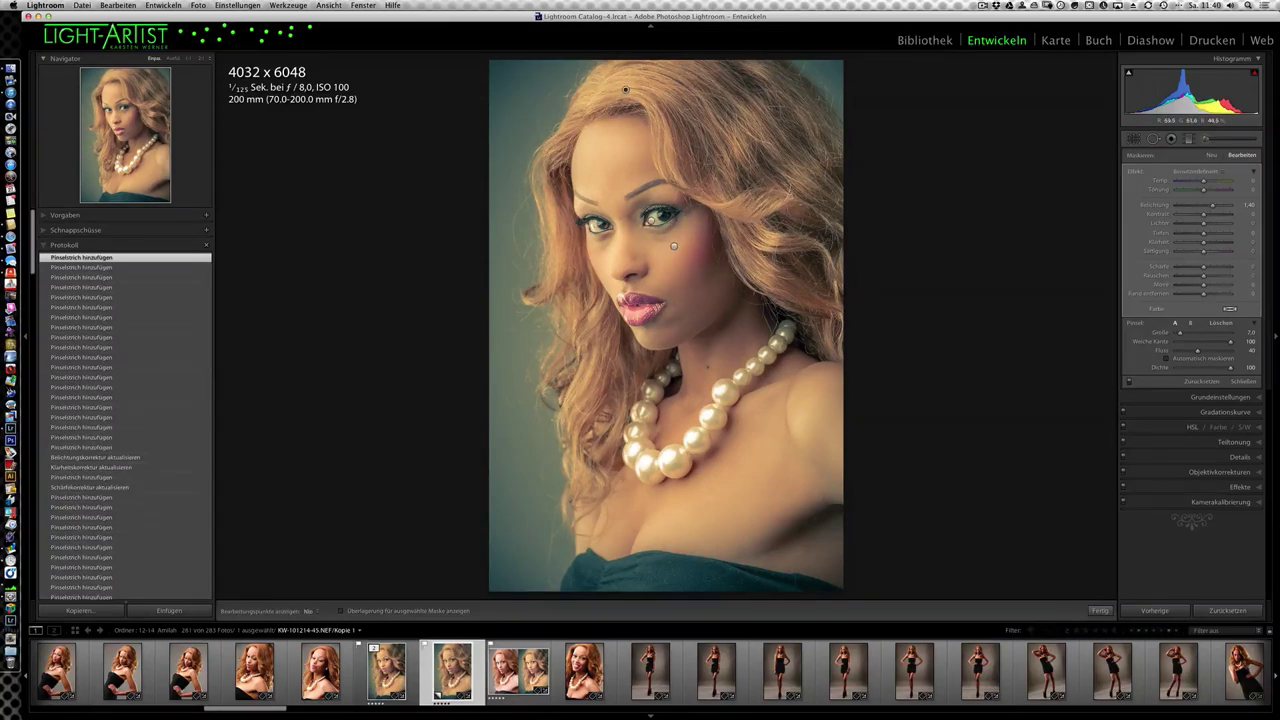
pyautogui.press('super+shift+z')
pyautogui.press('super+shift+z')
pyautogui.press('super+shift+z')
pyautogui.press('super+shift+z')
pyautogui.press('super+shift+z')
pyautogui.press('super+shift+z')
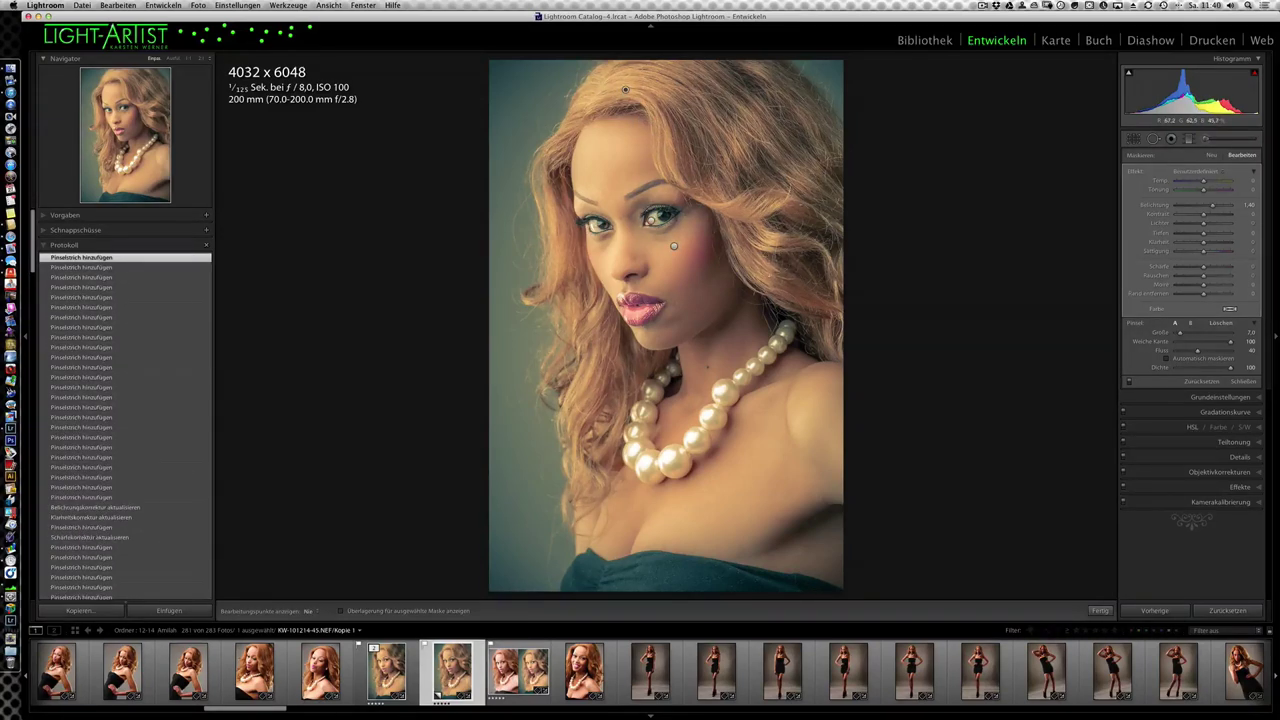
# Step: Brighten the hair at the image edge above the shoulder and the long lower curls beside the necklace
pyautogui.click(841, 288)
pyautogui.click(841, 288)
pyautogui.press('h')
pyautogui.click(590, 395)
pyautogui.moveTo(590, 395); pyautogui.dragTo(584, 432)
pyautogui.click(586, 493)
pyautogui.click(586, 493)
pyautogui.click(586, 493)
pyautogui.press('h')
pyautogui.click(625, 90)
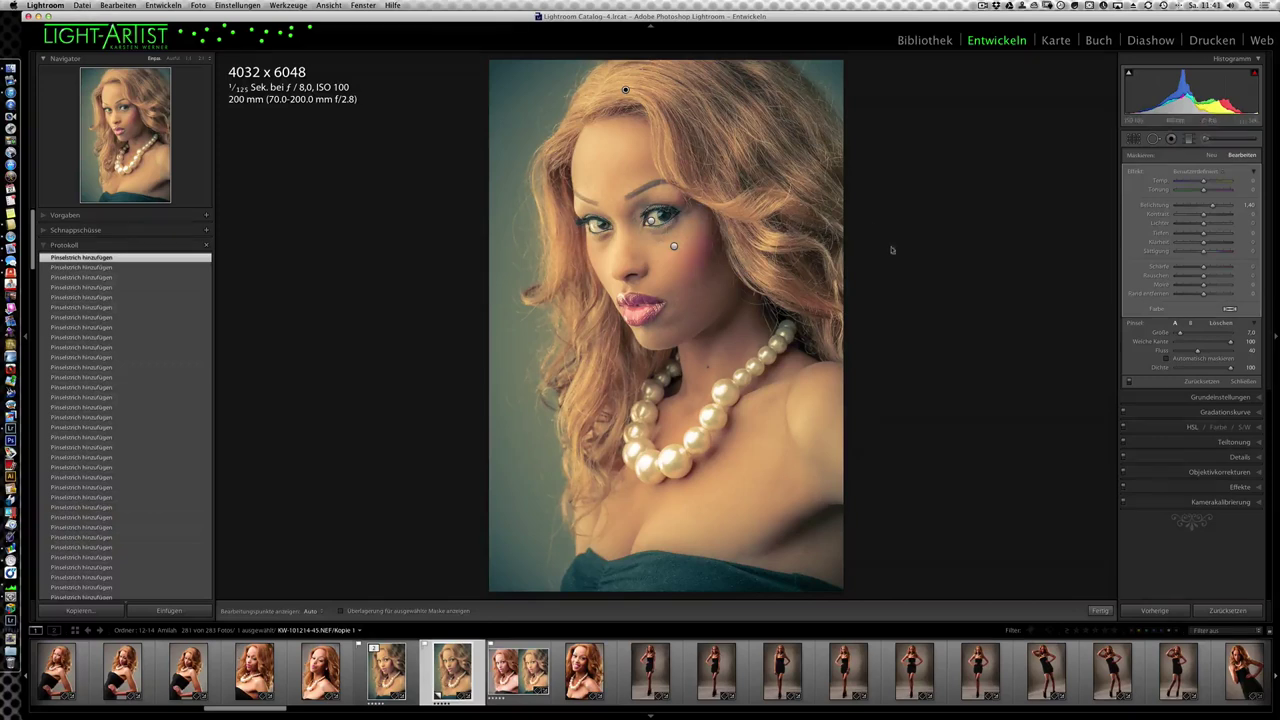
# Step: Lower the brush flow to 29 and refine the hair highlights with brush sizes 17 and 10
pyautogui.moveTo(1197, 352); pyautogui.dragTo(1189, 352)
pyautogui.press(']')
pyautogui.press('h')
pyautogui.press('h')
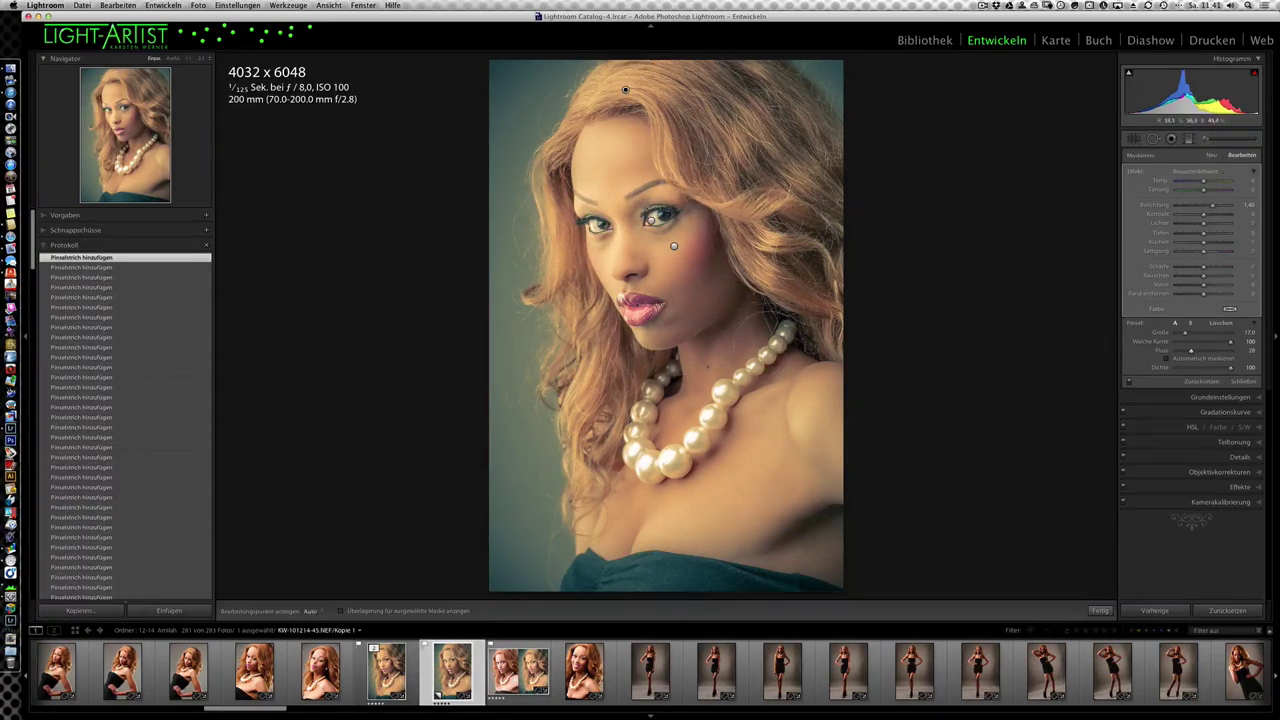
pyautogui.scroll(-6, 729, 272)
pyautogui.press('h')
pyautogui.press('h')
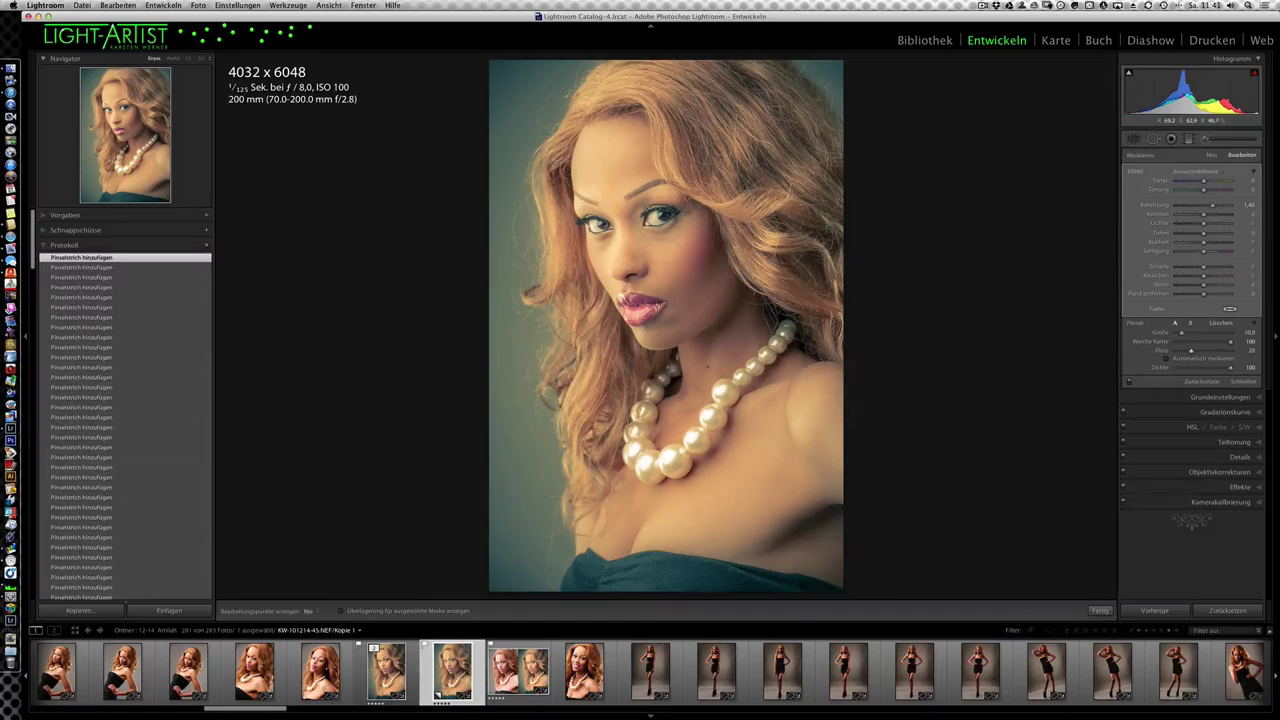
pyautogui.press('h')
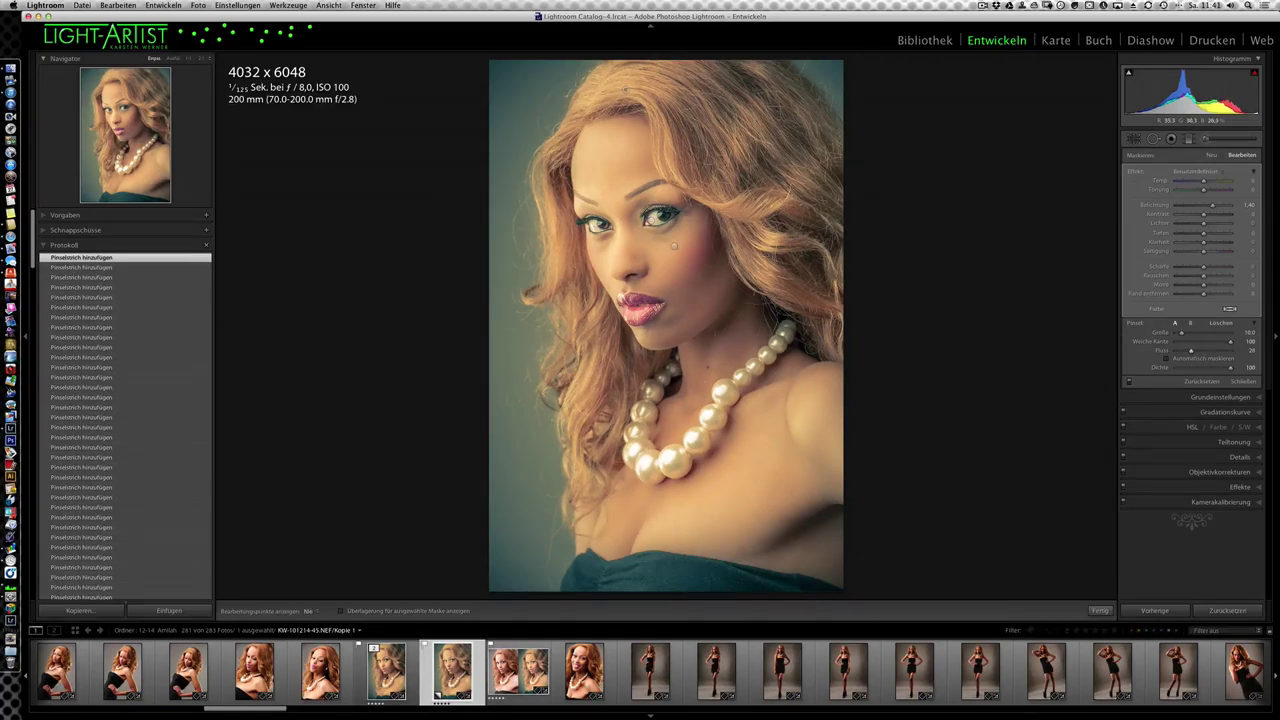
pyautogui.press('h')
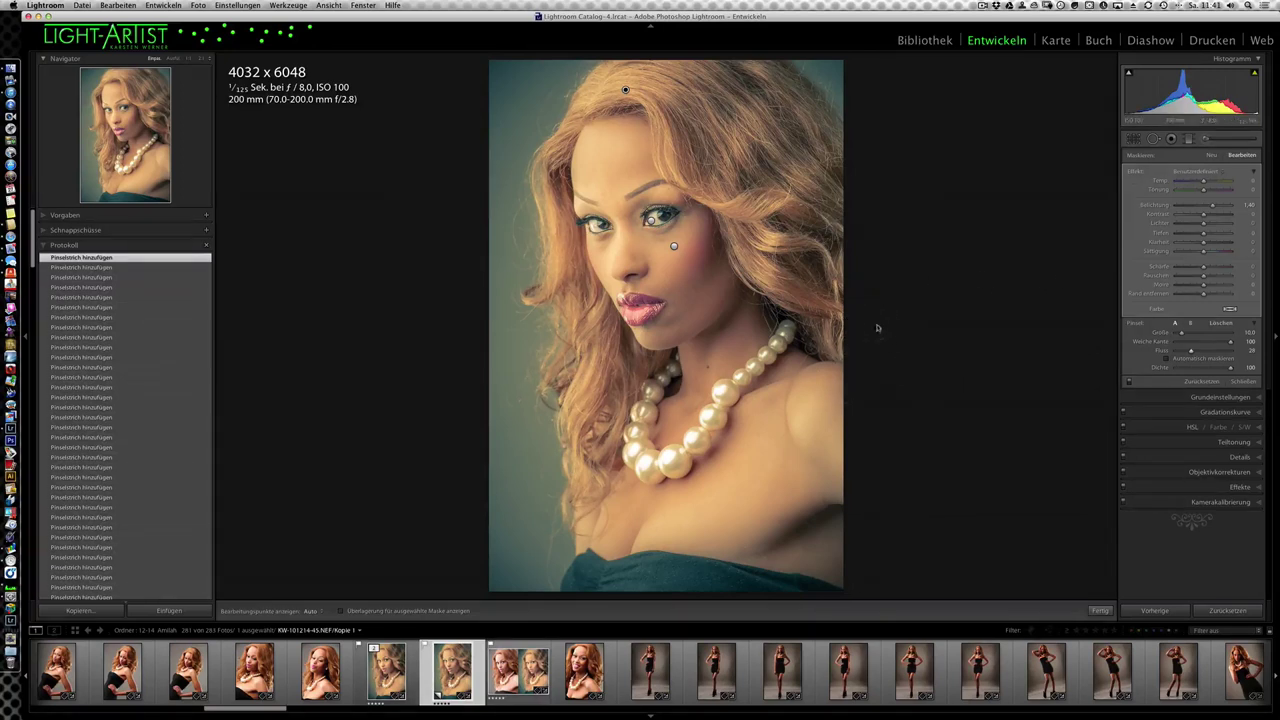
# Step: Start another brush mask on the hair beside the crown, reset its effects and set its exposure to −0.98
pyautogui.click(1211, 156)
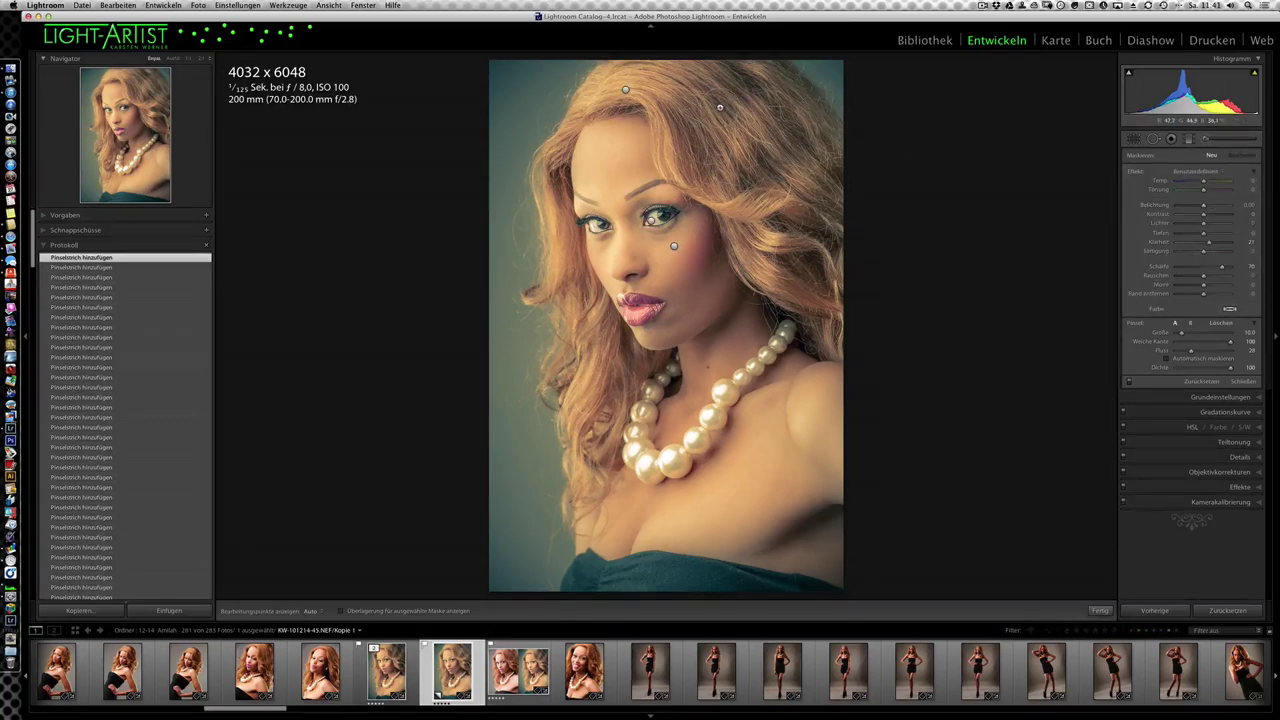
pyautogui.click(717, 104)
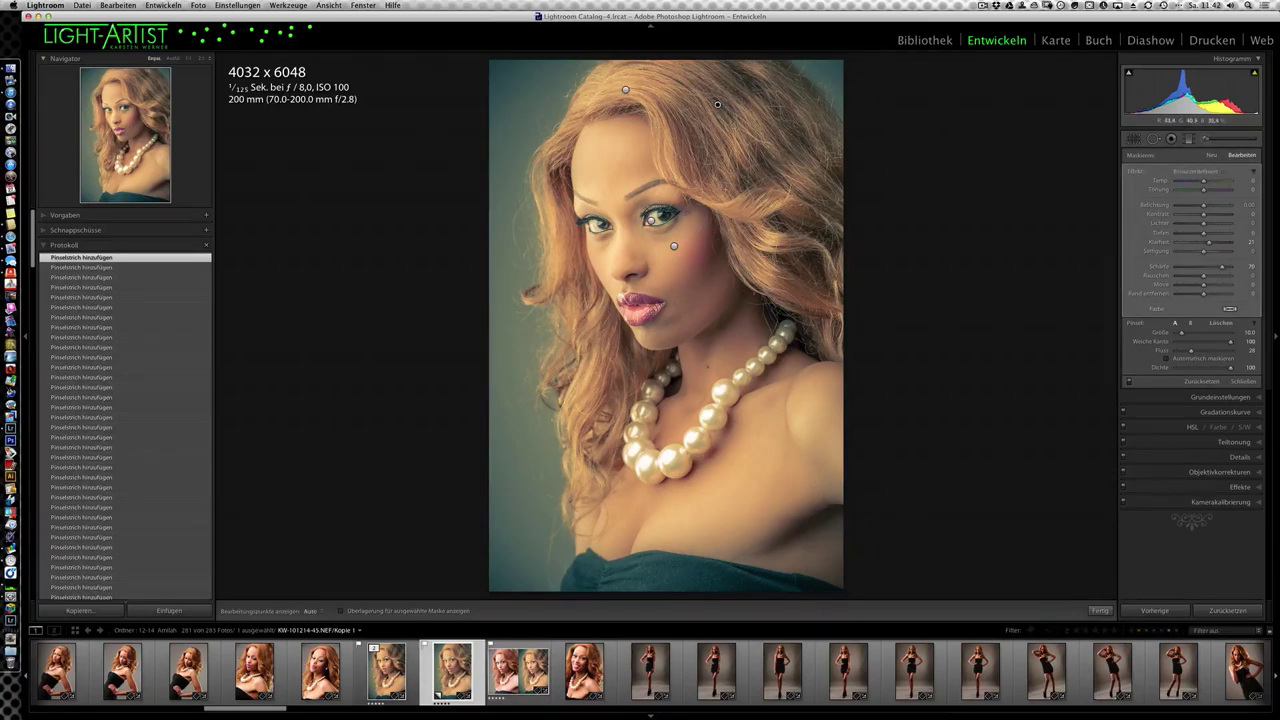
pyautogui.doubleClick(1134, 171)
pyautogui.moveTo(1204, 209); pyautogui.dragTo(1196, 205)
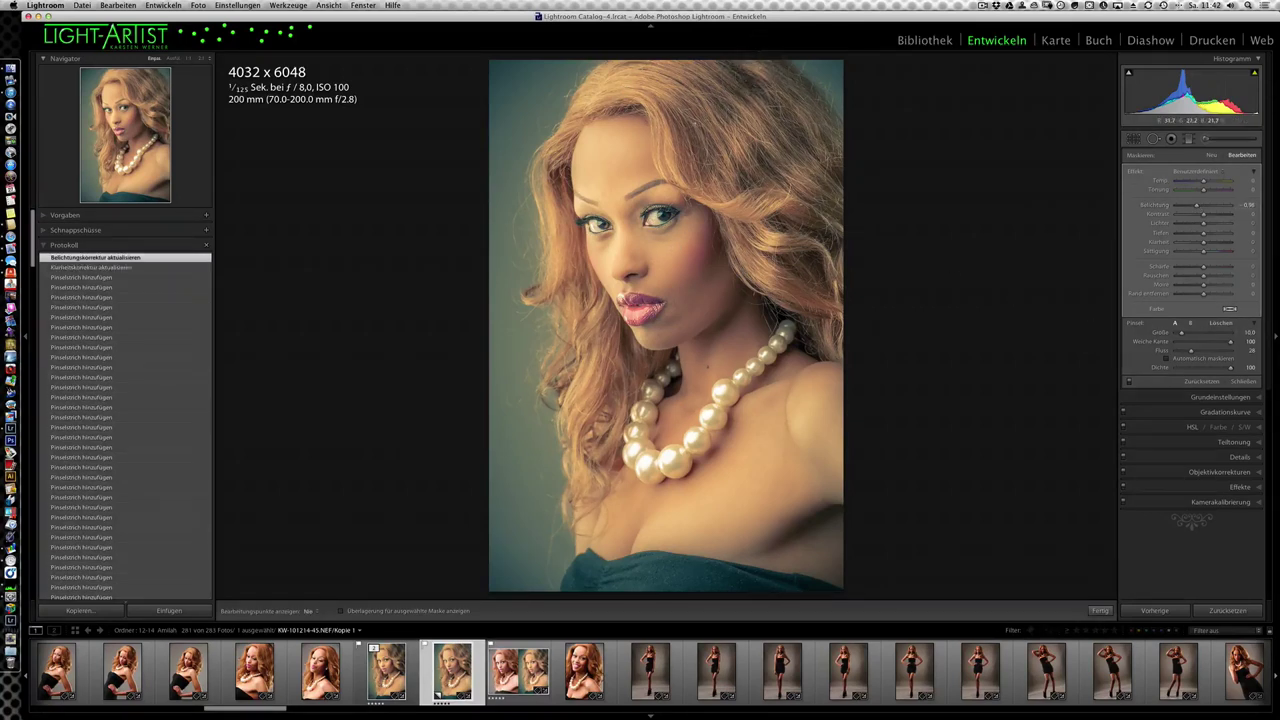
# Step: Paint the darkening mask along the outer edges of the upper hair on both sides of the head
pyautogui.moveTo(815, 85); pyautogui.dragTo(860, 171)
pyautogui.press('h')
pyautogui.click(651, 221)
pyautogui.press('h')
pyautogui.click(565, 186)
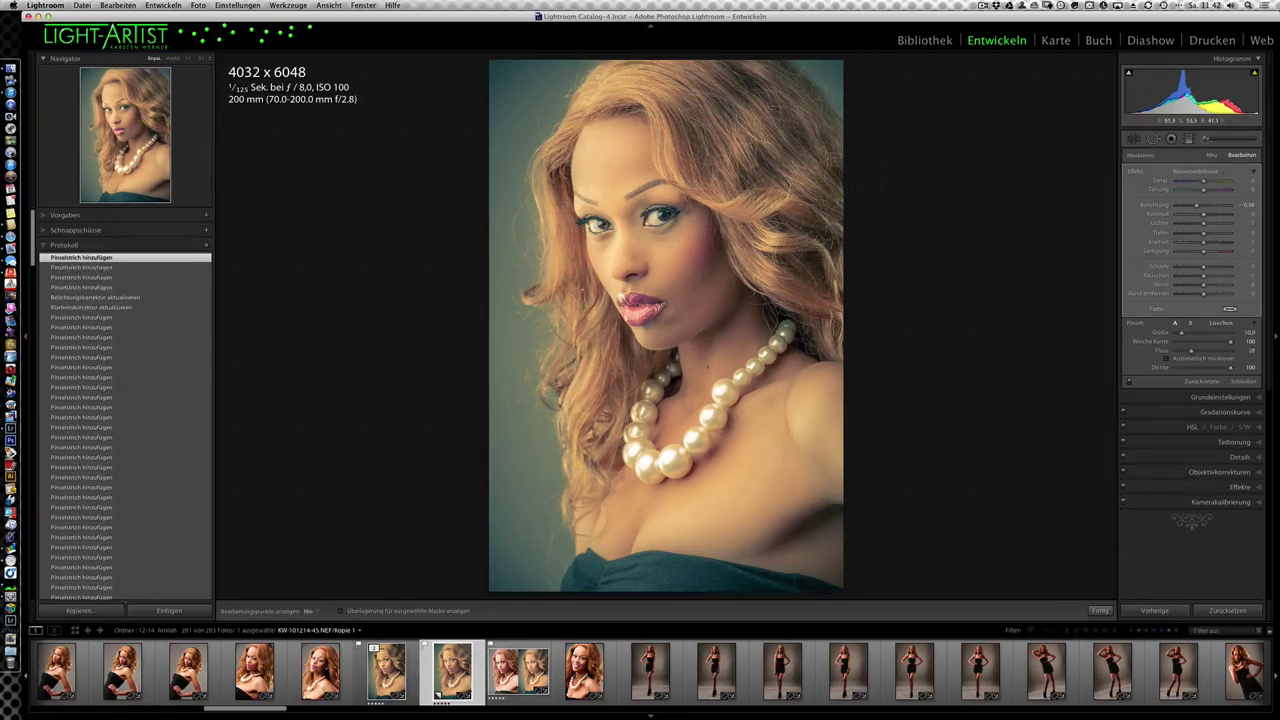
# Step: Deepen the shadows in the long lower curls beside the necklace with repeated darkening strokes
pyautogui.click(673, 245)
pyautogui.click(604, 412)
pyautogui.click(600, 446)
pyautogui.click(600, 446)
pyautogui.click(598, 450)
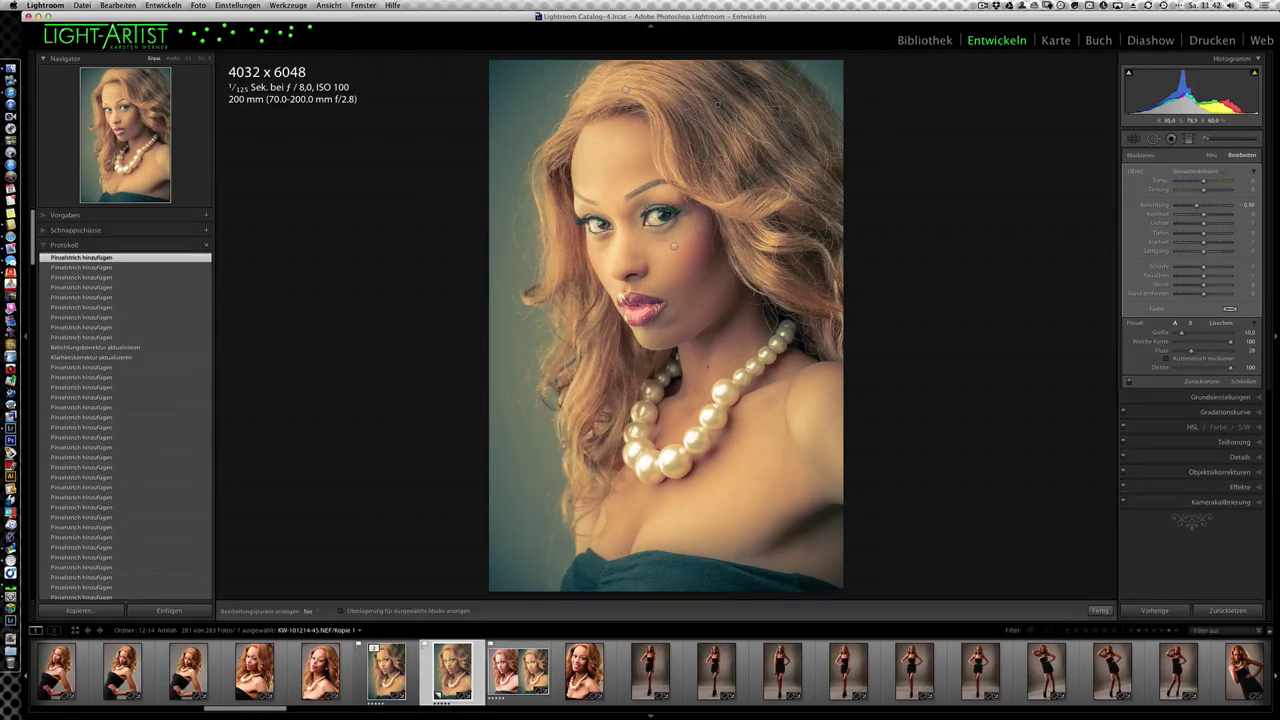
pyautogui.click(598, 450)
pyautogui.click(598, 450)
pyautogui.click(598, 450)
pyautogui.click(598, 450)
pyautogui.click(675, 246)
pyautogui.click(651, 221)
pyautogui.click(675, 246)
pyautogui.click(651, 221)
pyautogui.press('h')
# Step: Paint the darkening mask over the teal dress along the photo's lower edge
pyautogui.click(805, 592)
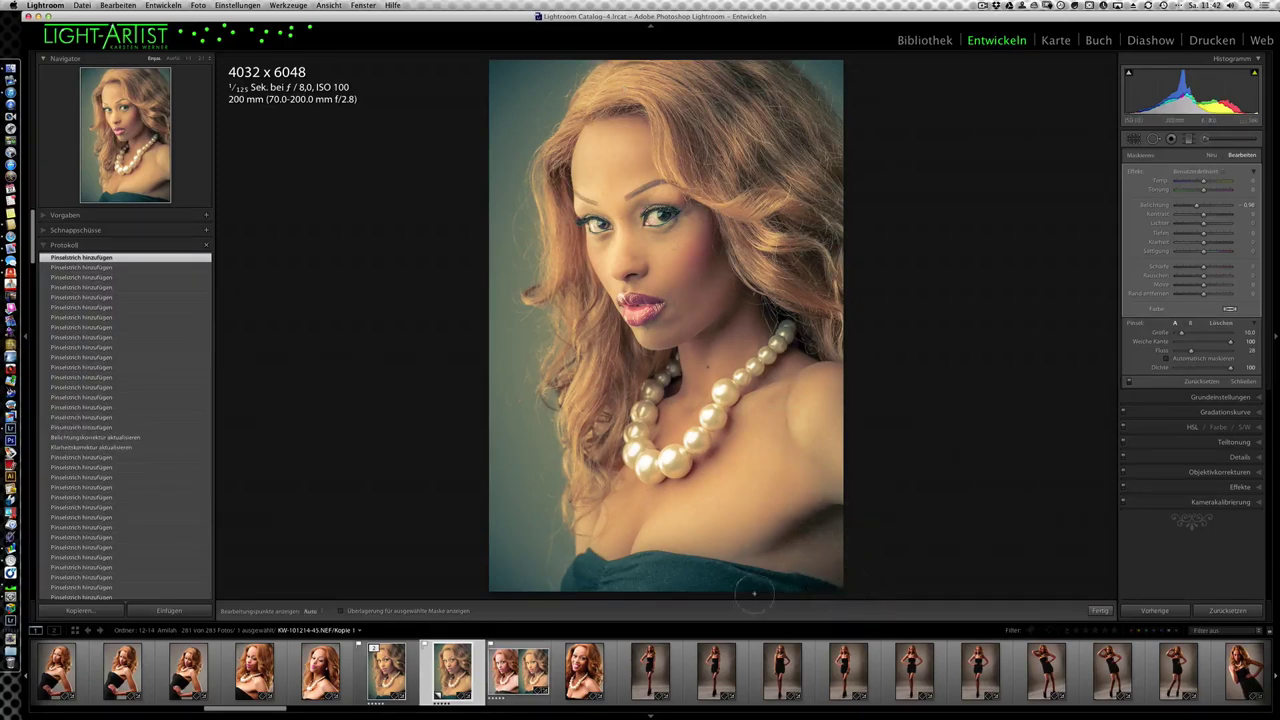
pyautogui.click(600, 586)
pyautogui.moveTo(599, 596); pyautogui.dragTo(584, 572)
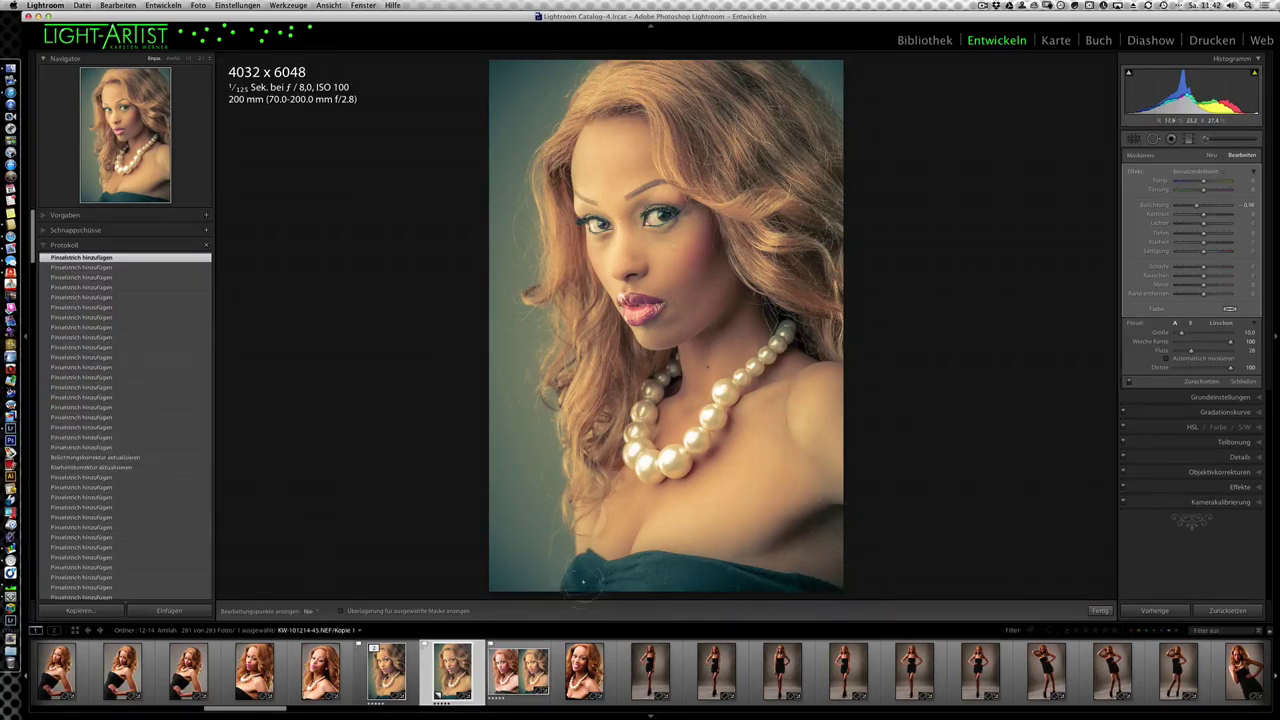
pyautogui.click(574, 586)
pyautogui.click(585, 580)
pyautogui.click(585, 580)
pyautogui.press('h')
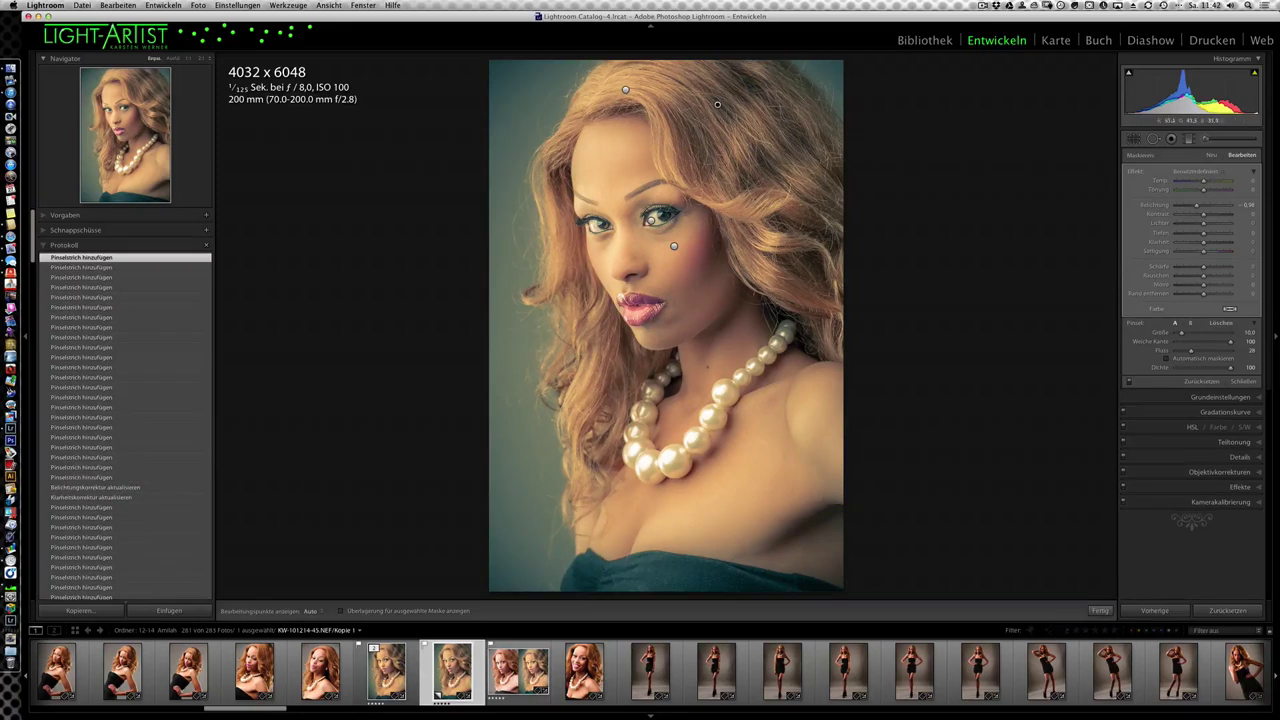
# Step: Darken the outer hair beside the forehead, the corner of the dress and the opposite outer edge of the hair
pyautogui.press('h')
pyautogui.press('h')
pyautogui.click(562, 141)
pyautogui.click(562, 141)
pyautogui.click(562, 141)
pyautogui.click(585, 580)
pyautogui.press('h')
pyautogui.click(585, 580)
pyautogui.press('h')
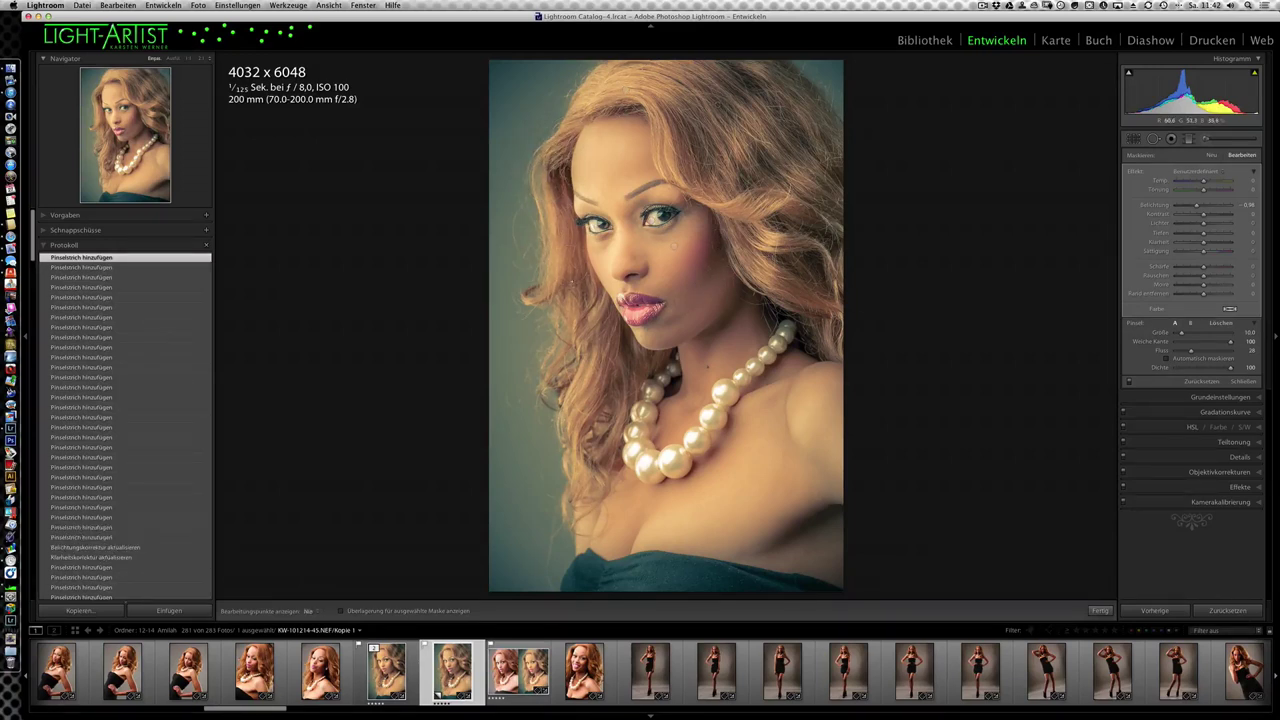
pyautogui.click(562, 141)
pyautogui.click(562, 141)
pyautogui.press('h')
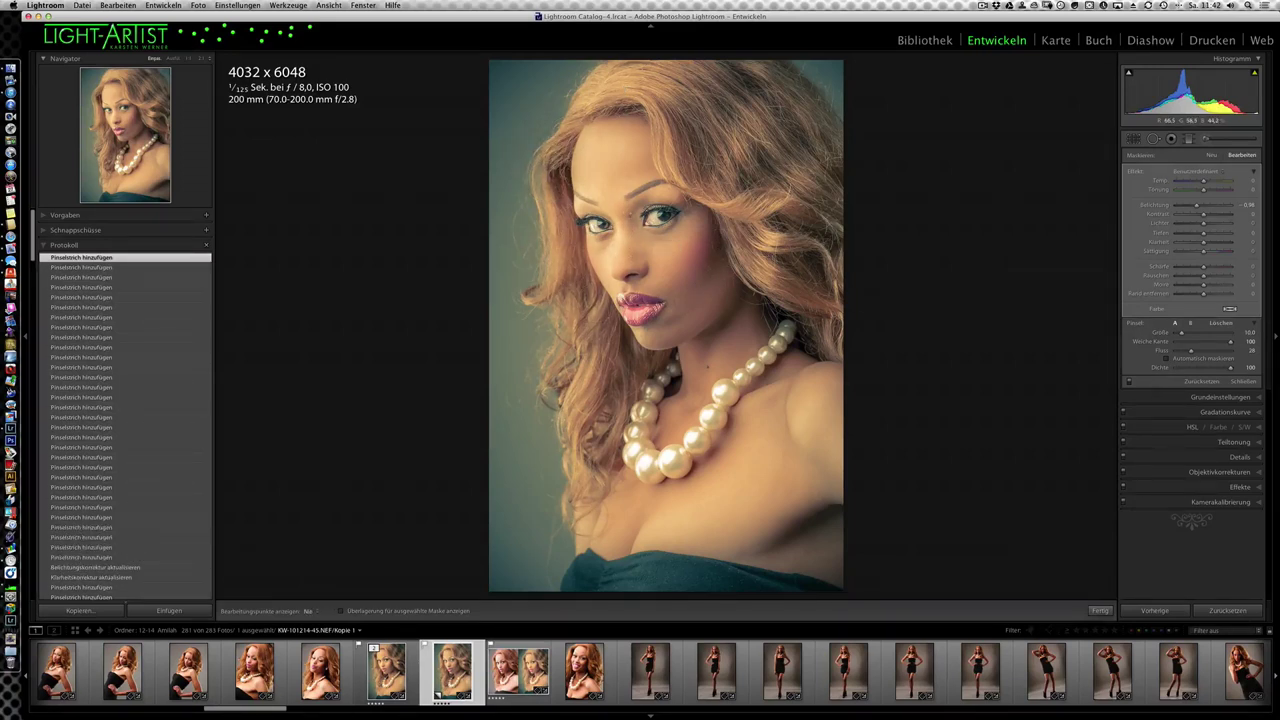
pyautogui.click(562, 141)
pyautogui.press('h')
pyautogui.click(869, 209)
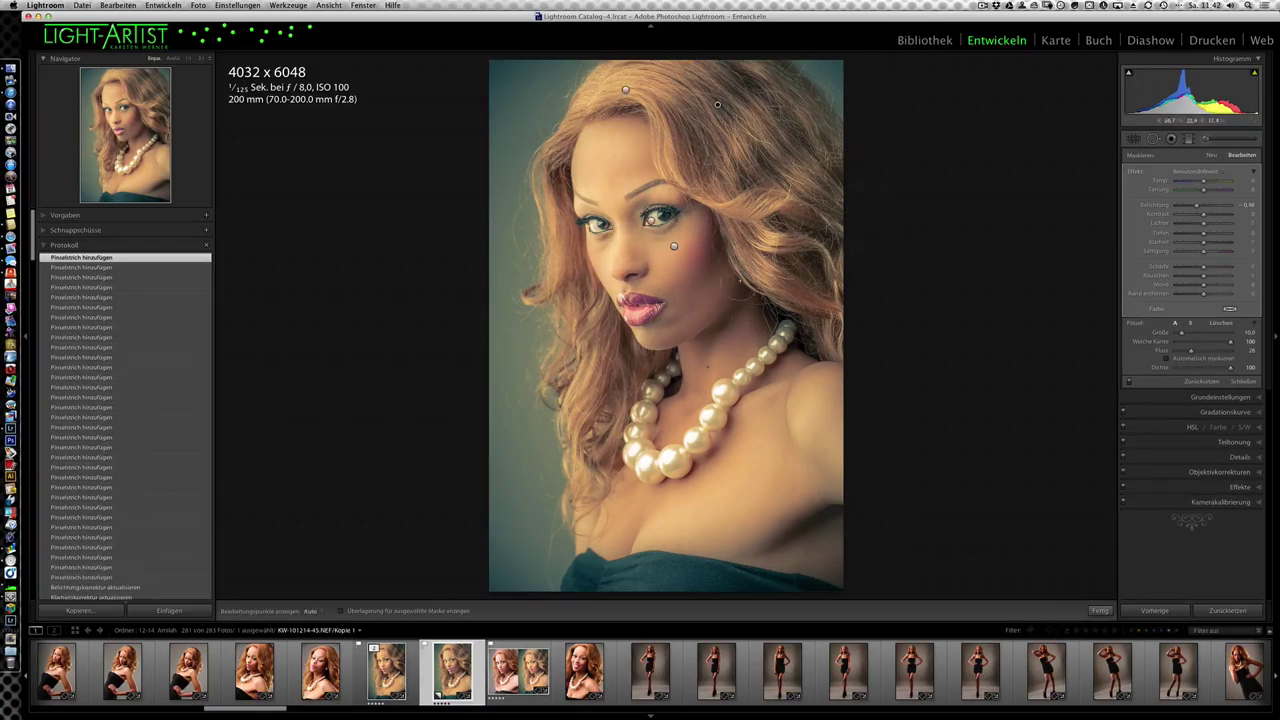
# Step: Darken the shadowed hair above the shoulder out to the photo's edge with additional strokes
pyautogui.press('h')
pyautogui.click(651, 221)
pyautogui.press('h')
pyautogui.click(674, 247)
pyautogui.press('h')
pyautogui.moveTo(800, 330); pyautogui.dragTo(872, 286)
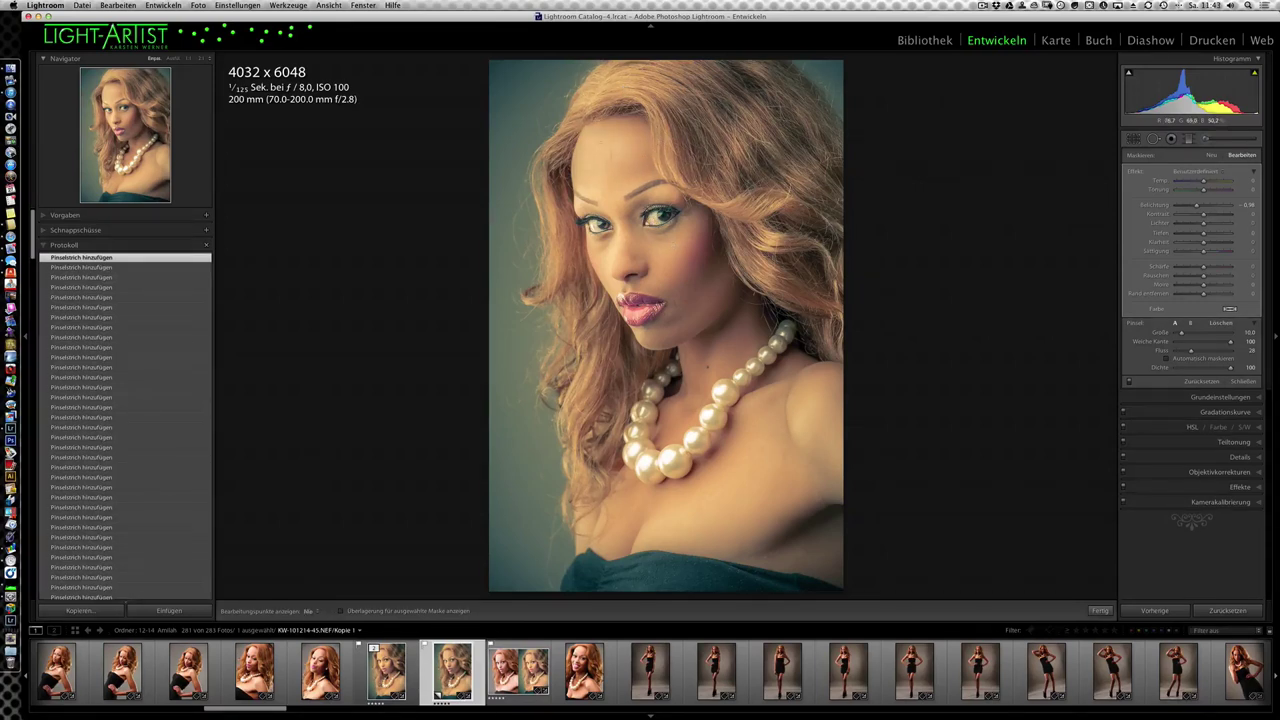
pyautogui.press('h')
pyautogui.press('h')
pyautogui.press('h')
pyautogui.press('h')
pyautogui.press('h')
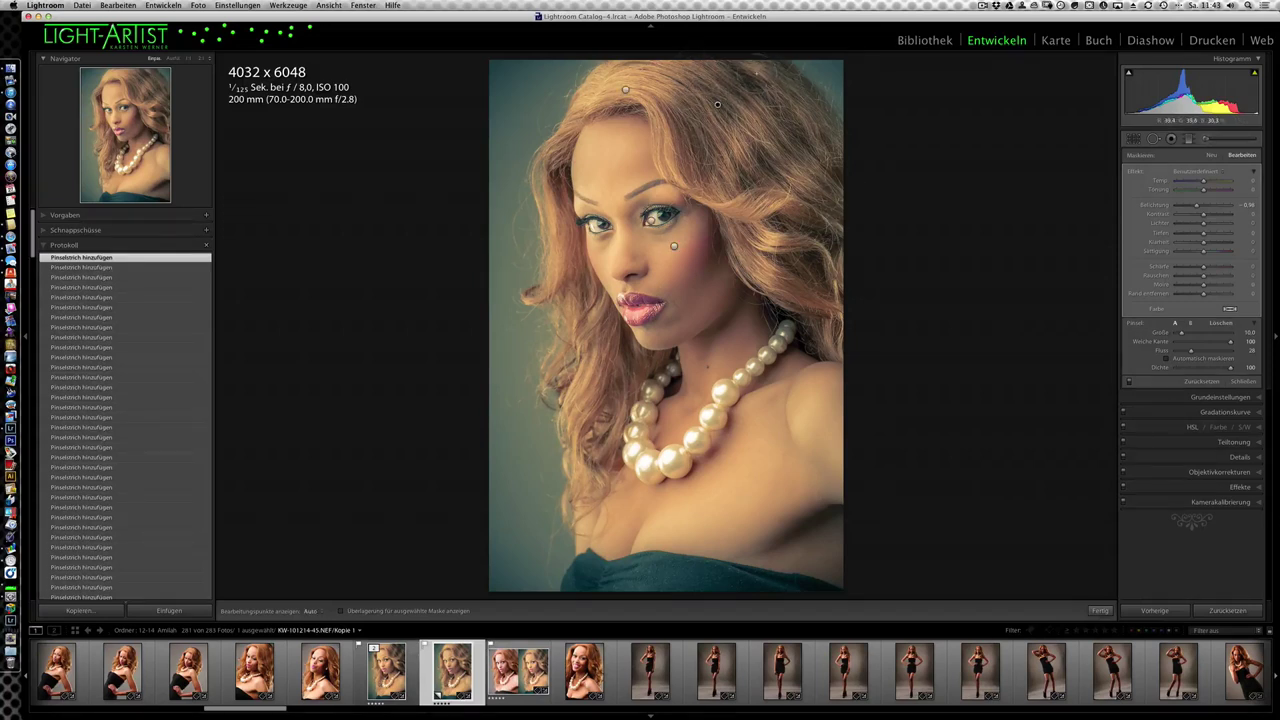
# Step: Test the darkening mask at an exposure of −4.00, and set its exposure to −0.67
pyautogui.press('h')
pyautogui.press('h')
pyautogui.press('h')
pyautogui.press('h')
pyautogui.moveTo(1197, 206); pyautogui.dragTo(1175, 206)
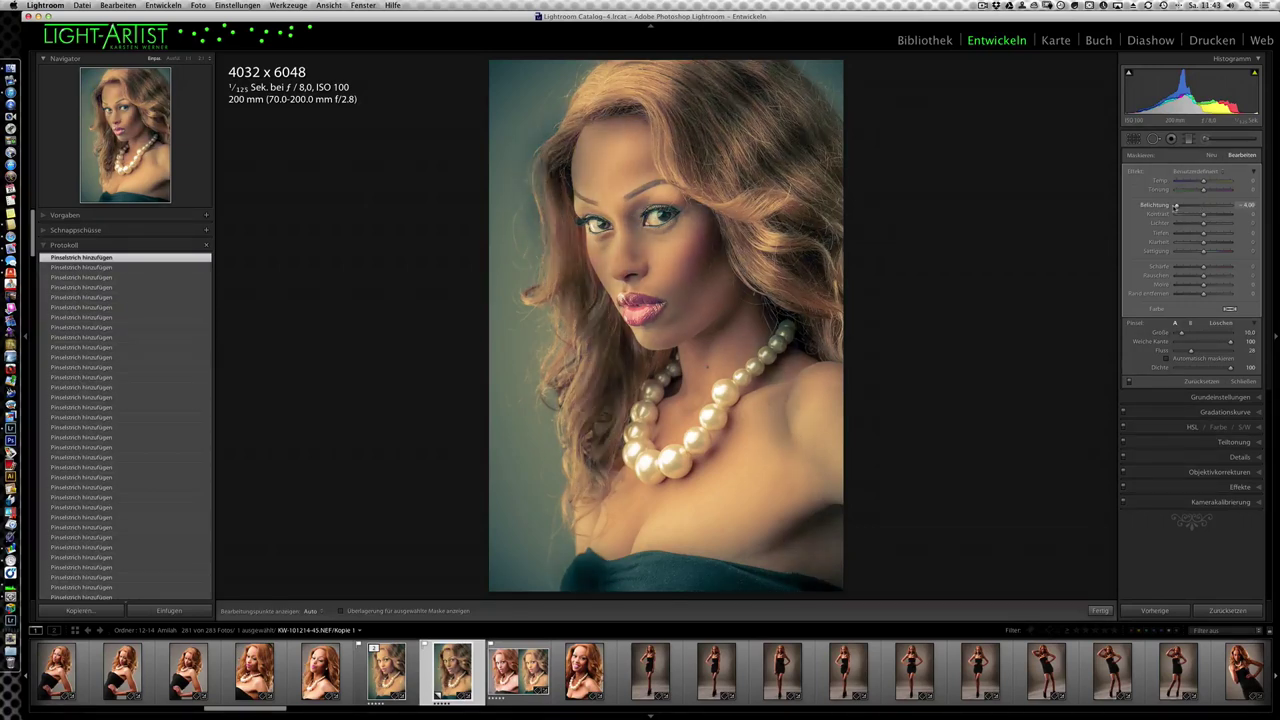
pyautogui.moveTo(1175, 206); pyautogui.dragTo(1197, 206)
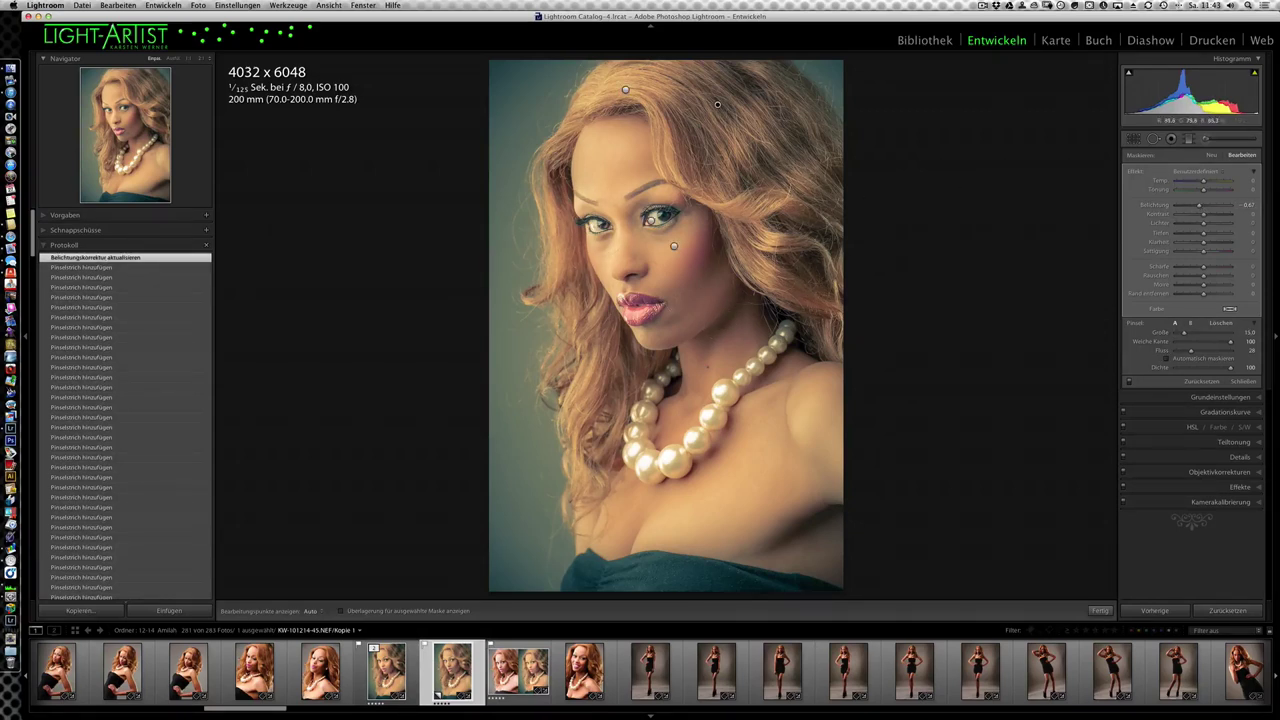
# Step: Enlarge the brush to size 40 and darken the photo's outer edge beside the hair and shoulder
pyautogui.scroll(3, 568, 250)
pyautogui.scroll(2, 602, 252)
pyautogui.press('h')
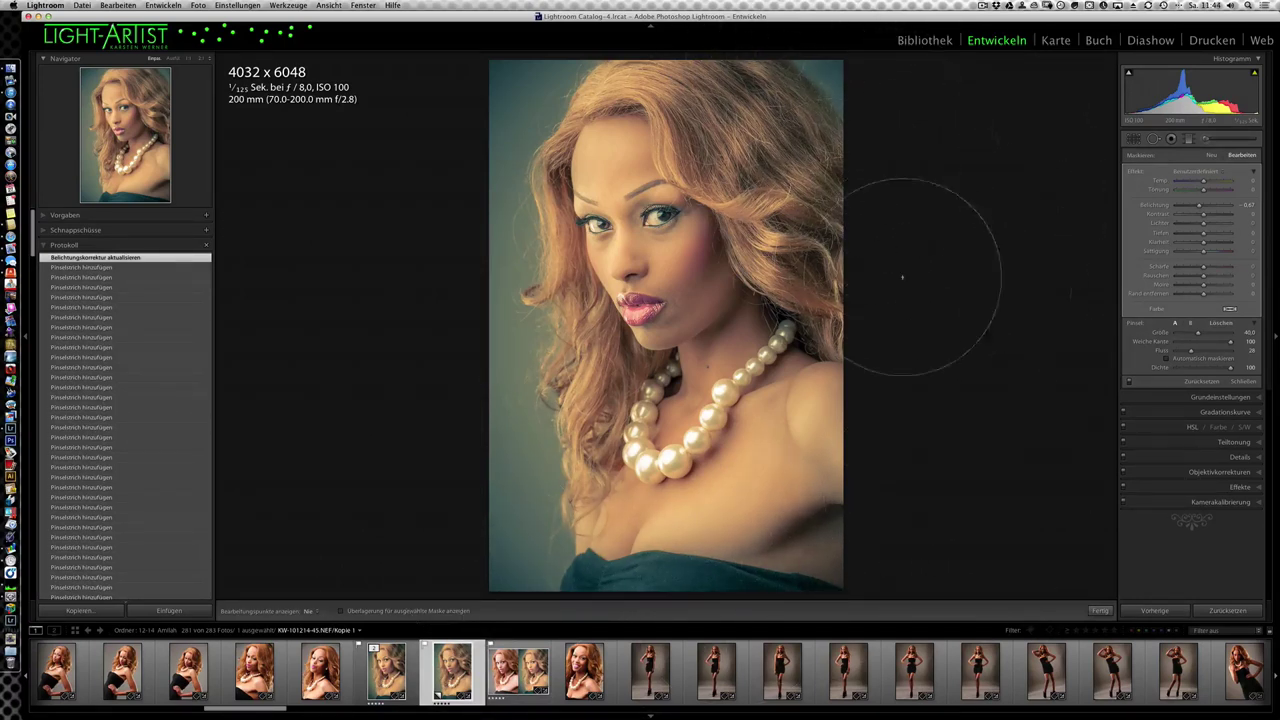
pyautogui.moveTo(904, 319)
pyautogui.mouseDown()
pyautogui.moveTo(909, 514)
pyautogui.moveTo(857, 557)
pyautogui.moveTo(963, 432)
pyautogui.moveTo(1150, 497)
pyautogui.mouseUp()
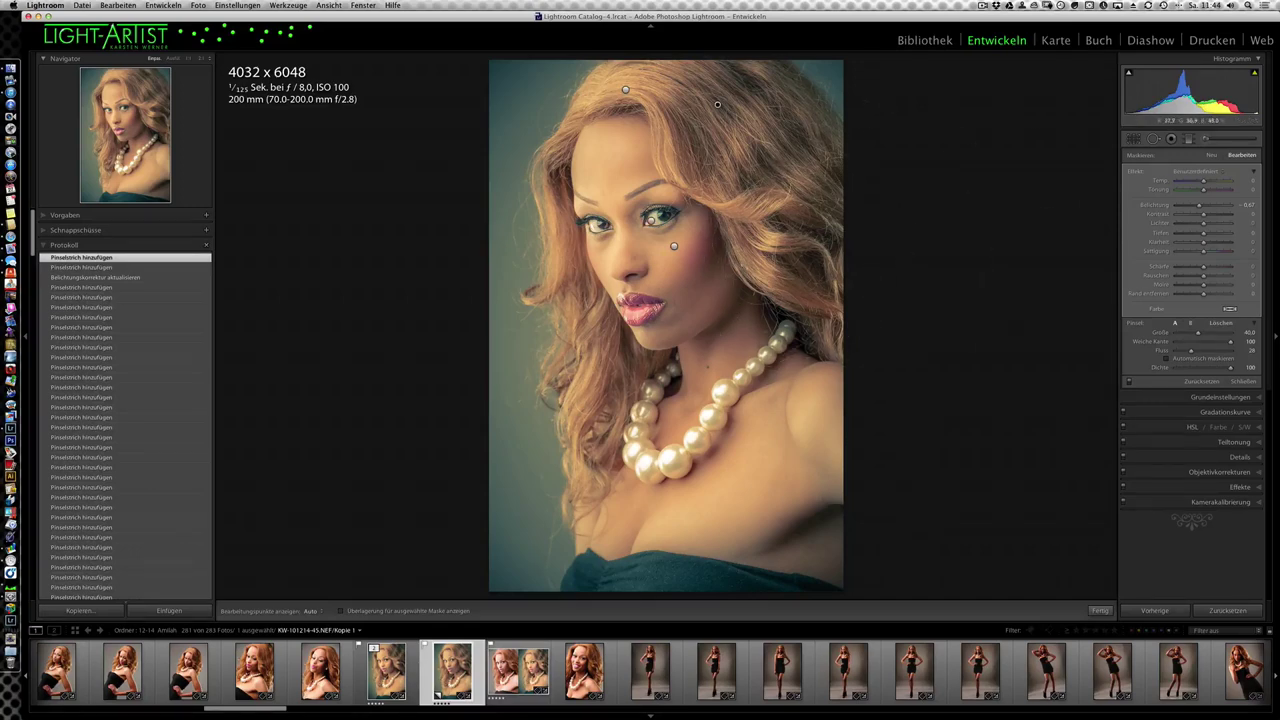
# Step: Start a new brush mask with all effects reset and paint the white of the eye nearer the hair with a size 7 brush
pyautogui.press('z')
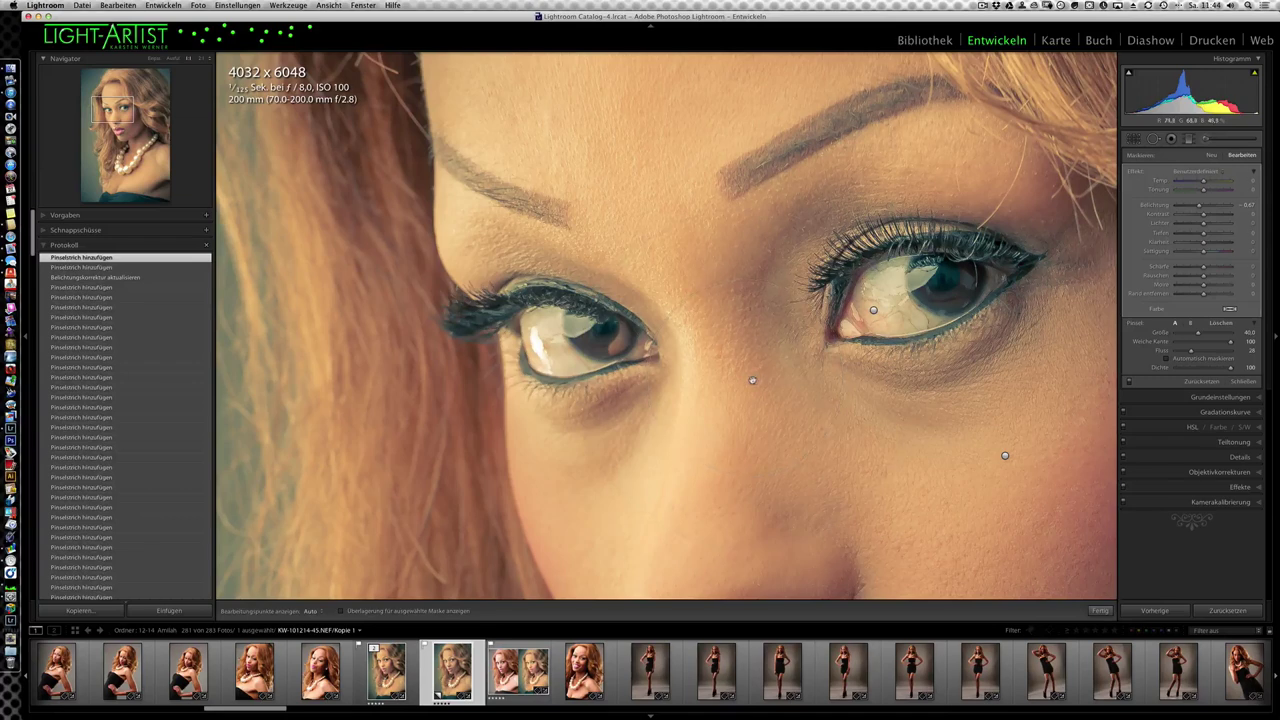
pyautogui.moveTo(753, 381); pyautogui.dragTo(685, 377)
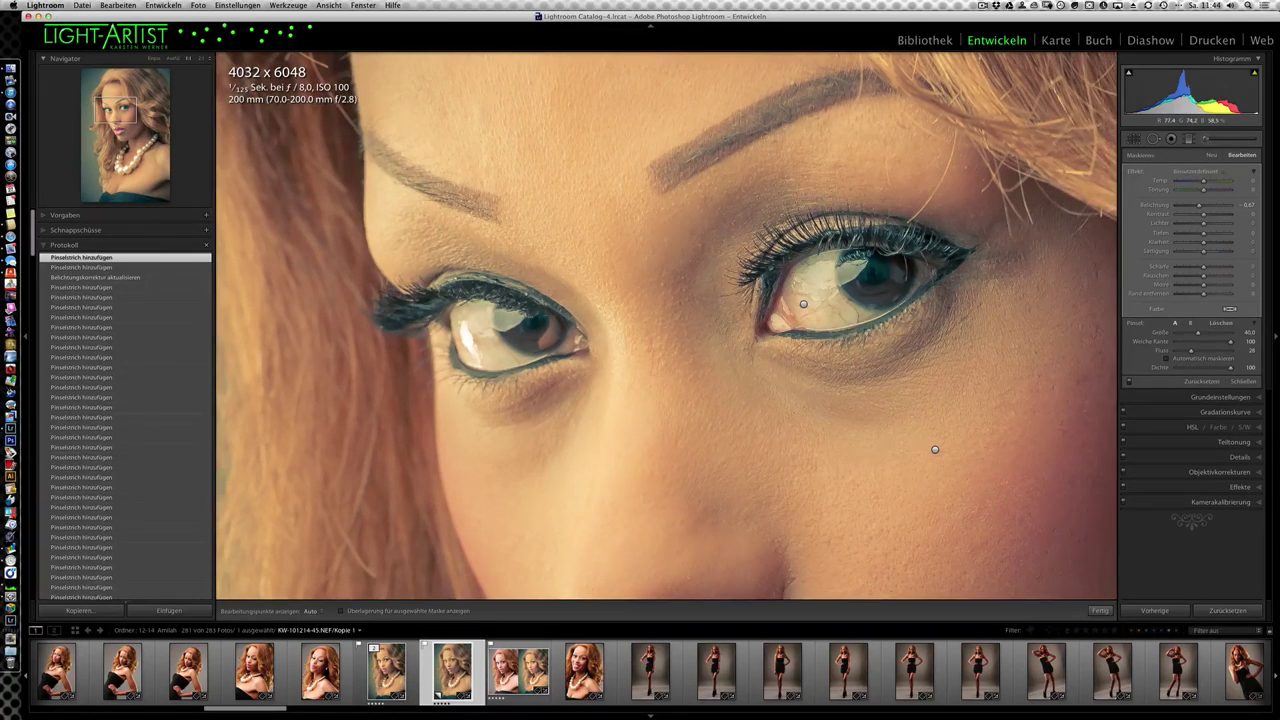
pyautogui.click(1211, 156)
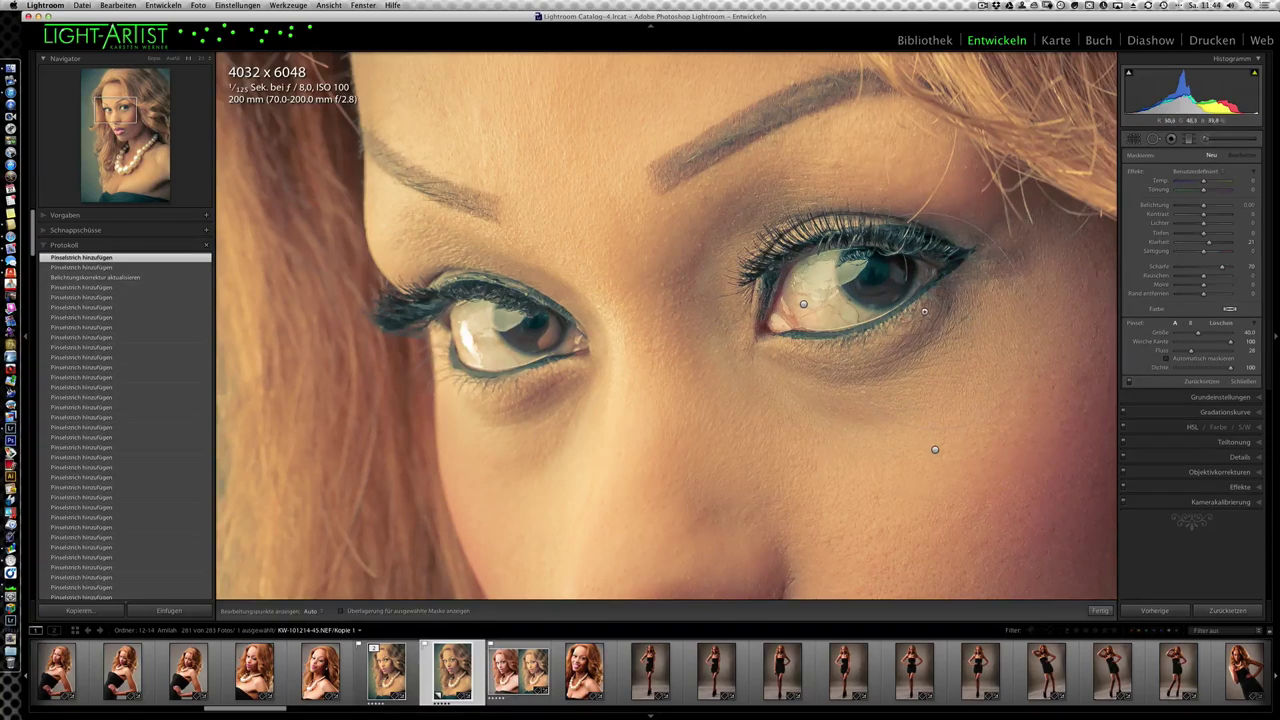
pyautogui.scroll(-3, 843, 285)
pyautogui.scroll(-6, 846, 287)
pyautogui.scroll(1, 840, 290)
pyautogui.doubleClick(1135, 172)
pyautogui.click(470, 333)
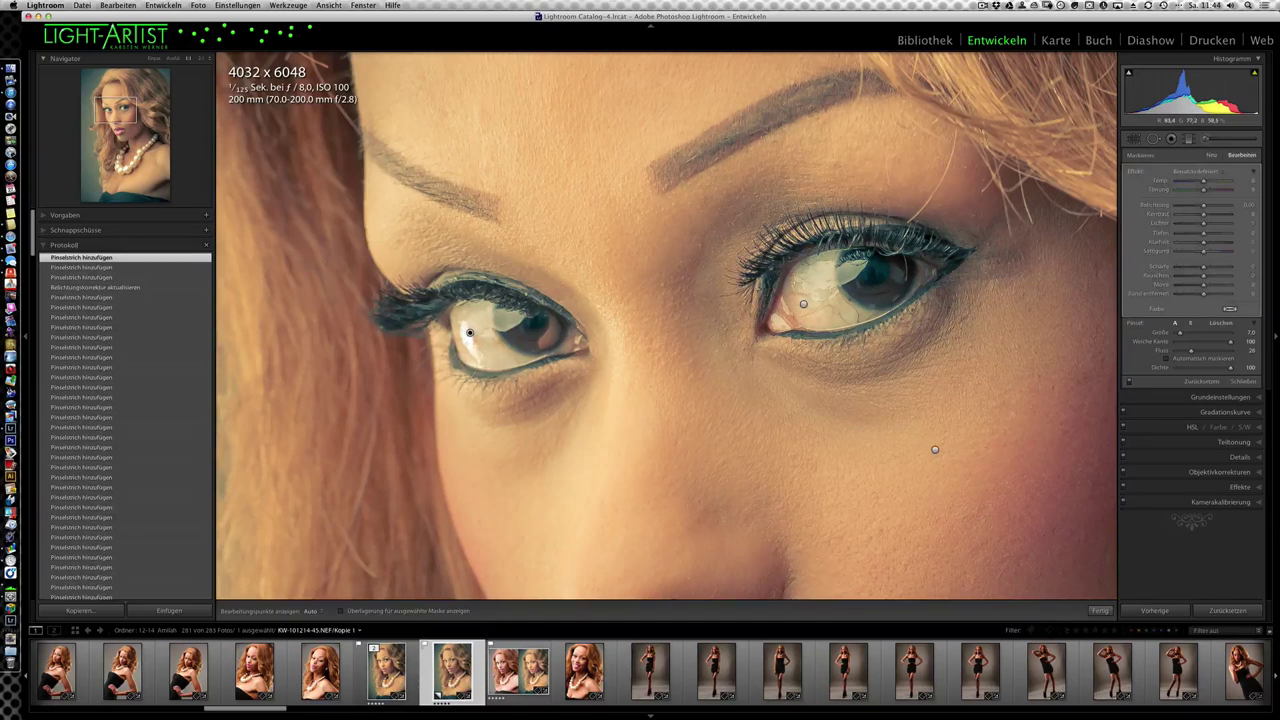
# Step: Raise the eye-white mask's highlights, lower its clarity slightly, and set its saturation to −100
pyautogui.moveTo(1204, 227); pyautogui.dragTo(1213, 228)
pyautogui.click(1203, 243)
pyautogui.moveTo(1204, 251); pyautogui.dragTo(1172, 258)
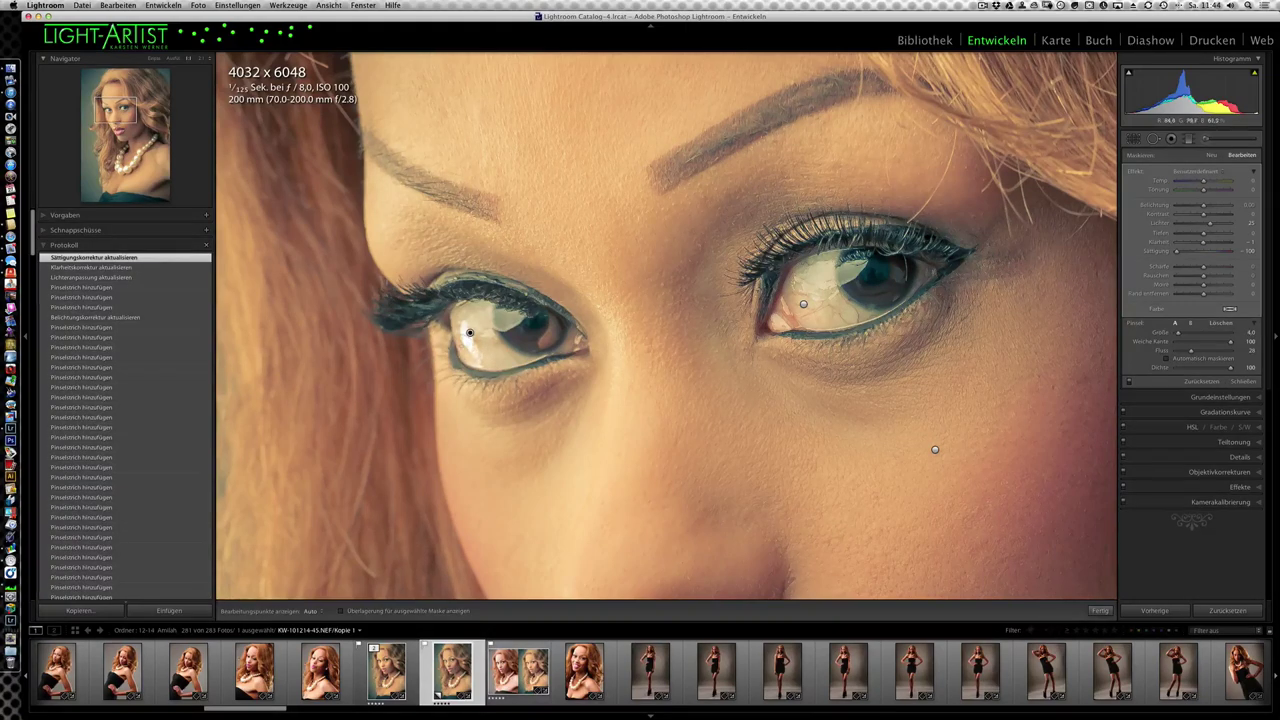
# Step: Paint the whites of both eyes at flow 100 with the mask pins hidden, reducing the brush to size 1 for the finer areas
pyautogui.press('h')
pyautogui.moveTo(558, 332); pyautogui.dragTo(560, 334)
pyautogui.doubleClick(1192, 351)
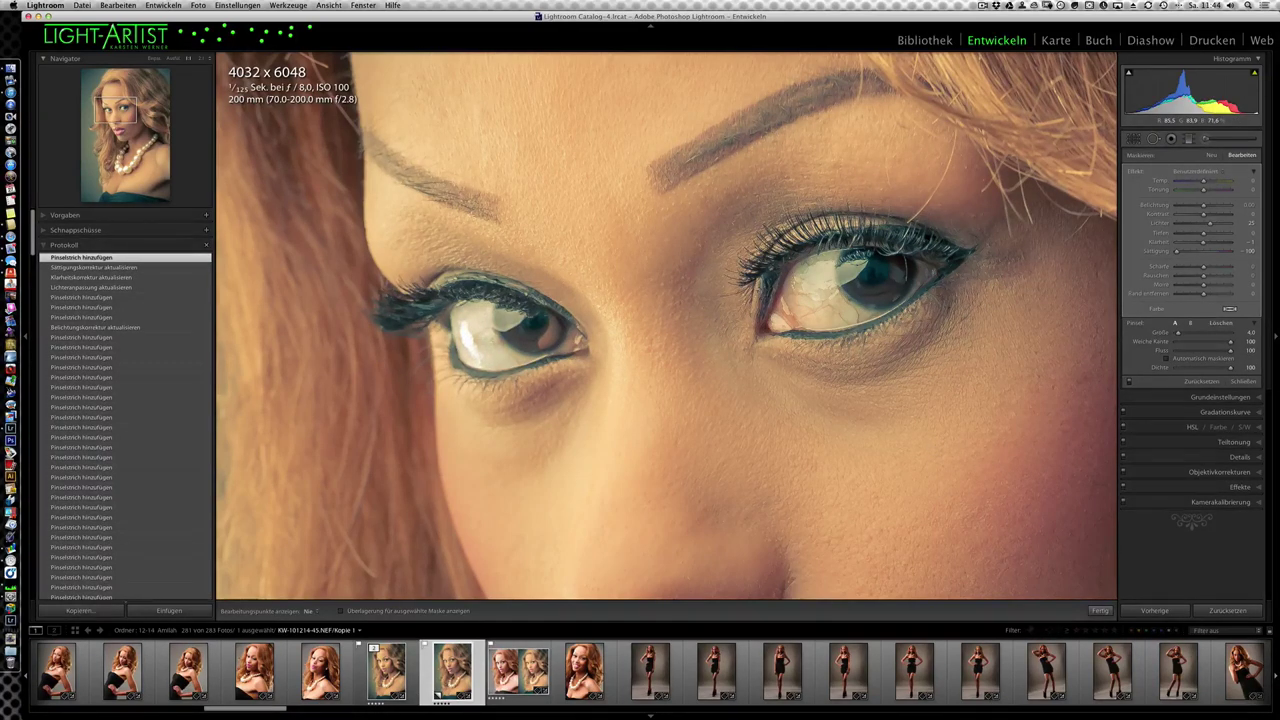
pyautogui.moveTo(800, 290); pyautogui.dragTo(812, 270)
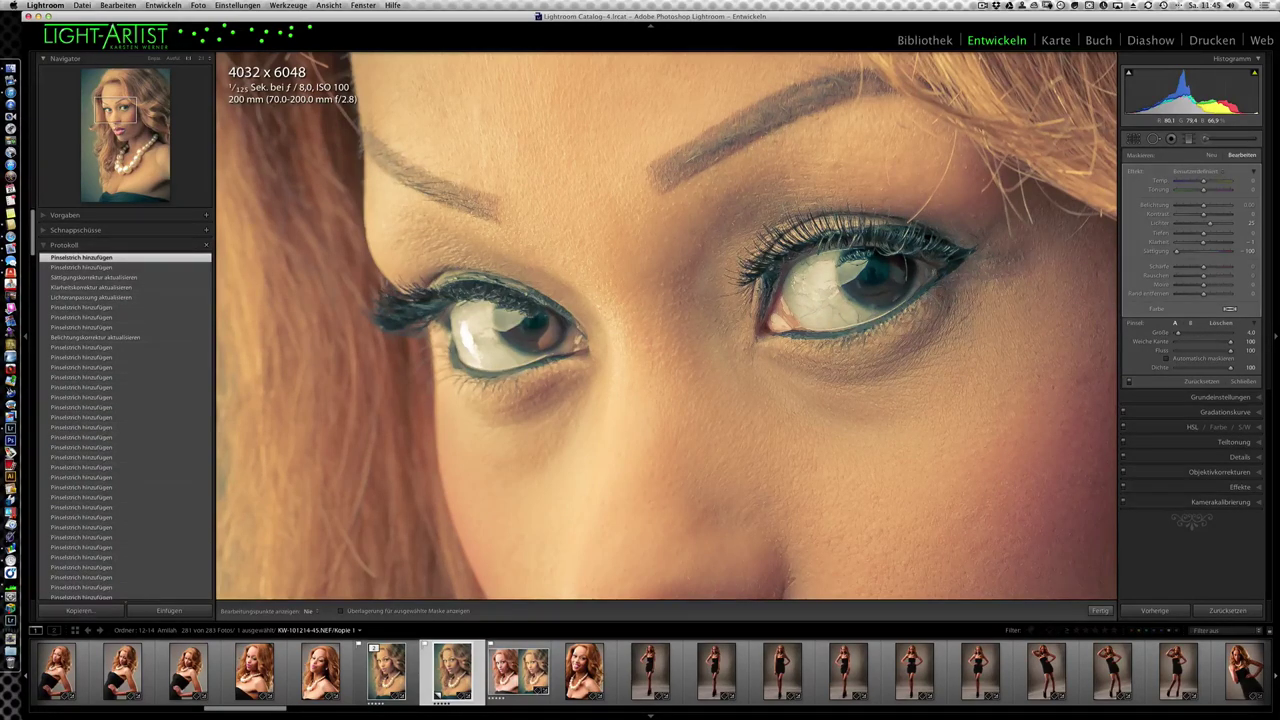
pyautogui.click(935, 449)
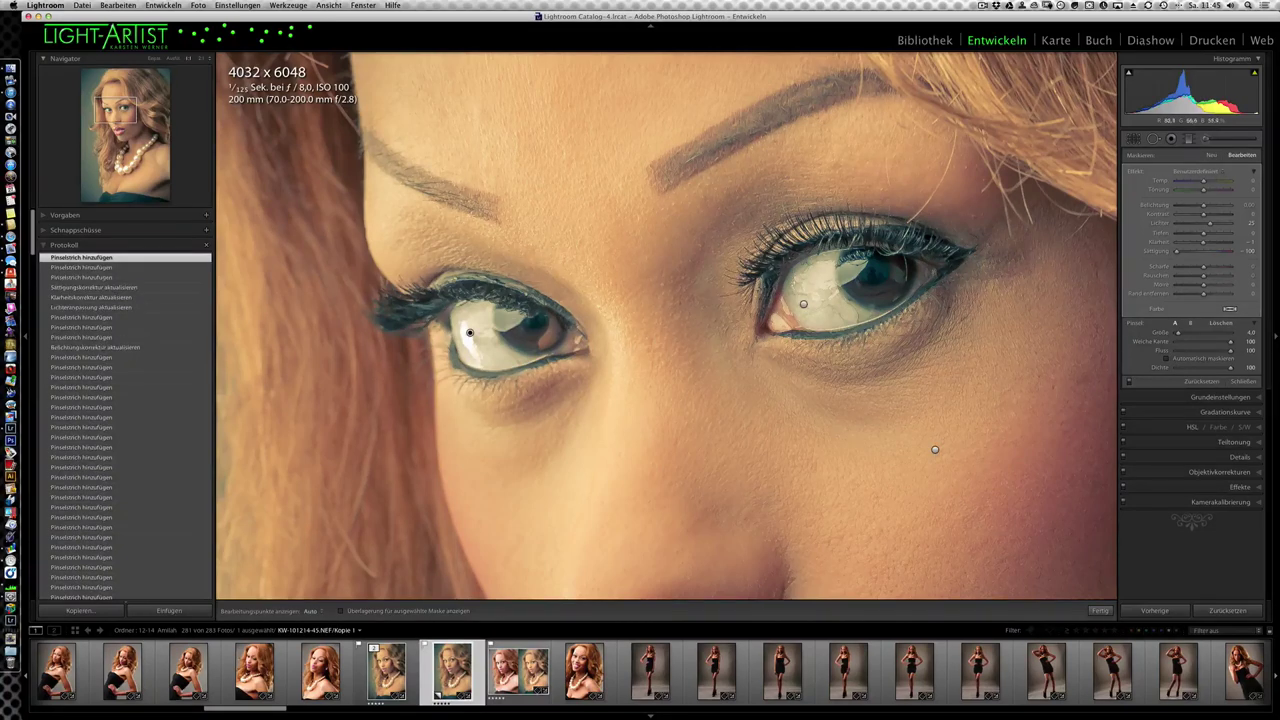
pyautogui.press('h')
pyautogui.press('h')
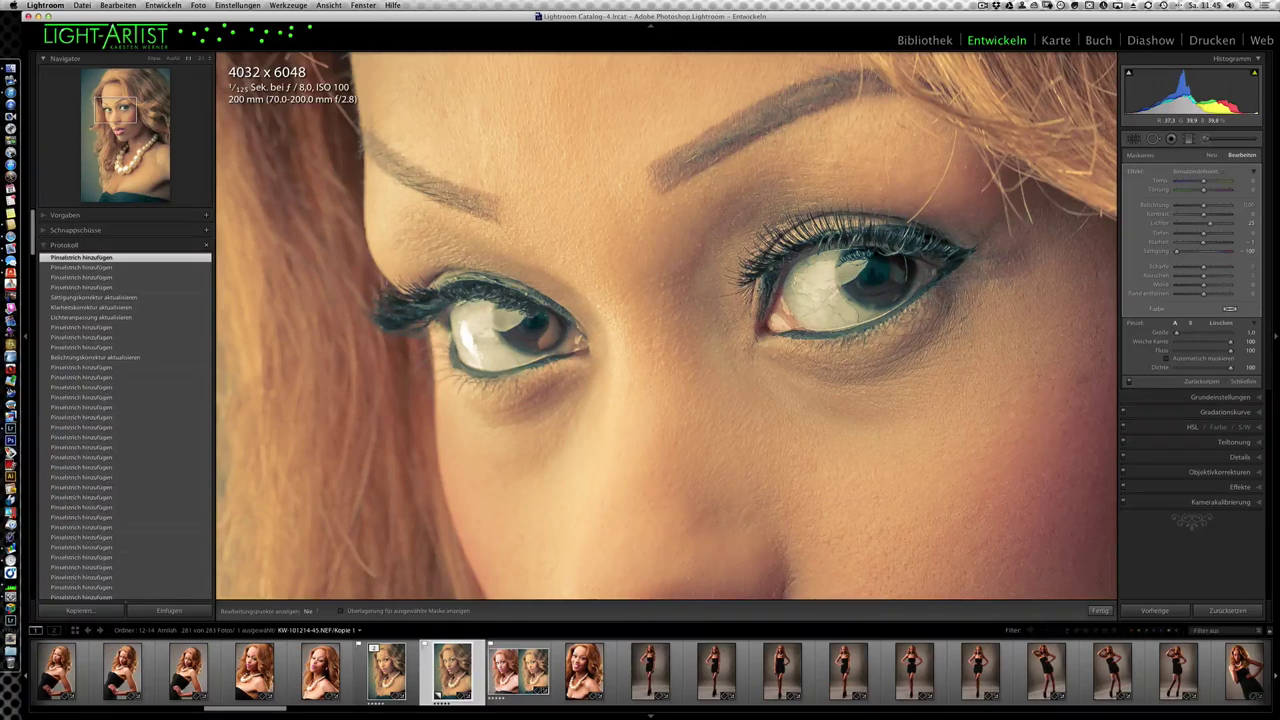
pyautogui.press('h')
# Step: Soften the eye-white mask by easing its desaturation slightly and lowering its highlights
pyautogui.press('z')
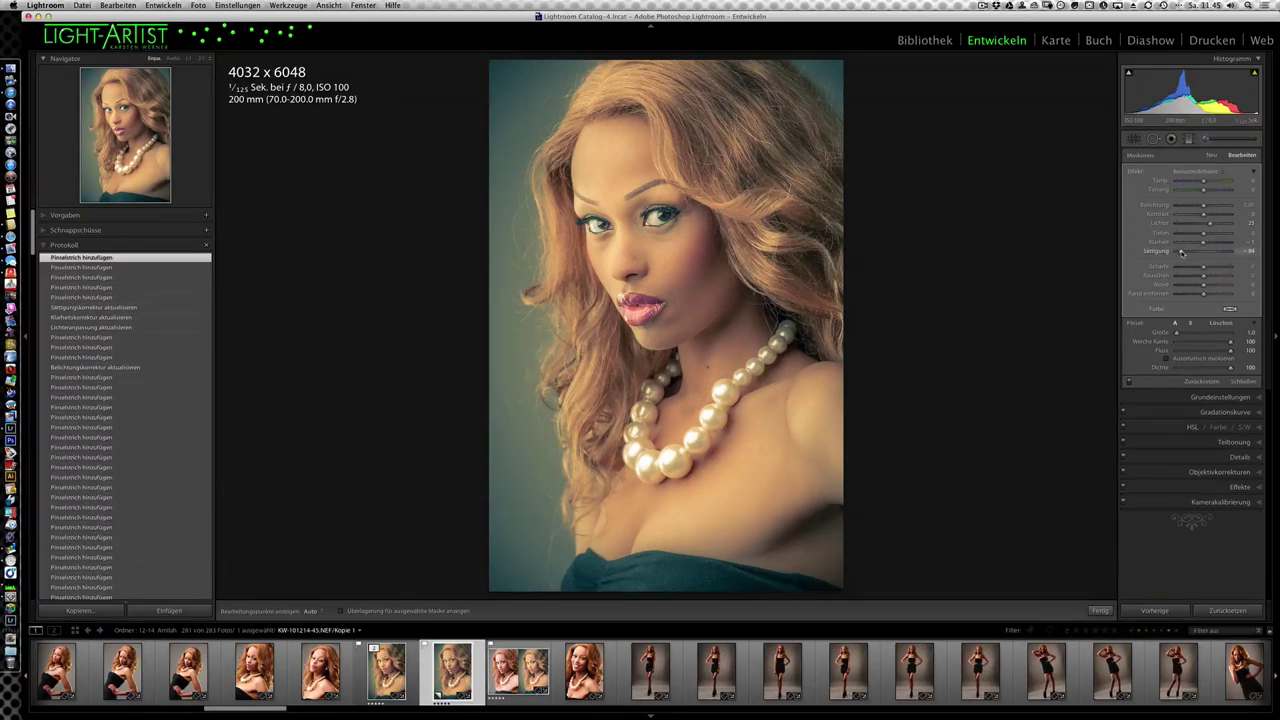
pyautogui.moveTo(1183, 252); pyautogui.dragTo(1180, 253)
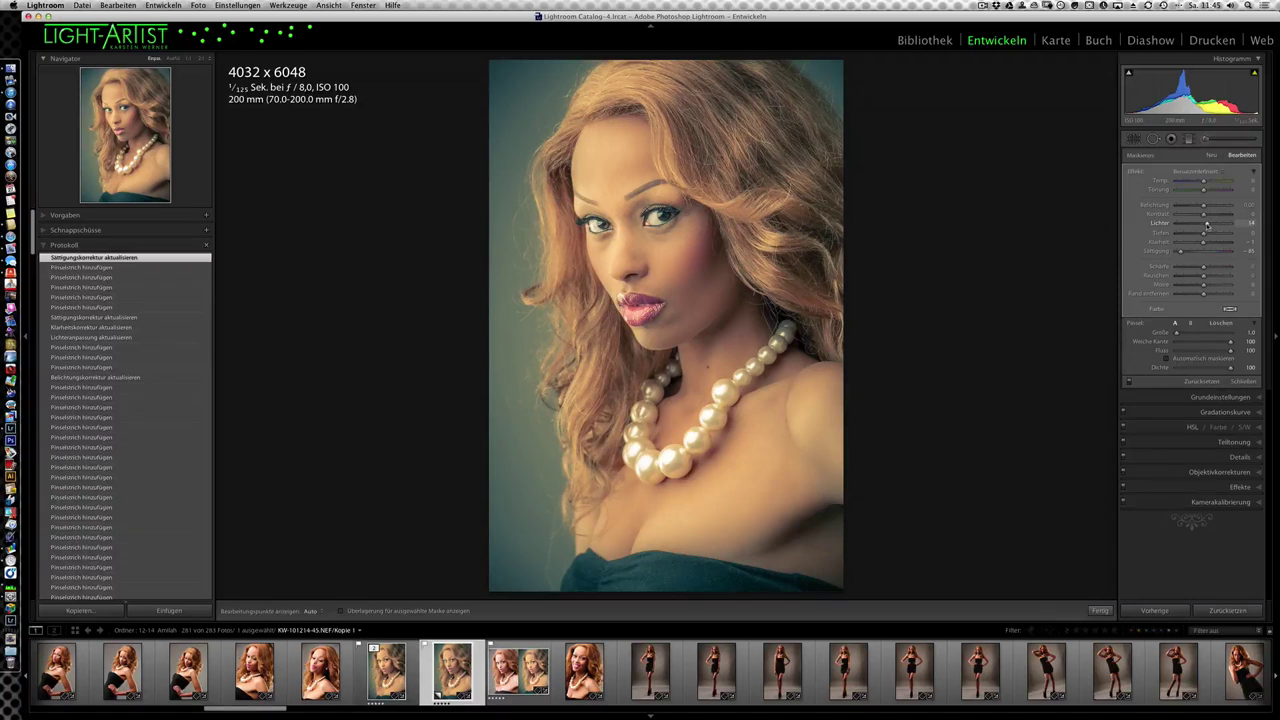
pyautogui.moveTo(1206, 225); pyautogui.dragTo(1205, 225)
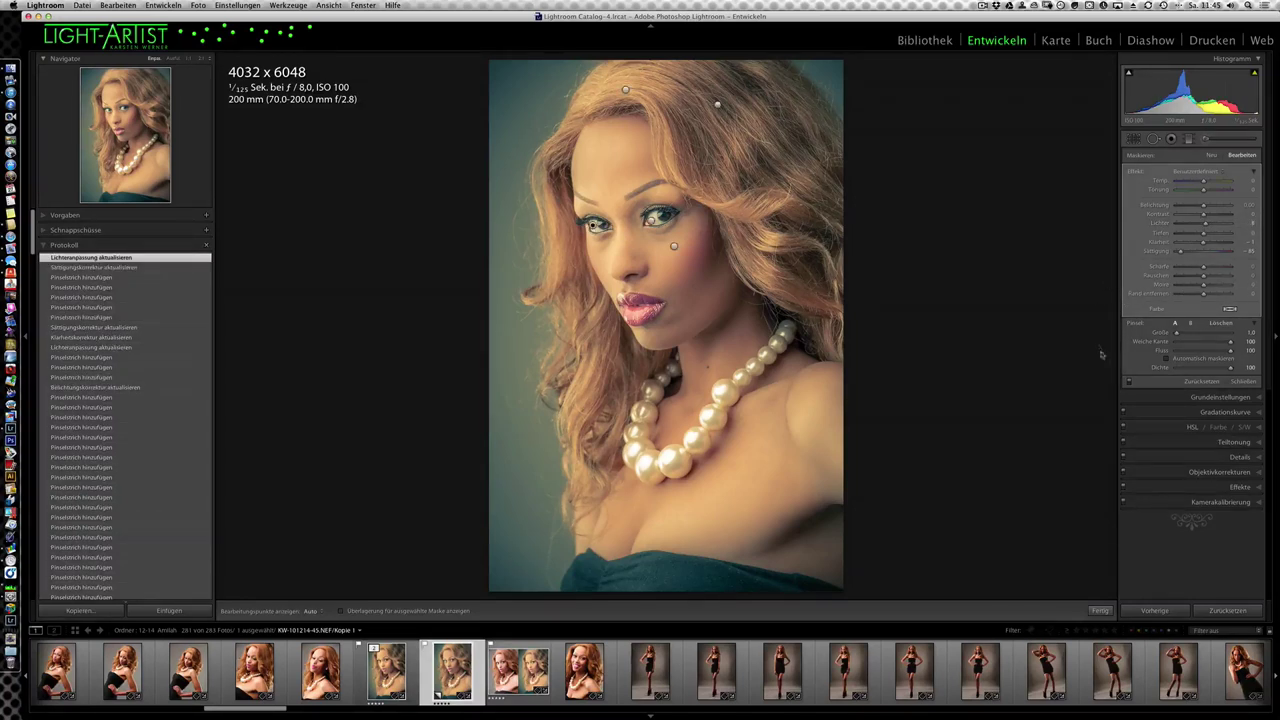
# Step: Toggle all brush corrections off and on repeatedly to compare the portrait before and after the local retouching
pyautogui.click(1130, 382)
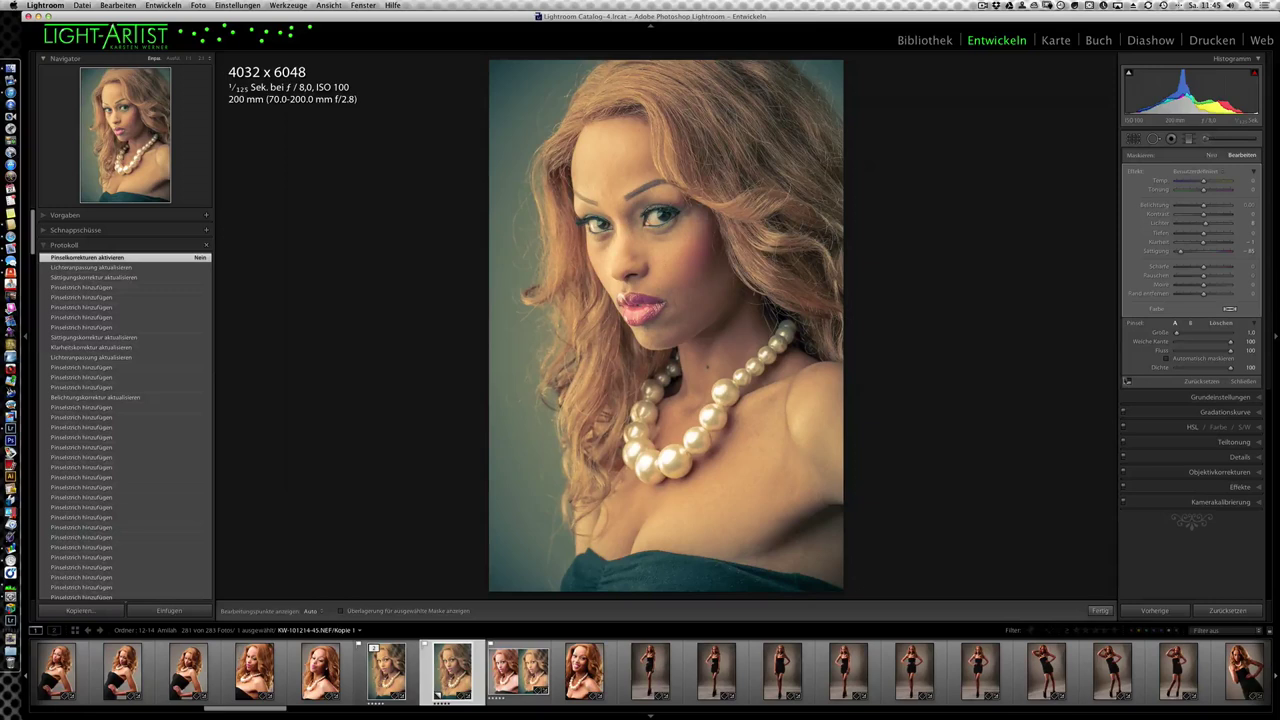
pyautogui.click(1130, 382)
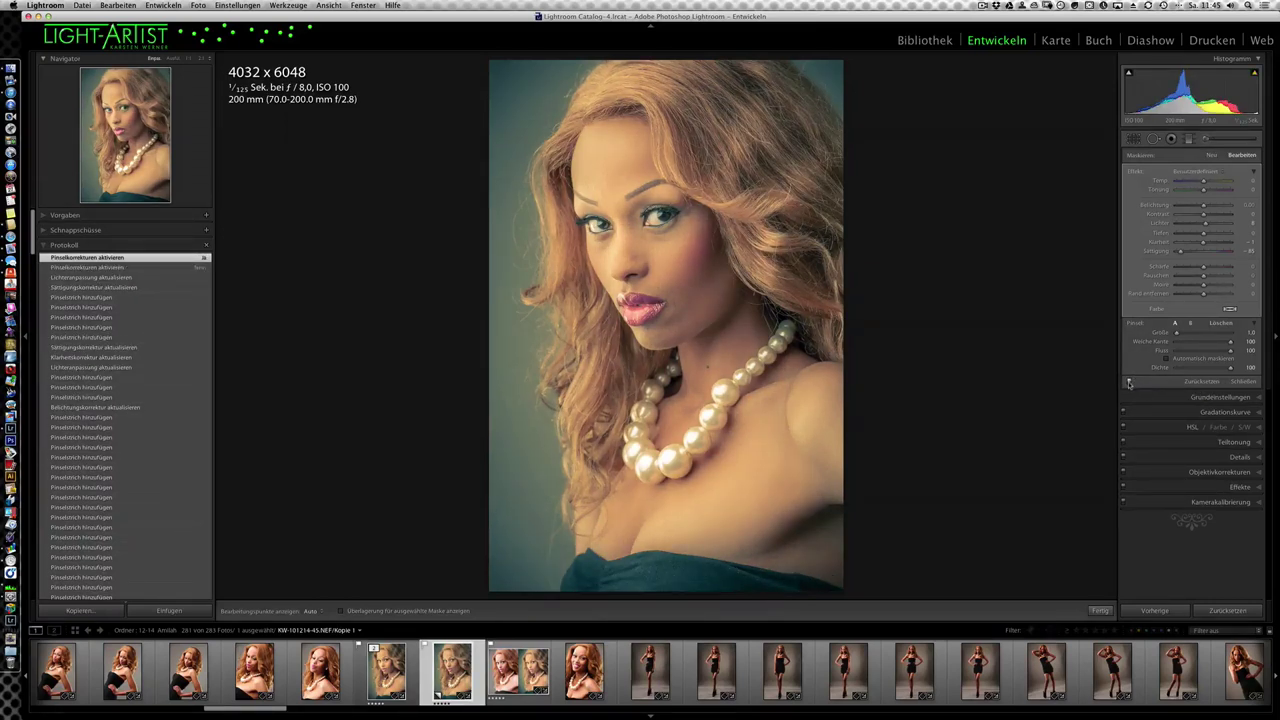
pyautogui.click(1130, 382)
pyautogui.click(1130, 382)
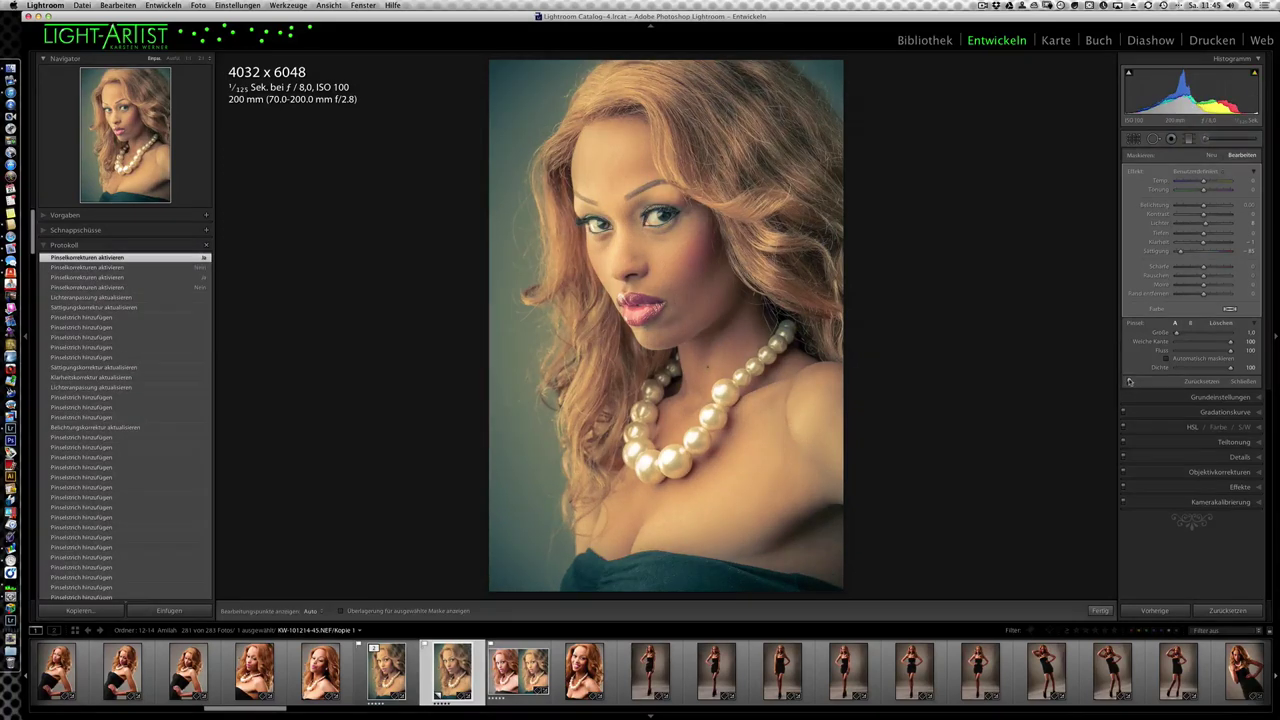
pyautogui.click(1131, 382)
pyautogui.click(1130, 382)
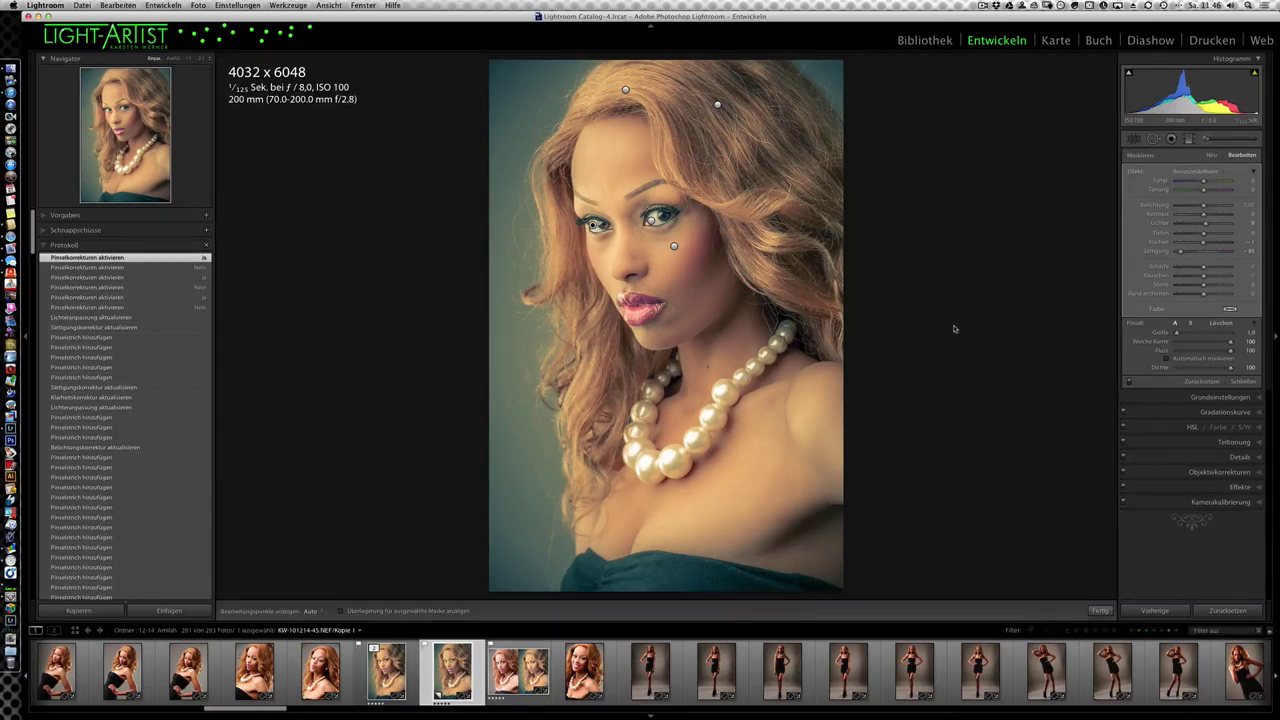
# Step: Close the brush adjustments and compare the retouched virtual copy with the other version of the portrait by switching between them
pyautogui.click(1243, 381)
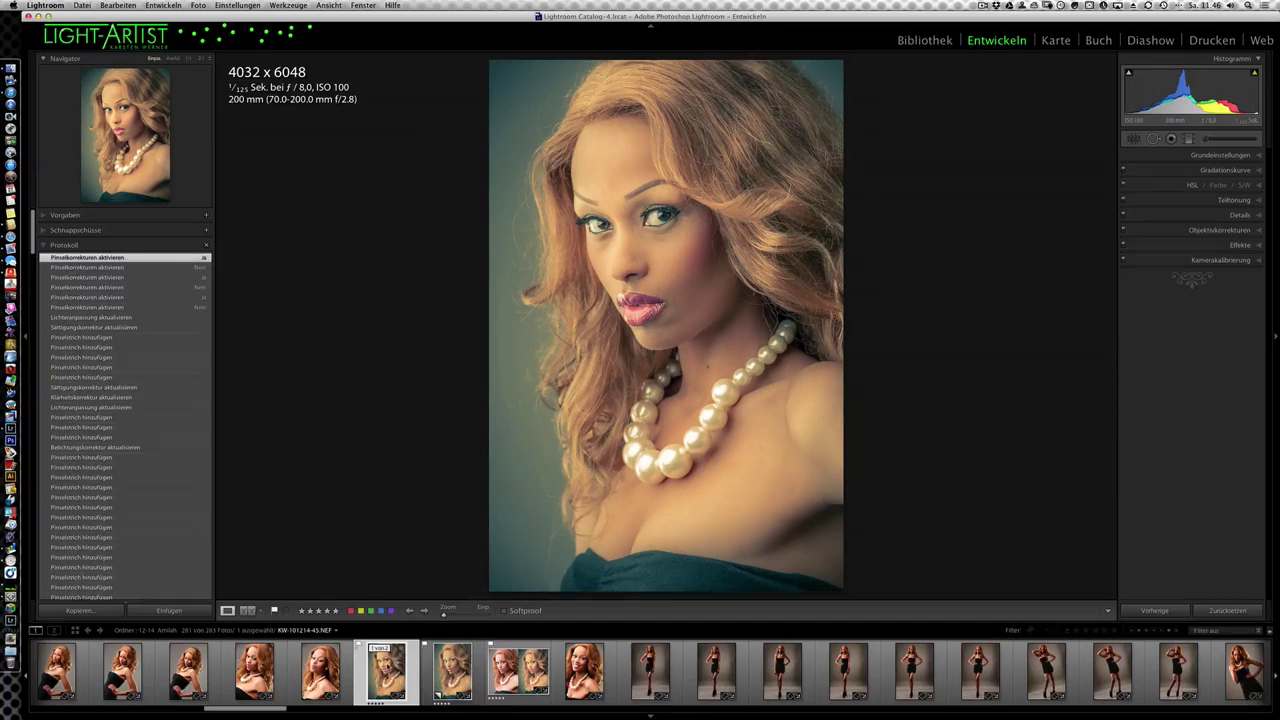
pyautogui.press('super+alt+shift+e')
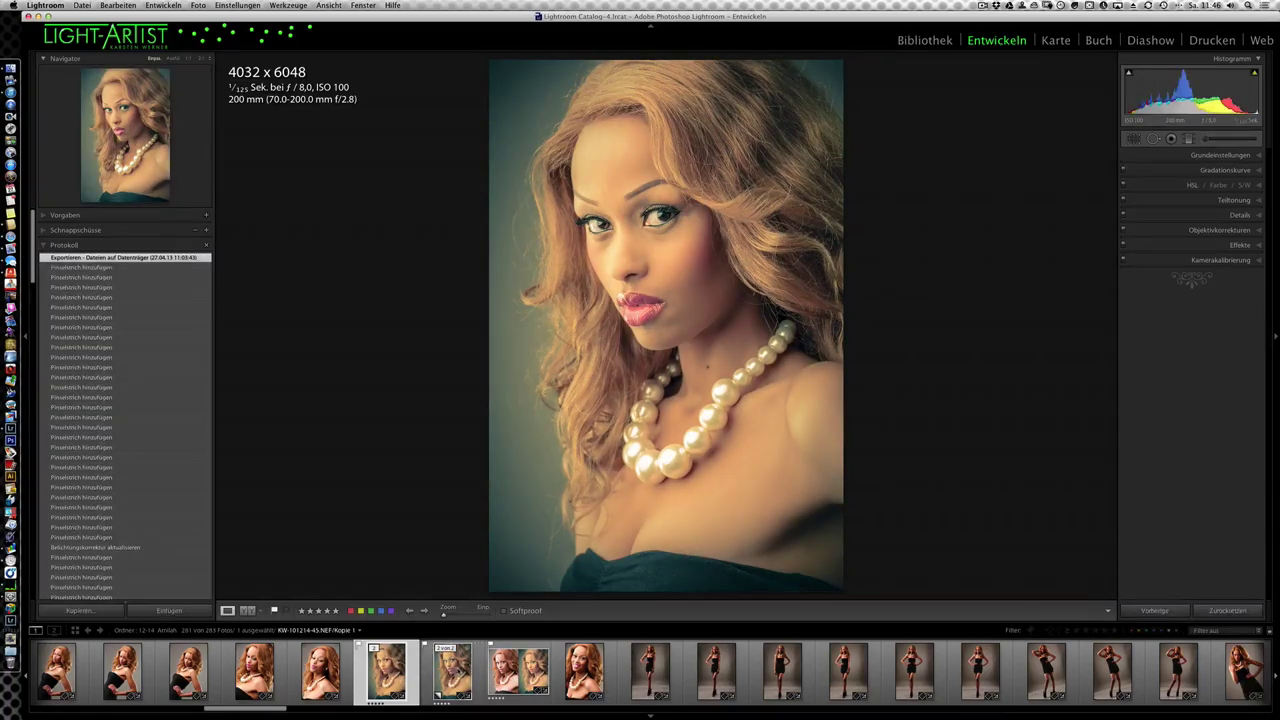
pyautogui.click(456, 668)
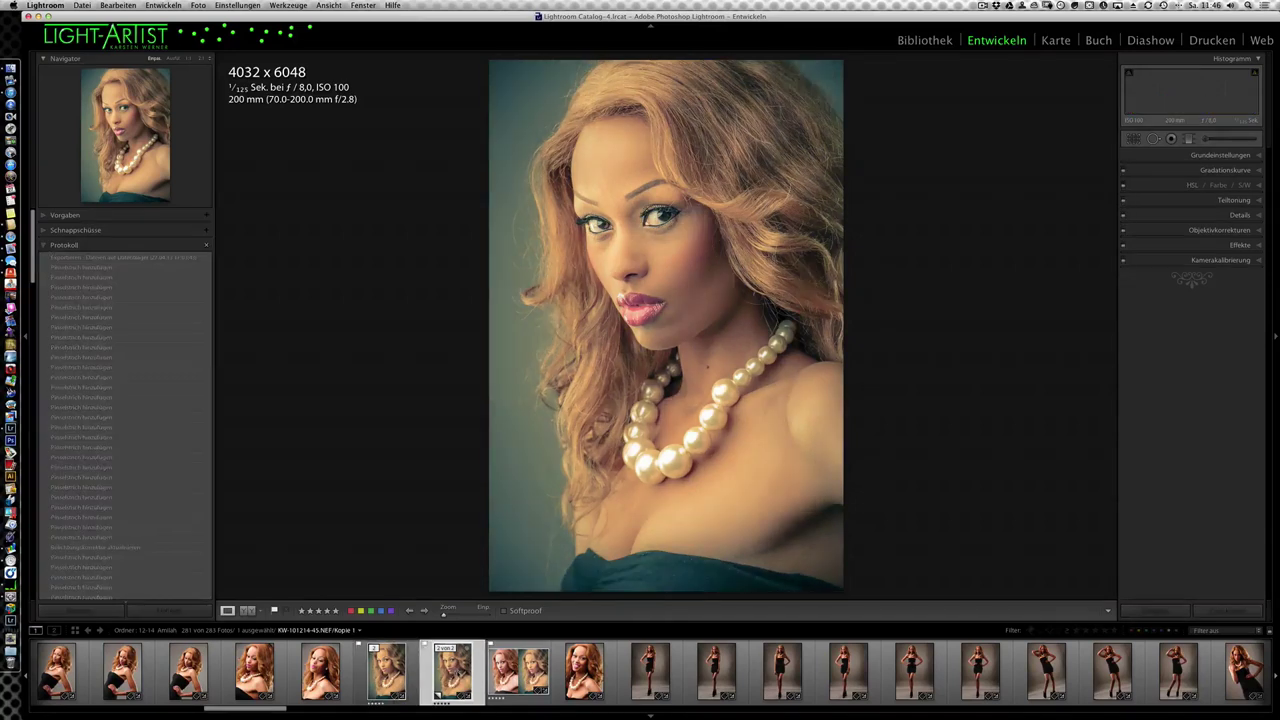
pyautogui.click(387, 672)
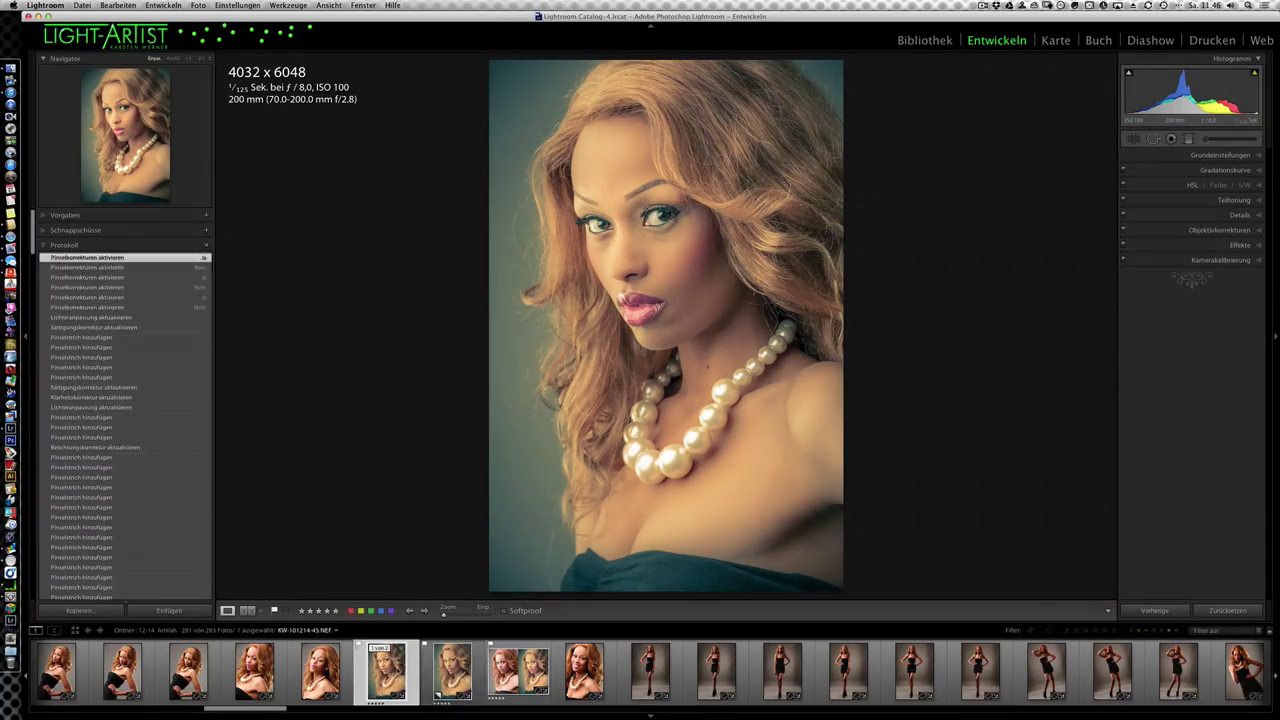
pyautogui.click(452, 665)
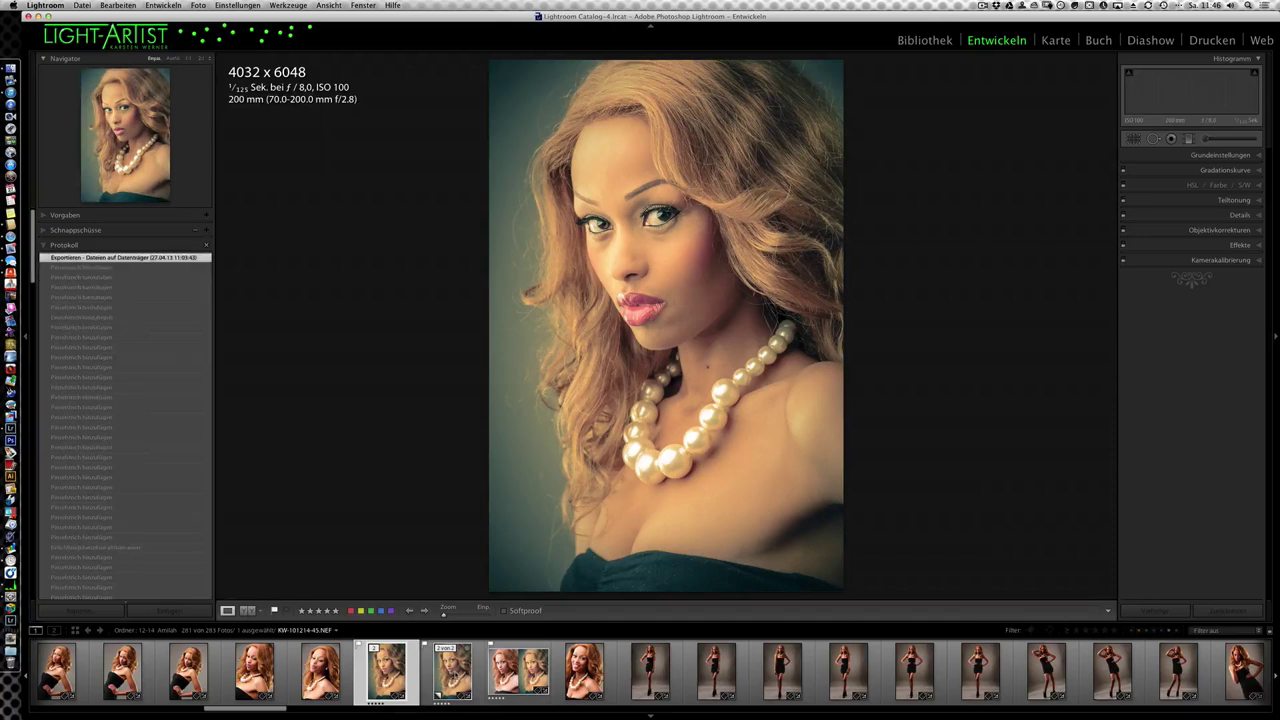